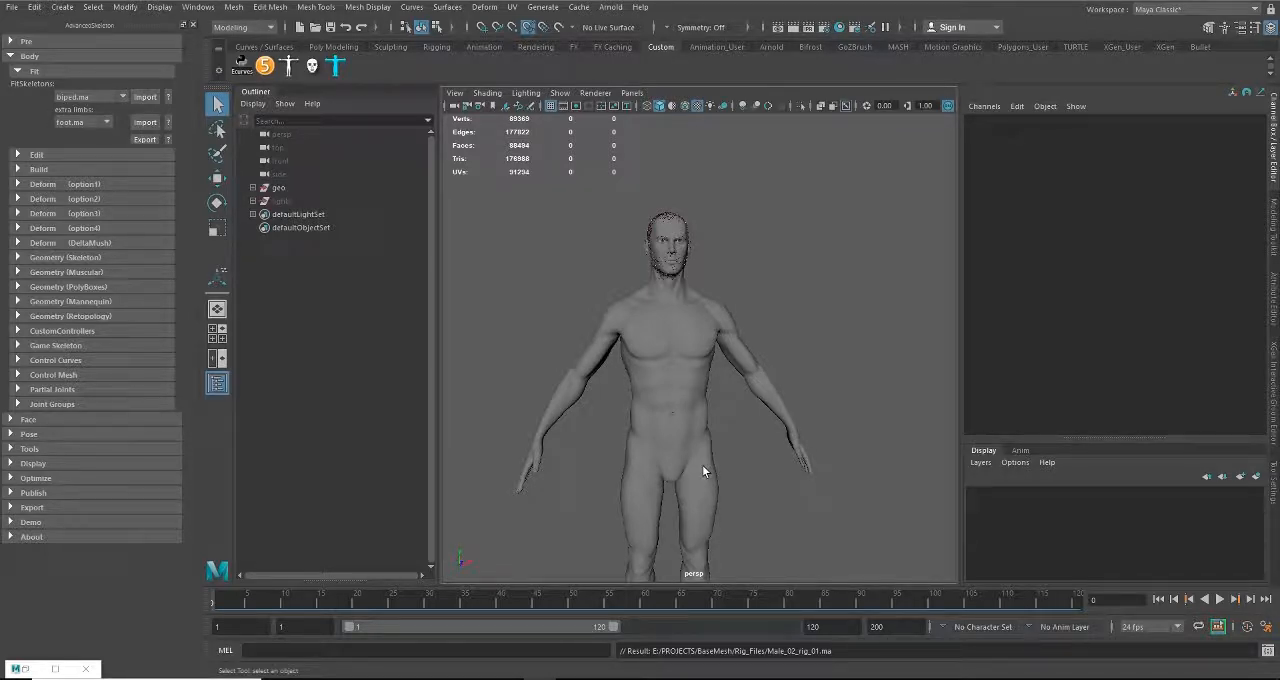
Step: Import the biped.ma fit skeleton and bring it into view between the character's feet
click(147, 99)
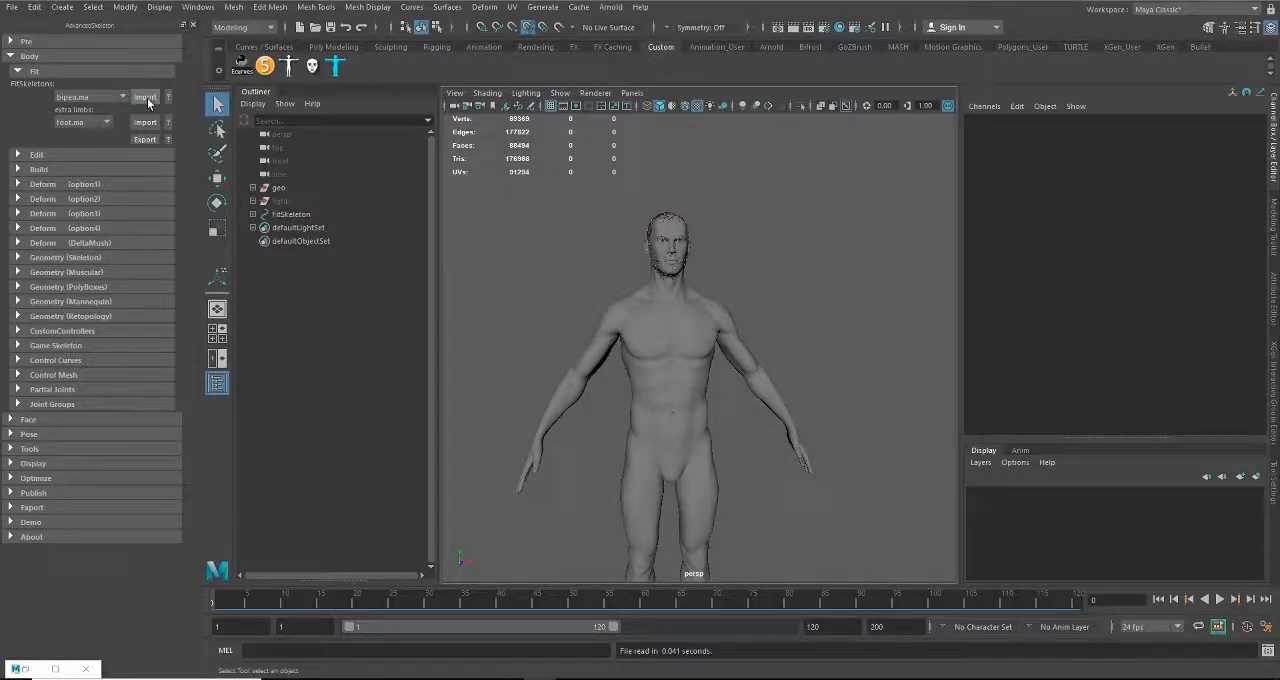
alt+middle_drag(741, 495, 745, 229)
alt+right_drag(692, 402, 779, 466)
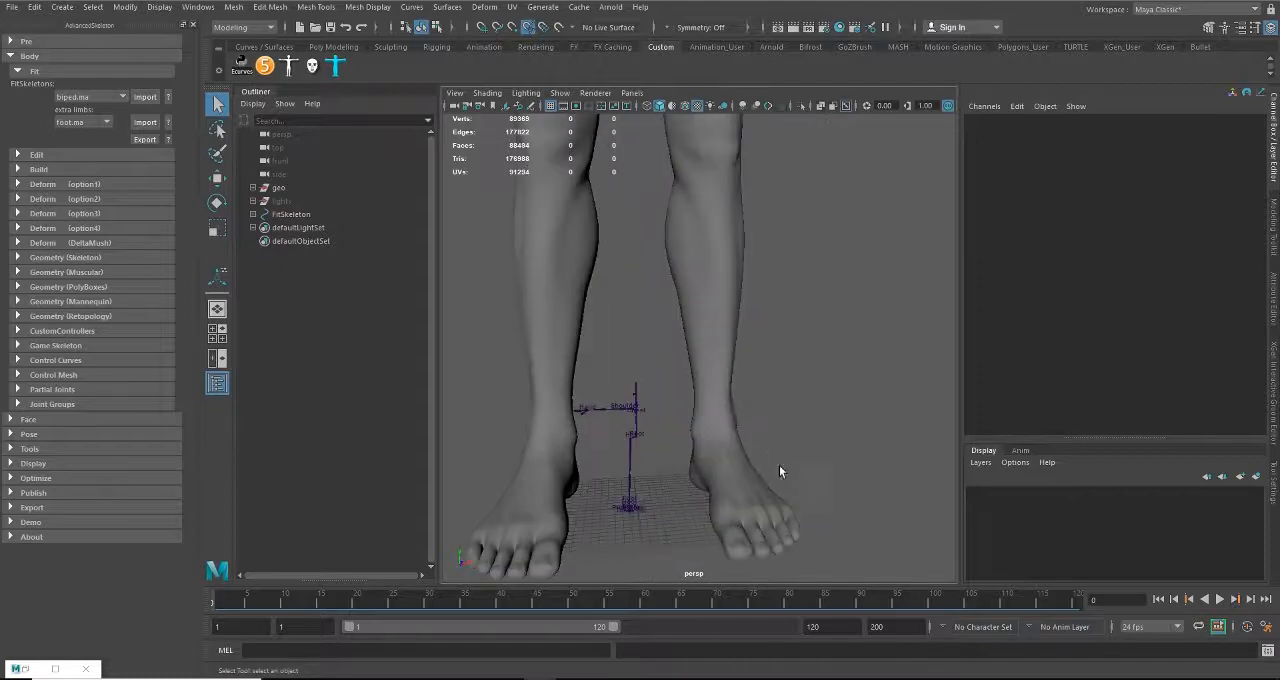
alt+drag(779, 466, 680, 461)
alt+middle_drag(680, 461, 742, 335)
alt+right_drag(742, 335, 812, 412)
alt+drag(813, 417, 765, 482)
Step: Scale the FitSkeleton uniformly to about 9.08 to bring it up to the body's size
click(752, 463)
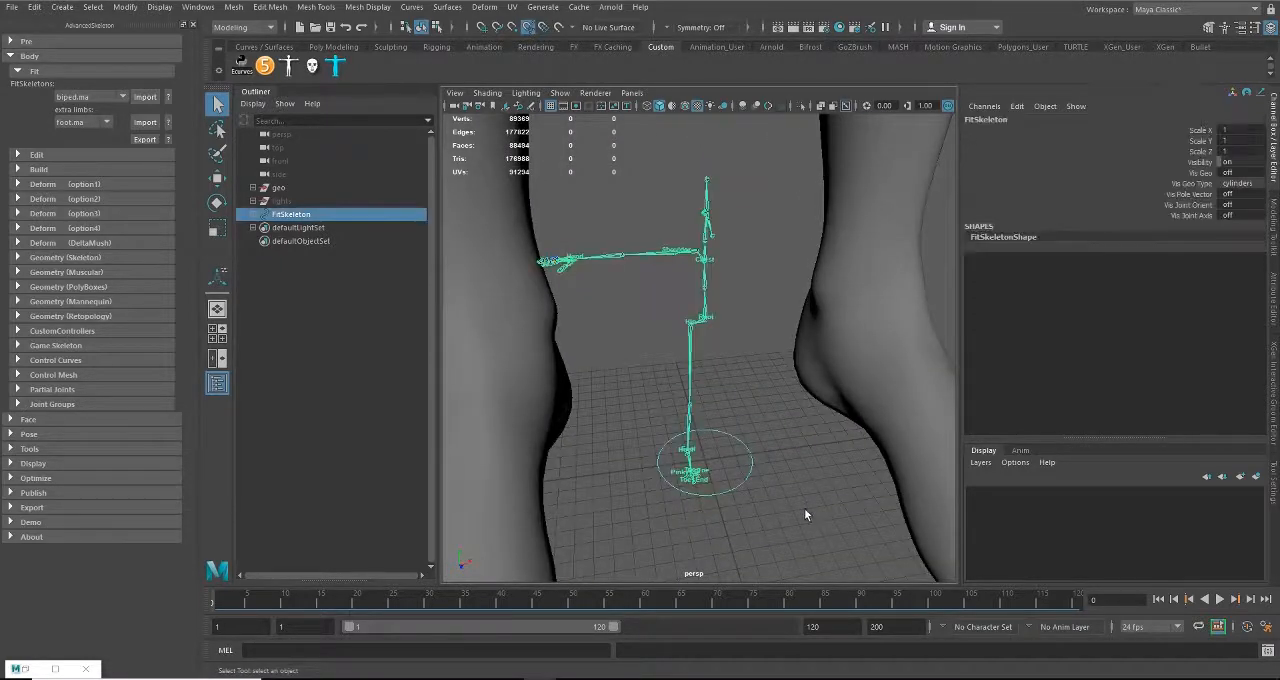
alt+right_drag(795, 540, 657, 471)
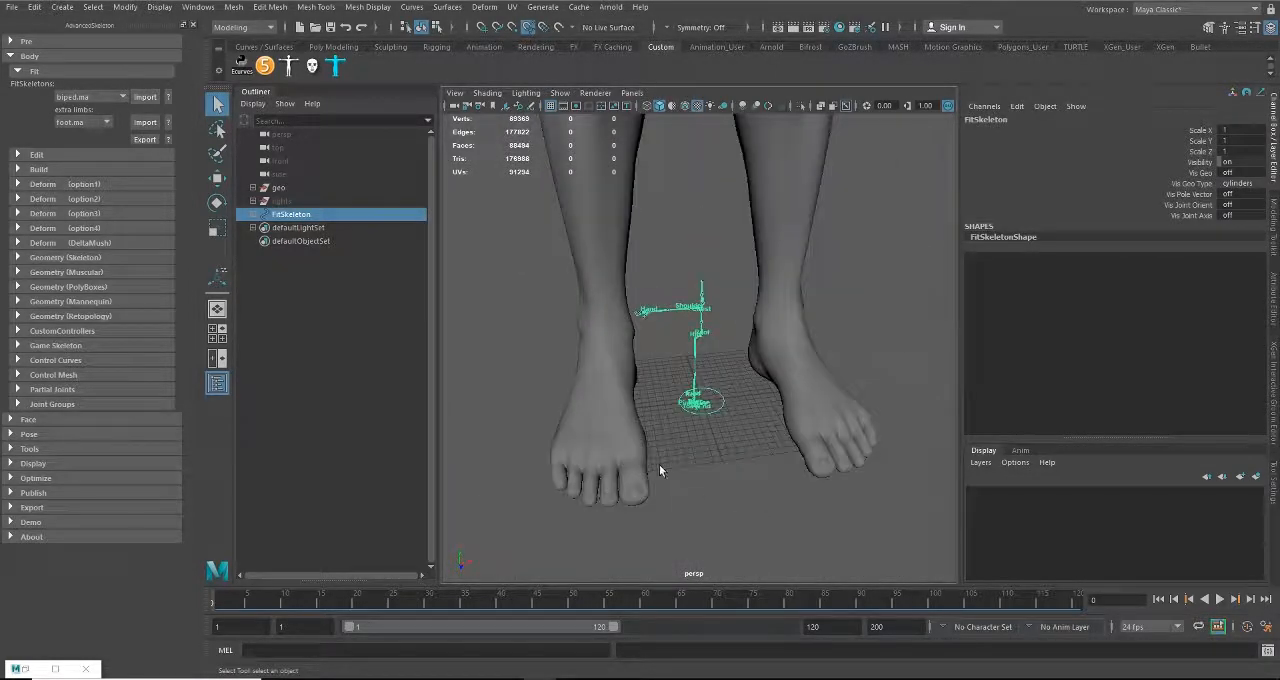
key(r)
drag(697, 403, 786, 411)
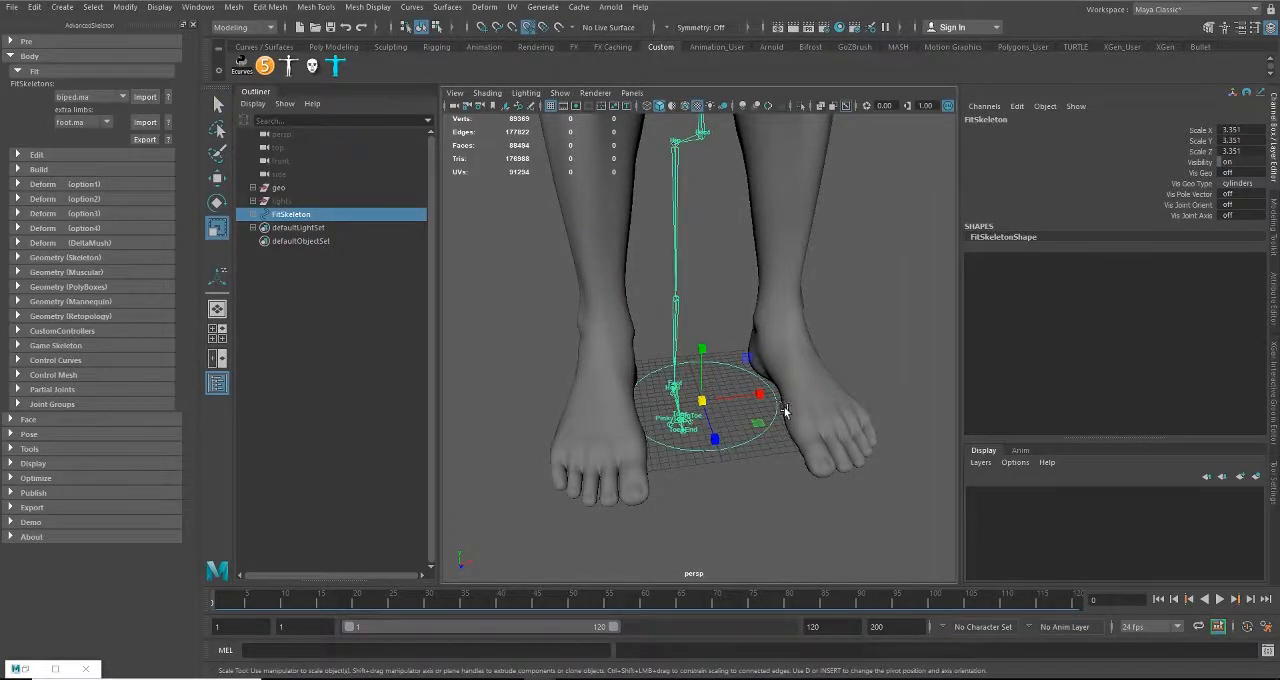
alt+right_drag(786, 411, 716, 366)
alt+middle_drag(716, 366, 726, 424)
alt+drag(726, 424, 1029, 454)
alt+middle_drag(840, 311, 827, 418)
alt+drag(827, 418, 780, 392)
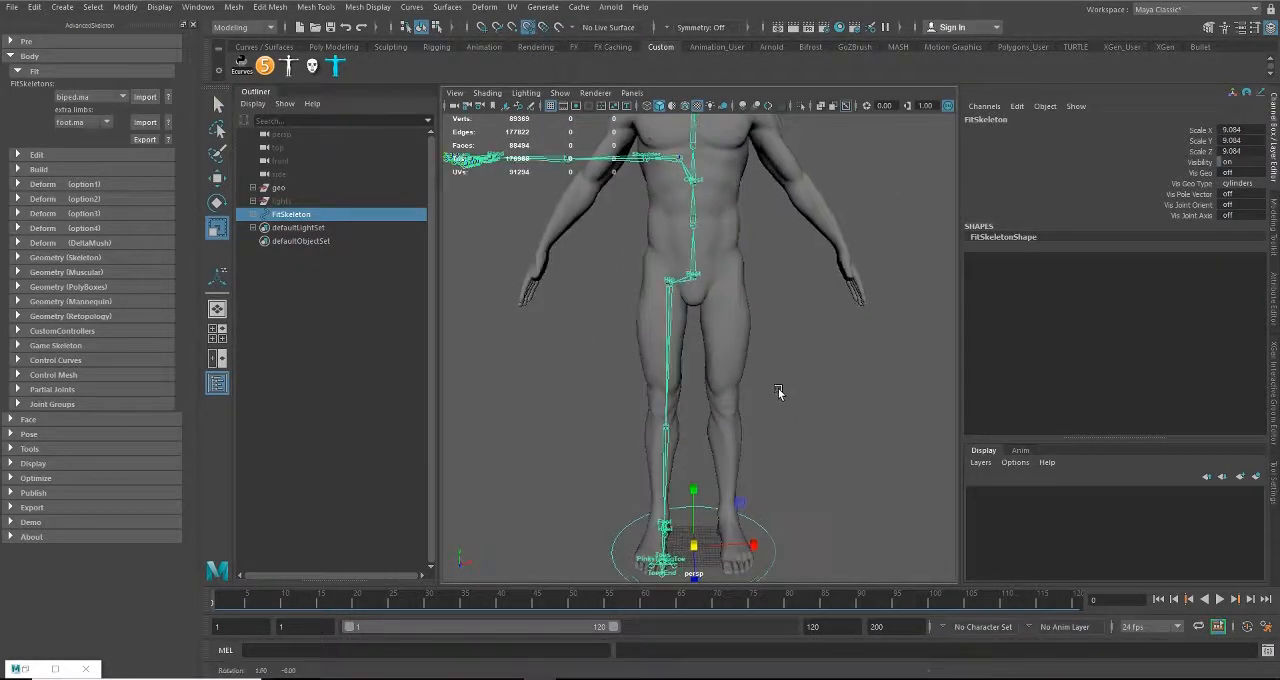
Step: Fine-tune the FitSkeleton's uniform scale to about 9.46, matching the root joint to the pelvis
middle_drag(780, 390, 795, 385)
alt+drag(794, 384, 723, 386)
alt+right_drag(723, 386, 786, 414)
alt+drag(786, 415, 565, 298)
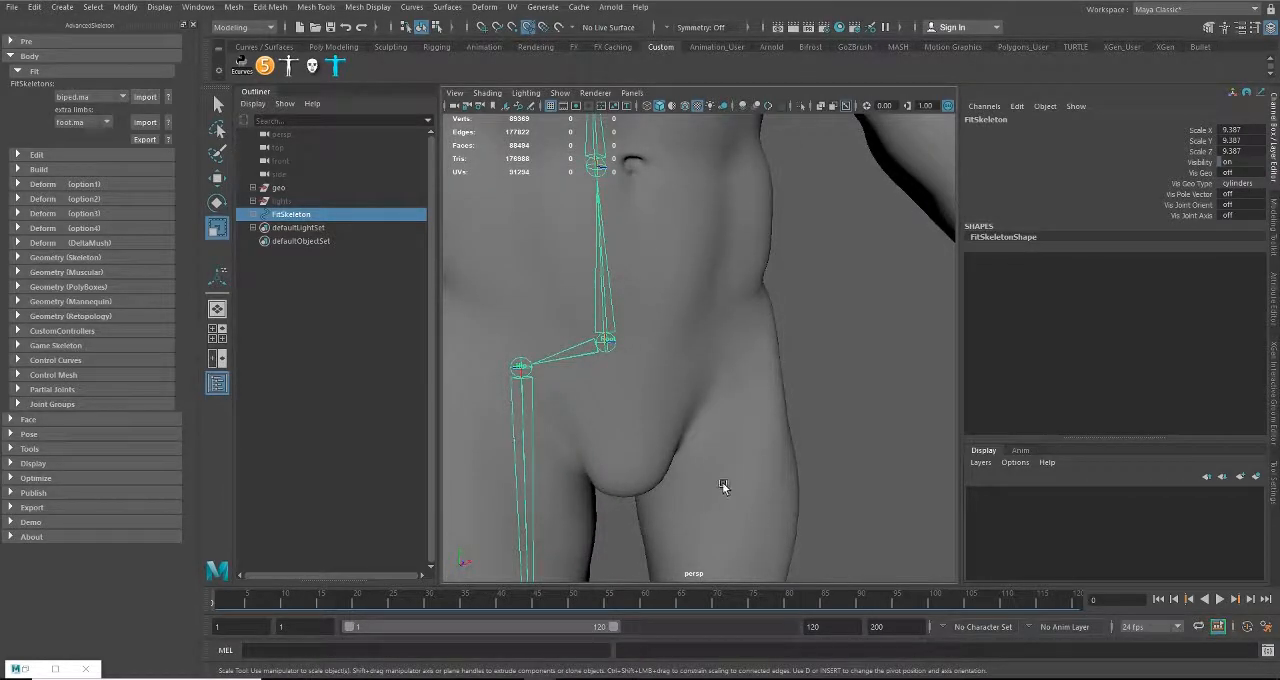
alt+right_drag(724, 487, 628, 479)
alt+middle_drag(628, 479, 628, 380)
alt+right_drag(628, 380, 674, 402)
alt+middle_drag(630, 337, 670, 387)
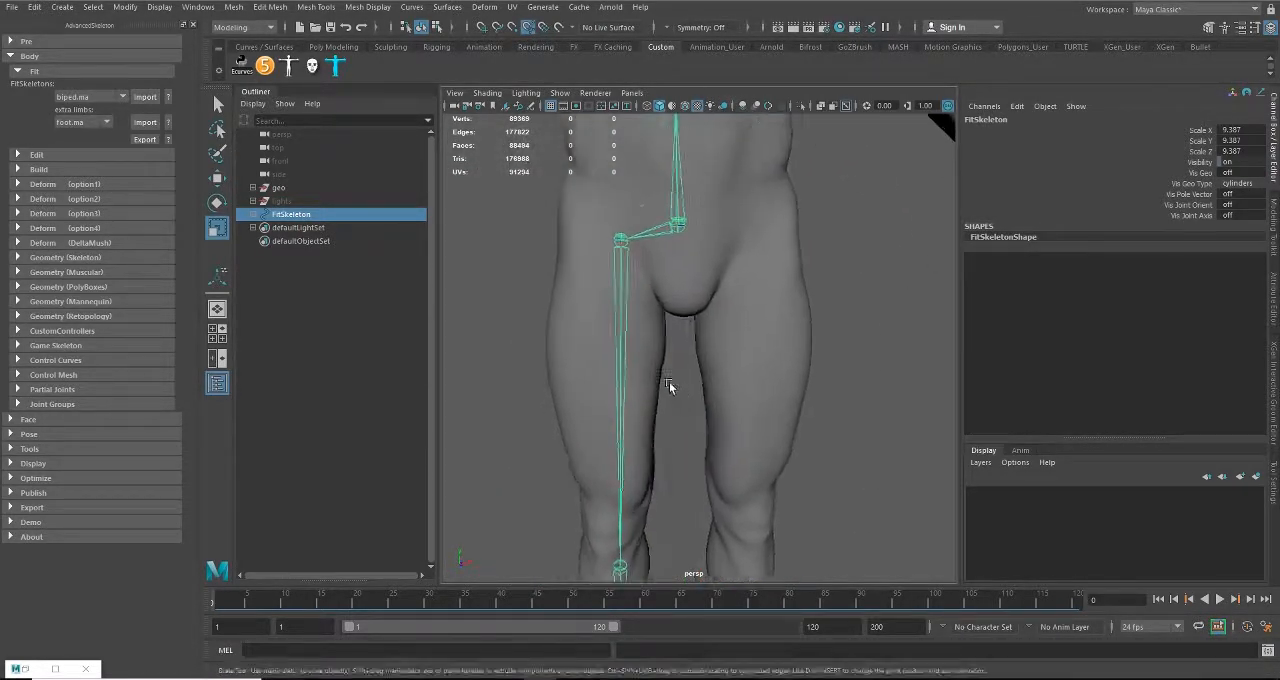
alt+drag(669, 381, 684, 401)
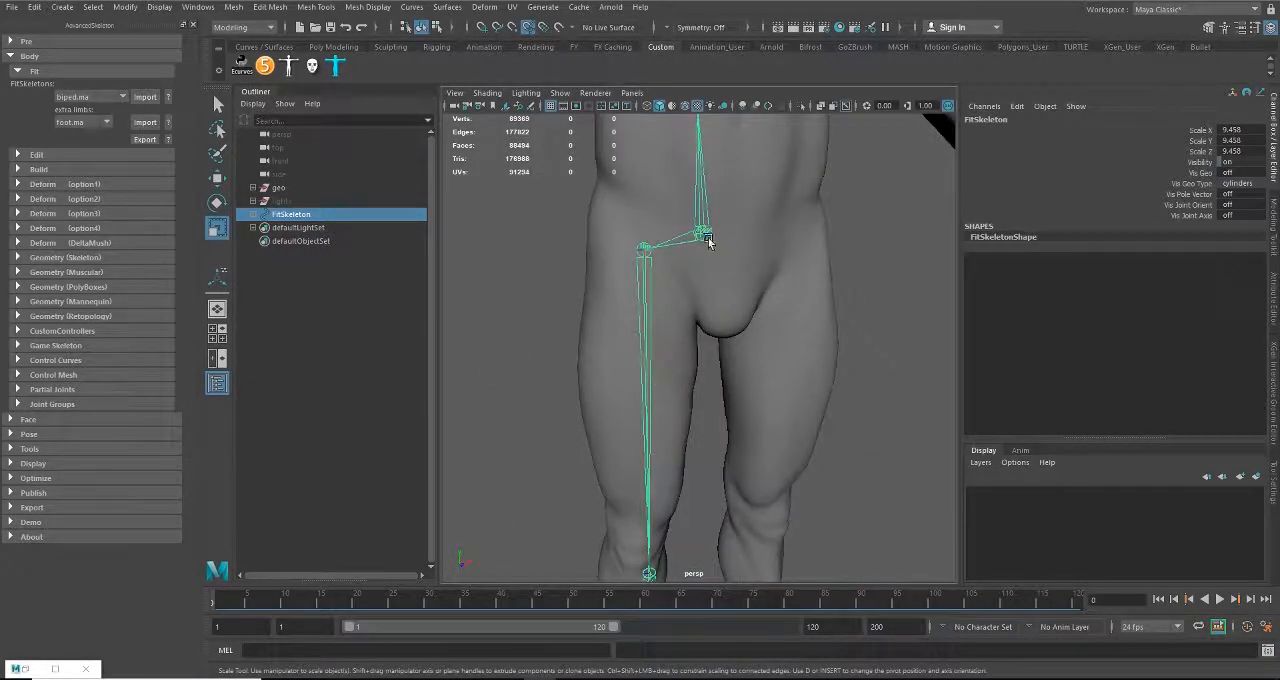
alt+middle_drag(724, 448, 620, 130)
alt+middle_drag(630, 285, 608, 327)
Step: Select the Hip joint and examine its placement inside the upper thigh
click(592, 243)
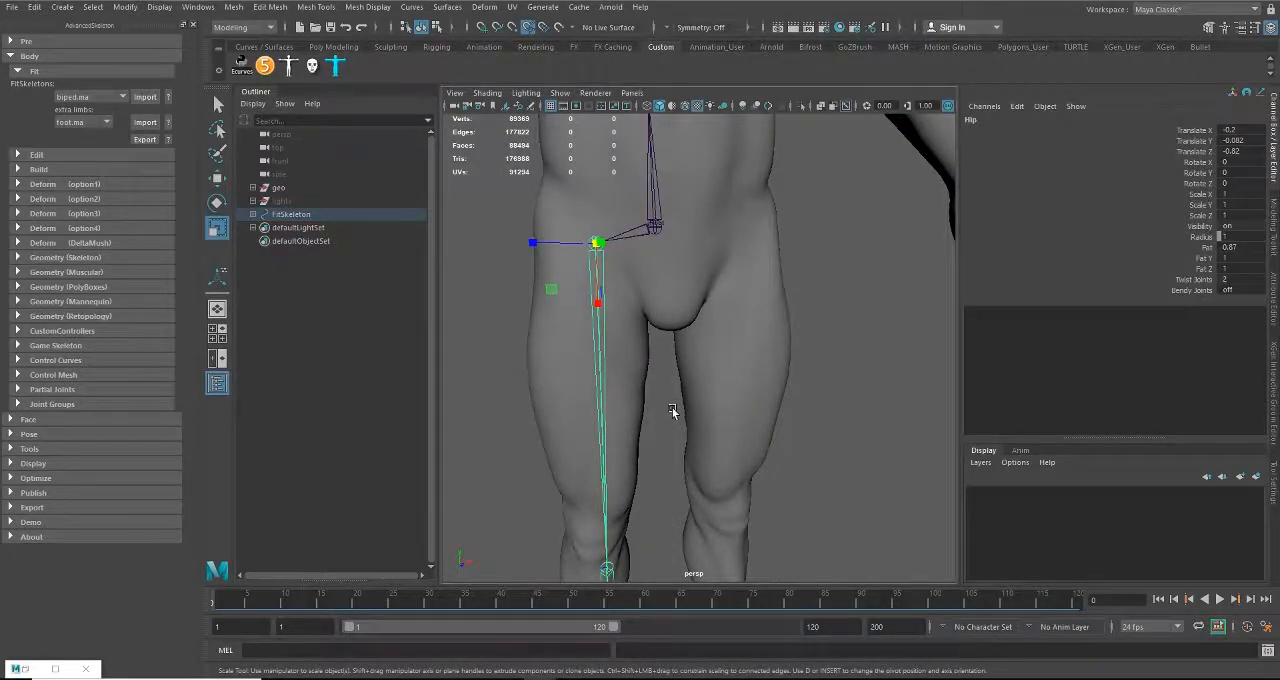
alt+middle_drag(711, 420, 740, 453)
alt+right_drag(740, 453, 593, 430)
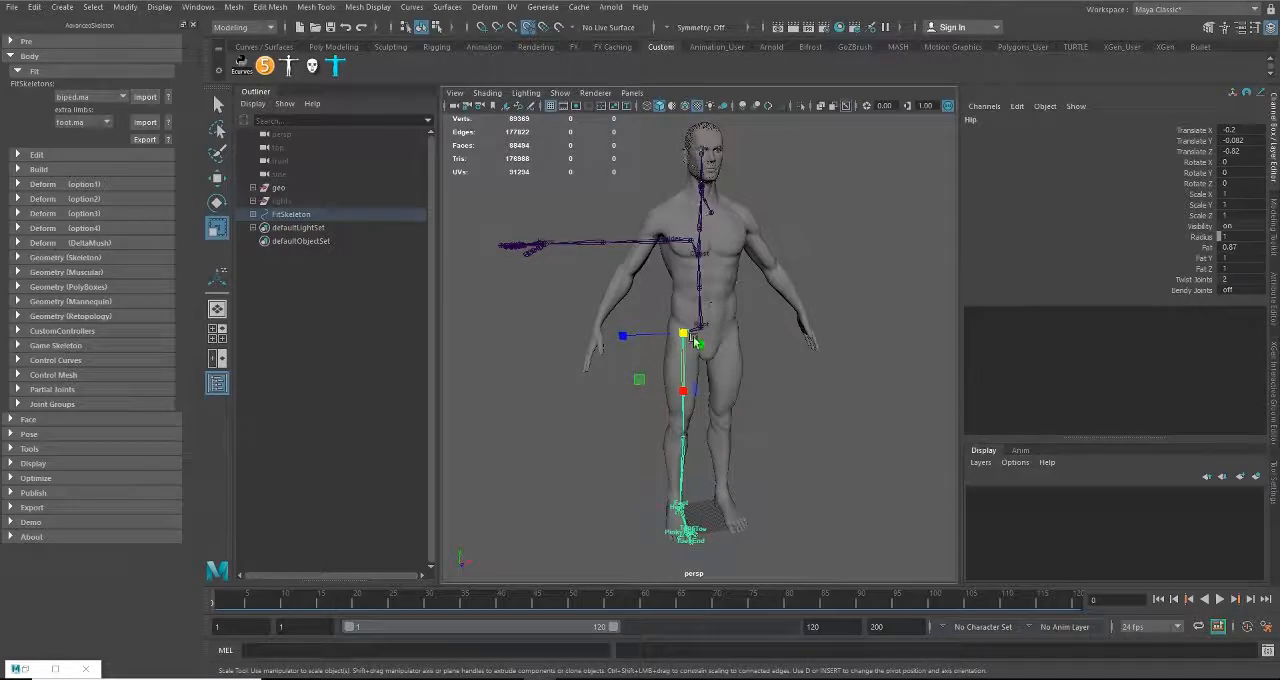
alt+right_drag(679, 470, 766, 437)
alt+middle_drag(766, 437, 749, 397)
alt+right_drag(749, 397, 647, 350)
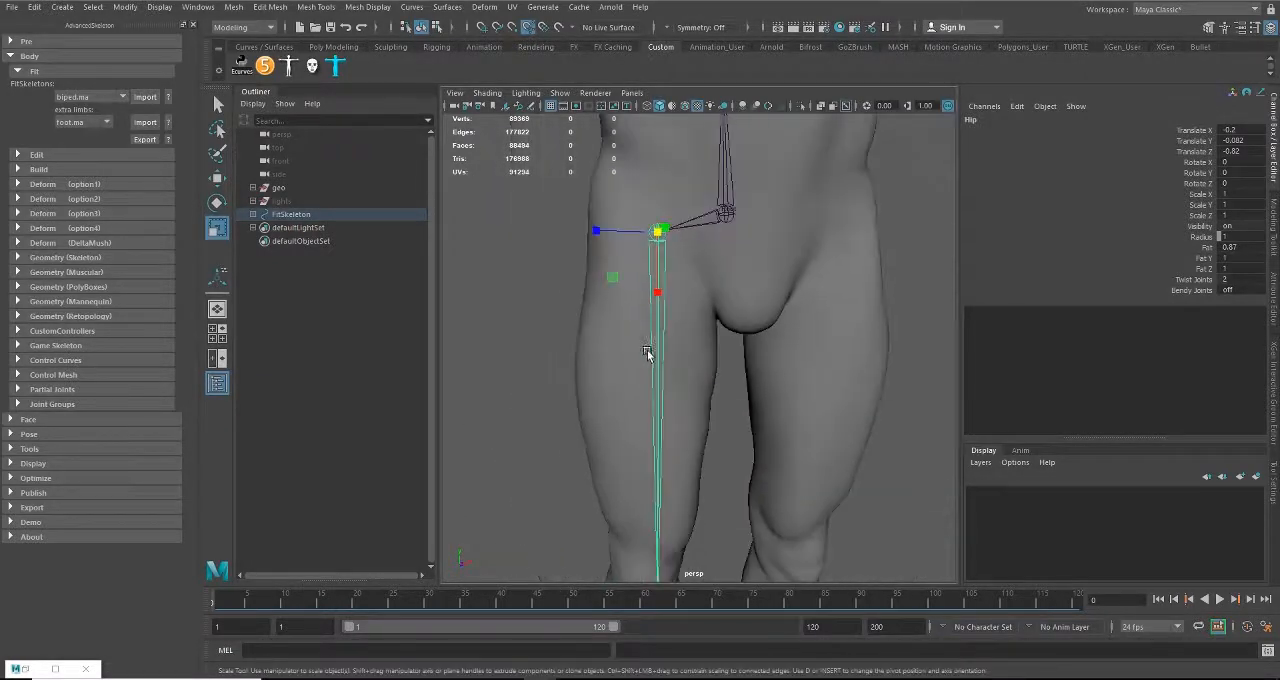
Step: Show Male_body_02 in its skin colour and make it the live surface, with Snap to Projected Center on
click(835, 285)
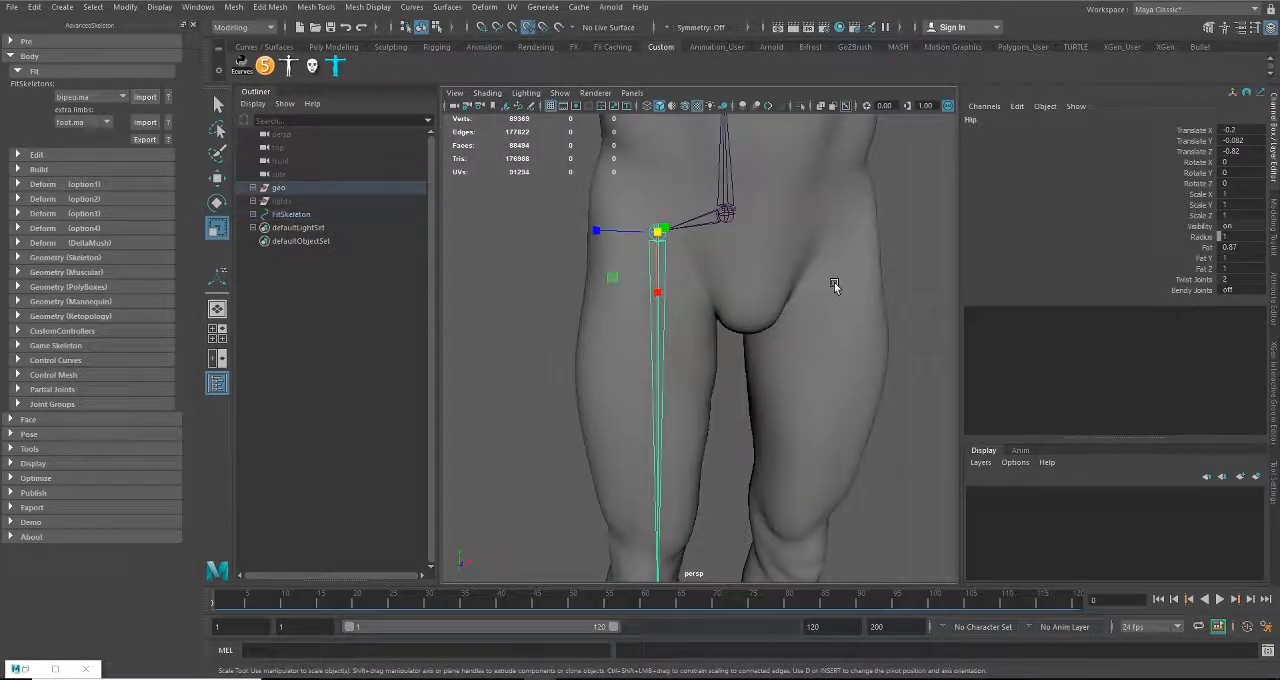
click(842, 395)
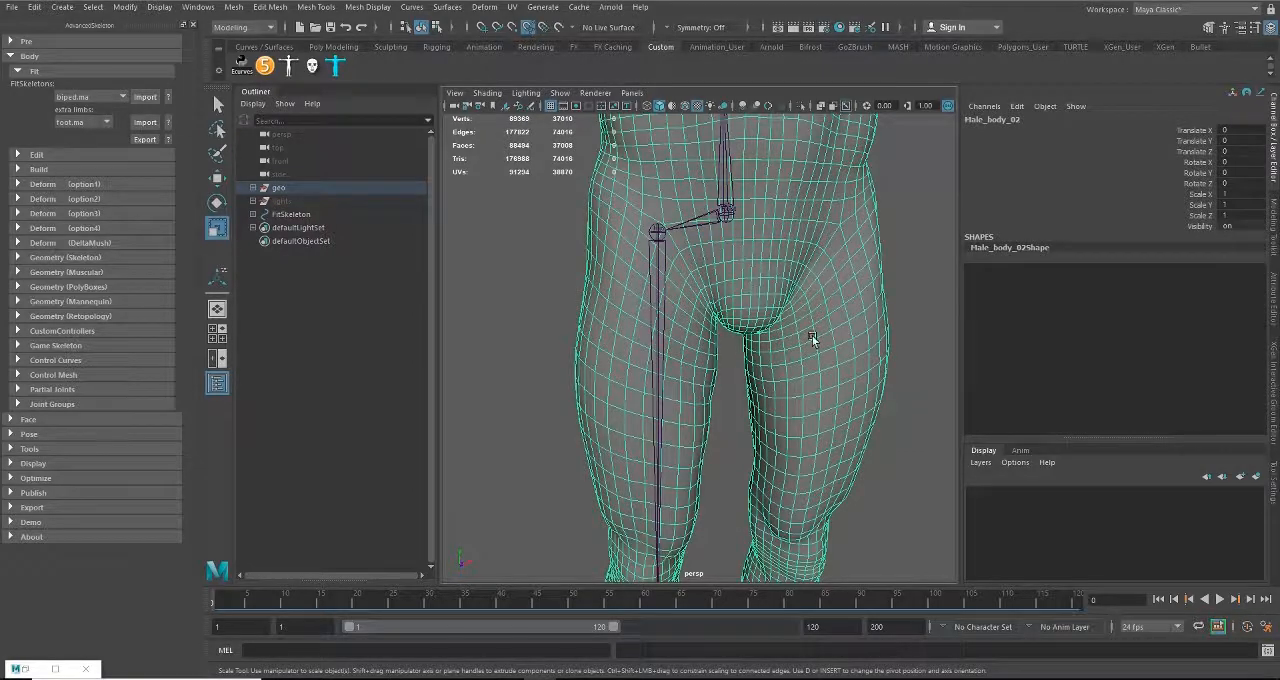
right_drag(837, 222, 882, 207)
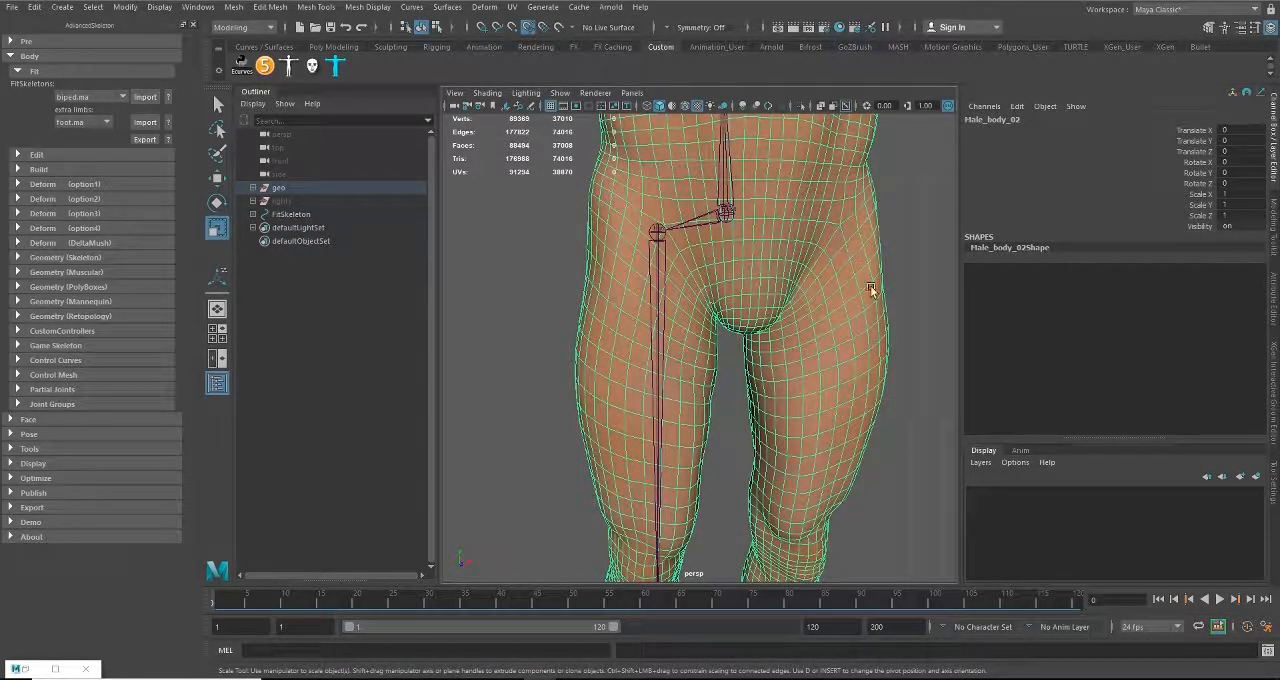
click(558, 27)
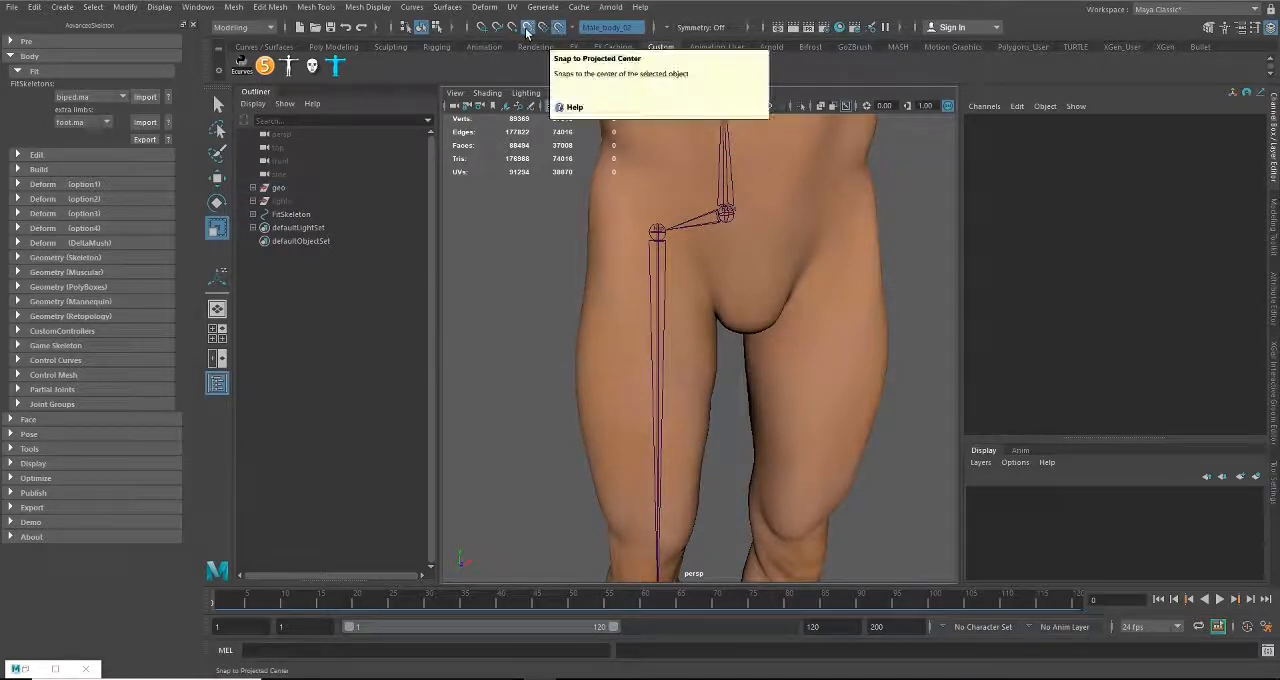
click(527, 29)
Step: Move the Hip joint into the upper thigh, to about X -0.64, Y 0.037, Z -0.95
click(657, 233)
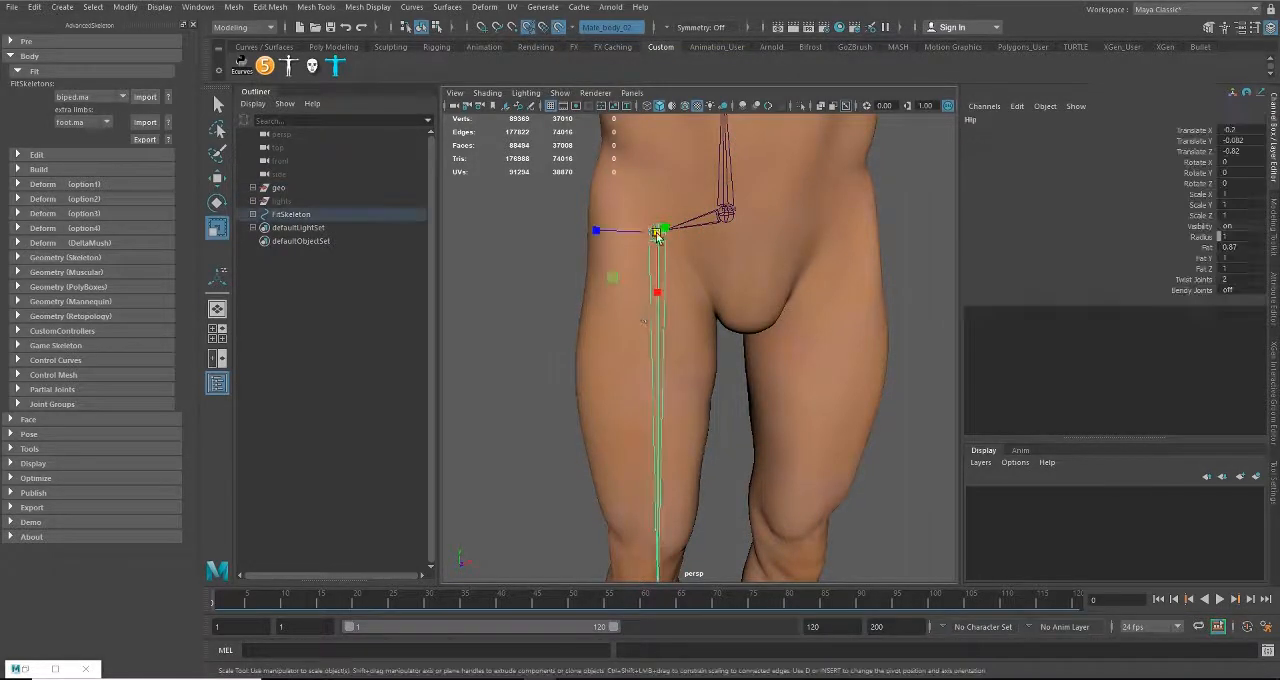
alt+drag(617, 290, 548, 270)
key(w)
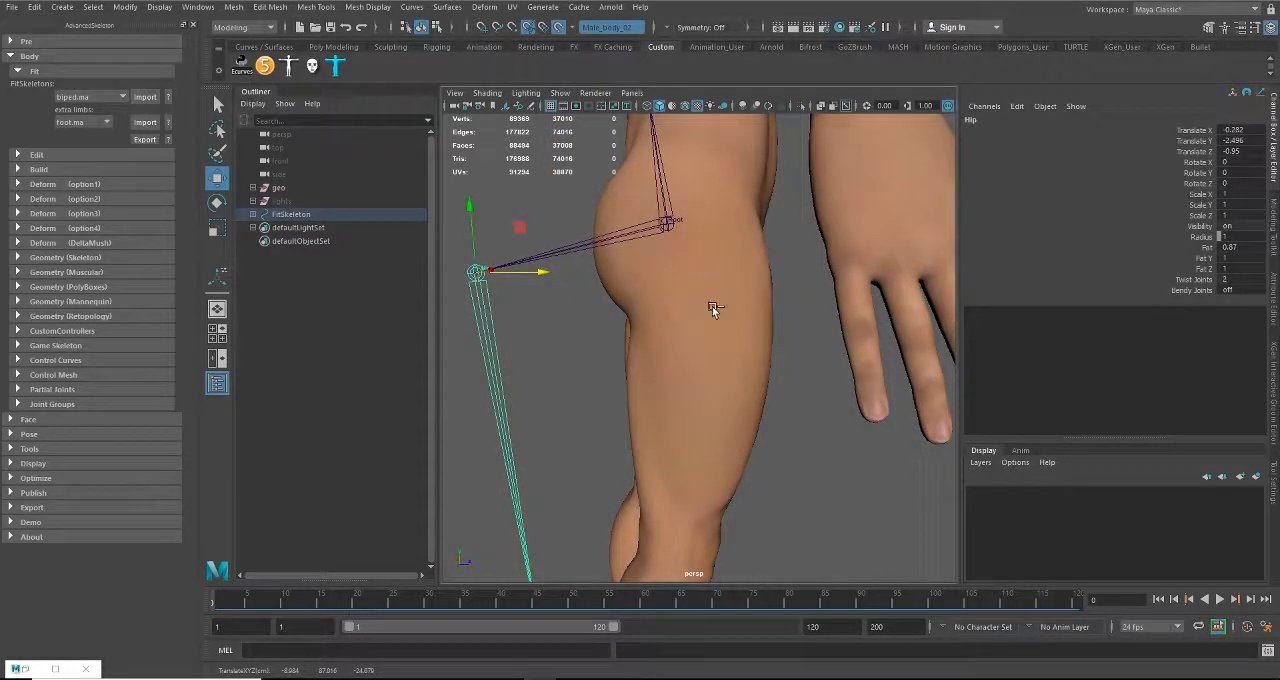
alt+drag(754, 353, 586, 352)
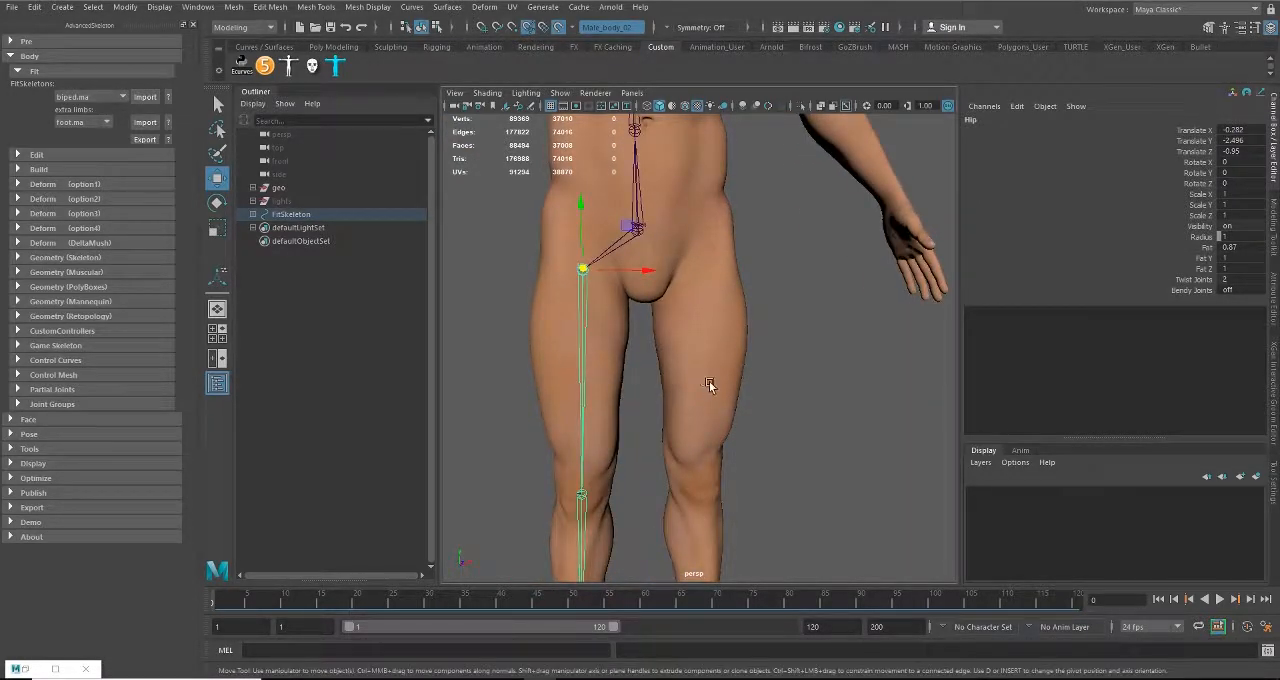
alt+drag(709, 381, 650, 358)
alt+middle_drag(697, 354, 699, 281)
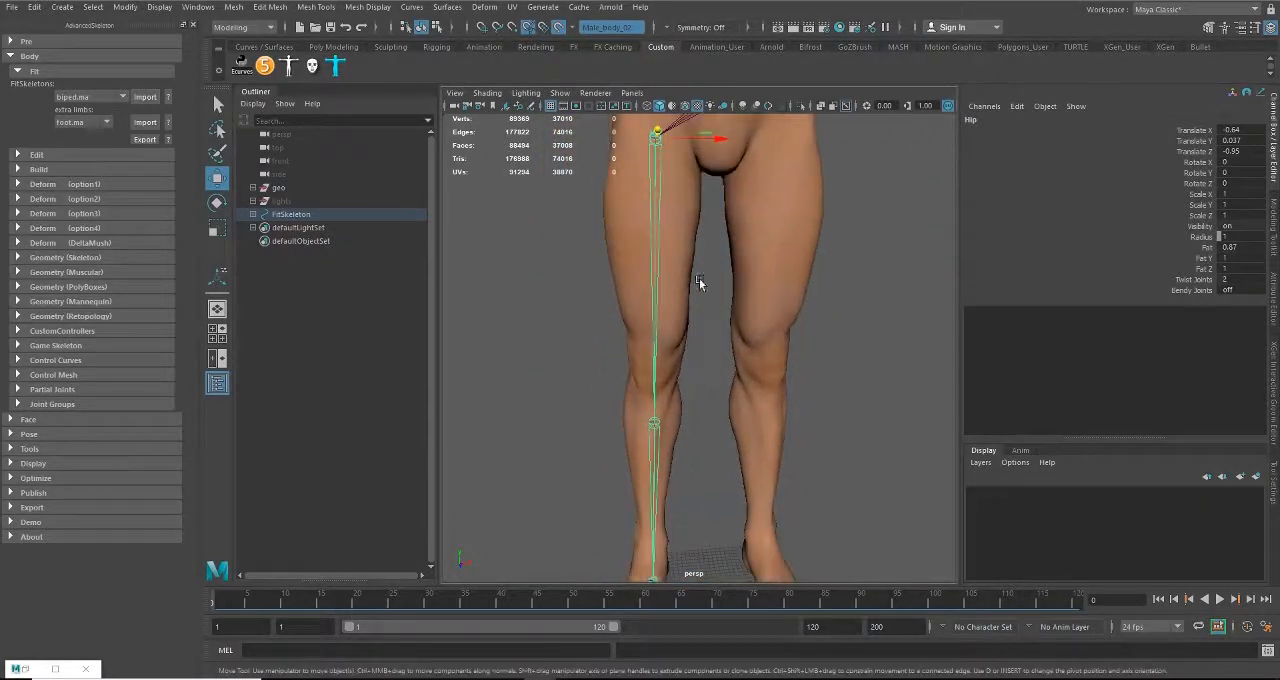
Step: Examine the hip and spine joints against the body from the front and side
alt+drag(700, 303, 660, 314)
scroll(659, 355, down, 3)
alt+drag(658, 360, 831, 357)
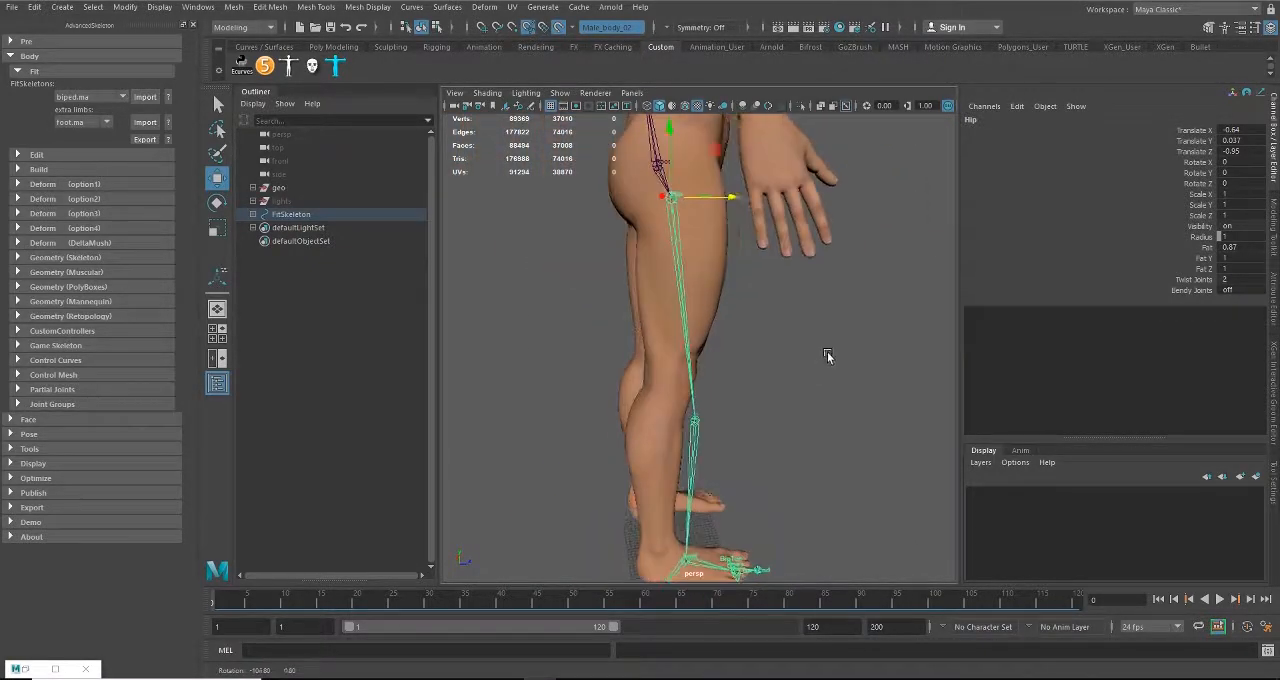
alt+drag(695, 300, 768, 298)
alt+drag(793, 398, 664, 346)
scroll(664, 346, up, 5)
alt+drag(560, 360, 437, 391)
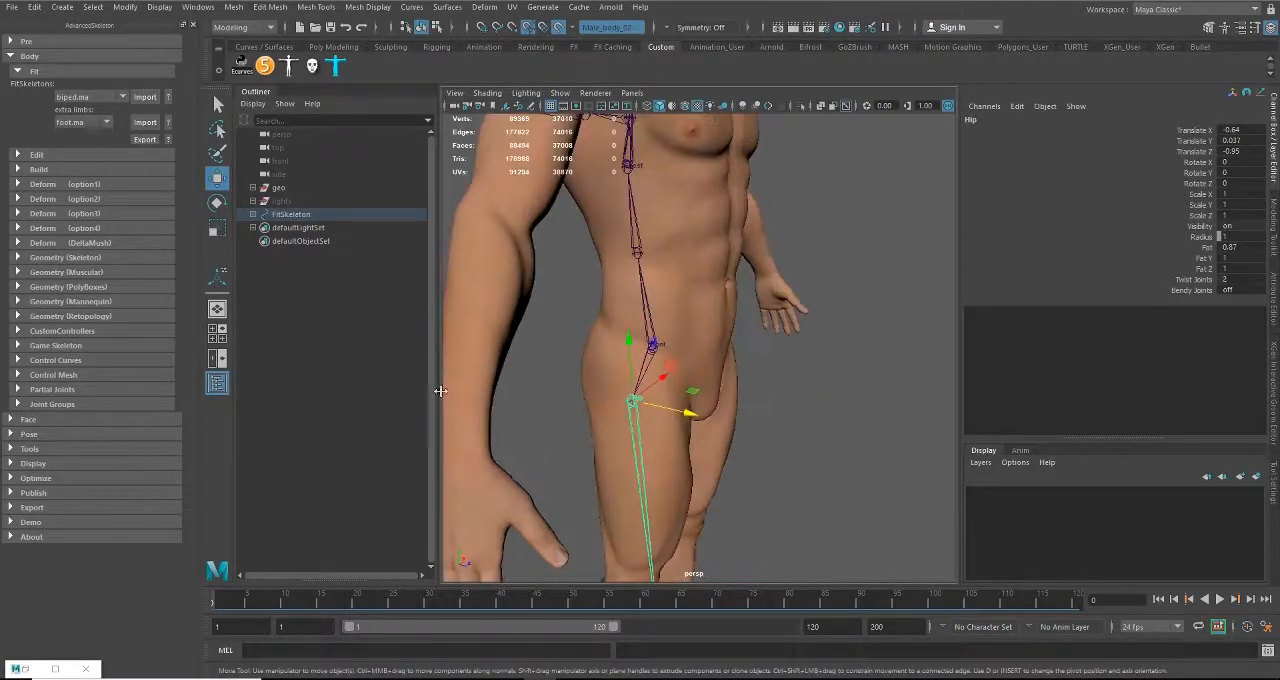
alt+middle_drag(717, 436, 746, 409)
scroll(746, 409, down, 2)
alt+drag(746, 409, 679, 402)
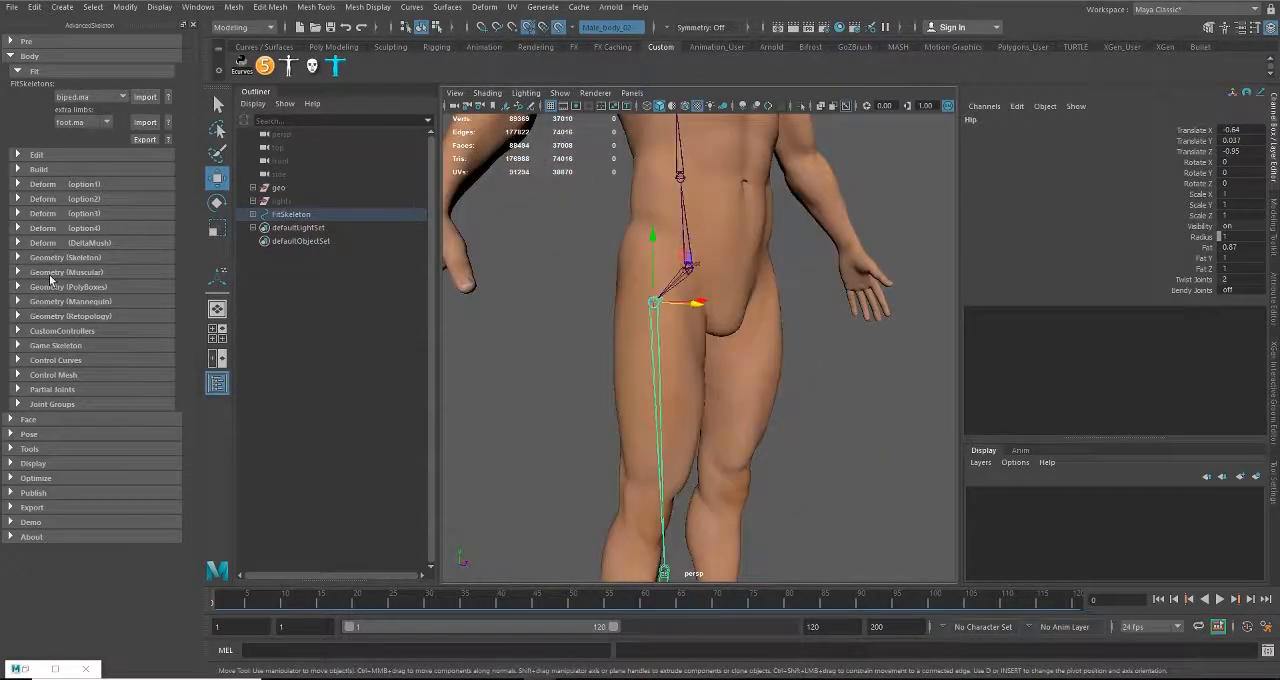
Step: Expand the Build and Edit sections of the body rig settings, leaving Deform (option1) collapsed
click(38, 169)
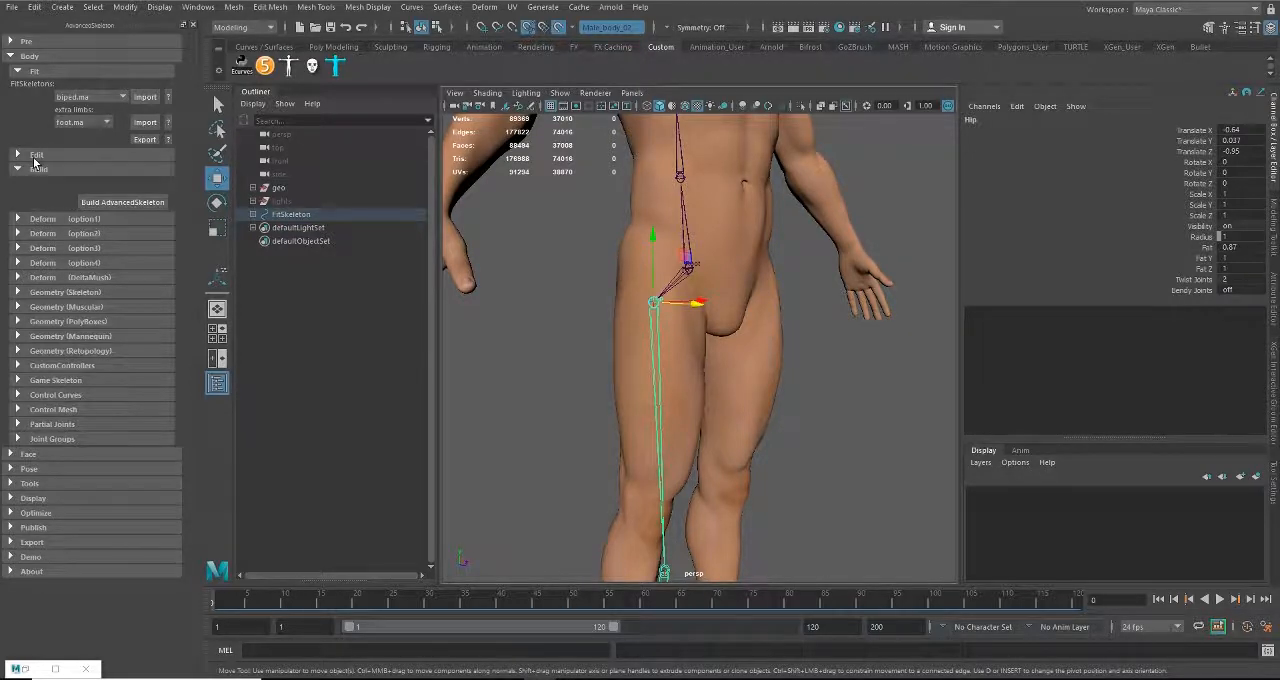
click(40, 219)
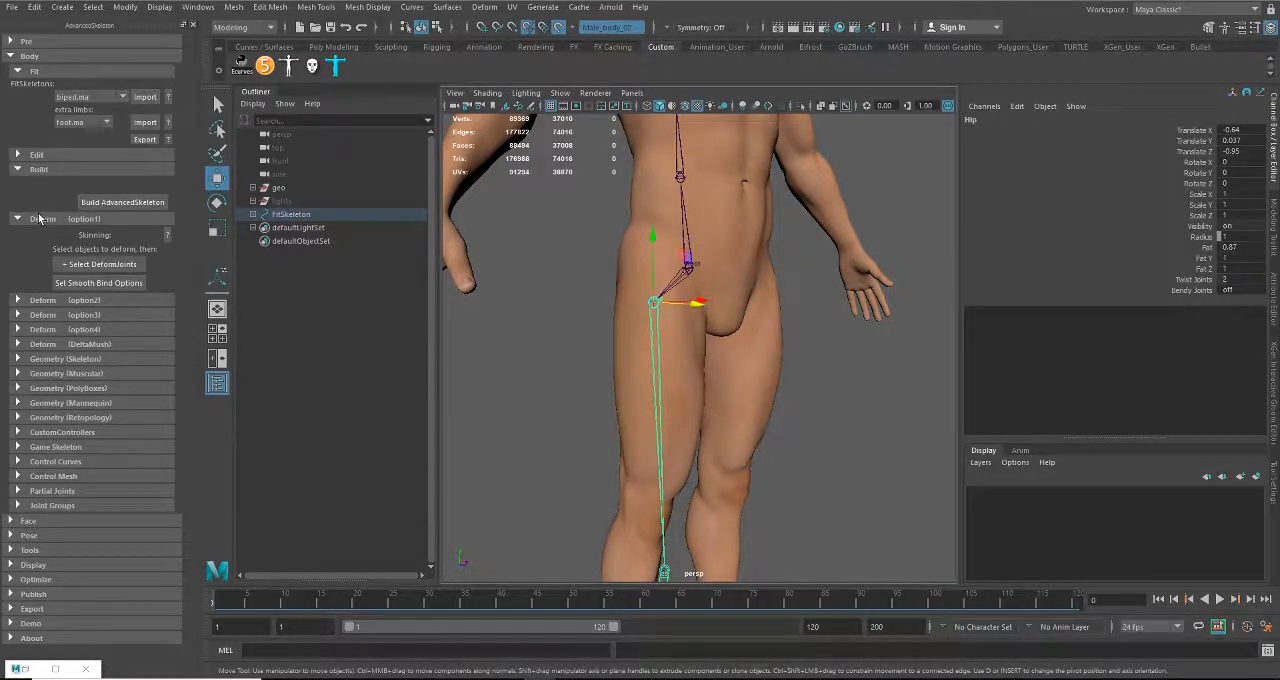
click(39, 219)
click(35, 156)
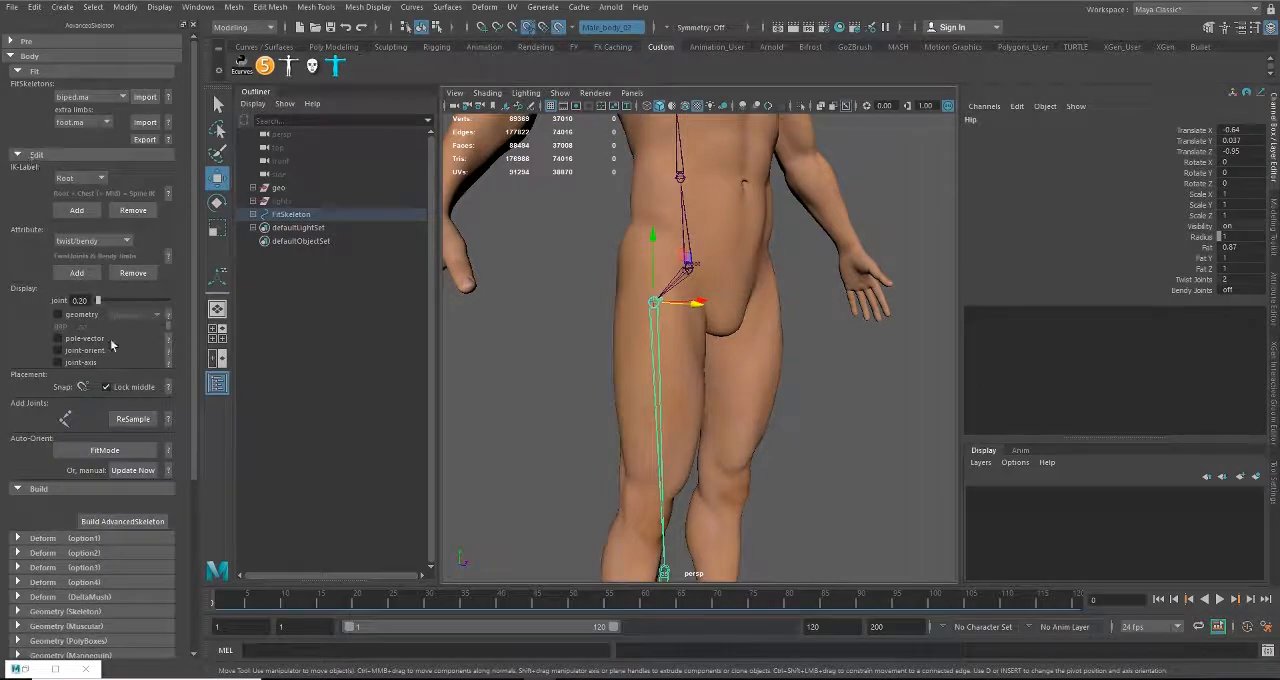
Step: Examine how the knee and ankle joints line up with the leg from the front and side
alt+drag(710, 505, 663, 457)
scroll(628, 438, up, 5)
alt+middle_drag(643, 438, 660, 384)
scroll(648, 406, down, 4)
alt+drag(626, 438, 711, 439)
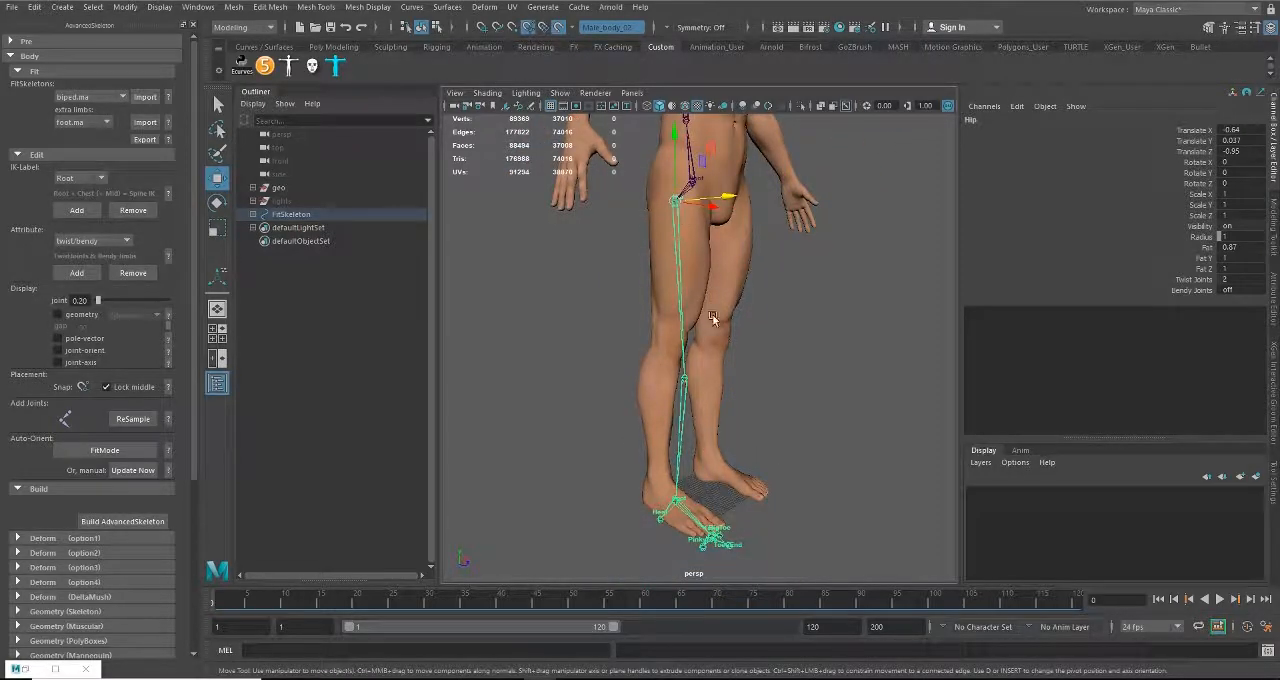
alt+drag(712, 318, 630, 310)
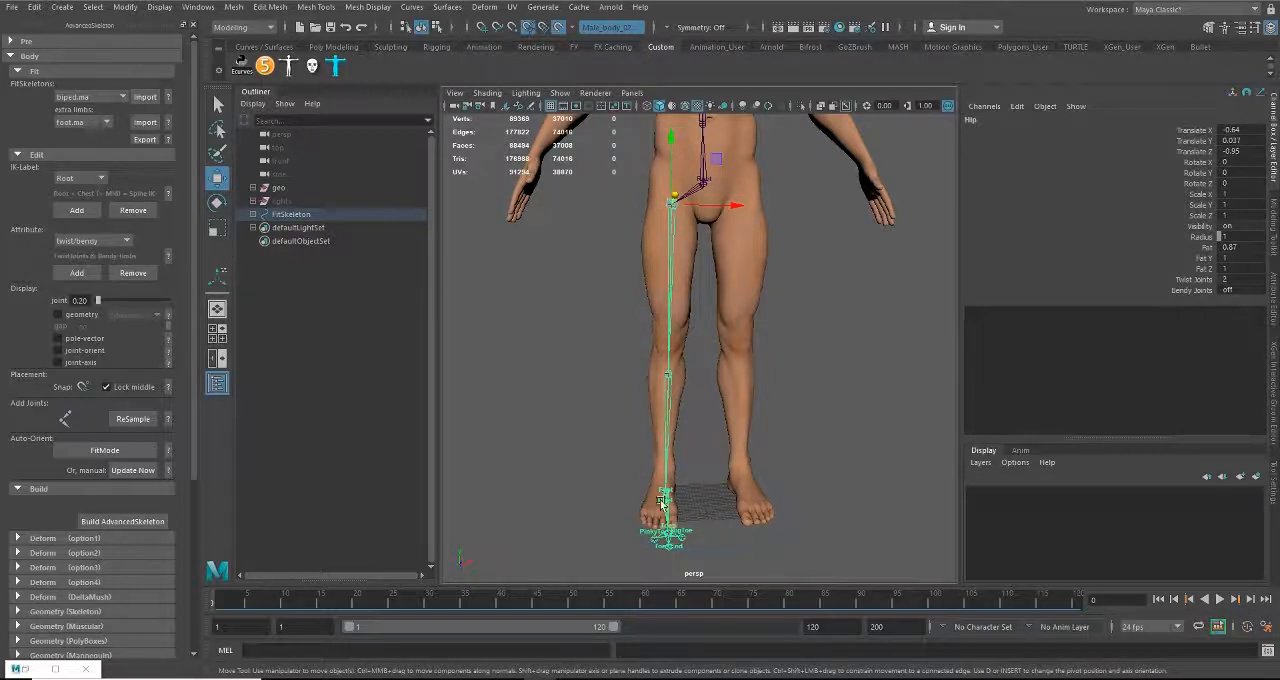
alt+drag(616, 486, 735, 485)
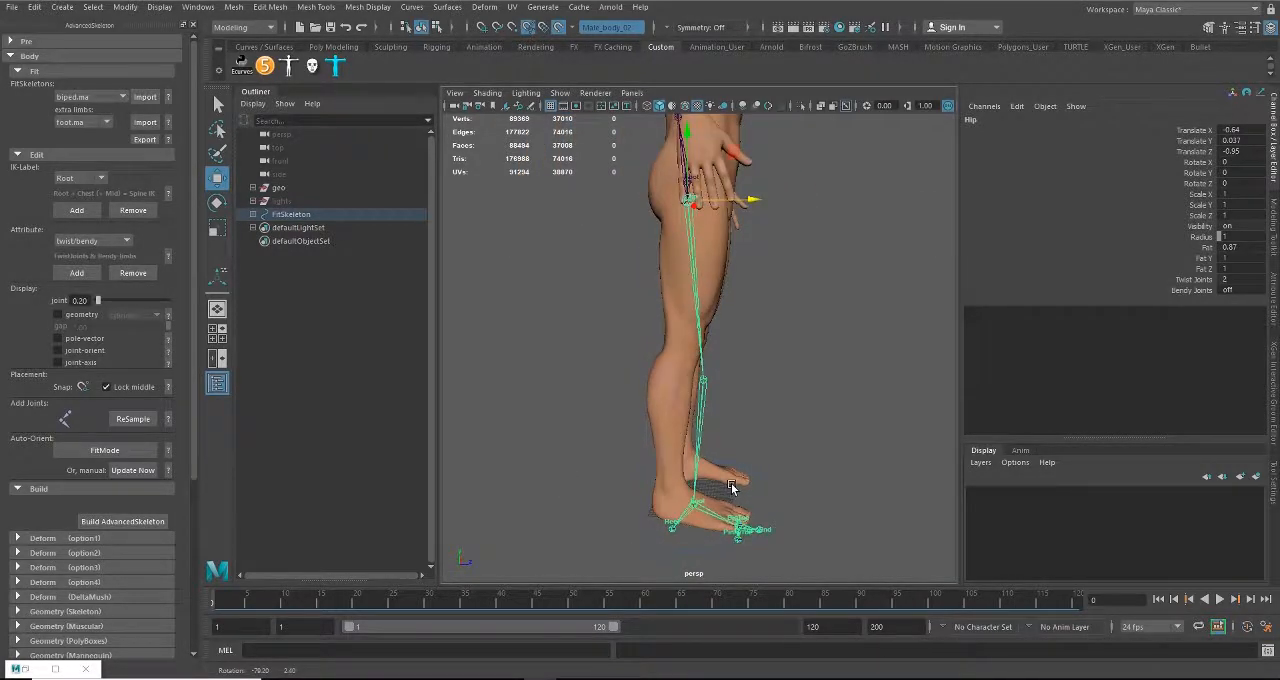
alt+right_drag(707, 464, 730, 487)
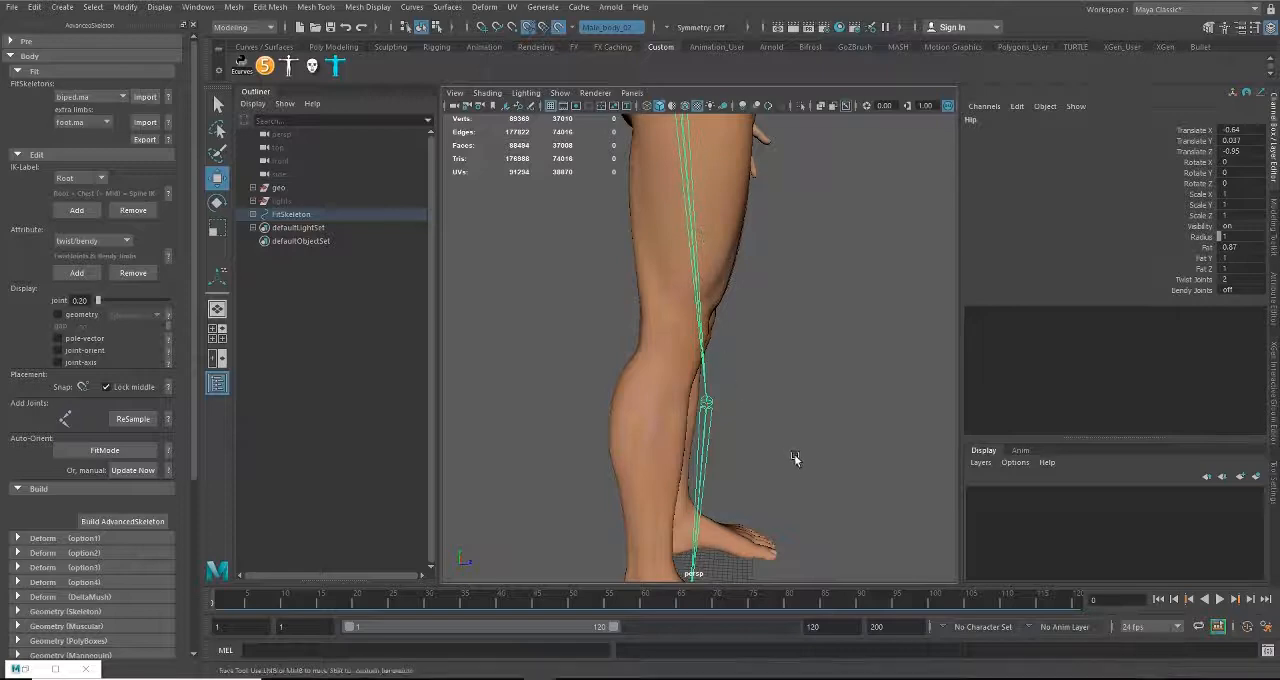
alt+middle_drag(794, 457, 790, 489)
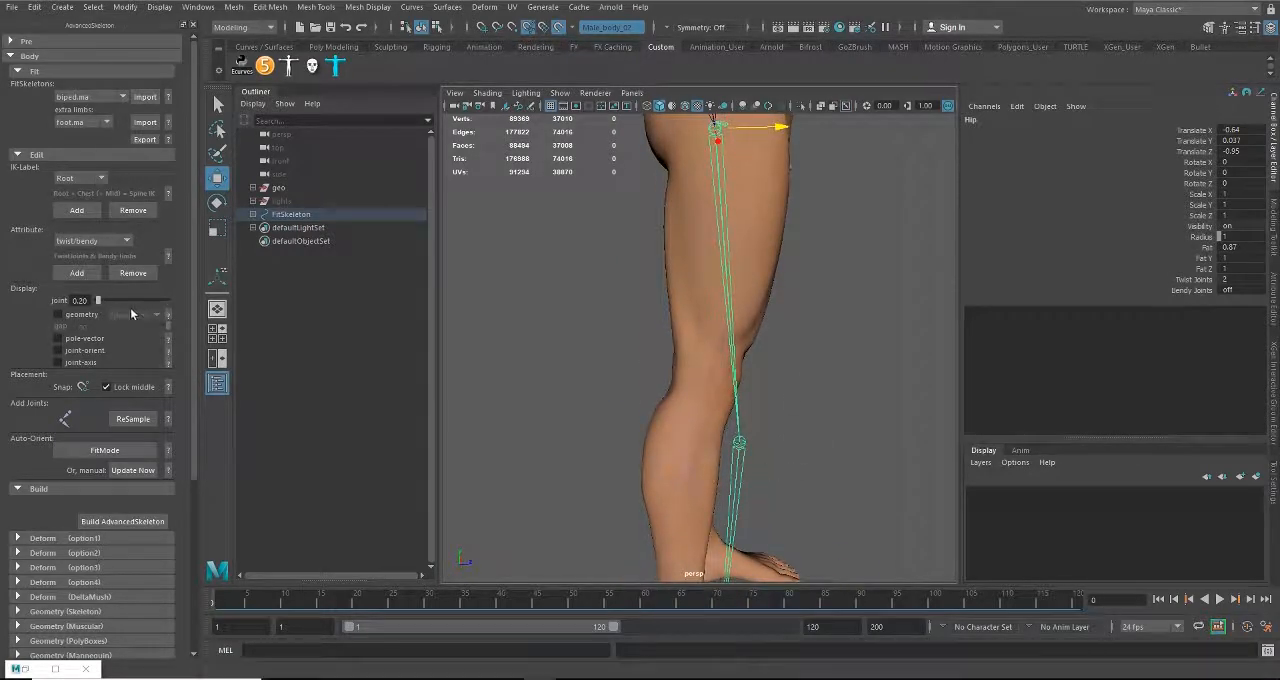
Step: Turn on the fit skeleton's pole-vector display and check the knee's bend direction from several angles
click(59, 341)
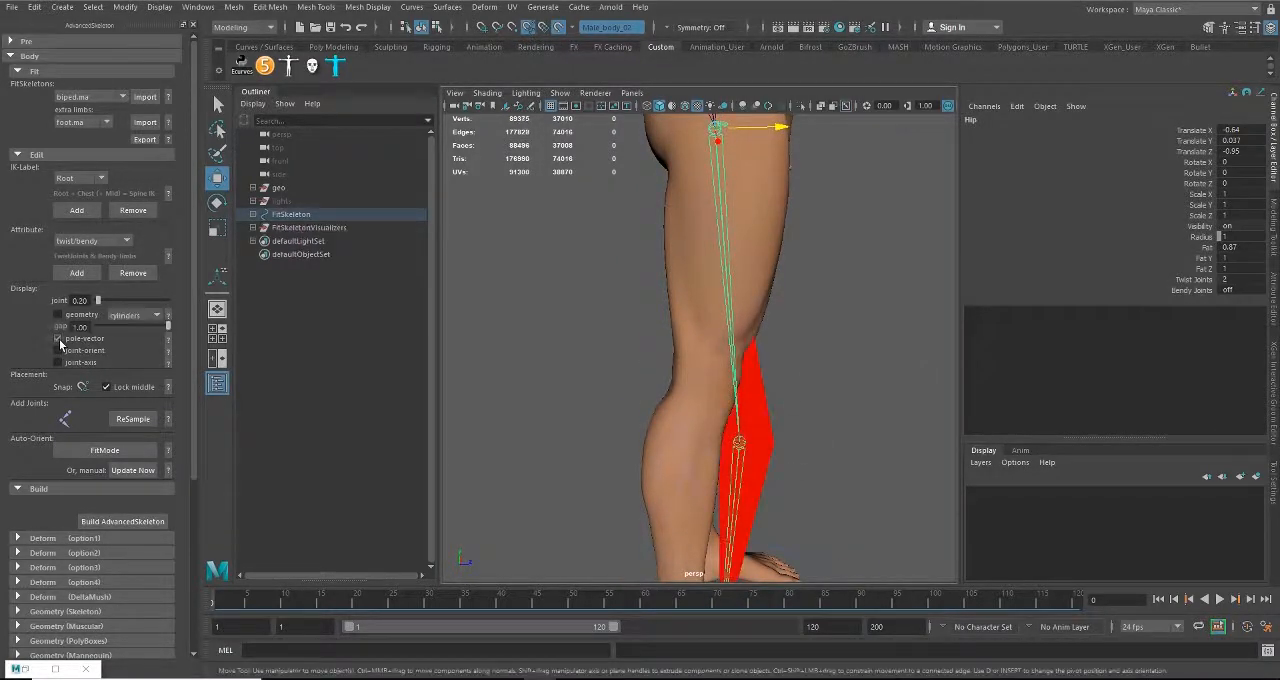
alt+drag(755, 458, 631, 374)
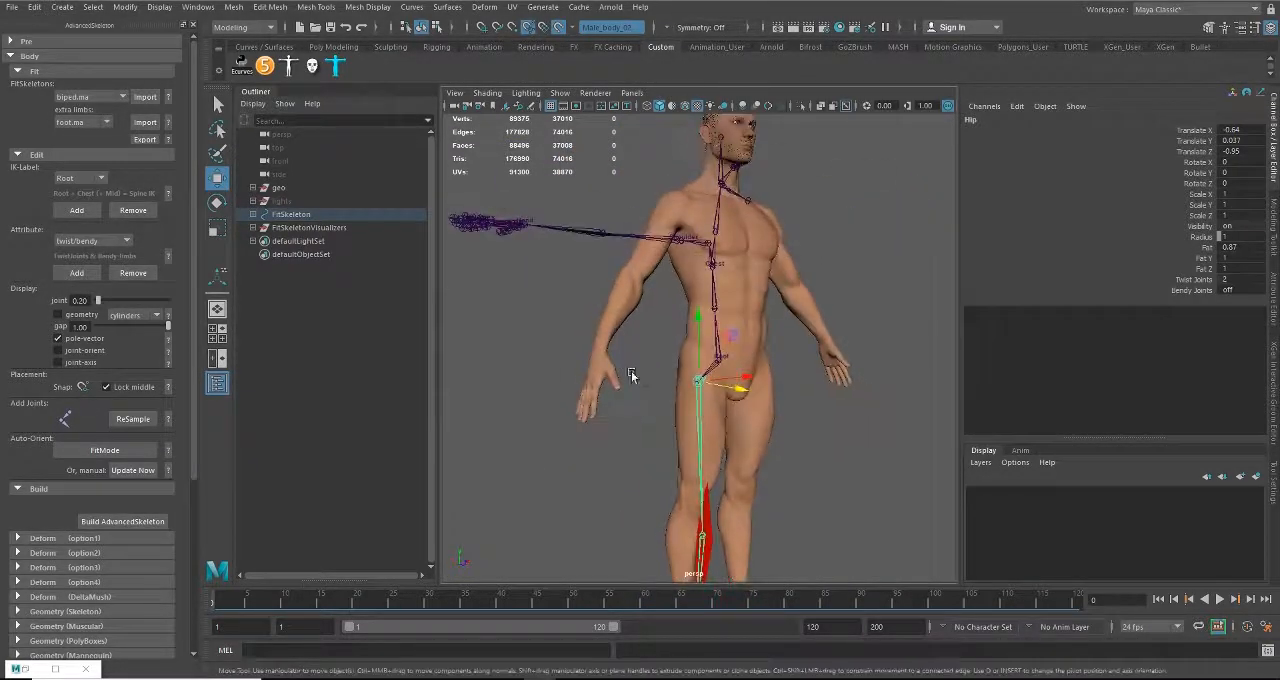
alt+middle_drag(688, 530, 674, 286)
alt+drag(674, 286, 657, 312)
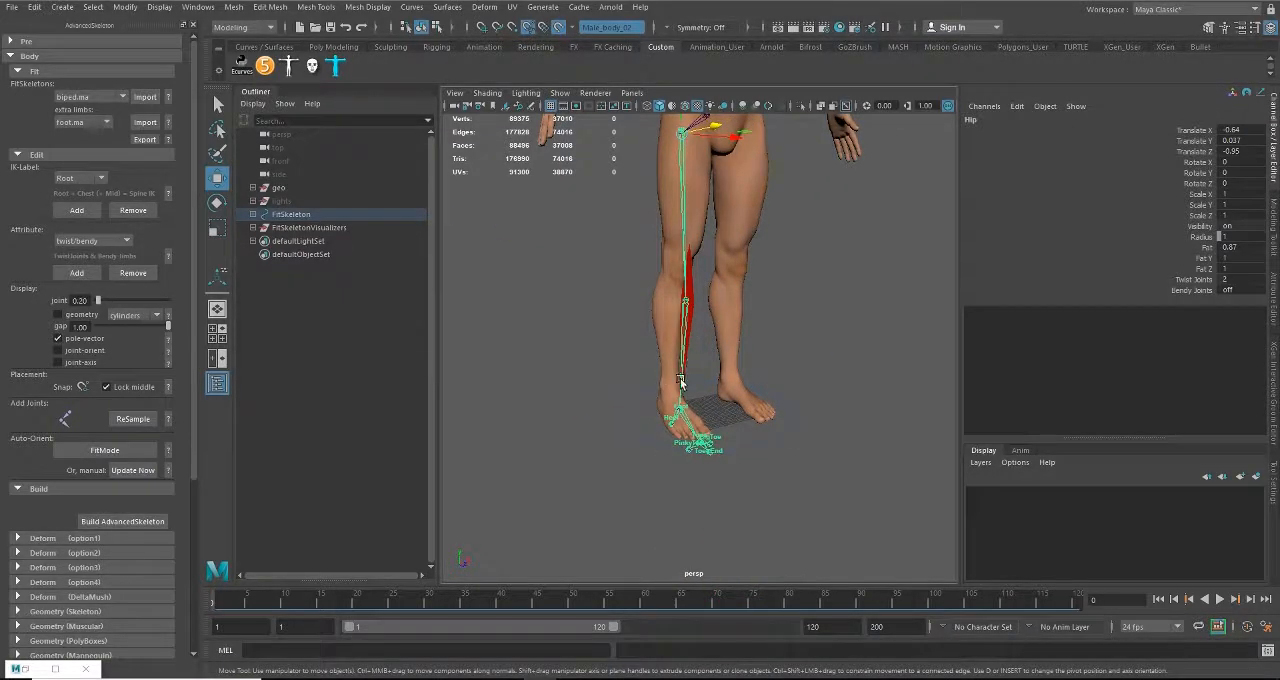
alt+drag(679, 382, 754, 333)
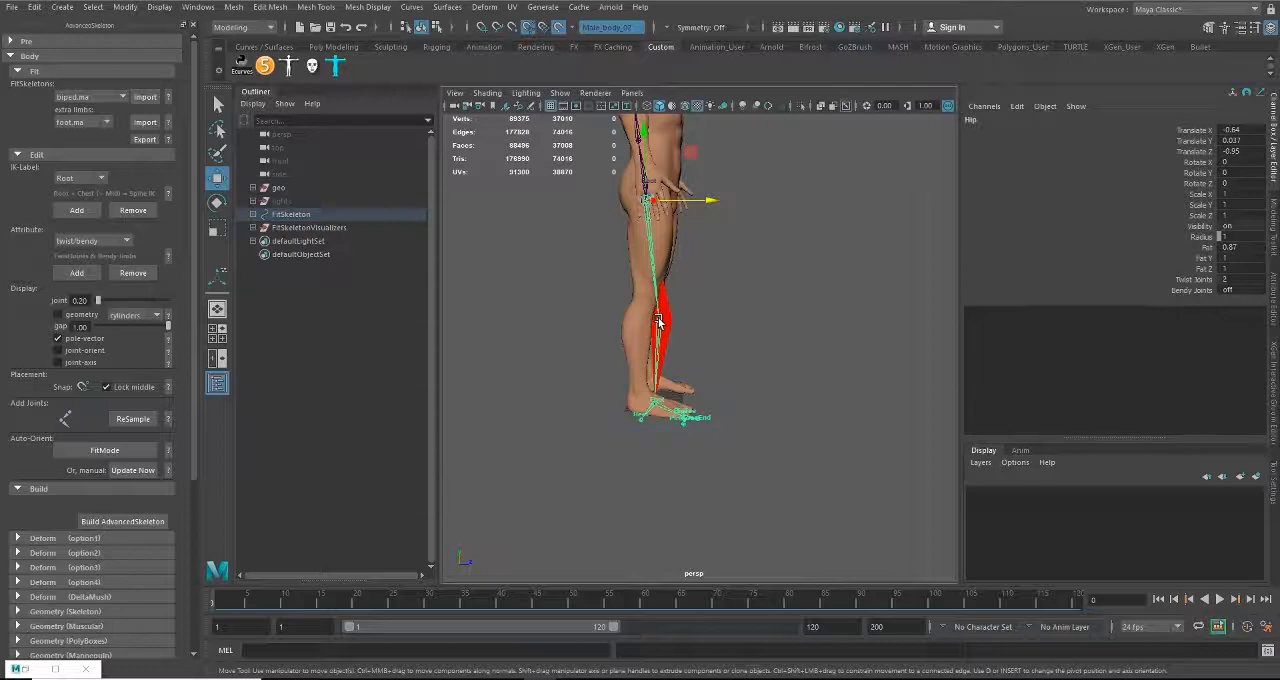
Step: Examine the knee's pole-vector marker and the joint alignment of the lower leg from the front and side
alt+drag(837, 372, 679, 380)
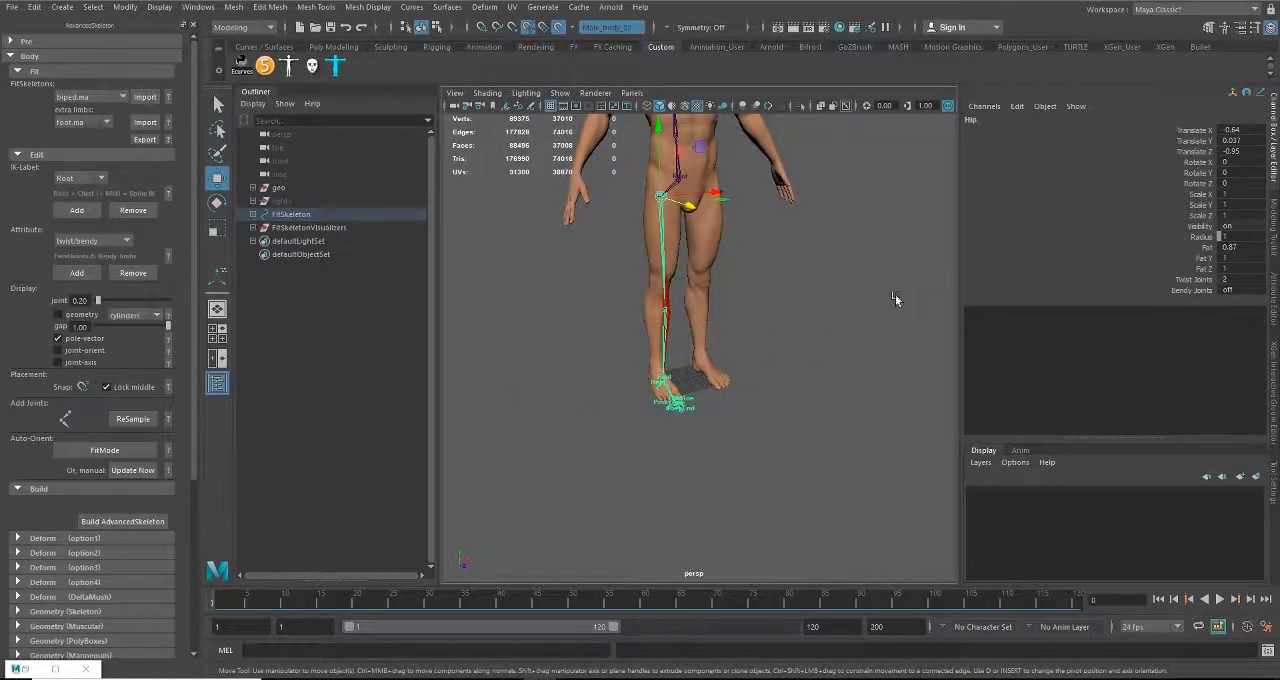
alt+right_drag(640, 279, 660, 356)
alt+drag(660, 356, 729, 345)
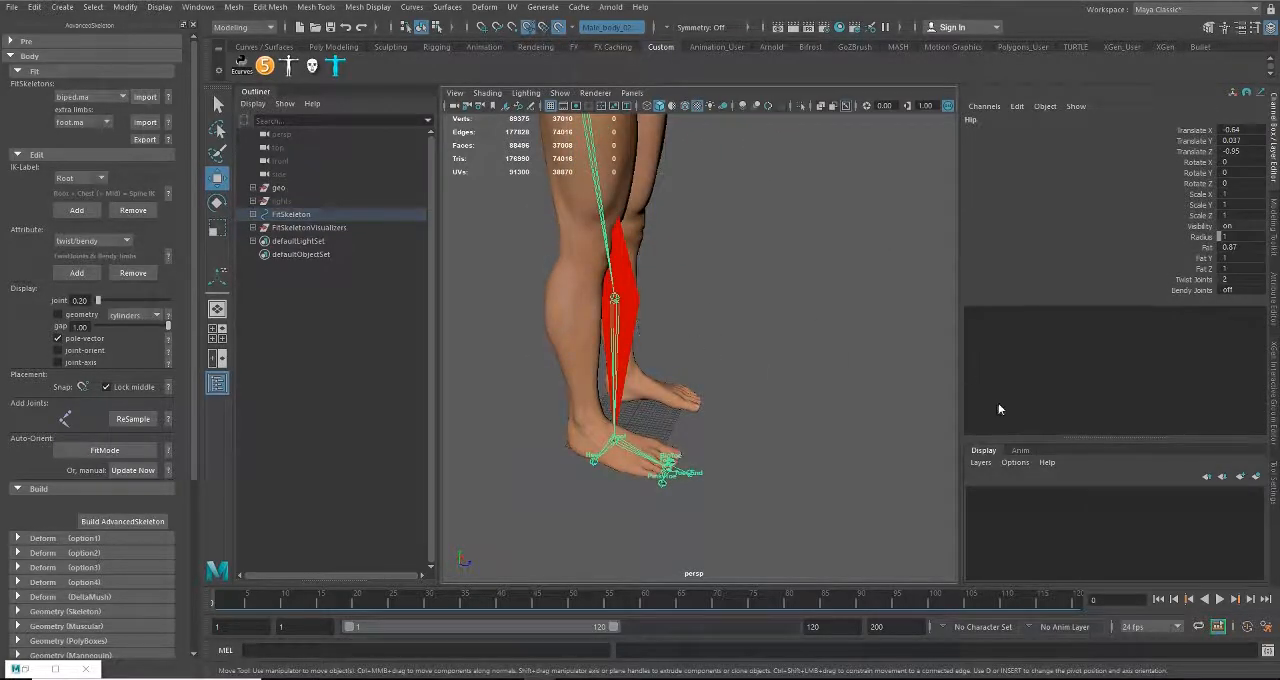
alt+drag(696, 386, 763, 366)
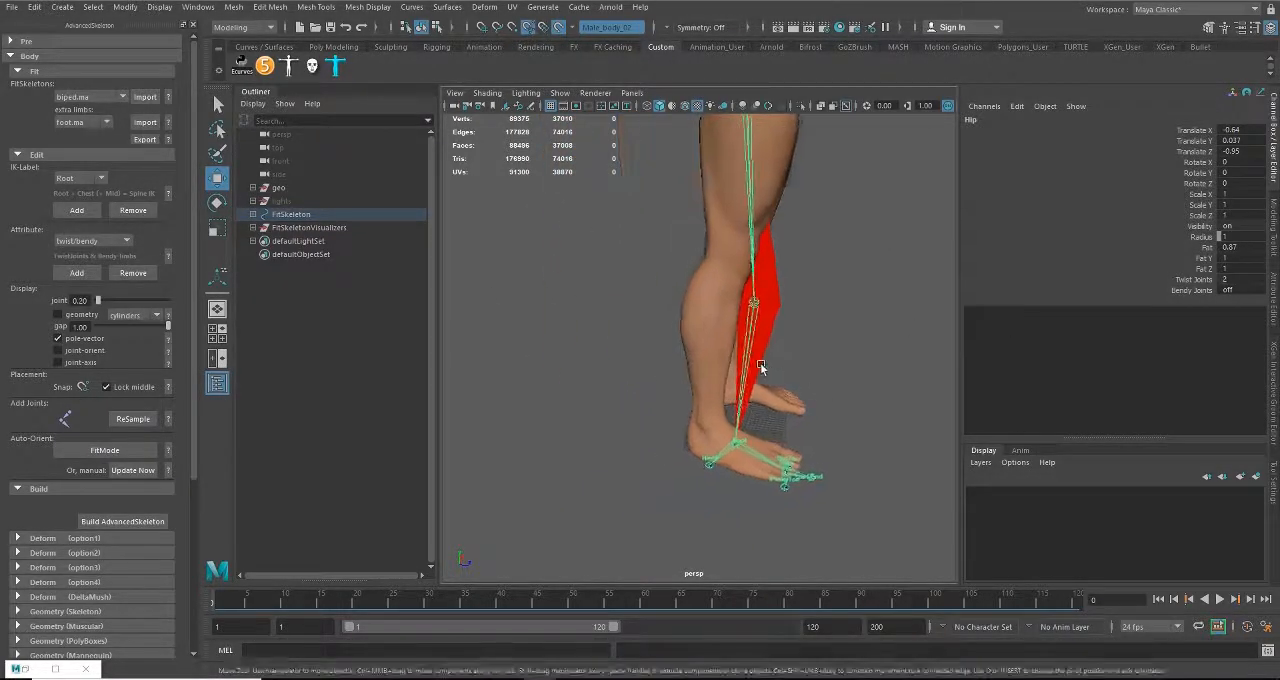
alt+middle_drag(763, 358, 700, 377)
alt+right_drag(700, 377, 687, 421)
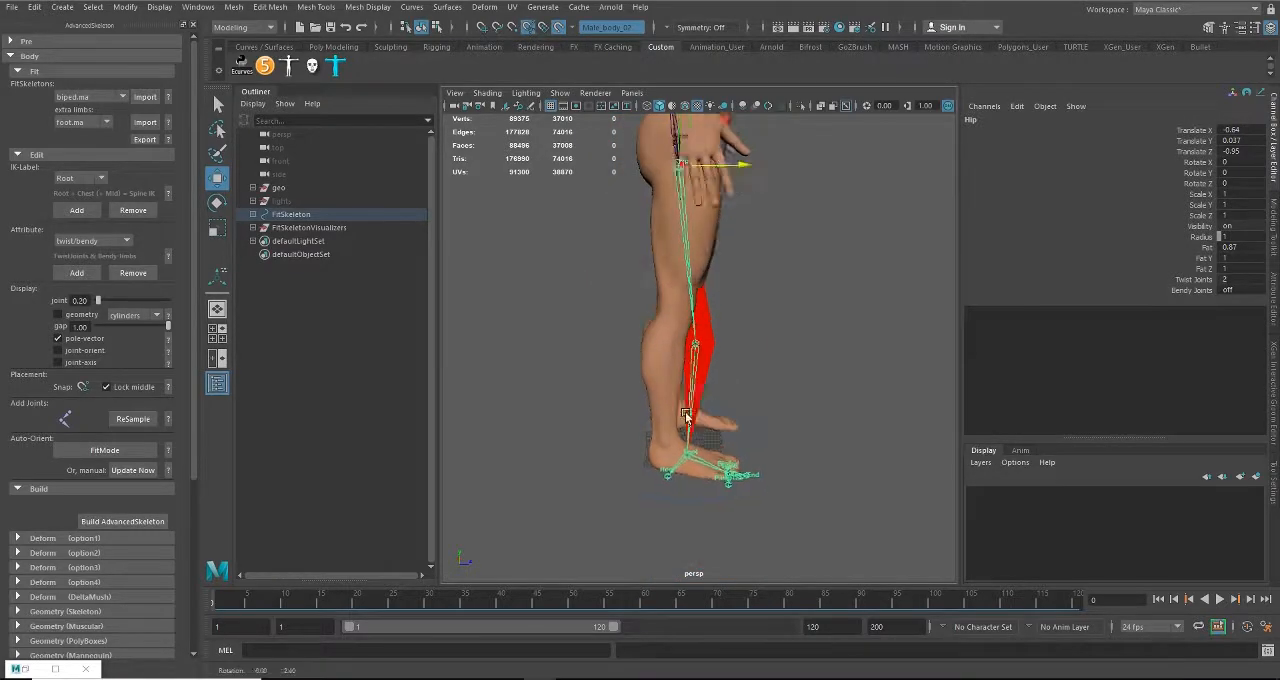
alt+drag(687, 421, 671, 442)
Step: Try shifting the knee joint outward, check its pole-vector marker from front and back, and undo the move
click(683, 345)
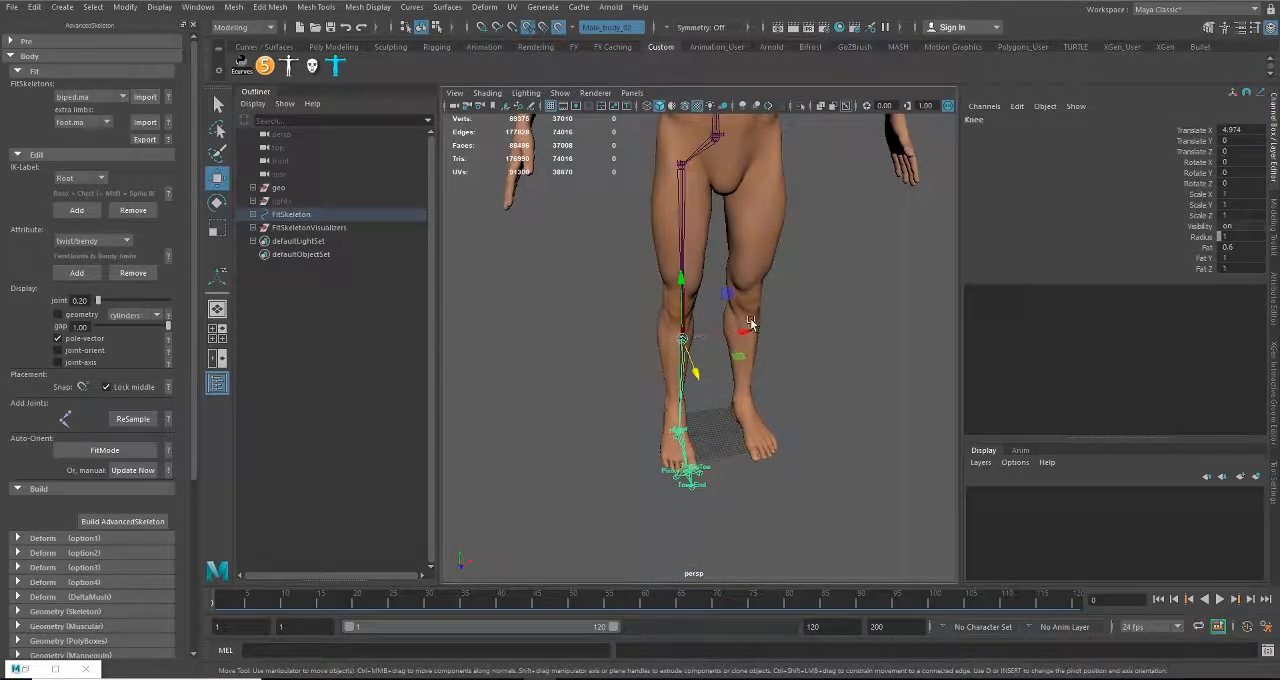
drag(747, 335, 731, 337)
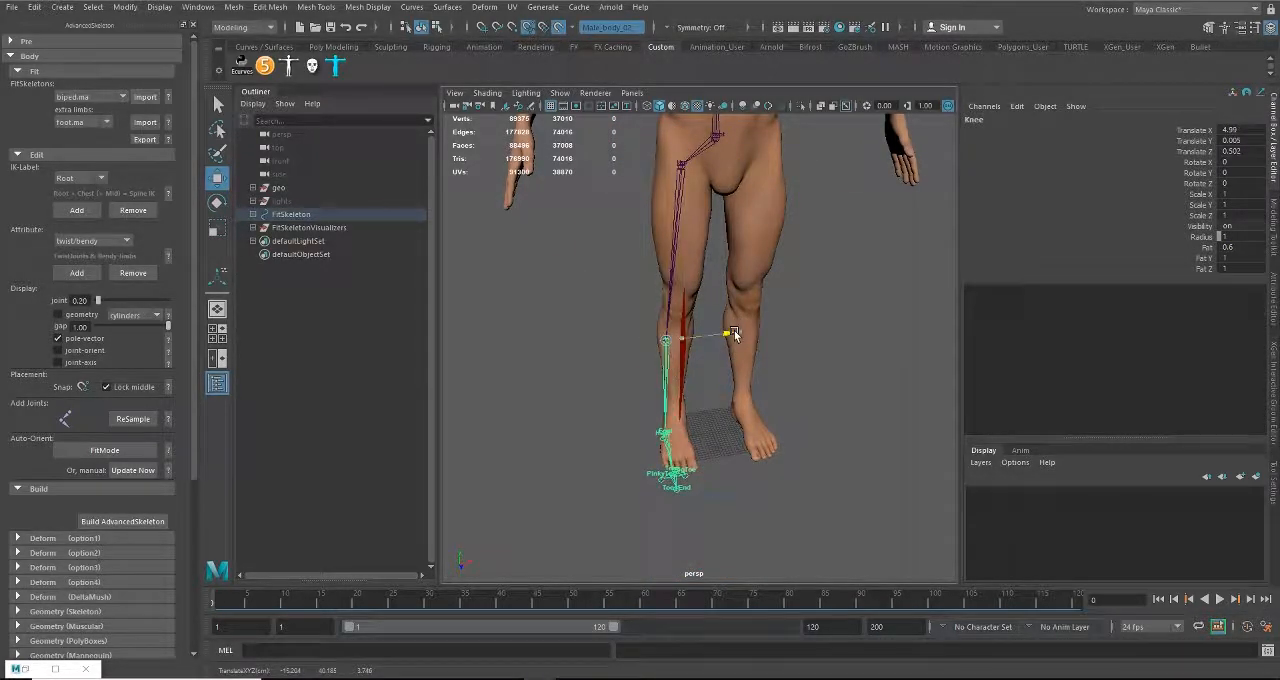
click(57, 339)
alt+drag(560, 398, 796, 396)
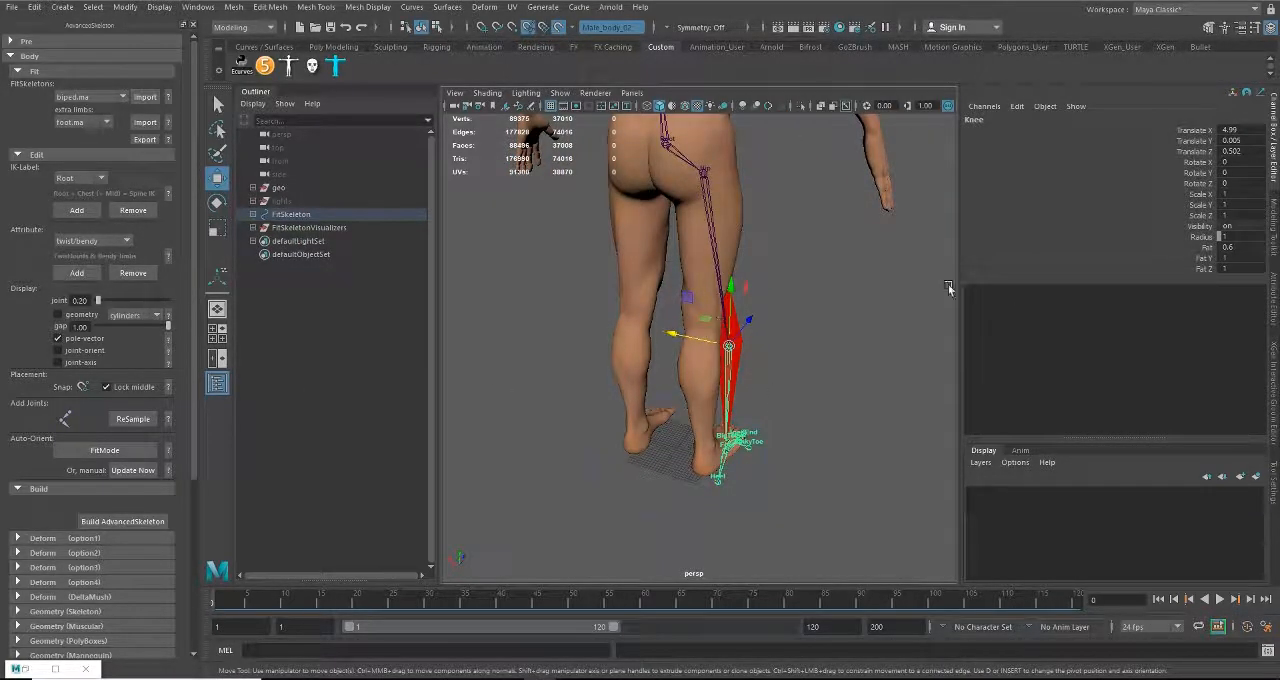
alt+drag(905, 338, 643, 368)
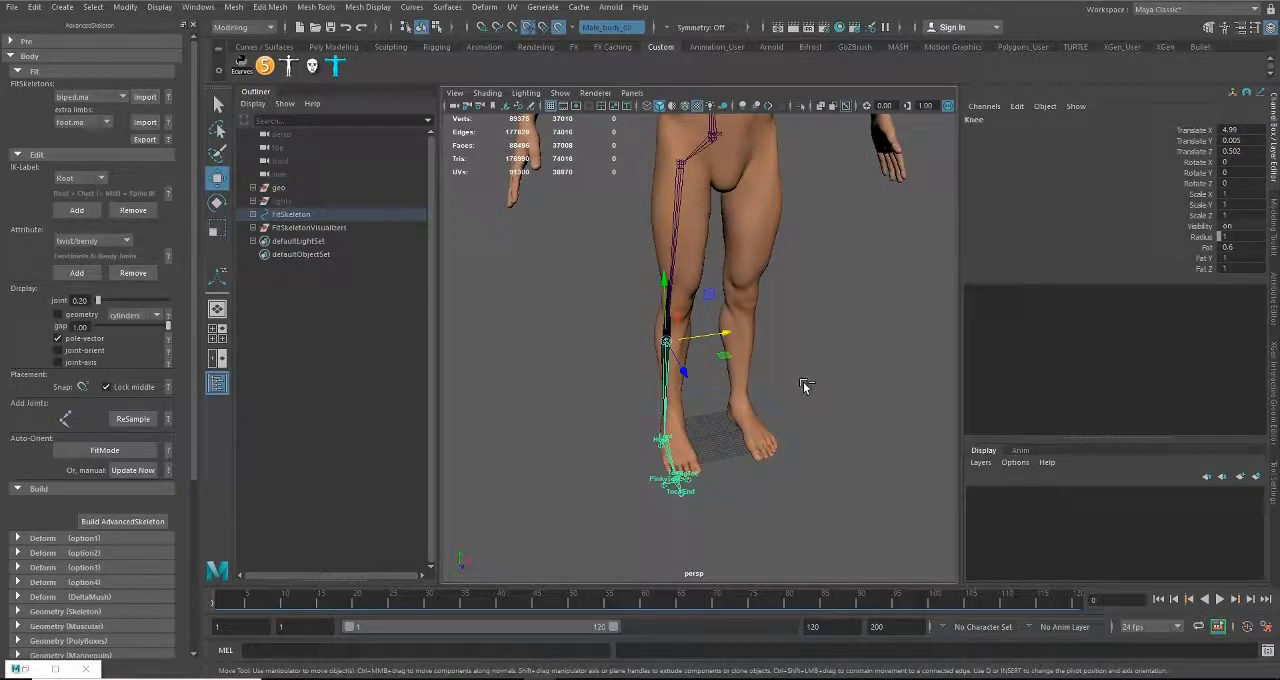
key(ctrl+z)
key(ctrl+z)
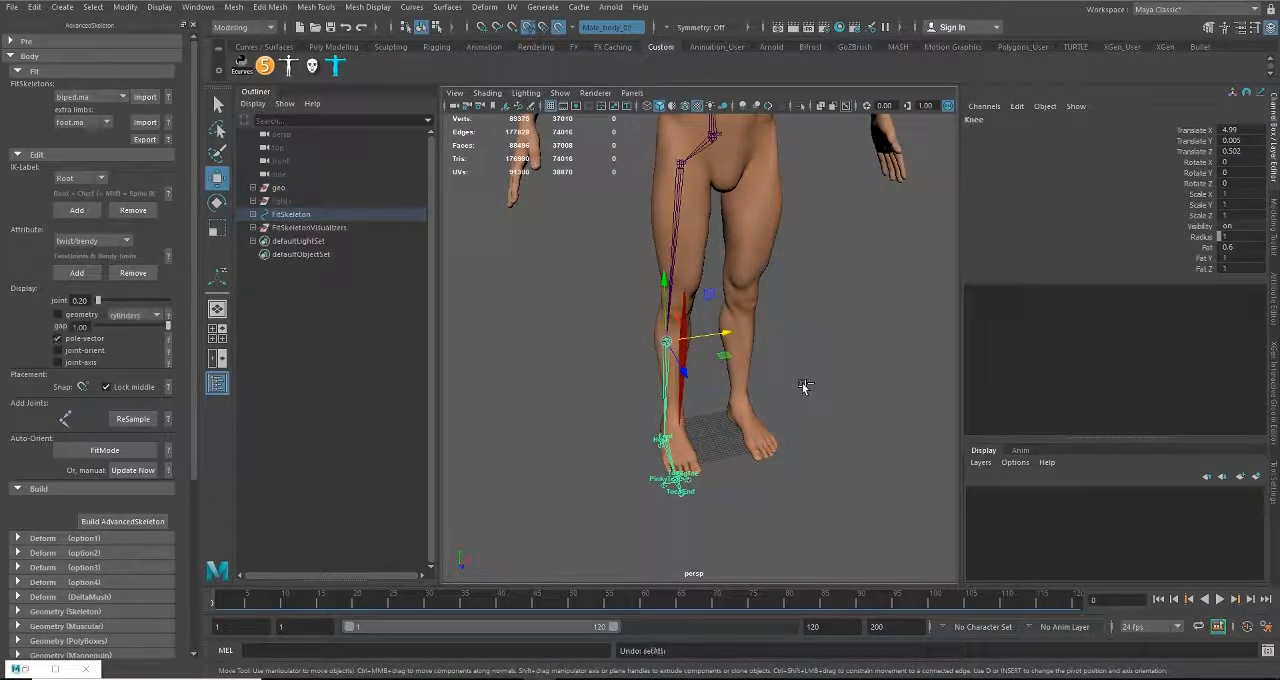
key(ctrl+z)
Step: Turn off the fit skeleton's pole-vector display and raise the knee joint to the height of the mesh's knee
alt+drag(697, 401, 781, 396)
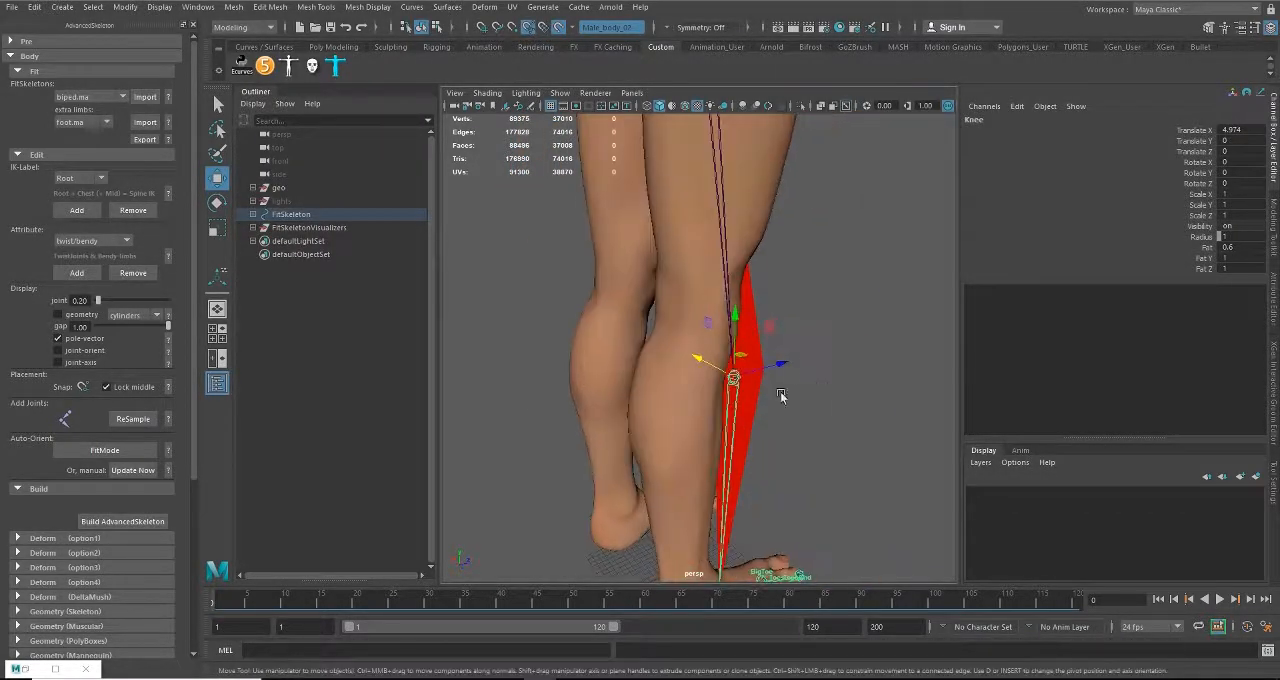
click(57, 339)
alt+drag(660, 388, 708, 346)
drag(740, 235, 733, 163)
alt+middle_drag(766, 271, 761, 345)
scroll(761, 355, up, 2)
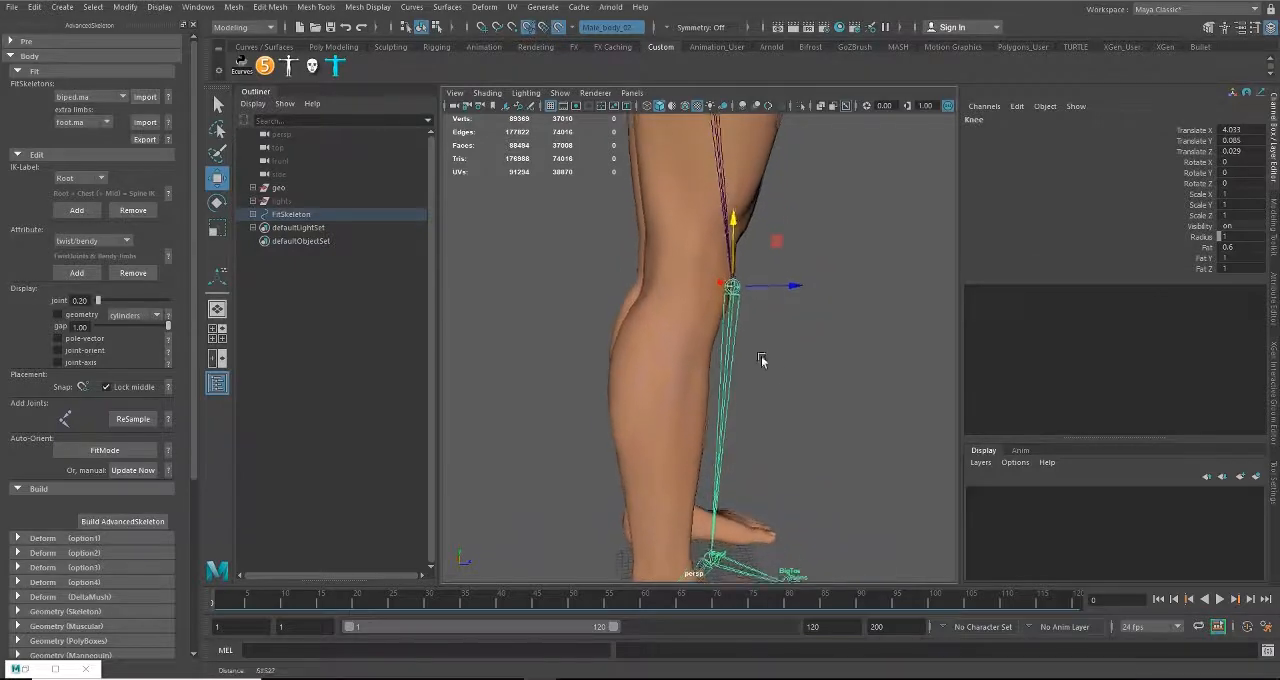
Step: Move the knee joint back inside the leg and fine-tune its height to about Translate X 3.966, Y -0.262, Z 0.034
drag(799, 290, 757, 362)
alt+middle_drag(777, 420, 757, 323)
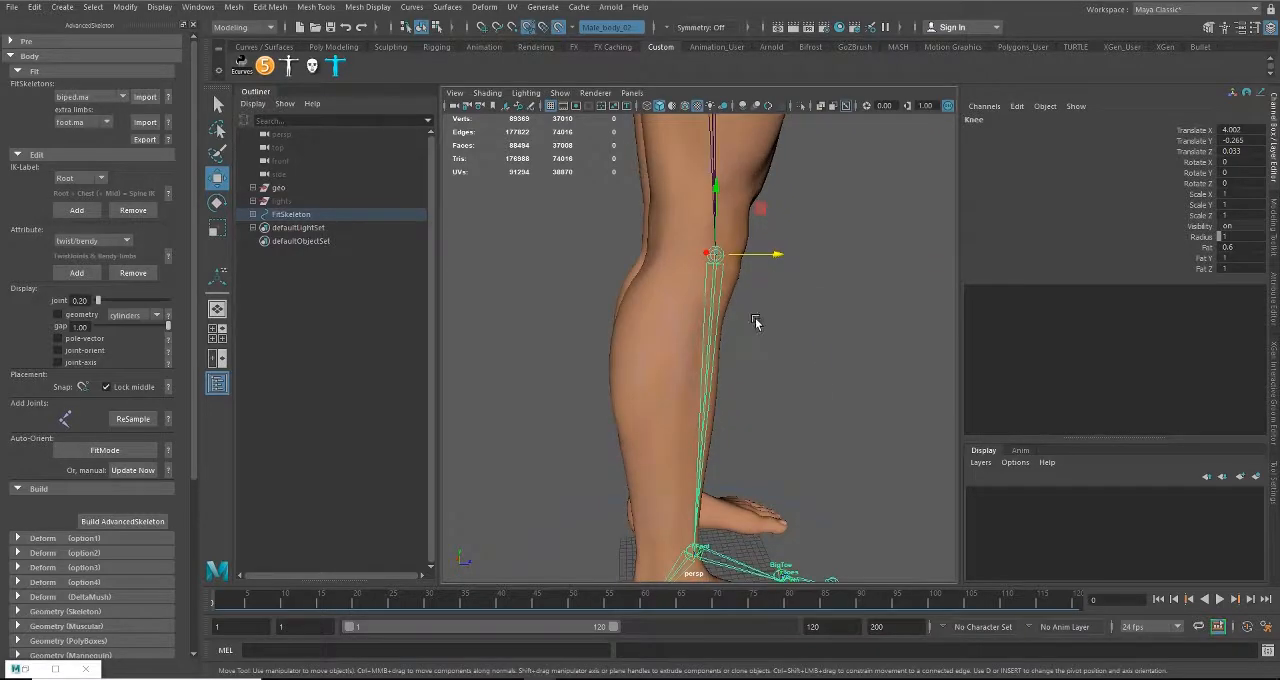
alt+drag(677, 256, 658, 230)
alt+drag(815, 314, 746, 304)
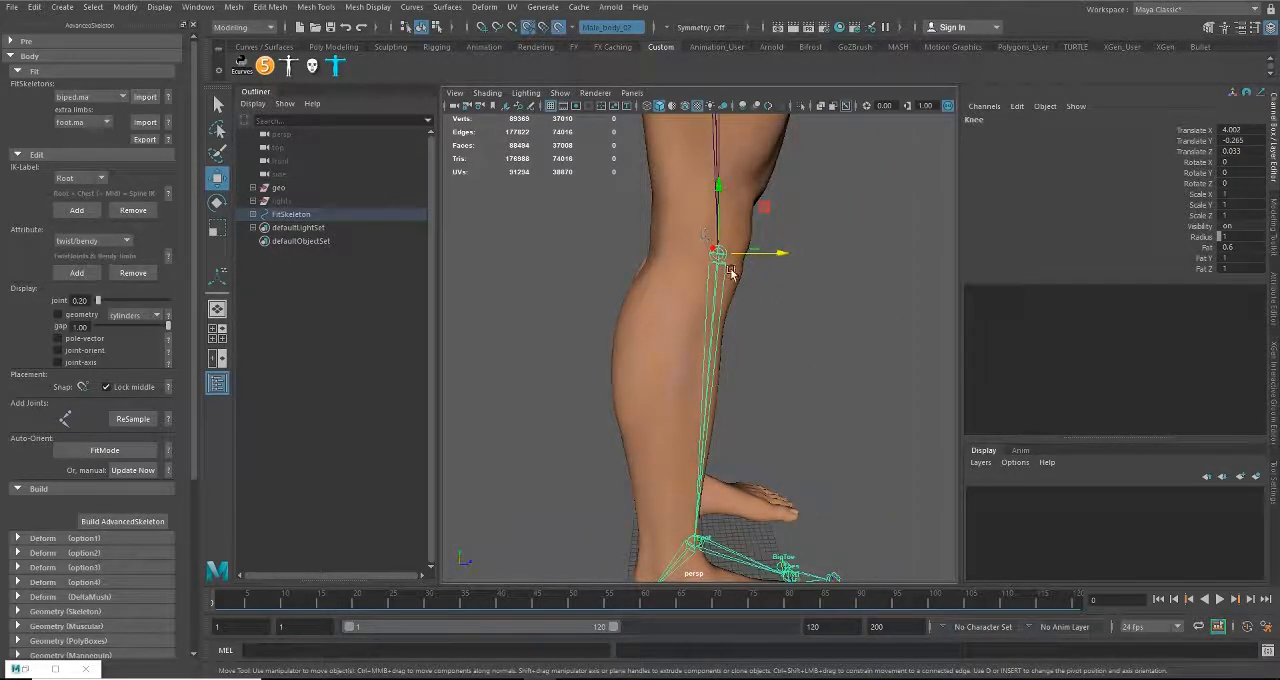
drag(719, 189, 719, 184)
Step: Move the ankle joint down and back inside the mesh's ankle, to about Translate X 4.191, Y -0.324, Z -0.006
alt+middle_drag(761, 323, 760, 204)
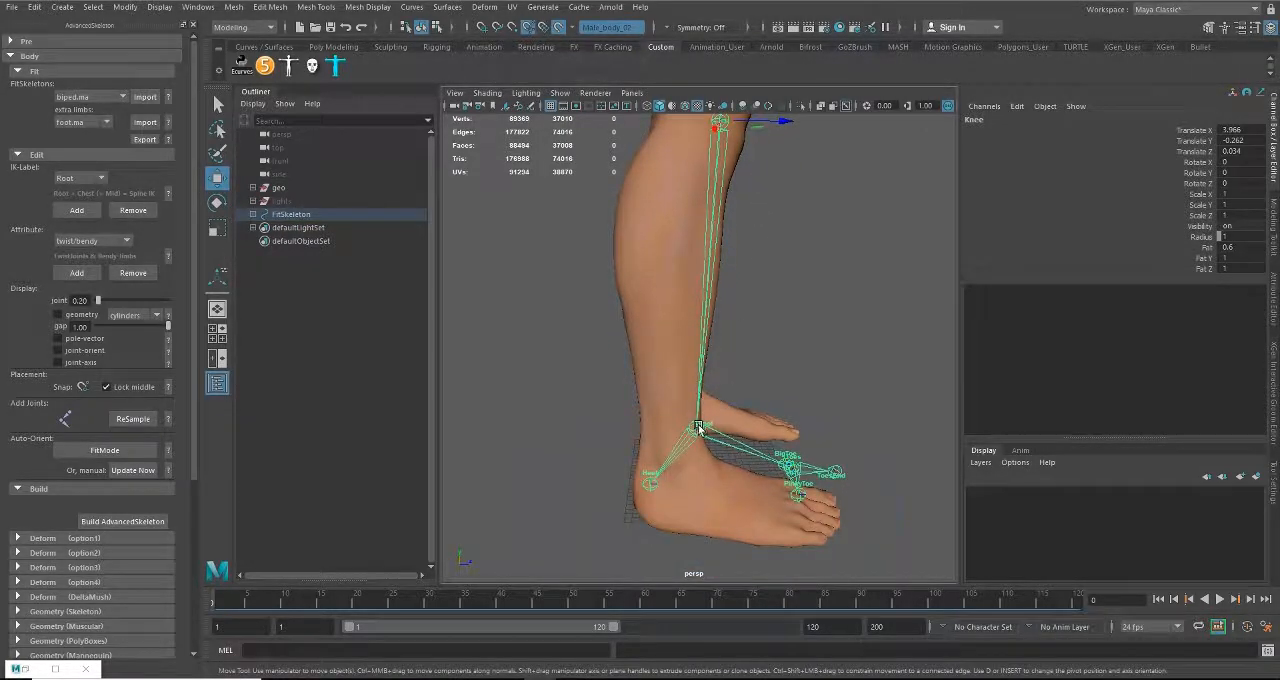
click(699, 428)
alt+middle_drag(712, 438, 722, 352)
scroll(728, 389, up, 5)
alt+drag(728, 389, 721, 405)
alt+middle_drag(721, 405, 745, 305)
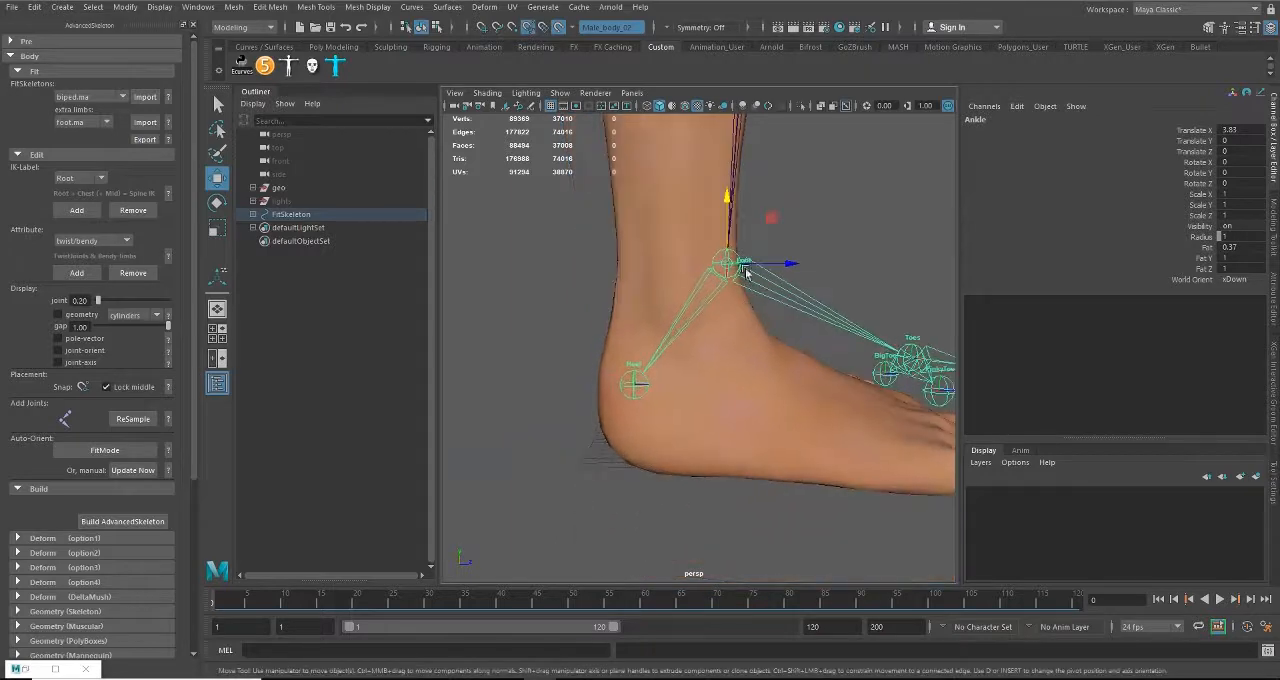
drag(745, 272, 749, 315)
mouse_move(677, 242)
mouse_down()
mouse_move(679, 258)
mouse_move(681, 247)
mouse_up()
alt+drag(617, 338, 703, 311)
alt+right_drag(835, 416, 726, 339)
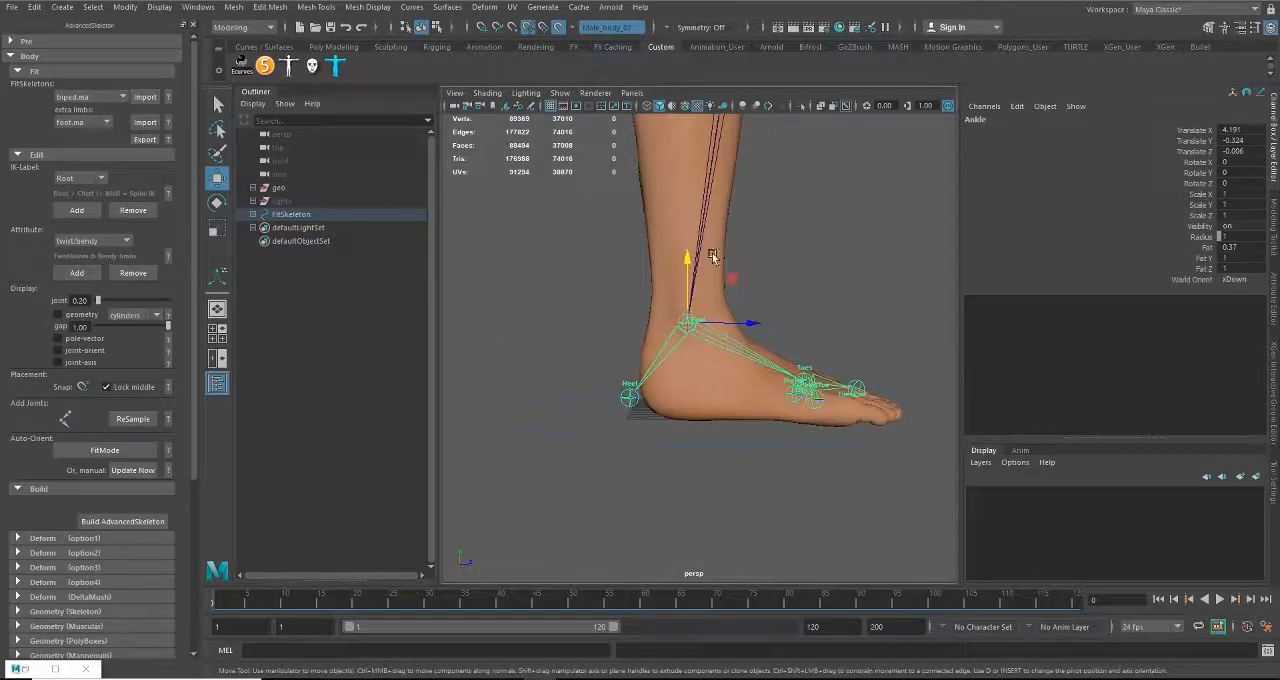
Step: Examine the ankle joint's placement inside the foot from the side and back at close range
alt+middle_drag(711, 256, 749, 434)
alt+middle_drag(754, 312, 700, 280)
alt+right_drag(692, 335, 803, 393)
alt+middle_drag(691, 403, 757, 417)
alt+middle_drag(781, 255, 738, 334)
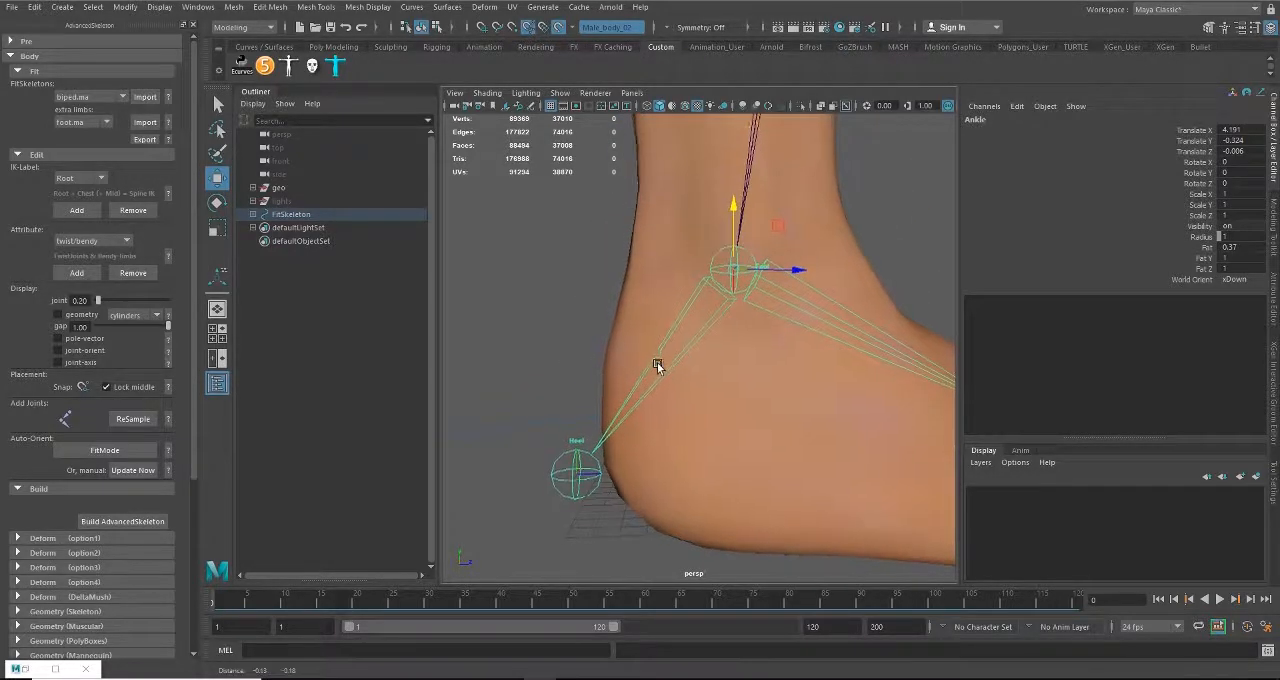
alt+drag(657, 366, 578, 365)
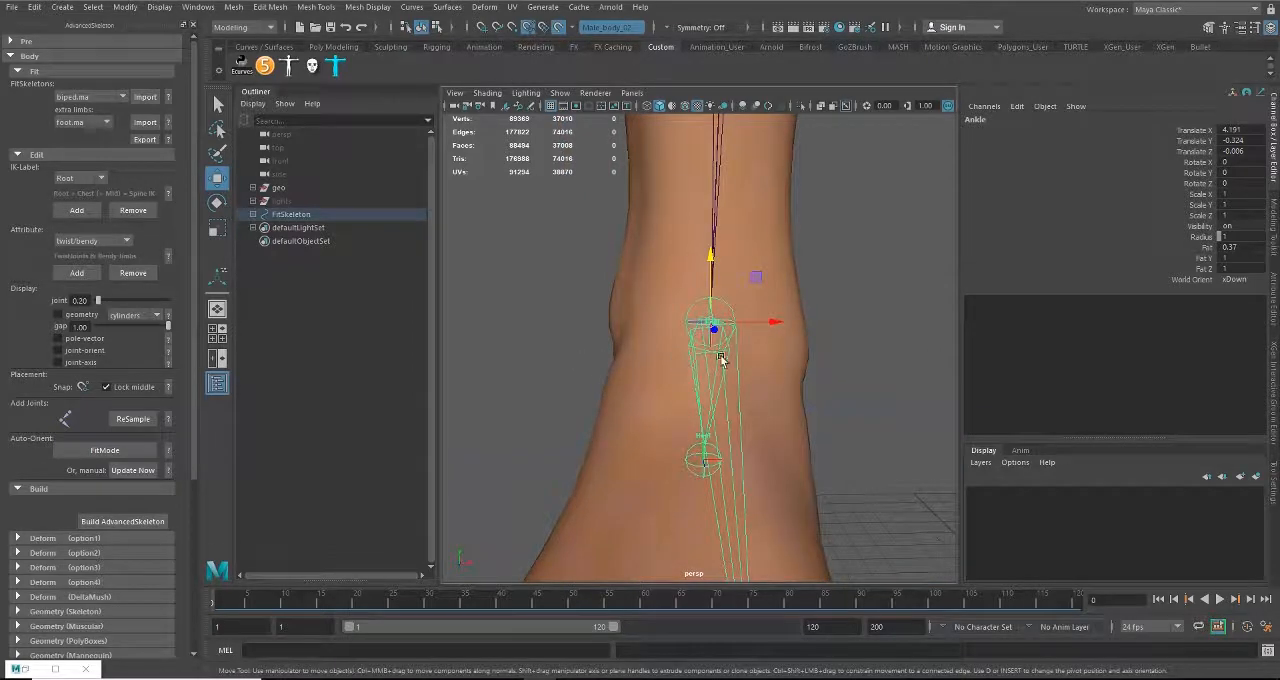
drag(712, 325, 757, 275)
alt+drag(732, 432, 822, 314)
alt+middle_drag(622, 320, 729, 385)
Step: Lower the Heel joint to the level of the sole, to about Translate X 1.055
alt+drag(695, 350, 640, 337)
alt+right_drag(640, 337, 634, 375)
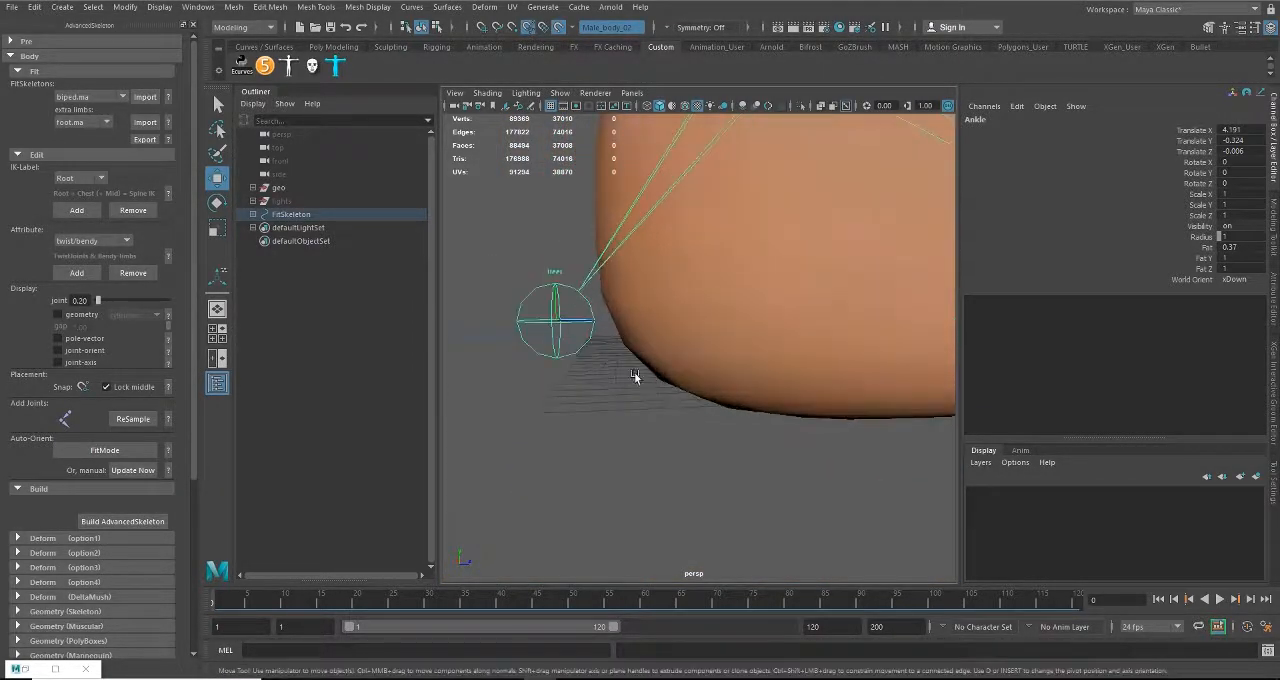
click(551, 320)
alt+drag(551, 320, 651, 320)
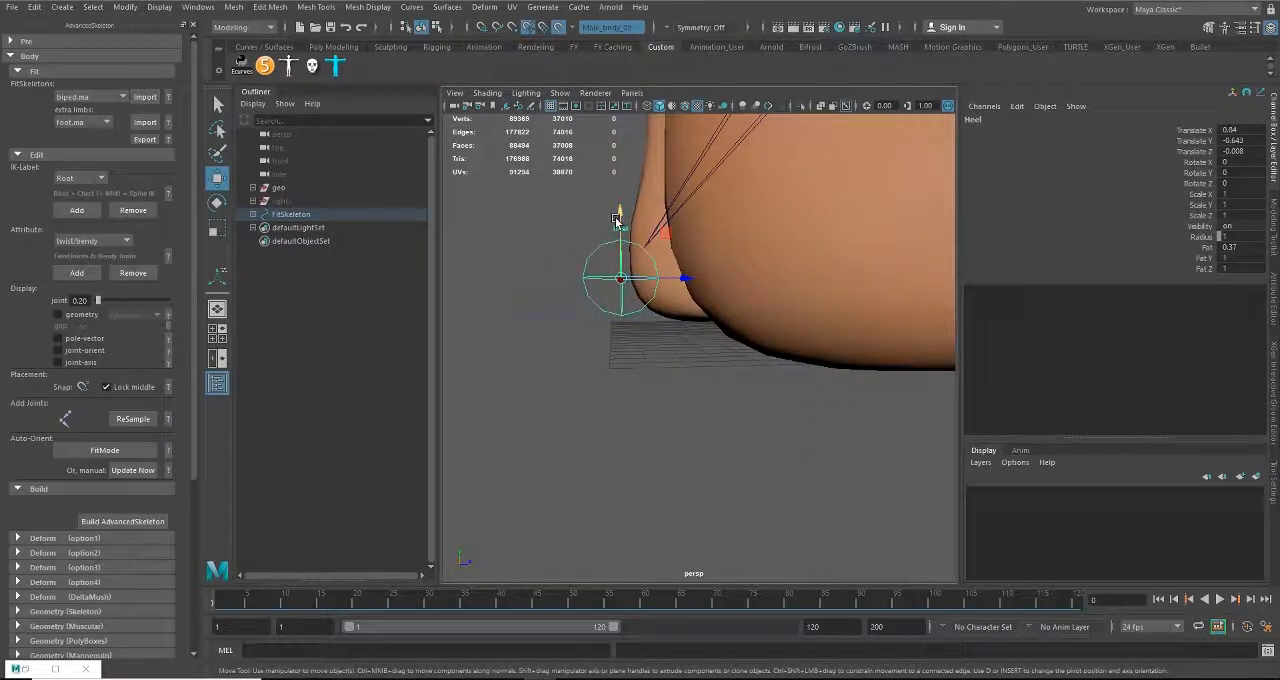
drag(622, 224, 615, 295)
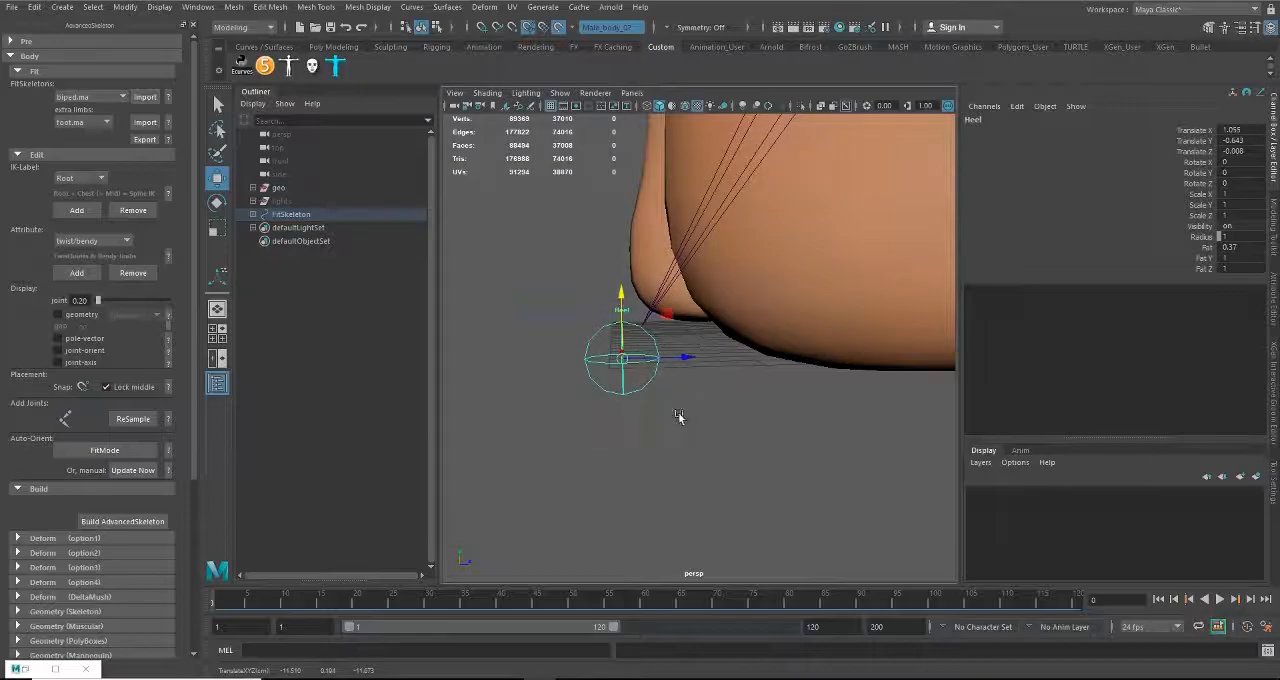
Step: In the side view, align the Heel joint with the ground line just behind the heel, at about Translate X 1.075, Y -0.51
key(space)
key(space)
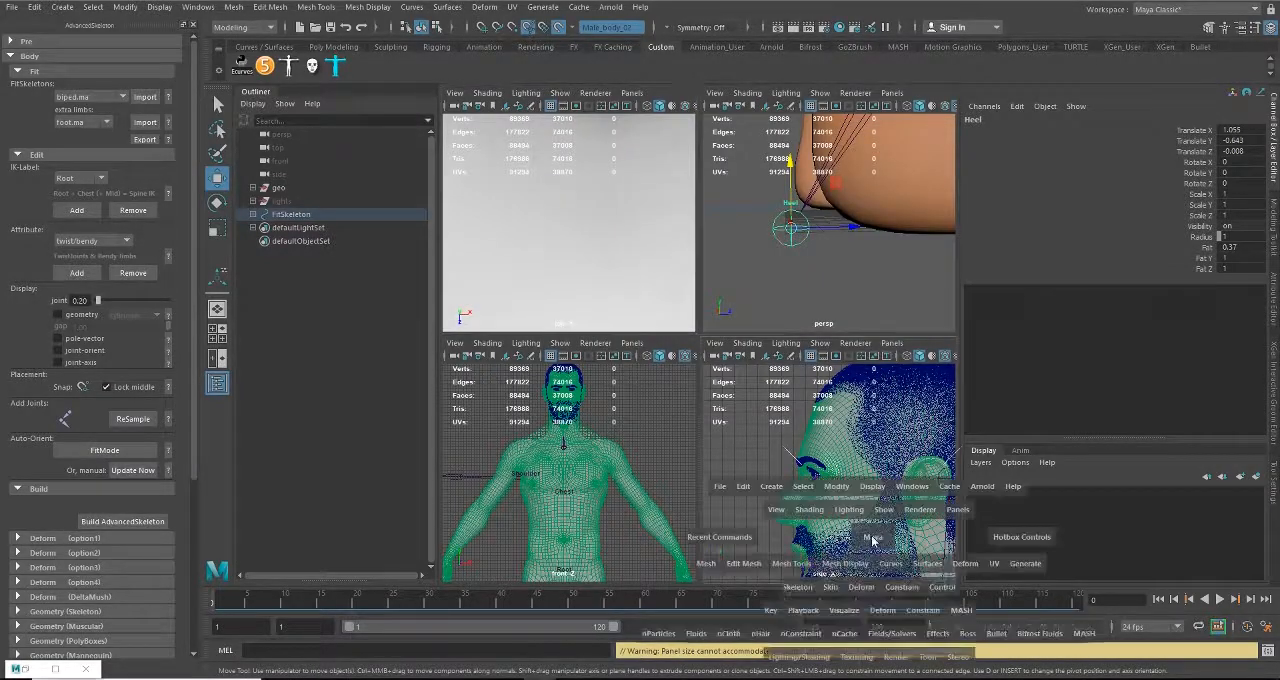
alt+middle_drag(860, 543, 660, 371)
scroll(762, 515, down, 6)
alt+middle_drag(762, 515, 715, 120)
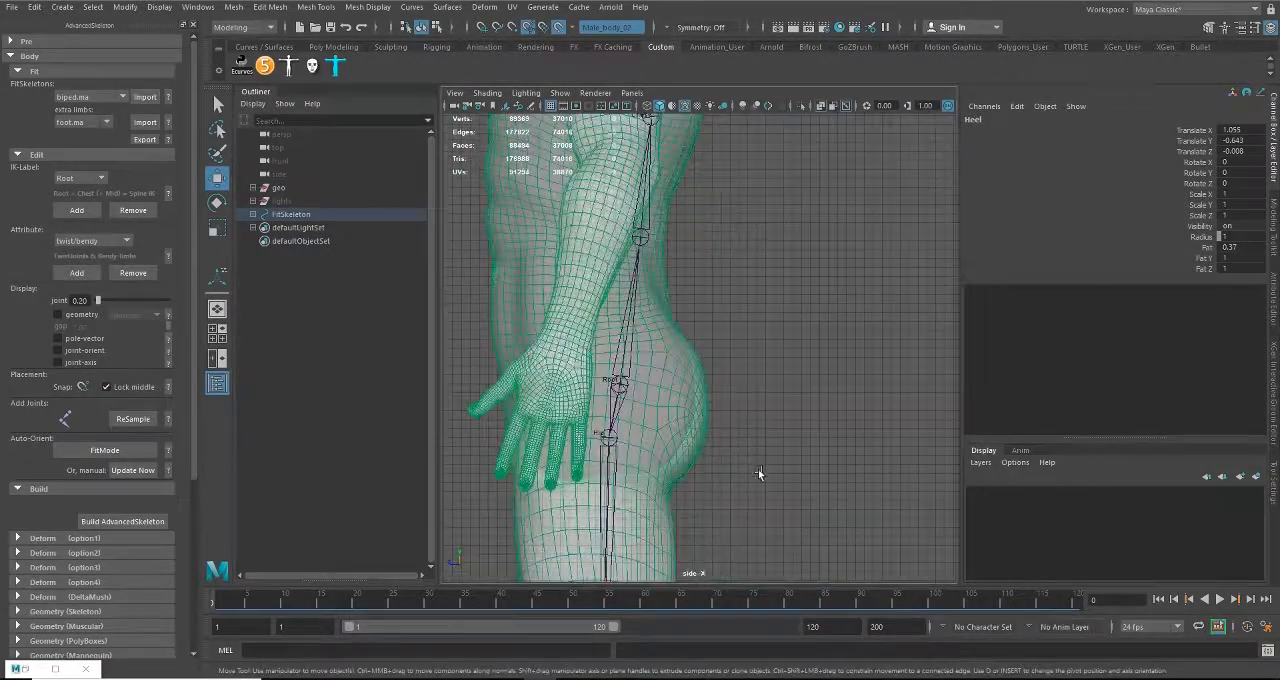
alt+middle_drag(760, 475, 740, 80)
alt+middle_drag(745, 511, 700, 110)
scroll(643, 196, up, 5)
alt+middle_drag(643, 196, 761, 416)
scroll(709, 455, up, 5)
mouse_move(791, 335)
mouse_down()
mouse_move(789, 352)
mouse_move(785, 342)
mouse_up()
drag(713, 408, 625, 410)
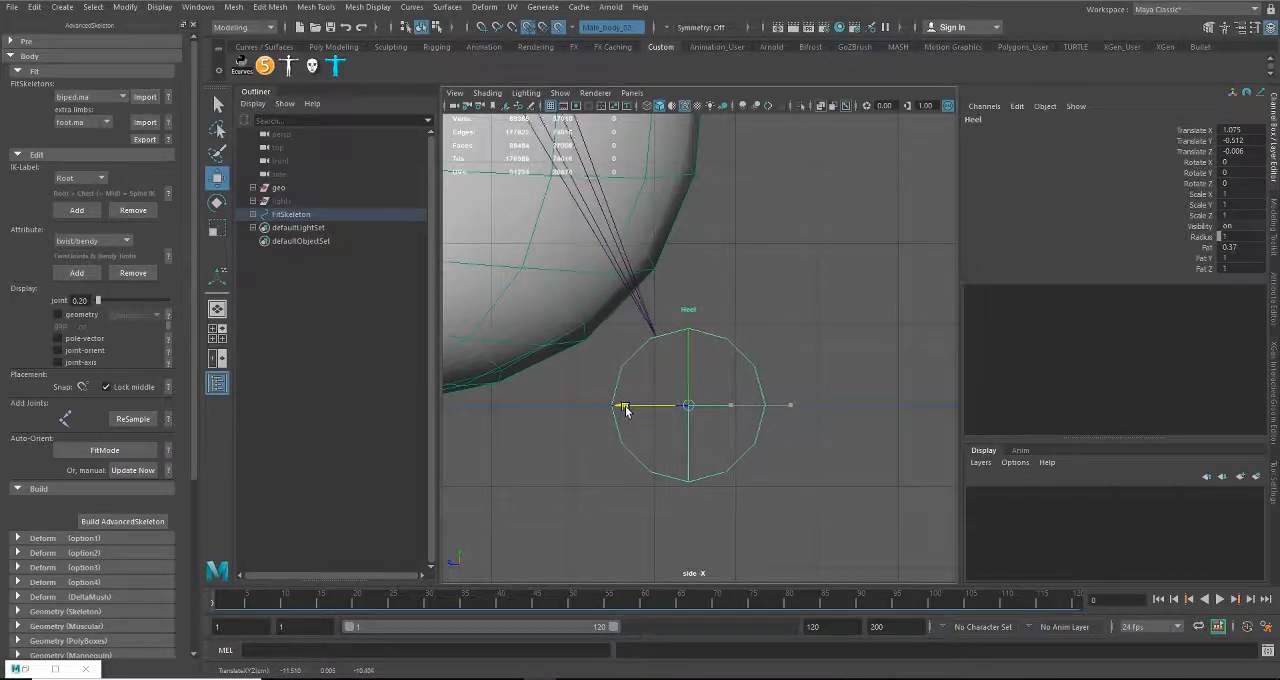
alt+middle_drag(717, 410, 718, 490)
alt+right_drag(718, 490, 656, 416)
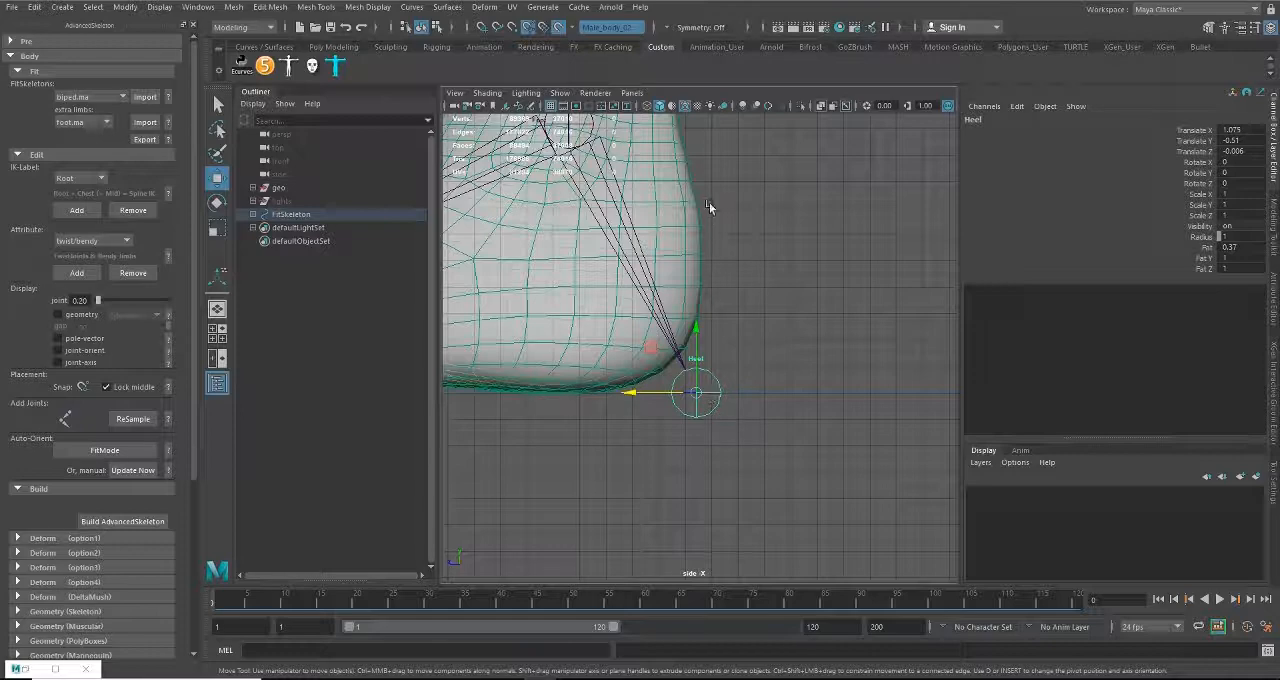
Step: Check the toe joints against the foot in the side view and return to the perspective view
alt+middle_drag(702, 431, 937, 423)
alt+right_drag(937, 423, 870, 423)
alt+middle_drag(653, 423, 843, 448)
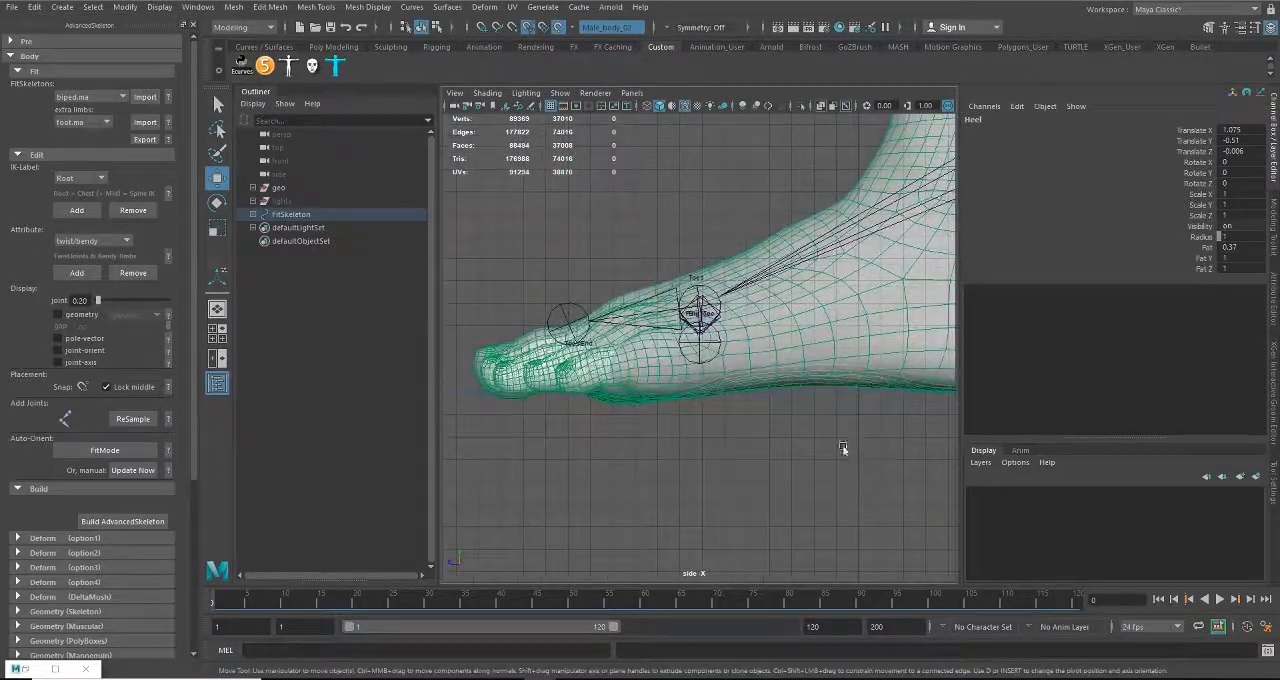
key(space)
alt+drag(820, 346, 676, 431)
alt+drag(803, 370, 757, 377)
Step: Move the Toes joint forward to the base of the toes, at about Translate X 0.885, Y 1.671, Z 0.225
click(712, 318)
alt+drag(716, 322, 655, 302)
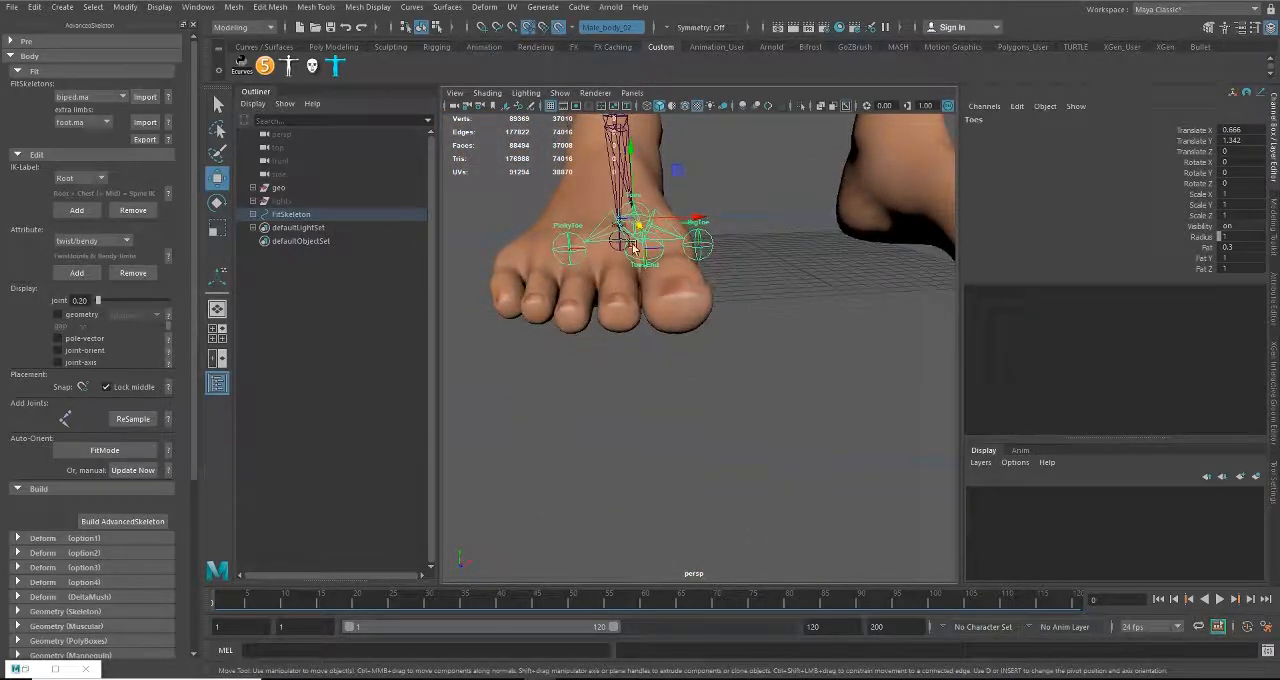
alt+drag(711, 260, 775, 308)
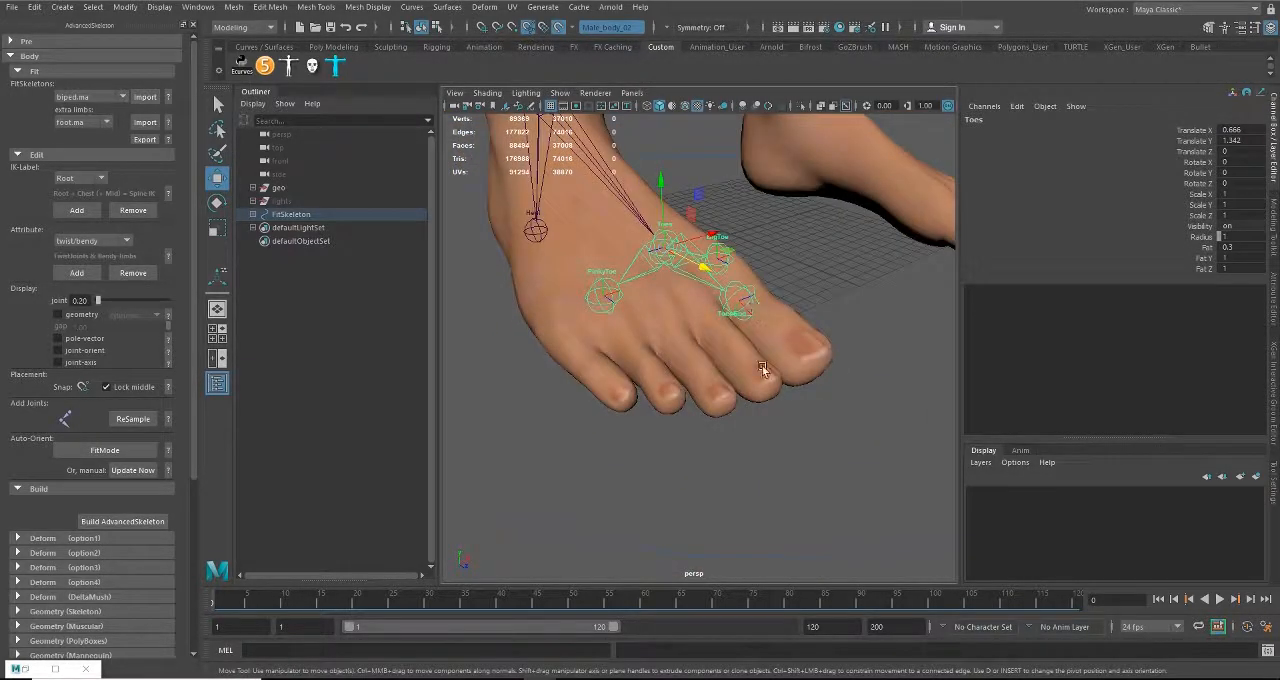
alt+drag(763, 370, 655, 405)
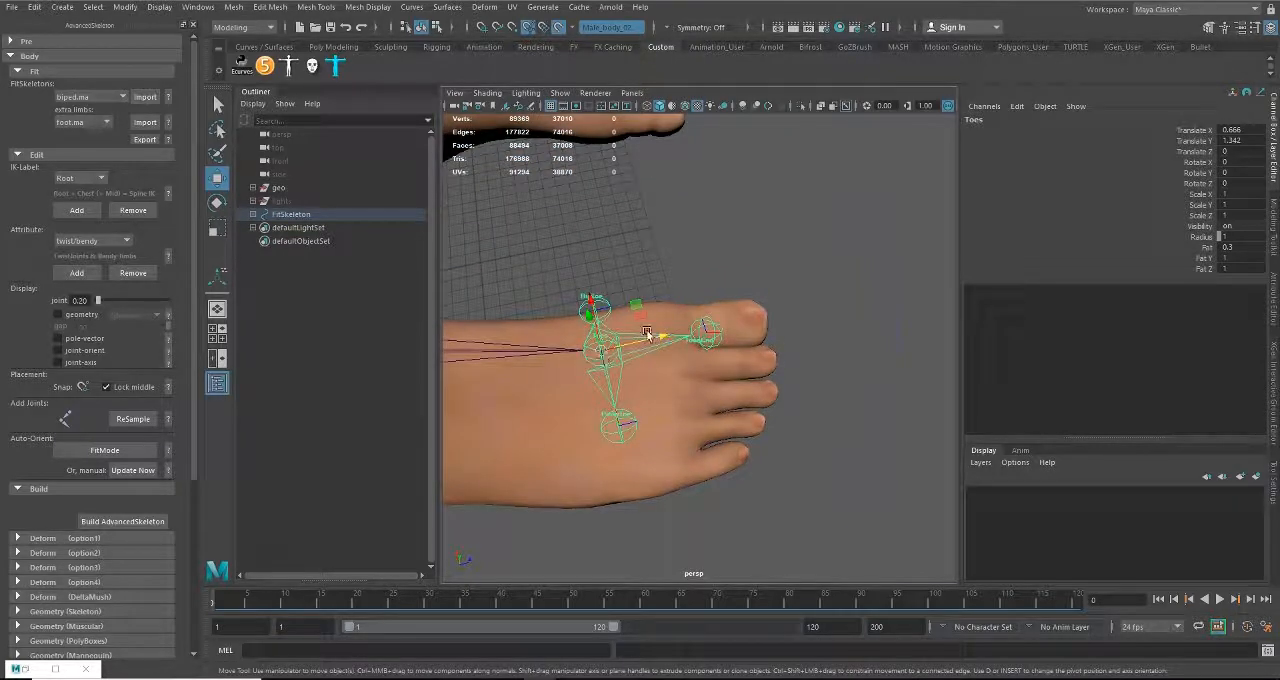
alt+drag(657, 355, 647, 394)
drag(635, 341, 732, 478)
drag(778, 396, 784, 397)
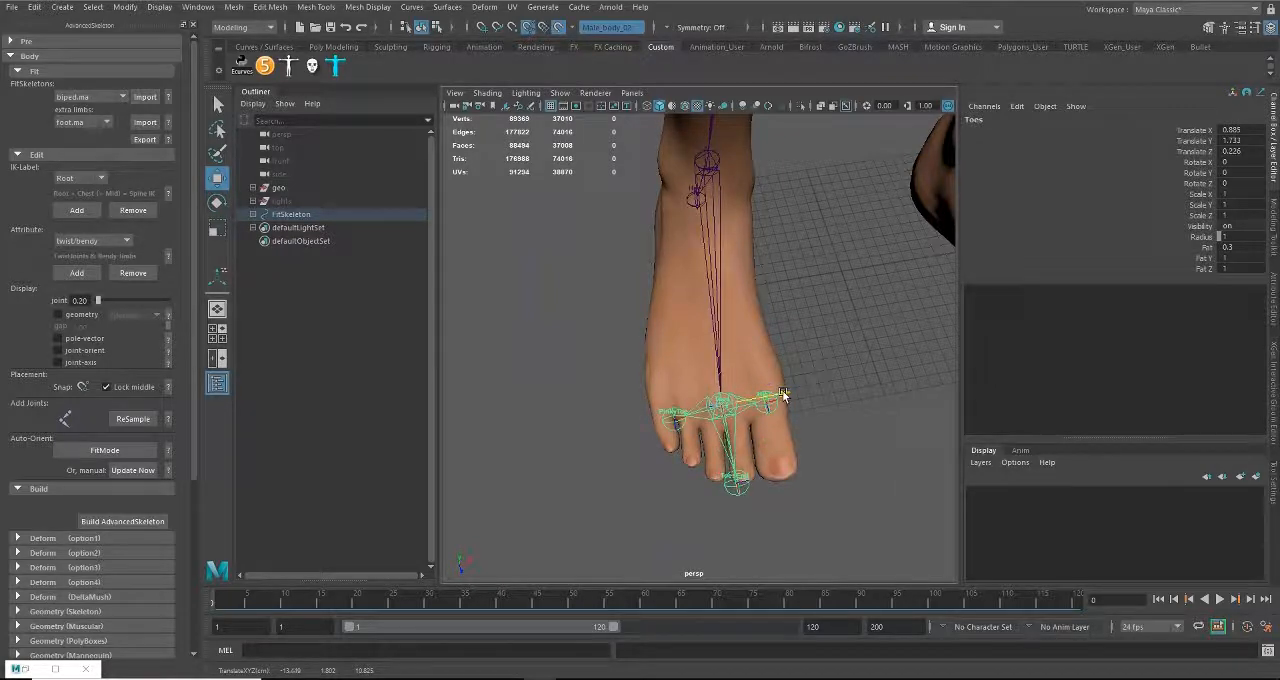
drag(734, 480, 891, 447)
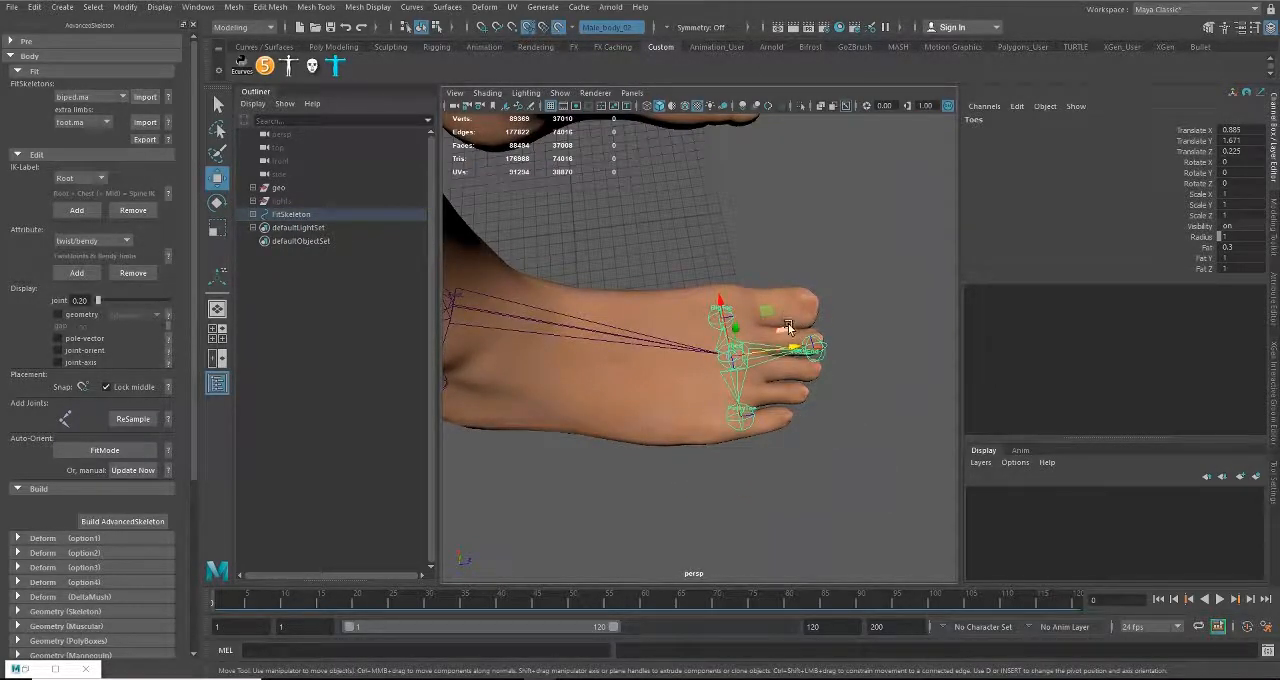
Step: Move the FootSideInner joint to the foot's inner edge beside the big toe, at about Translate X 0.187, Y -0.164, Z -0.505
alt+drag(798, 399, 714, 549)
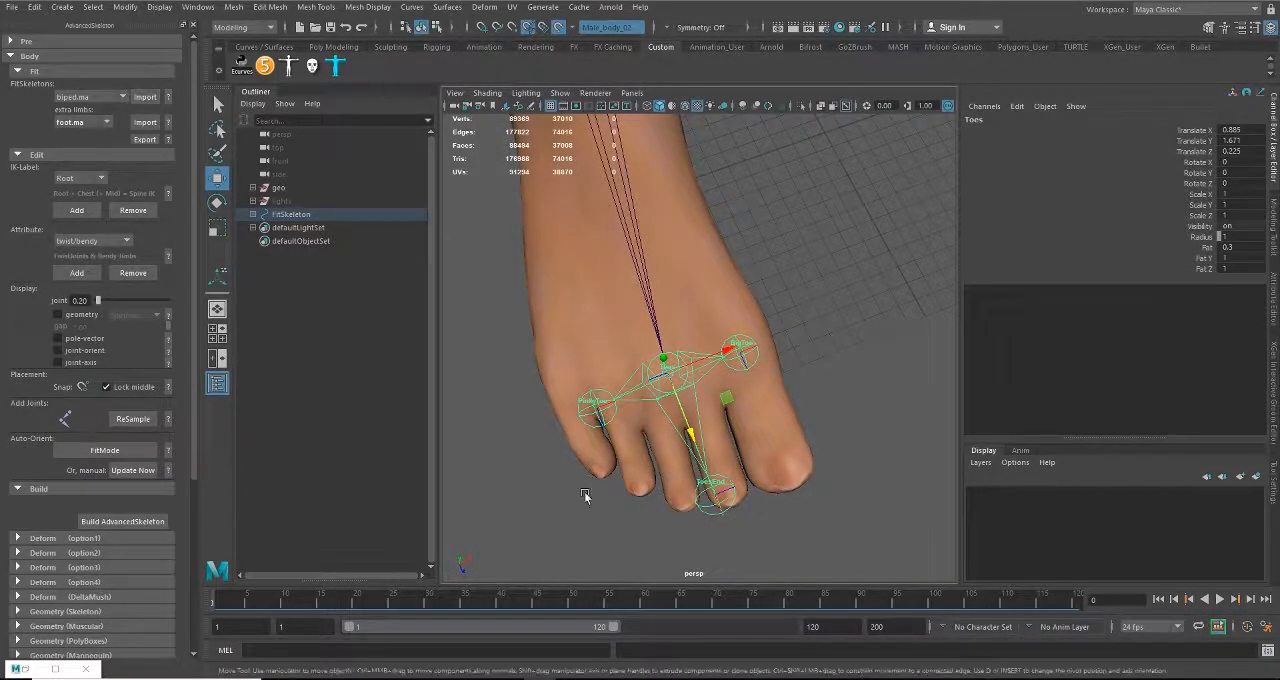
alt+drag(700, 480, 745, 394)
click(774, 420)
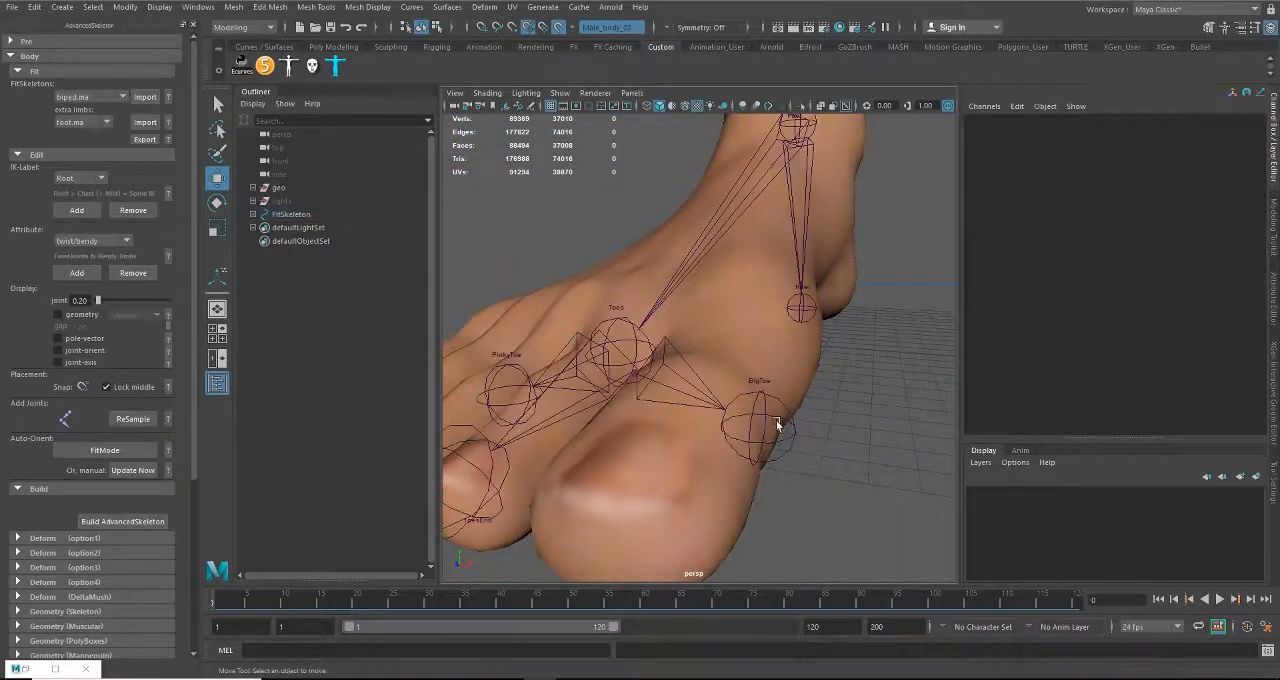
alt+drag(793, 447, 821, 351)
click(699, 311)
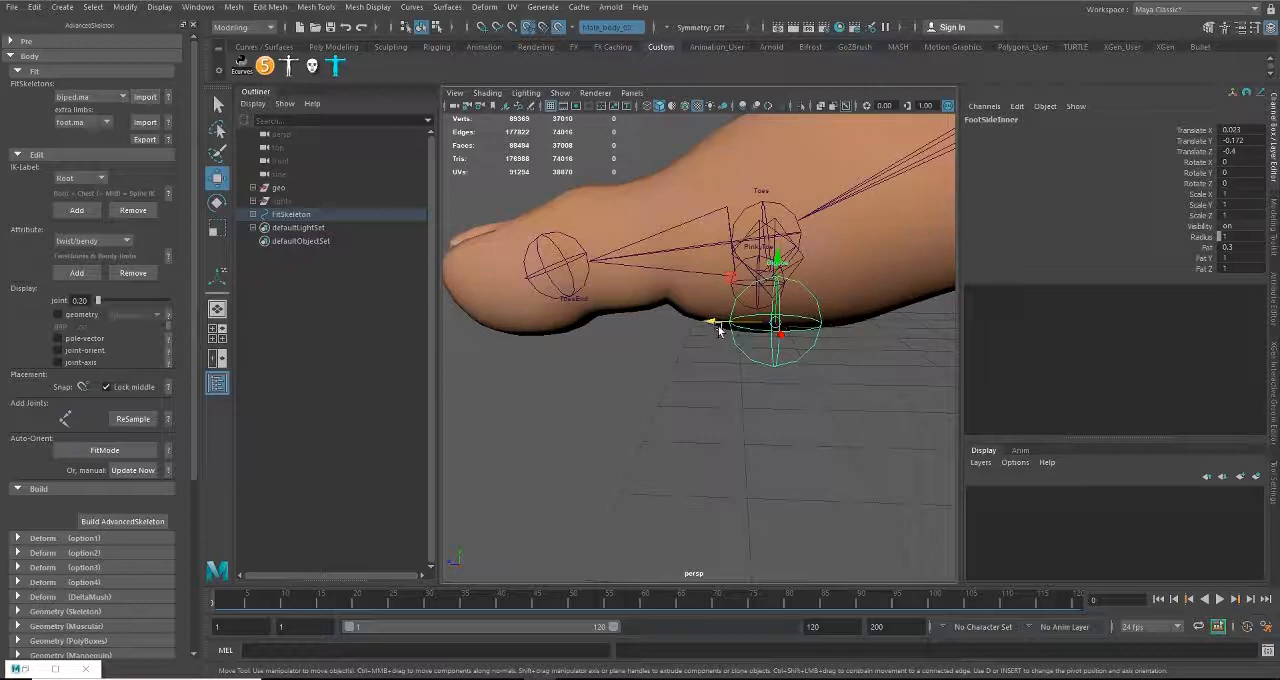
drag(722, 325, 790, 352)
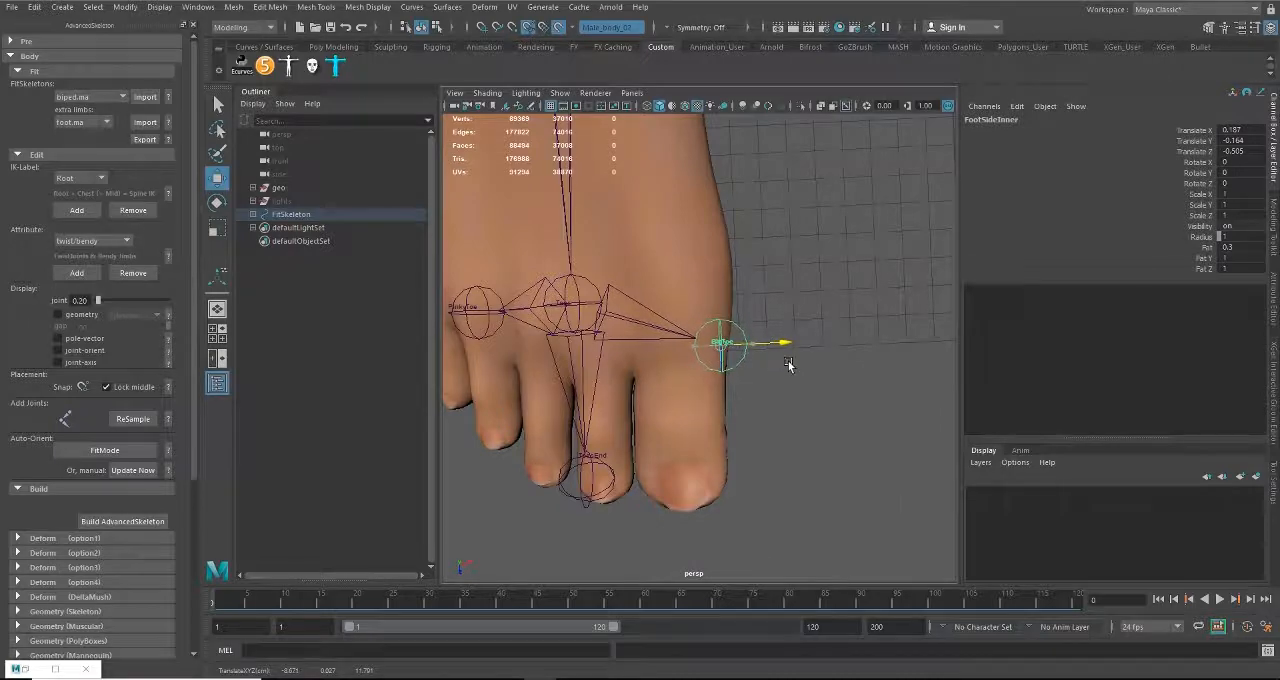
Step: Move the FootSideOuter joint to the foot's outer edge beside the little toe, at about Translate X 0.021, Y -0.172, Z 0.519
alt+drag(717, 388, 690, 316)
drag(803, 349, 875, 381)
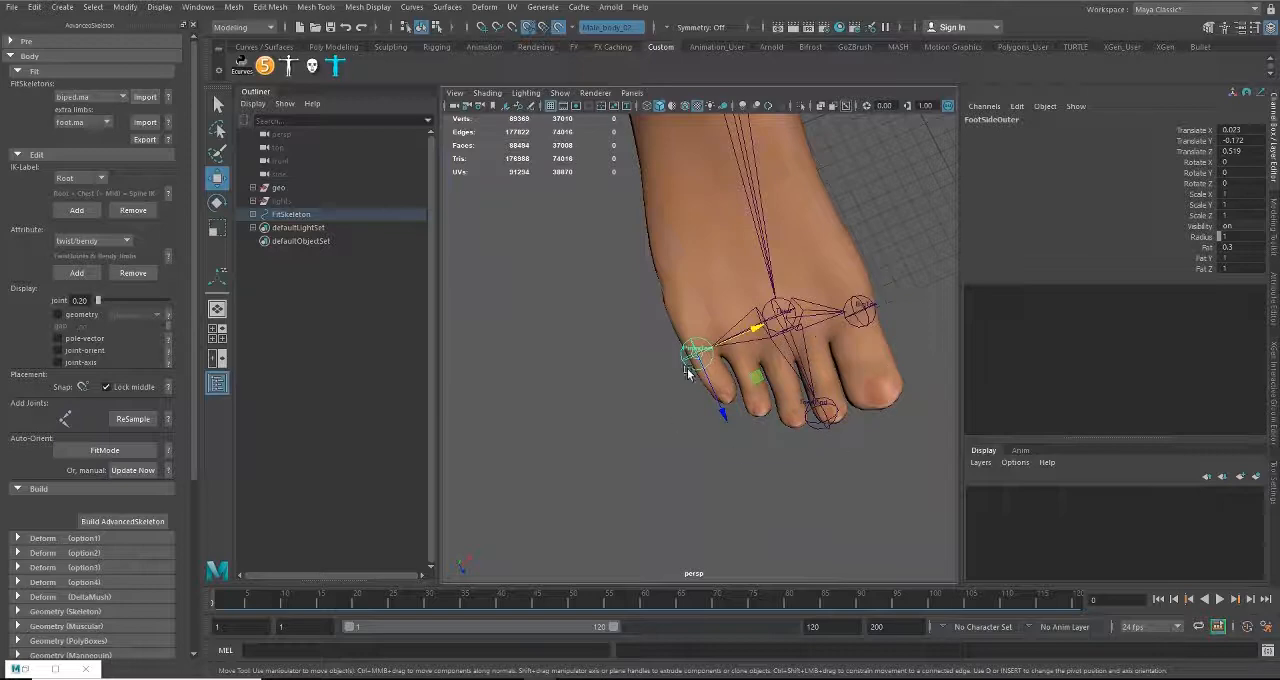
alt+drag(687, 373, 685, 414)
Step: Check the ToesEnd joint at the toe tip, and select the Spine1 joint above the pelvis
click(812, 443)
alt+drag(812, 443, 647, 410)
alt+right_drag(647, 410, 566, 356)
alt+middle_drag(566, 356, 685, 456)
alt+drag(685, 456, 686, 366)
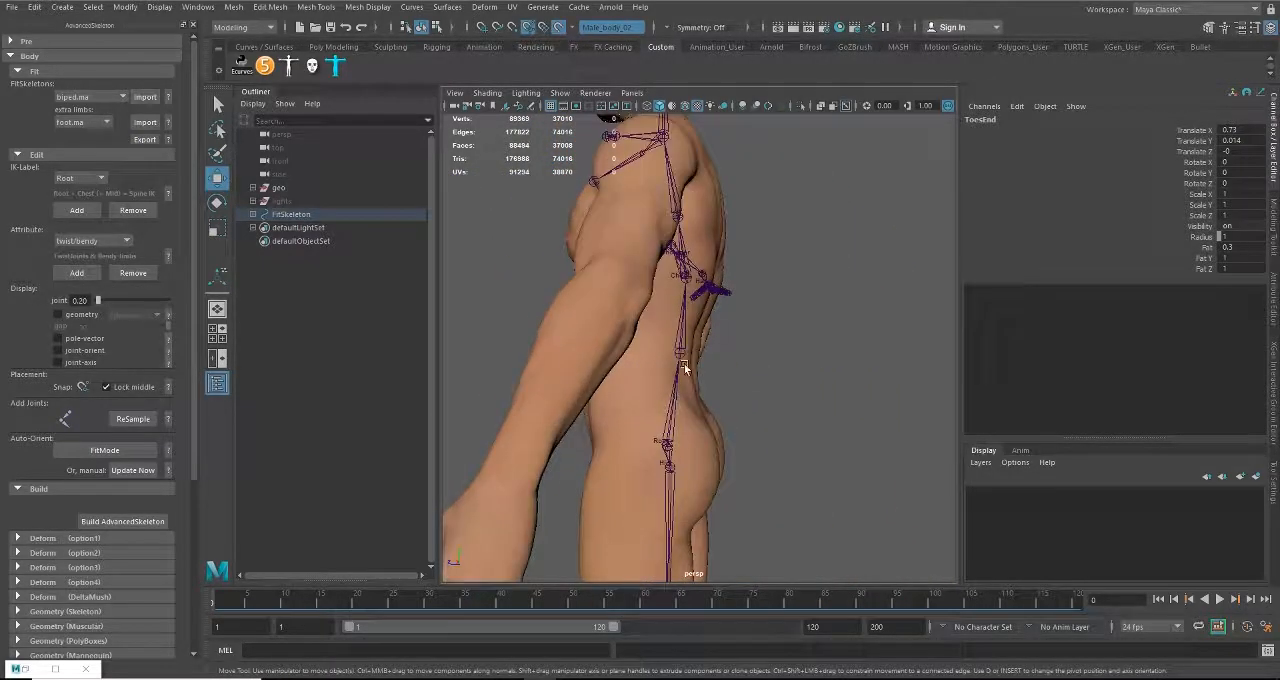
click(680, 356)
alt+drag(620, 388, 674, 412)
alt+drag(629, 367, 690, 371)
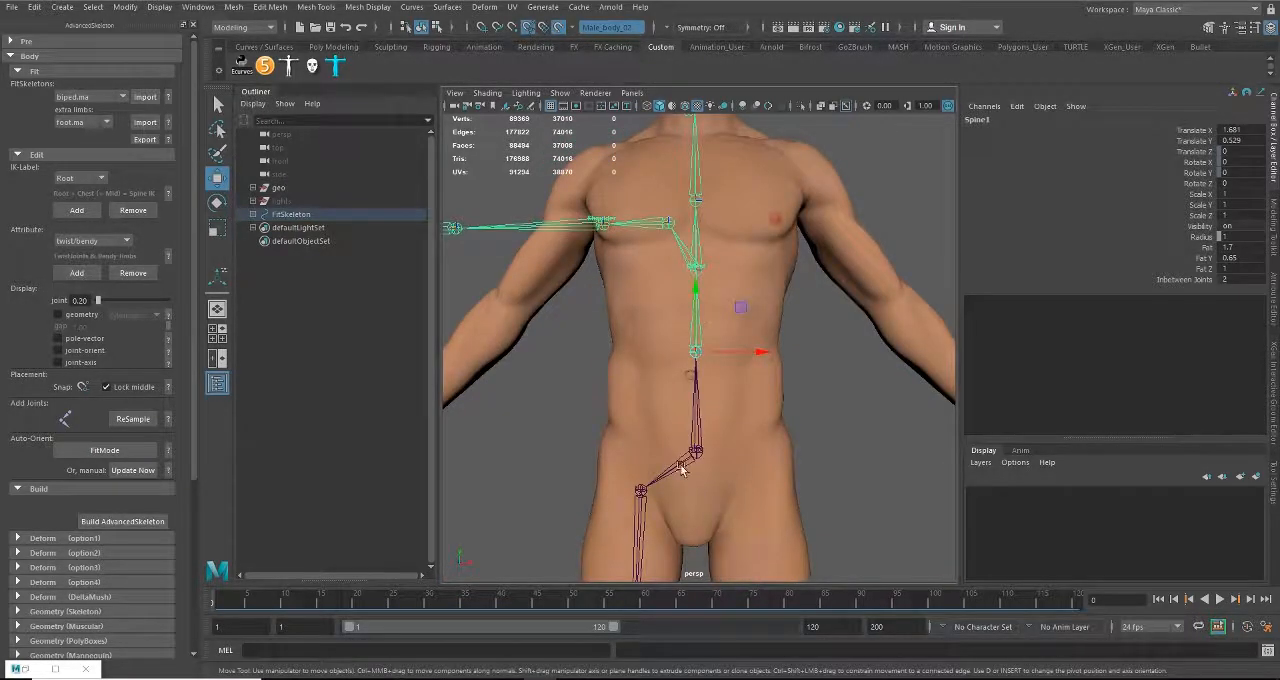
alt+drag(681, 470, 675, 450)
alt+drag(702, 365, 678, 338)
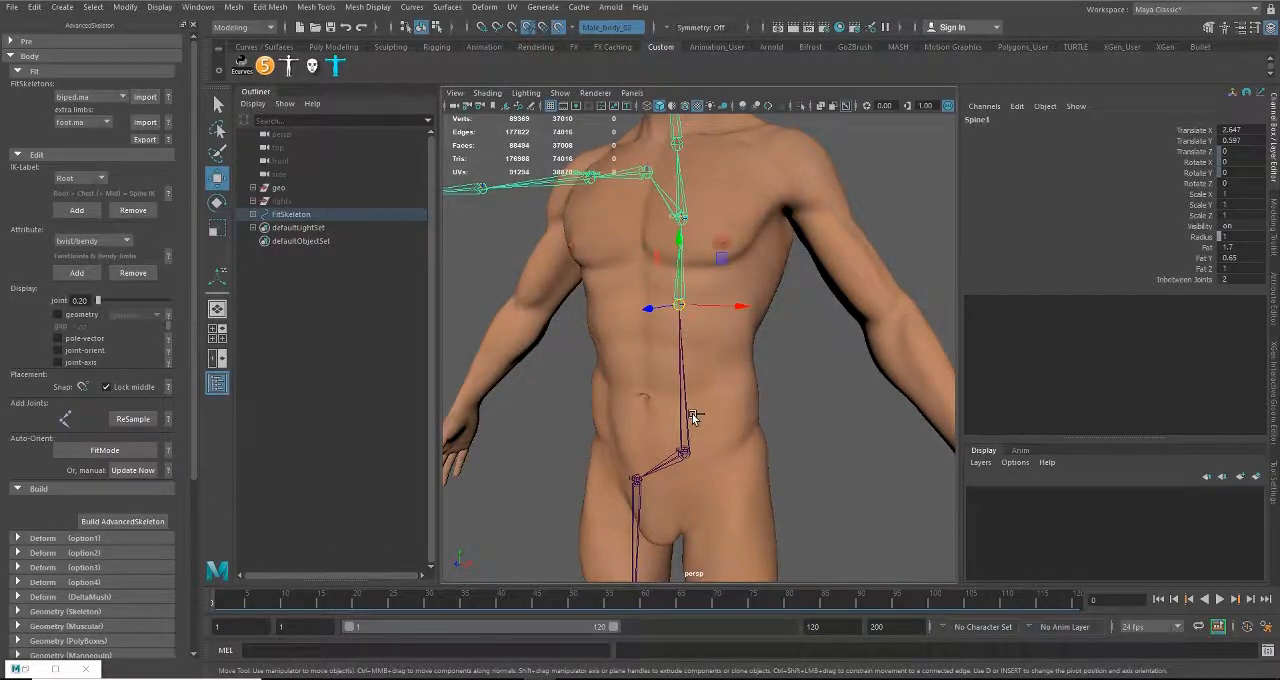
key(ctrl+z)
Step: Shift the Spine1 joint within the waist to about Translate X 1.772, Y 0.664
alt+drag(701, 427, 661, 383)
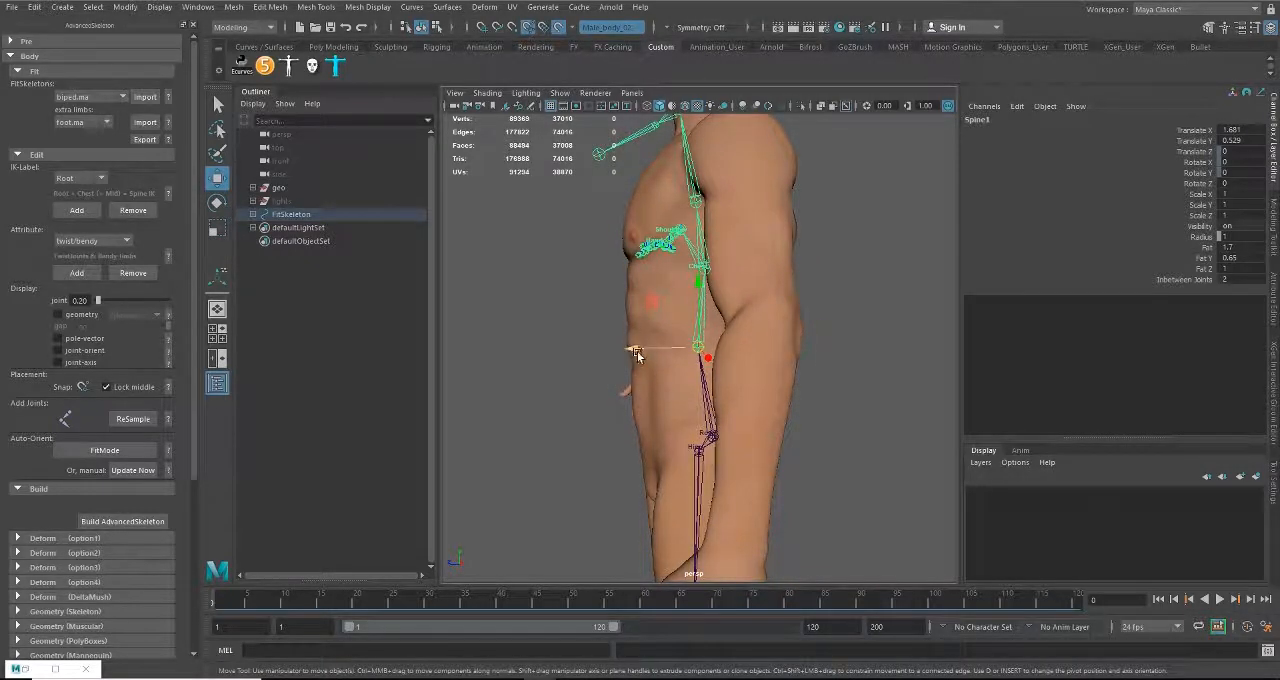
drag(637, 355, 698, 345)
drag(700, 292, 690, 333)
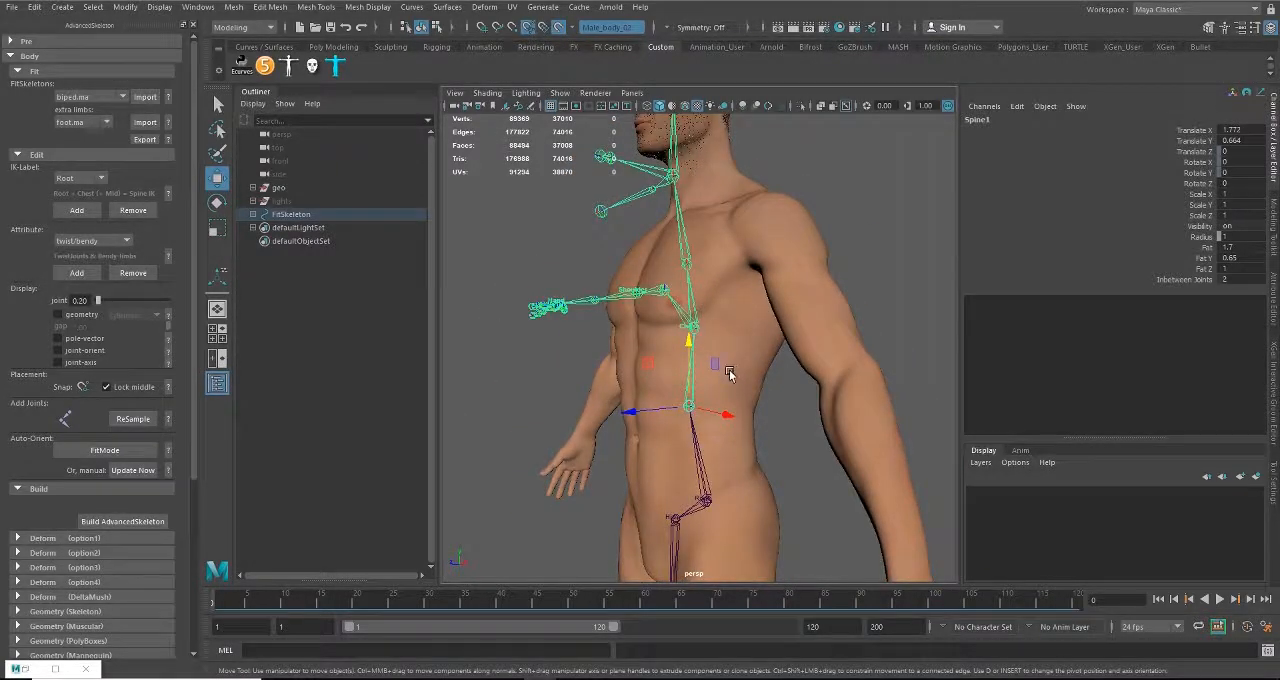
Step: Move the Chest joint up and back inside the upper torso, to about Translate X 2.468, Y -0.047
alt+drag(730, 373, 690, 368)
click(692, 328)
drag(692, 269, 668, 318)
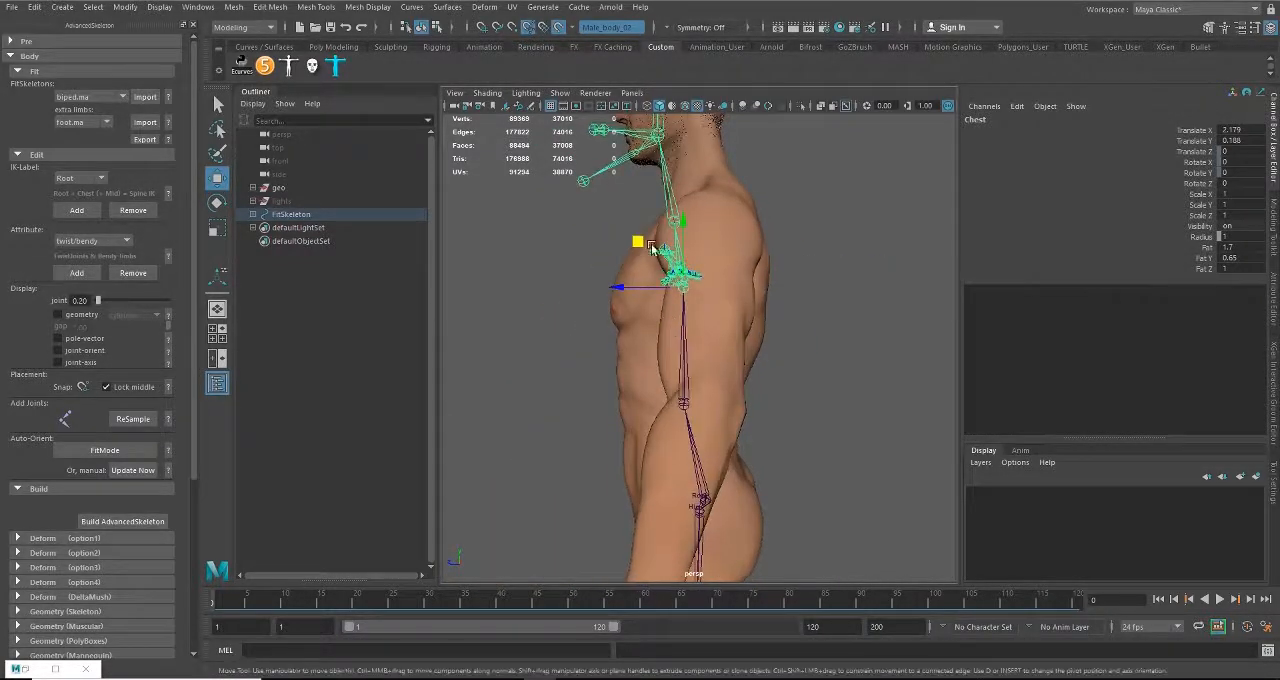
drag(640, 242, 698, 284)
alt+drag(664, 336, 624, 297)
middle_drag(709, 228, 704, 210)
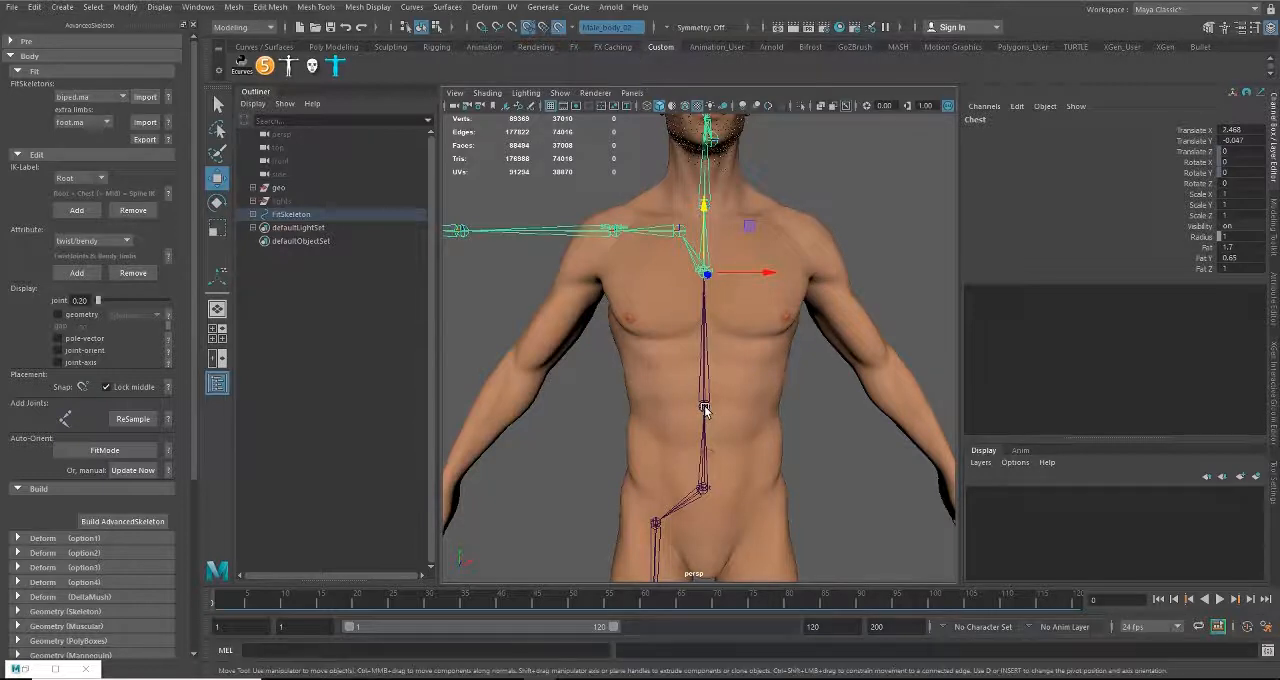
Step: Raise the Spine1 joint slightly along the torso and lower the Chest joint a little
click(704, 408)
middle_drag(704, 408, 705, 332)
click(705, 256)
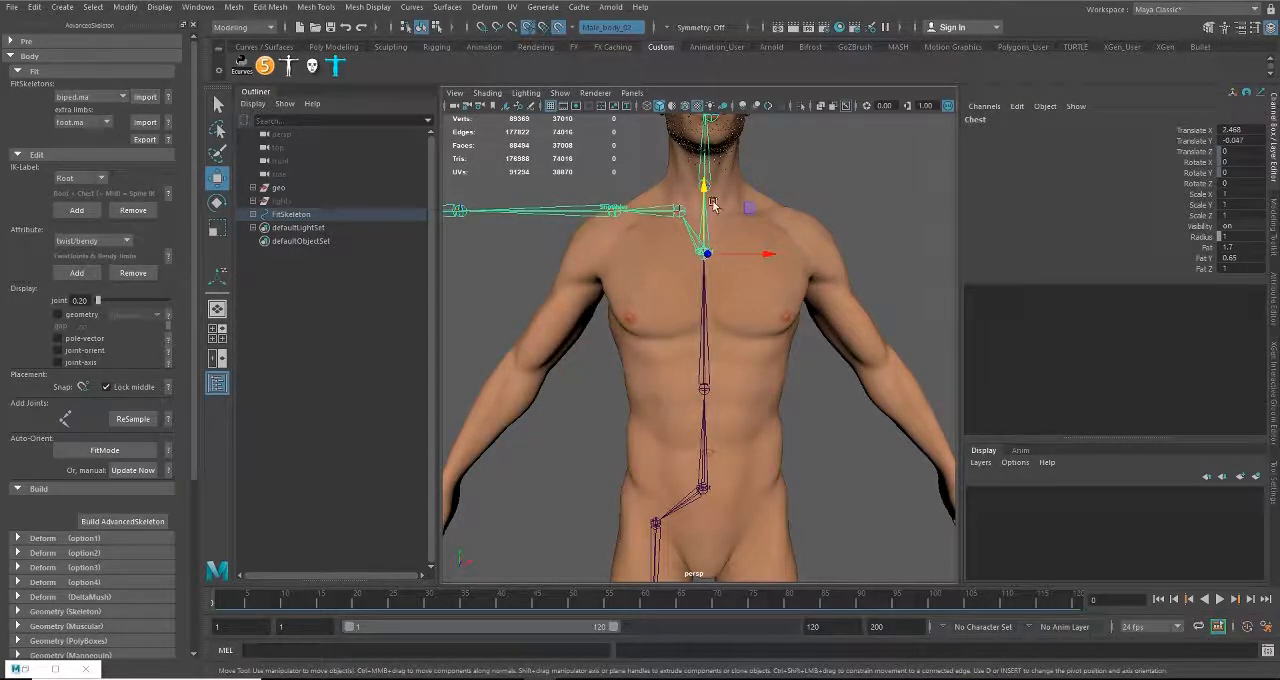
drag(705, 187, 705, 192)
Step: Move the Scapula joint outward from the spine toward the shoulder, to about Translate Z -1.018
click(680, 215)
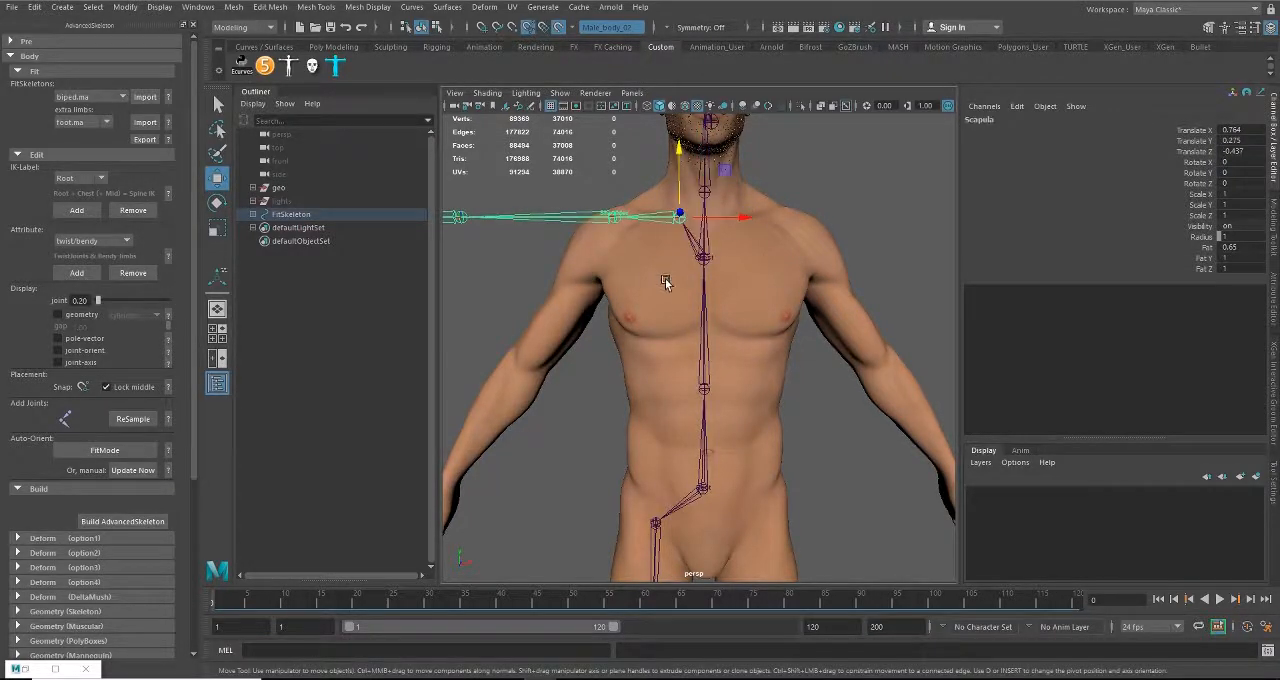
alt+middle_drag(666, 280, 682, 411)
alt+right_drag(682, 411, 717, 429)
alt+drag(717, 429, 700, 434)
alt+middle_drag(700, 434, 711, 438)
drag(770, 350, 758, 353)
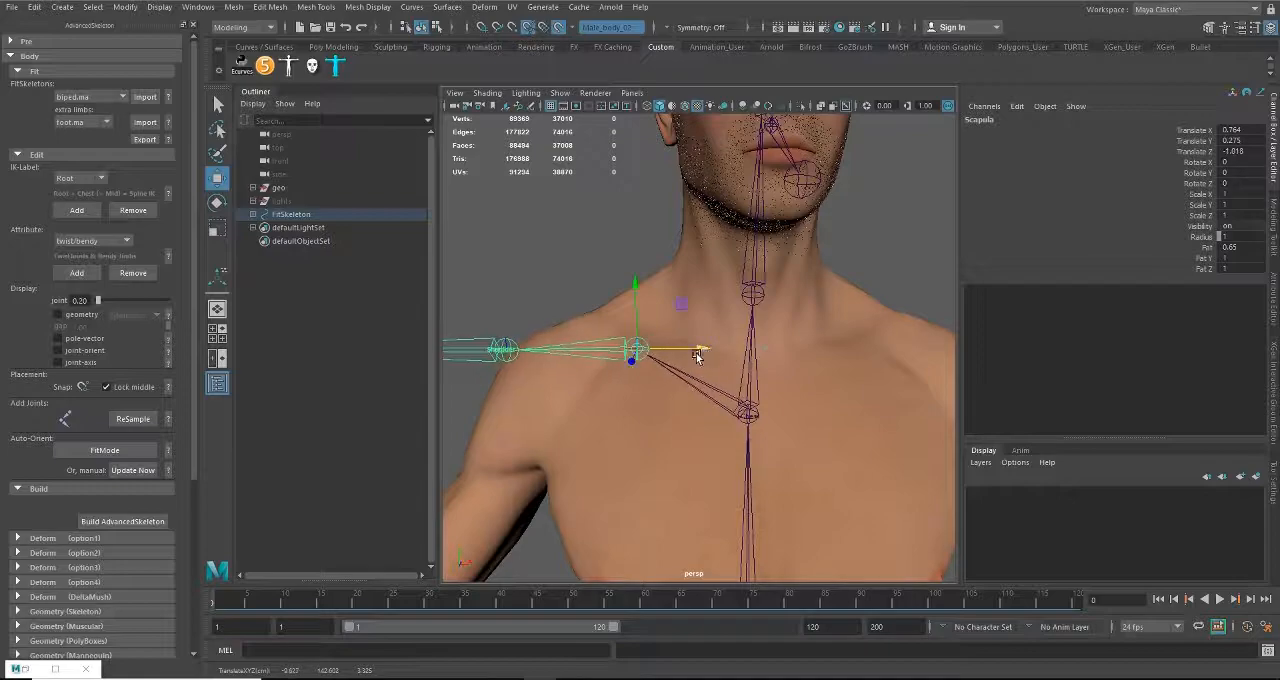
alt+drag(697, 357, 781, 380)
alt+drag(709, 416, 702, 461)
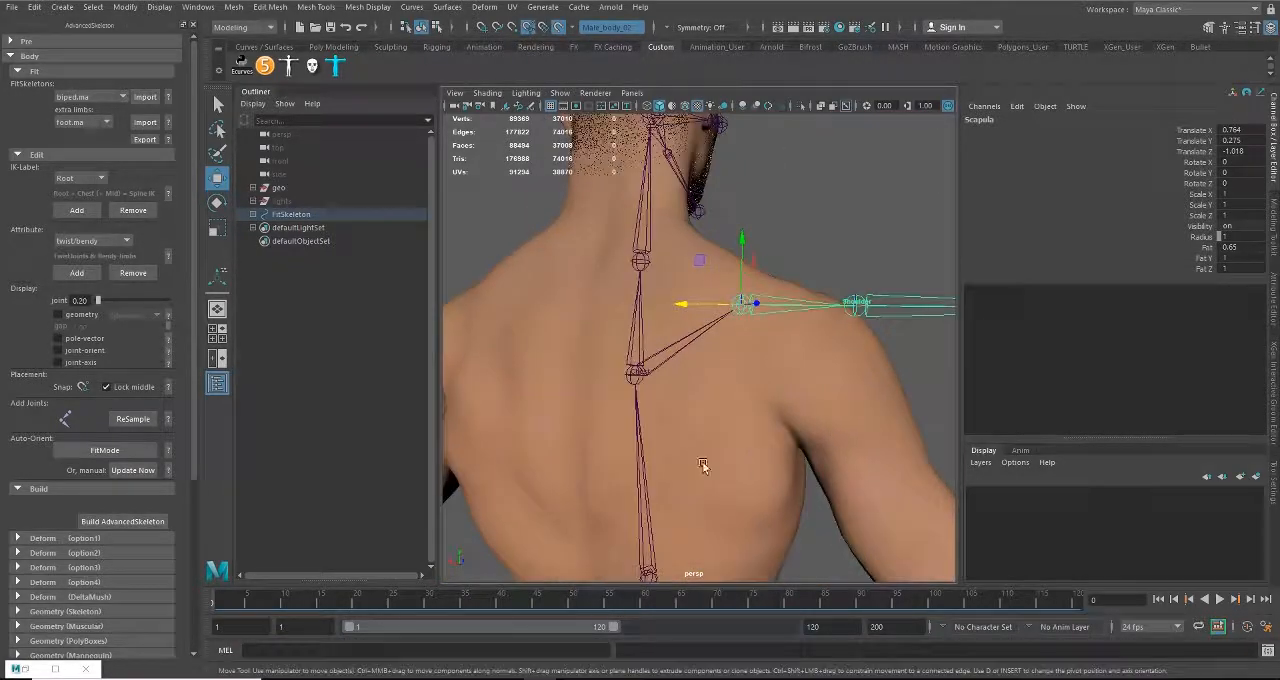
Step: Reposition the Scapula joint in depth and slightly outward, to about Translate X 0.65, Y -0.542, Z -1.09
alt+drag(748, 311, 554, 482)
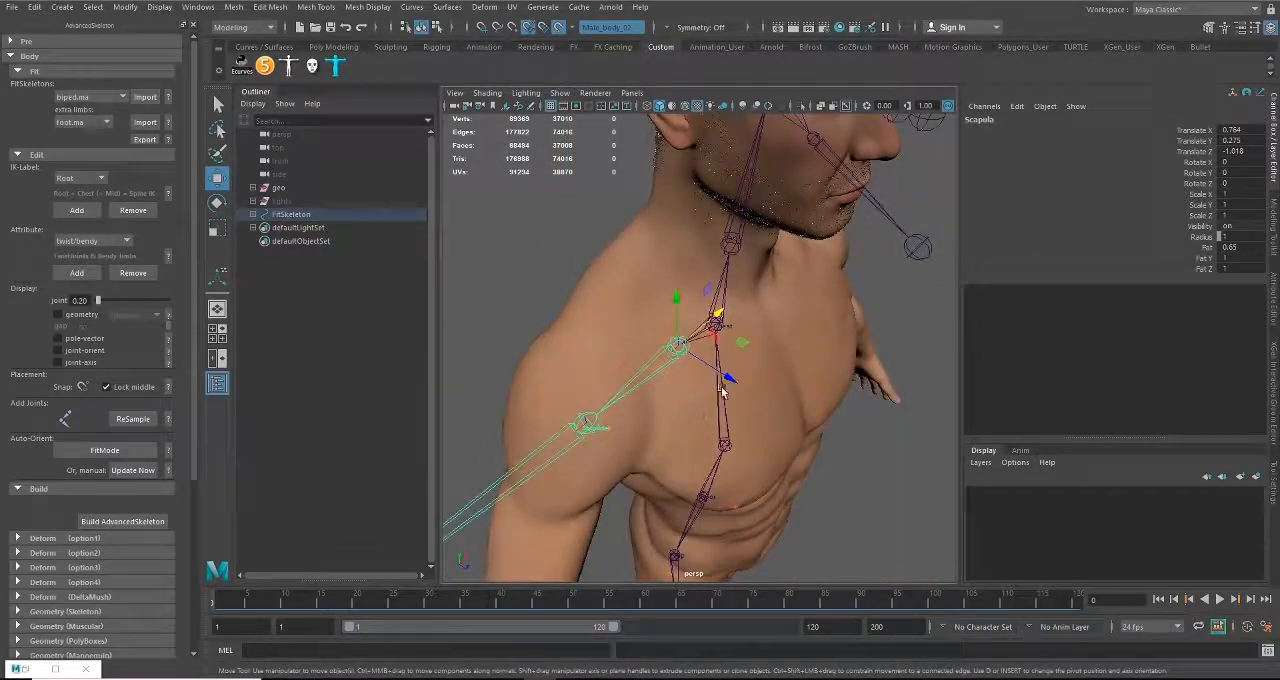
drag(741, 383, 660, 364)
alt+drag(660, 364, 857, 349)
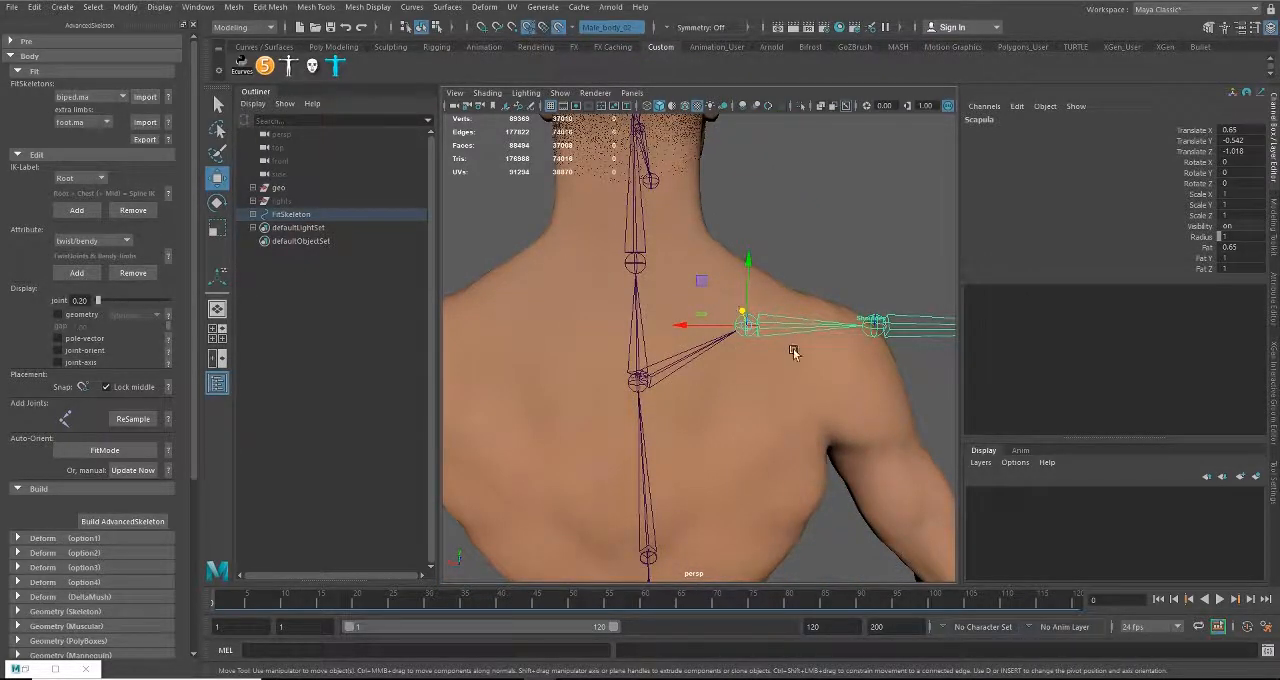
alt+drag(793, 352, 620, 410)
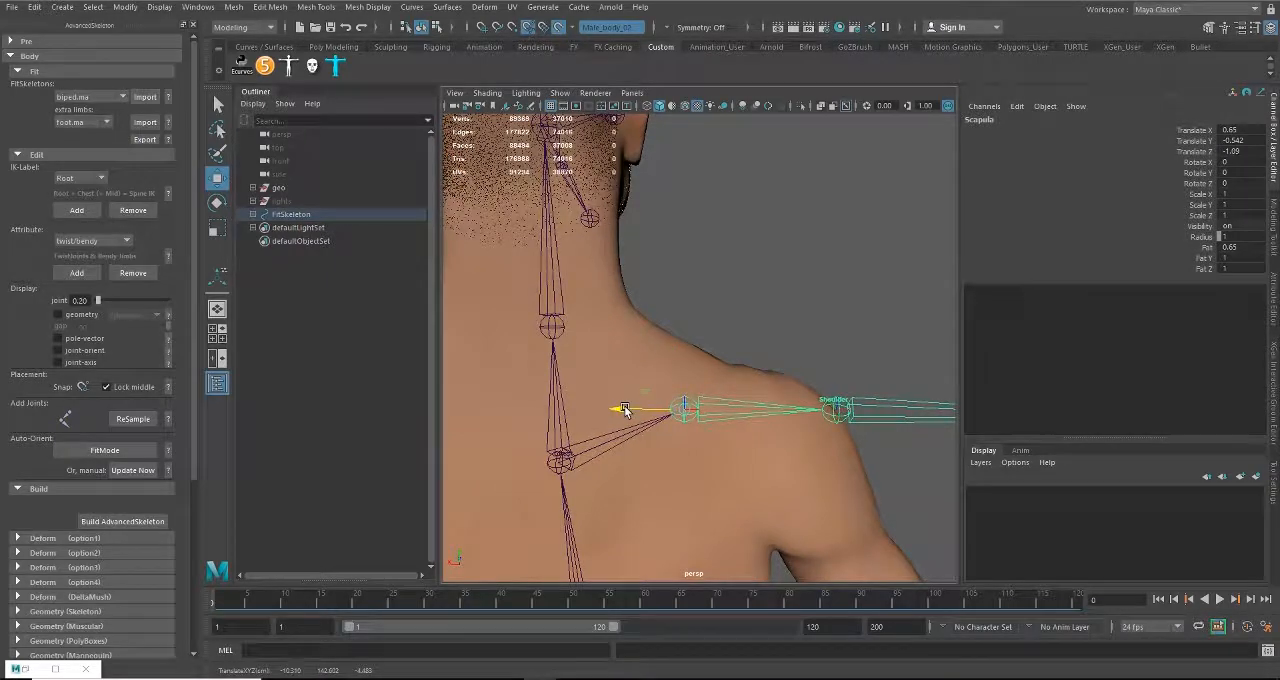
alt+middle_drag(789, 456, 735, 365)
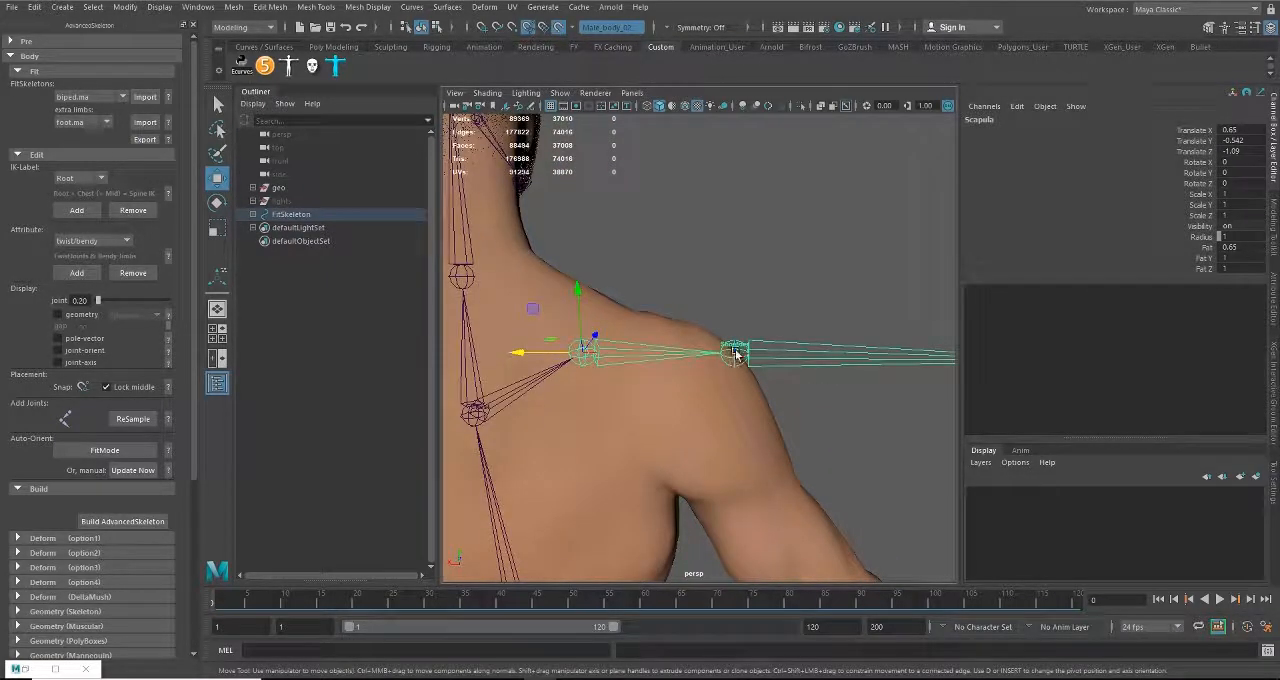
Step: Check the Scapula joint against the shoulder from several angles and raise it toward the top of the shoulder
alt+drag(689, 373, 715, 344)
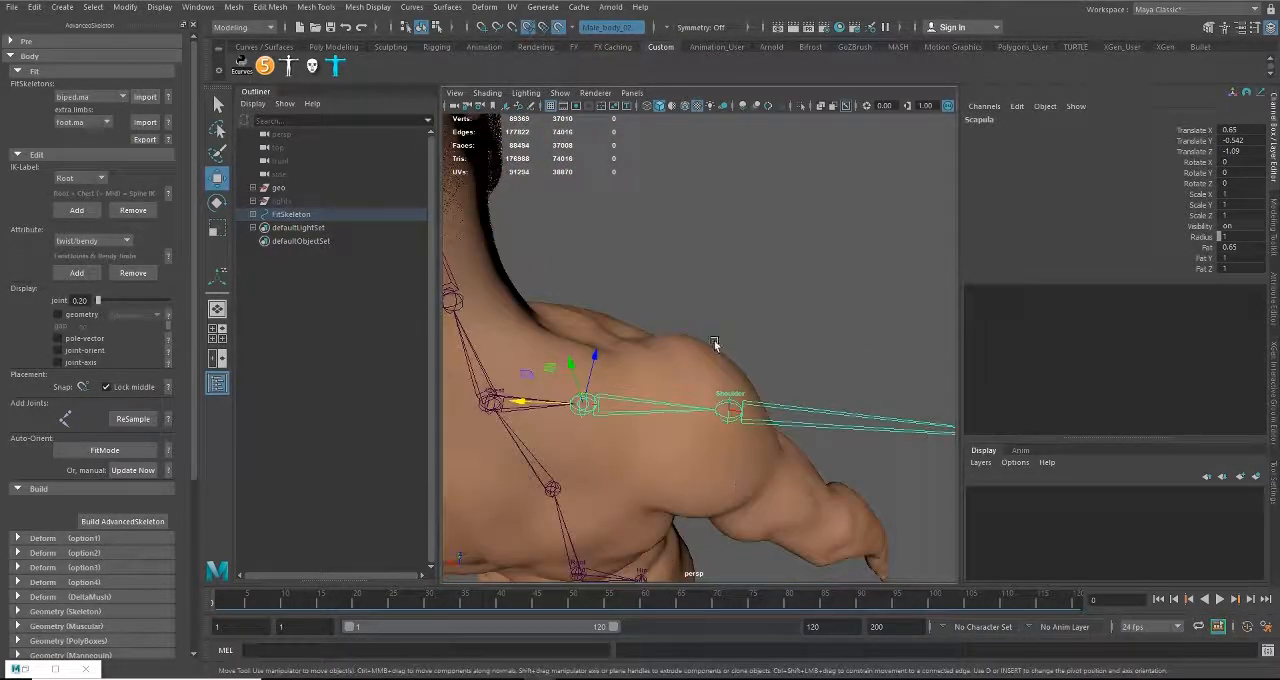
alt+drag(731, 430, 677, 410)
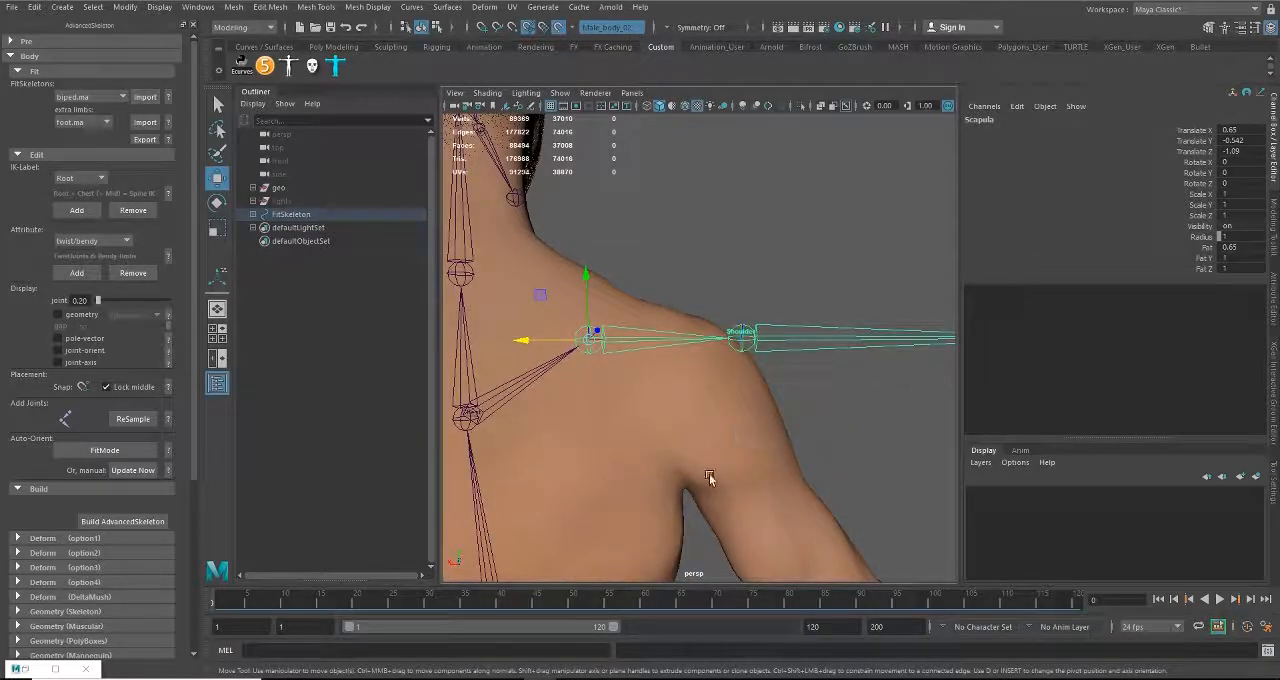
alt+right_drag(709, 474, 545, 433)
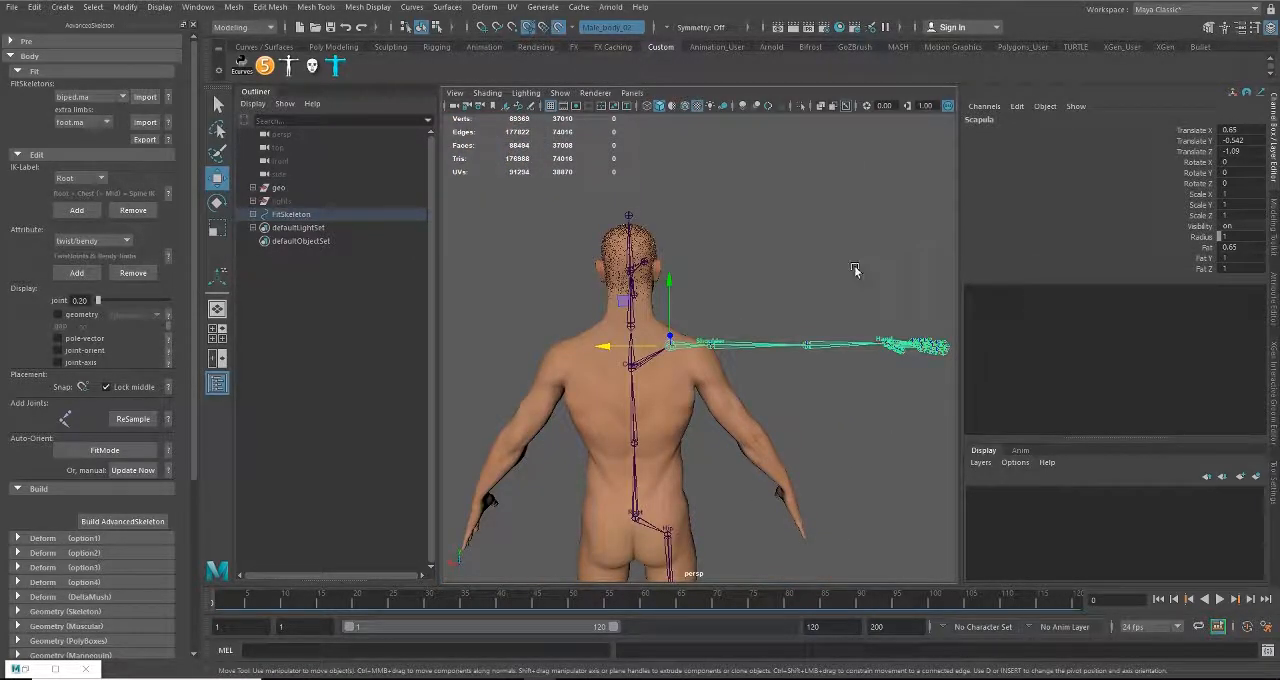
scroll(669, 377, up, 5)
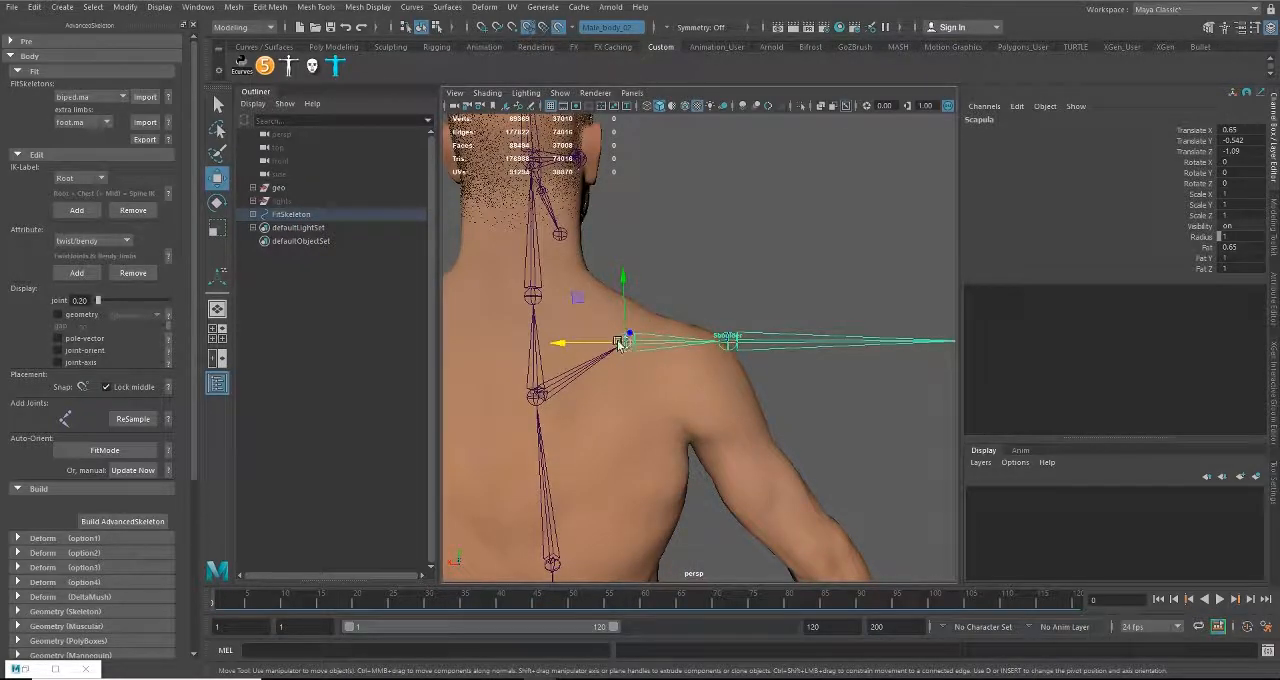
alt+drag(643, 317, 721, 386)
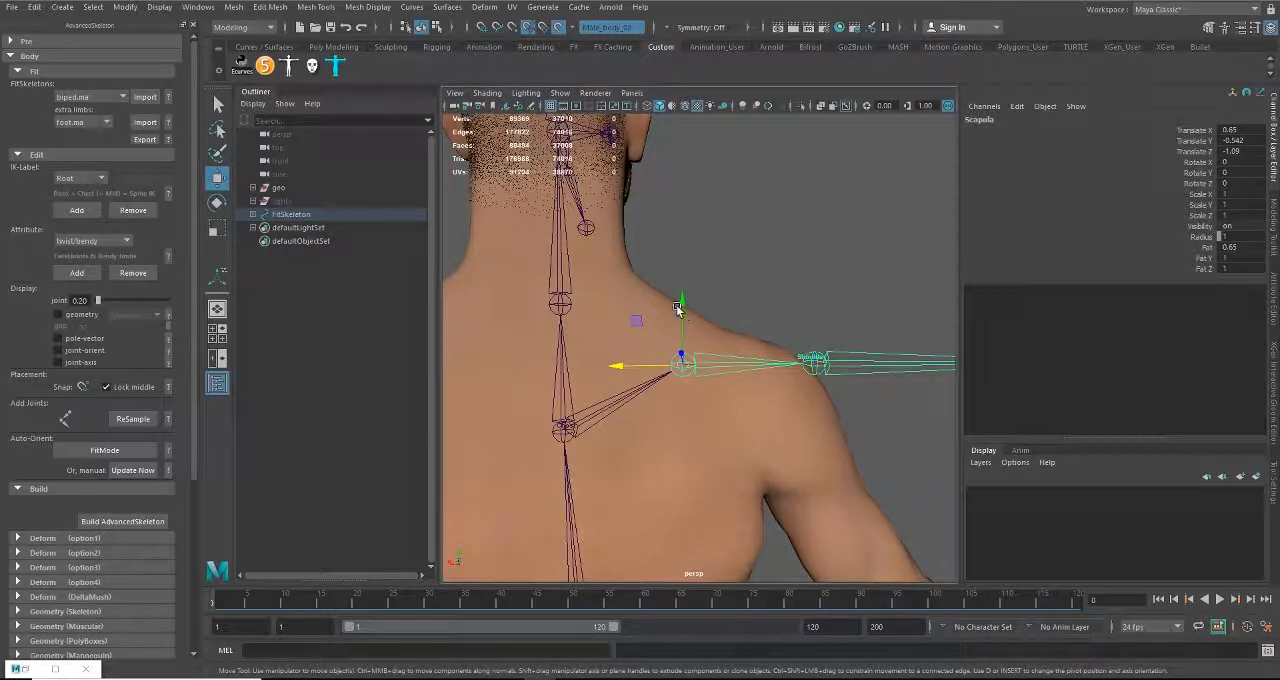
drag(684, 304, 684, 300)
alt+drag(692, 332, 553, 378)
drag(683, 332, 642, 378)
Step: Place the Shoulder joint inside the top of the upper arm, at about Translate X 0.815, Y 0.304, Z -0.438
click(595, 372)
drag(651, 313, 704, 315)
alt+drag(690, 362, 565, 280)
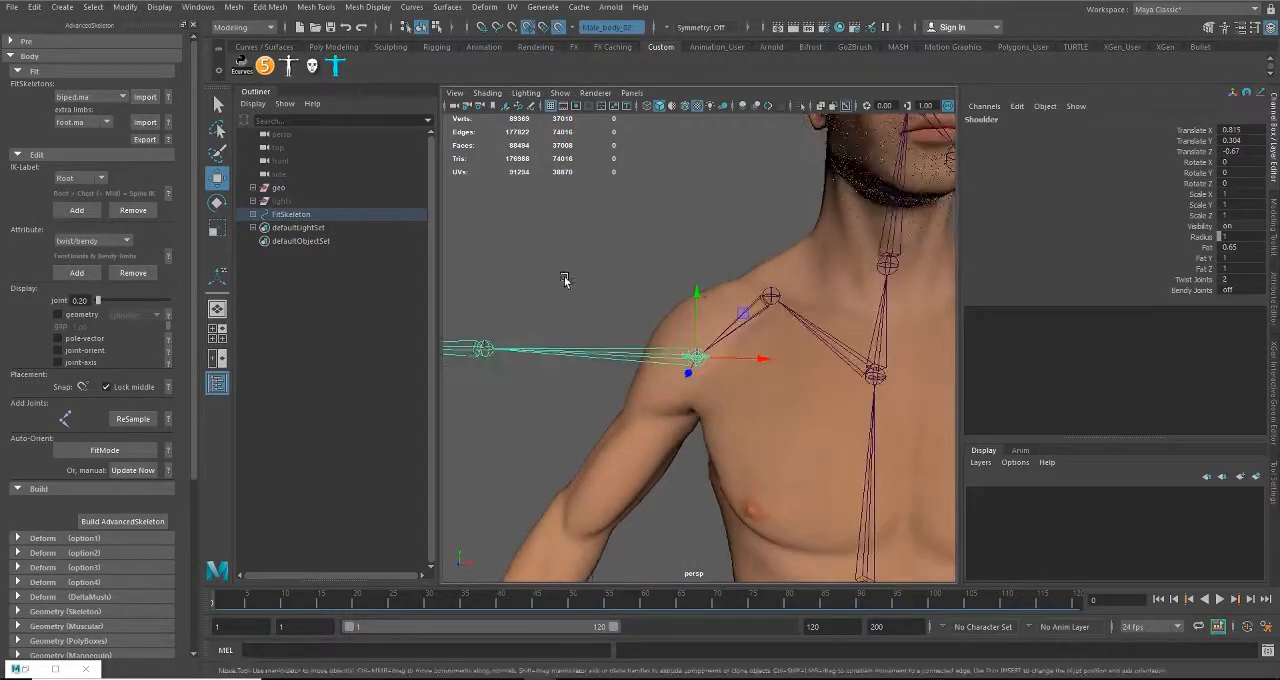
drag(699, 296, 692, 270)
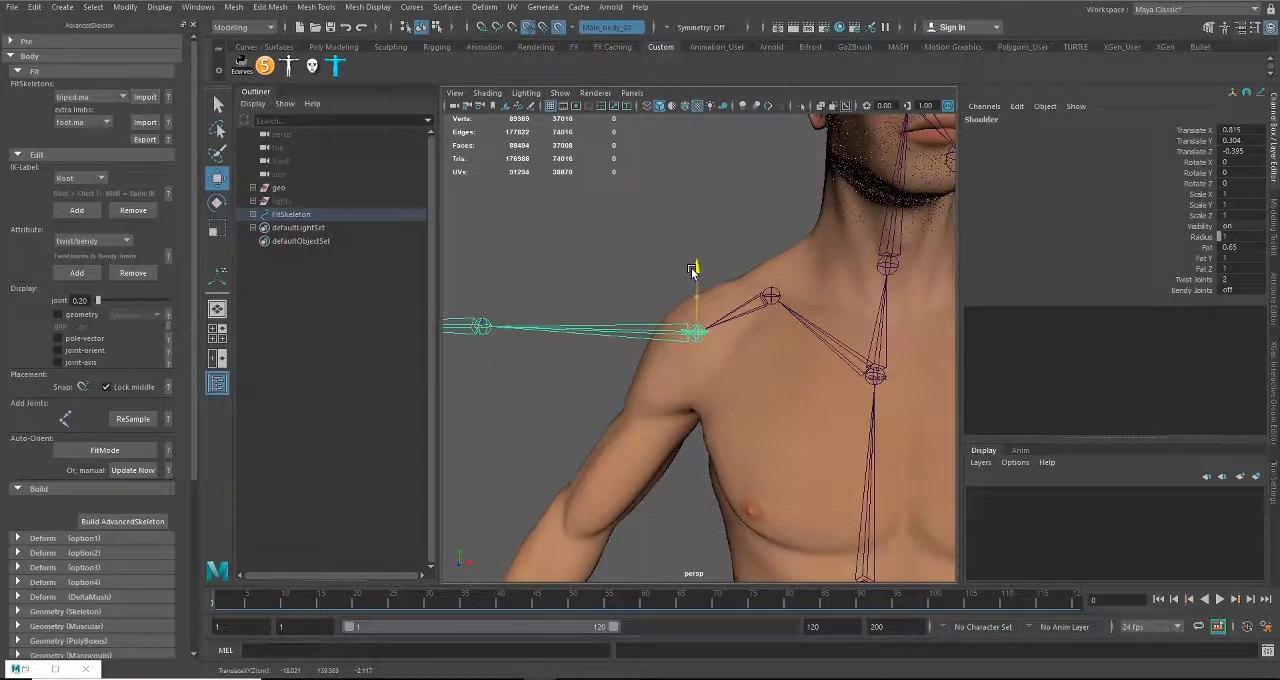
alt+middle_drag(695, 372, 737, 335)
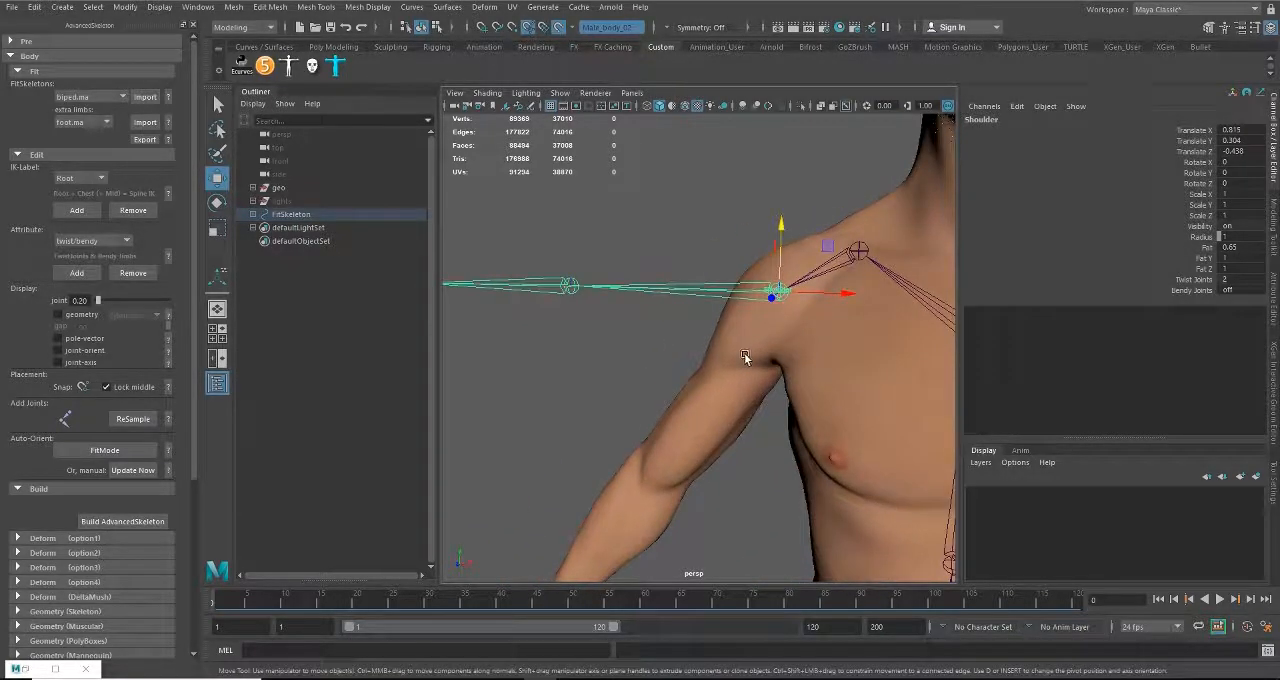
Step: Rotate the Shoulder joint down so the arm chain follows the arm, to about Rotate Y 54.257
key(e)
alt+drag(765, 421, 925, 385)
alt+middle_drag(846, 397, 755, 380)
alt+drag(718, 372, 726, 377)
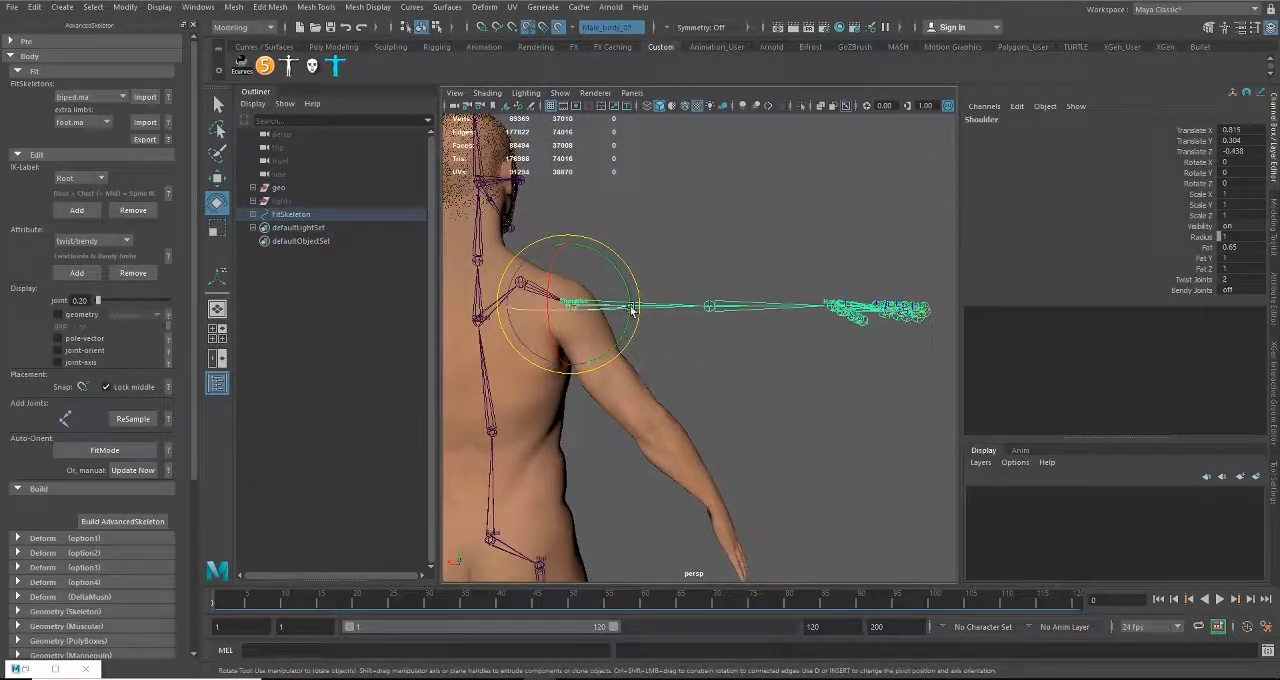
drag(619, 270, 688, 392)
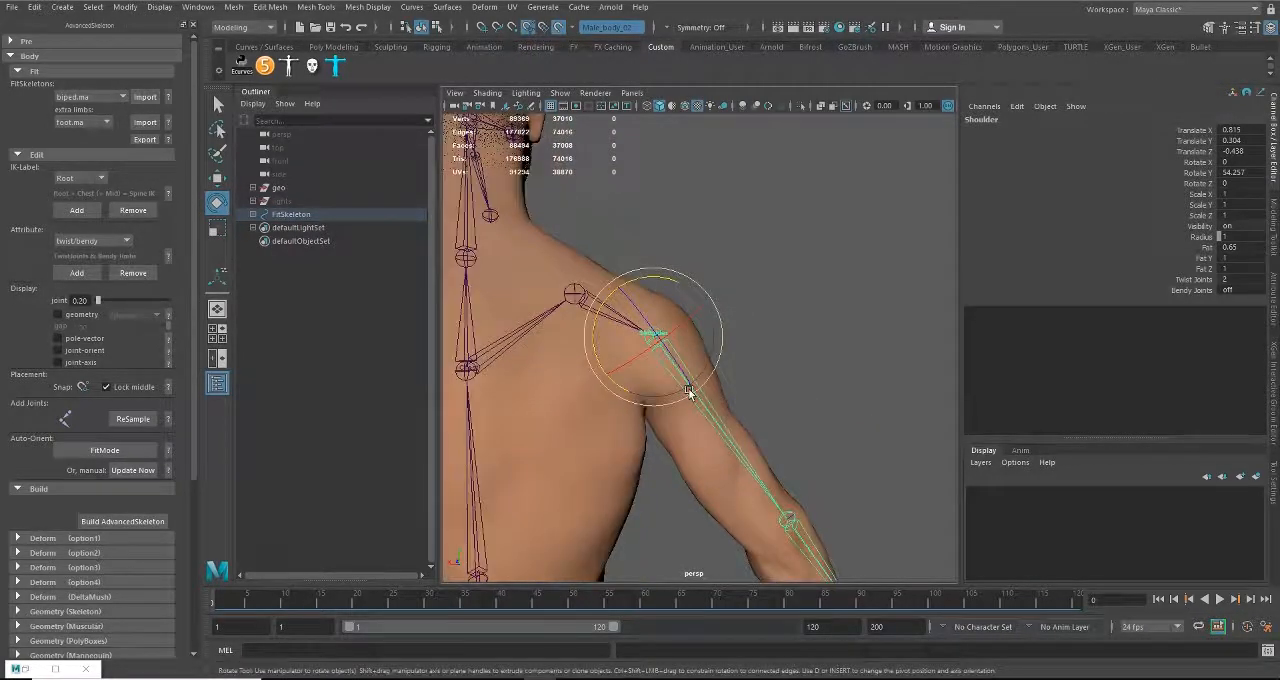
Step: Nudge the rotated Shoulder joint to about Translate X 0.755 to center it in the shoulder
key(w)
drag(590, 338, 581, 335)
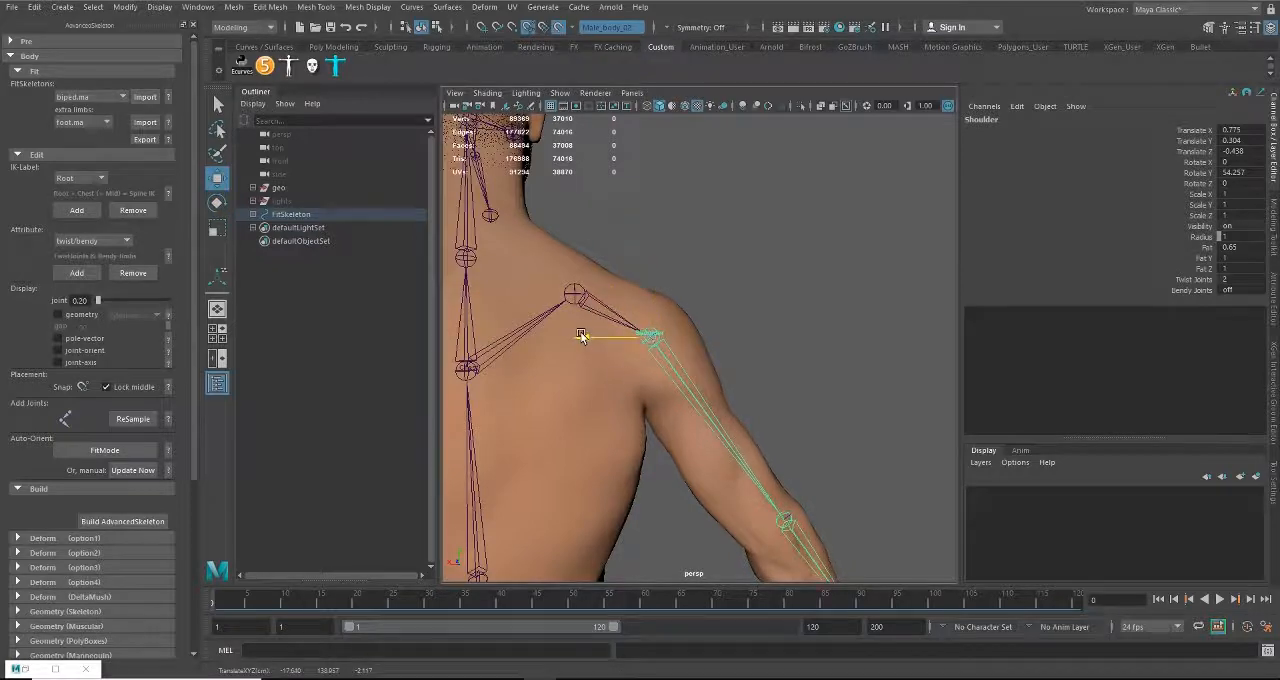
drag(651, 264, 648, 271)
Step: Examine how the elbow, wrist and hand joints line up with the arm mesh from back and front
alt+middle_drag(729, 406, 834, 387)
alt+drag(697, 366, 746, 427)
alt+middle_drag(746, 427, 677, 278)
alt+drag(677, 278, 717, 296)
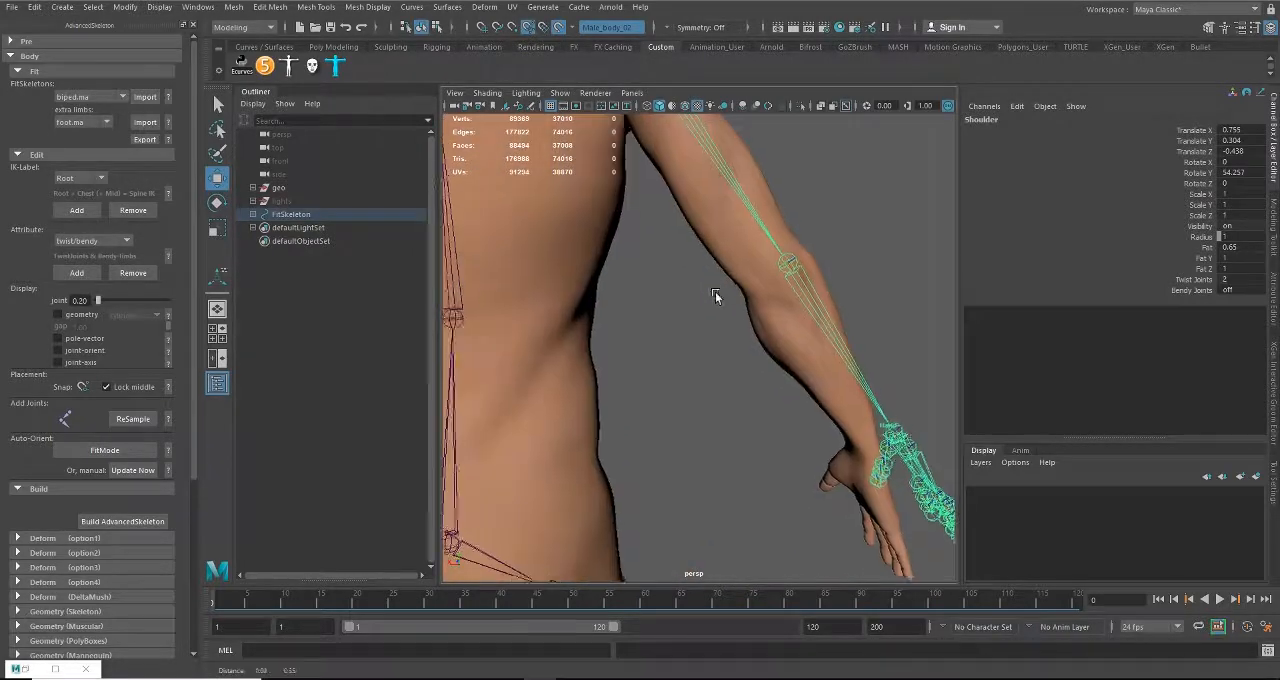
alt+middle_drag(717, 296, 729, 374)
alt+drag(729, 374, 406, 366)
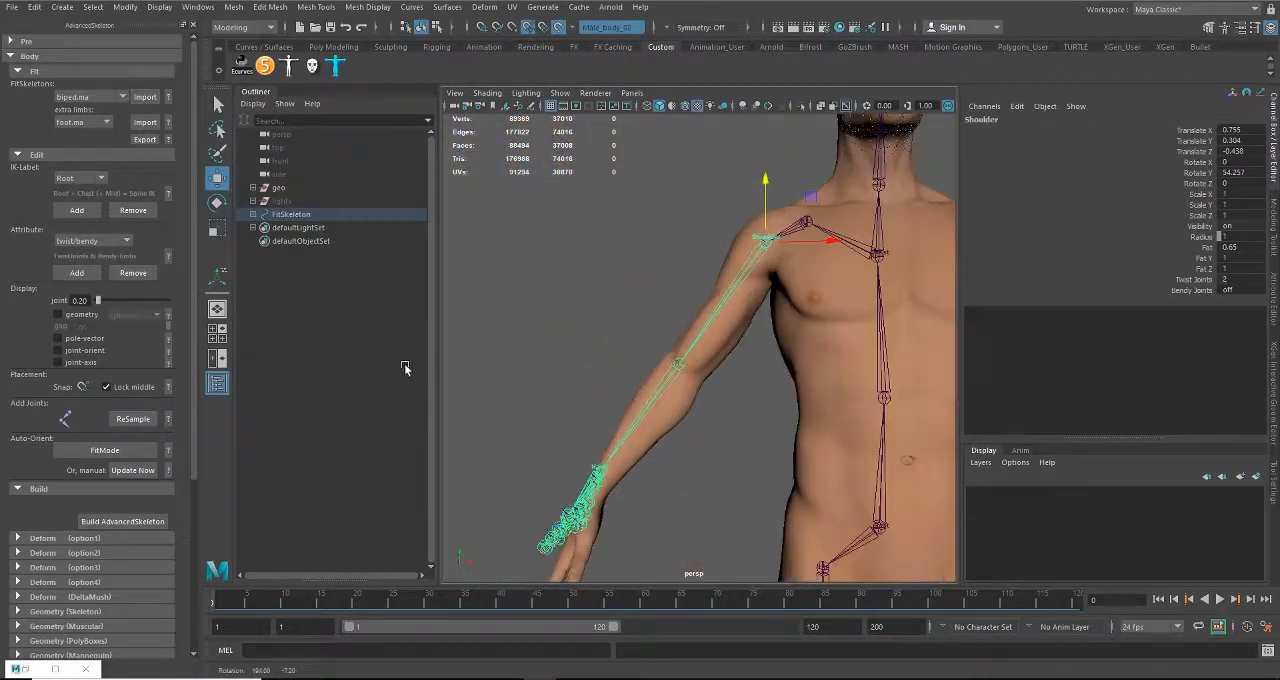
alt+middle_drag(744, 339, 772, 282)
alt+right_drag(772, 282, 769, 355)
alt+middle_drag(769, 355, 741, 422)
alt+drag(741, 422, 734, 349)
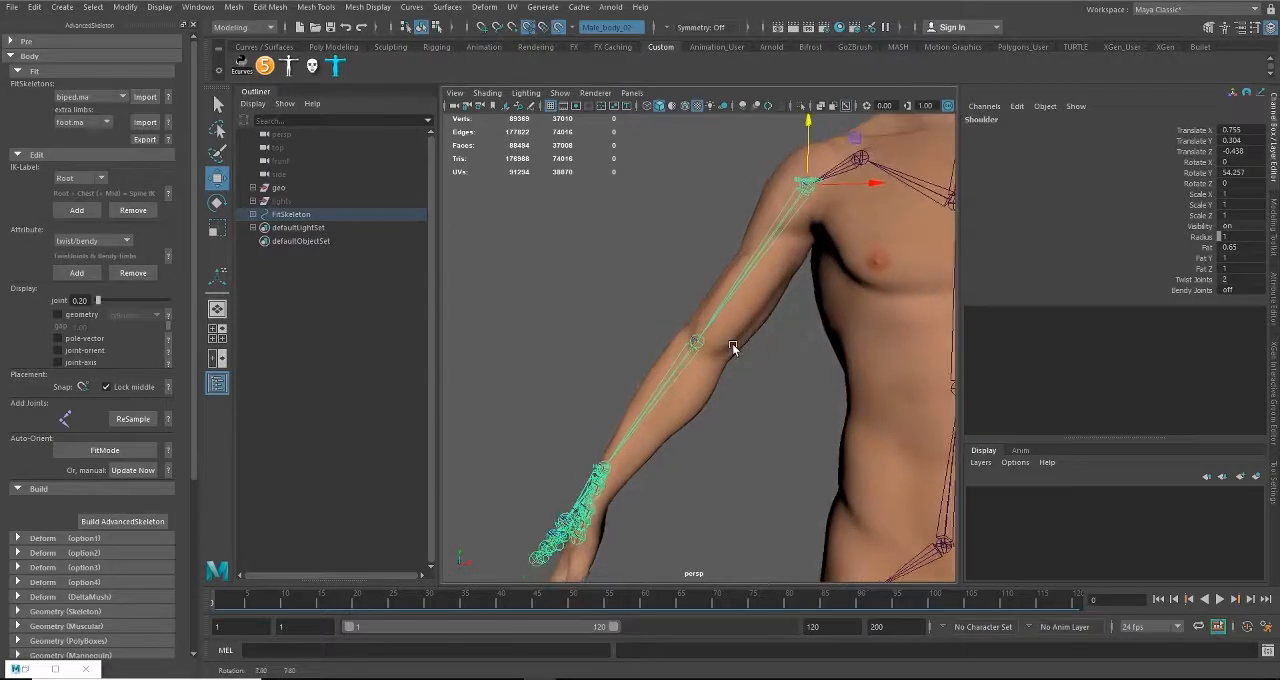
Step: Refine the Shoulder joint's rotation to about Rotate Y 55.598, Z 2.769
key(e)
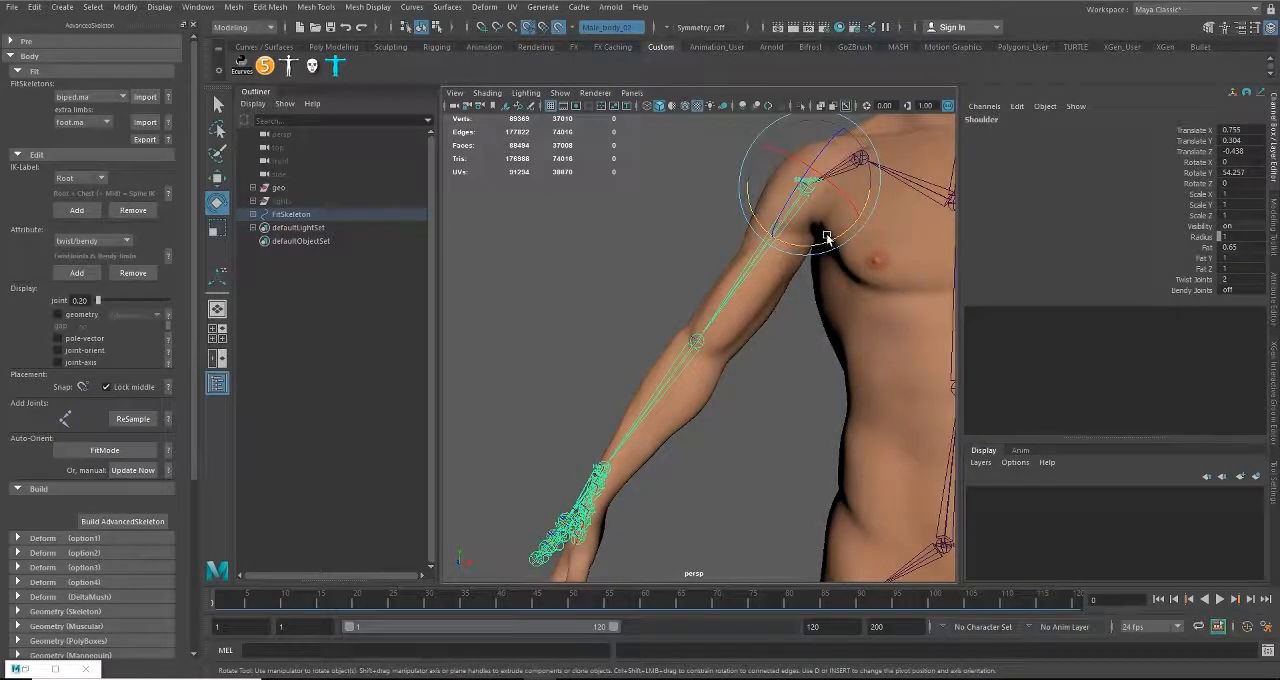
drag(826, 237, 697, 298)
drag(716, 245, 716, 242)
Step: Move the Wrist joint forward into the mesh wrist, to about Translate X 2.327, Y 0.338, Z -0.015, and check the arm from the side
alt+middle_drag(742, 450, 740, 342)
scroll(740, 341, up, 4)
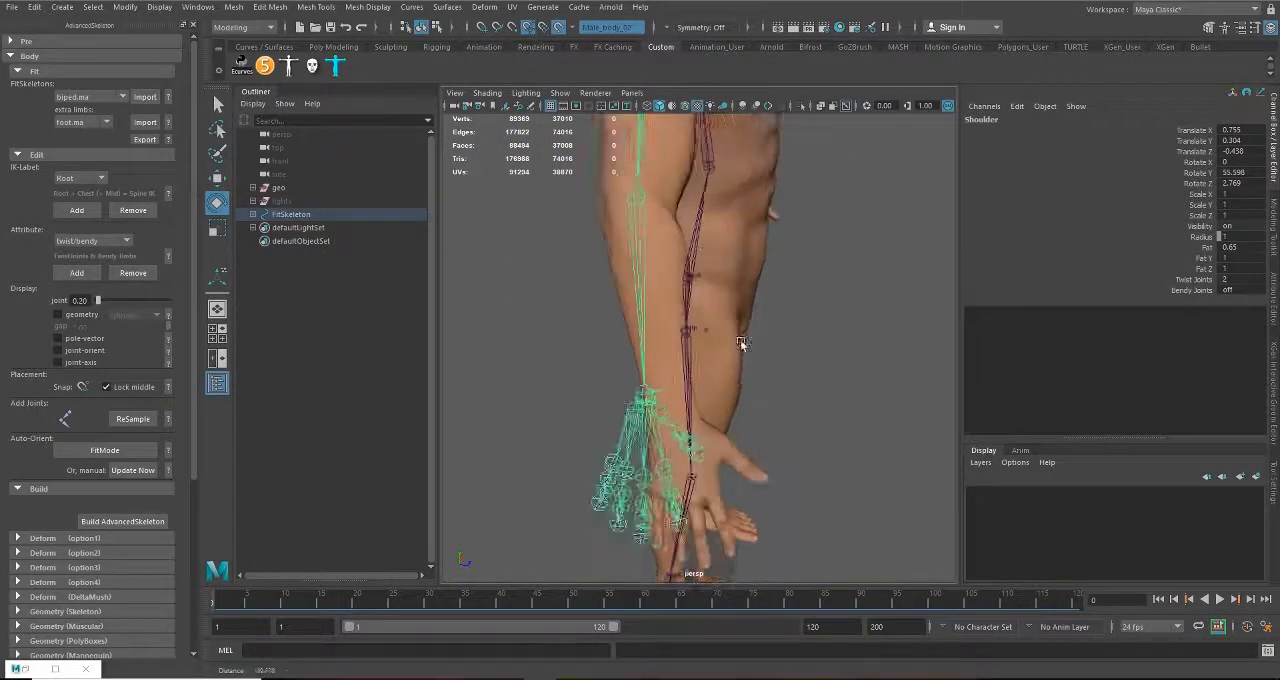
click(635, 404)
key(w)
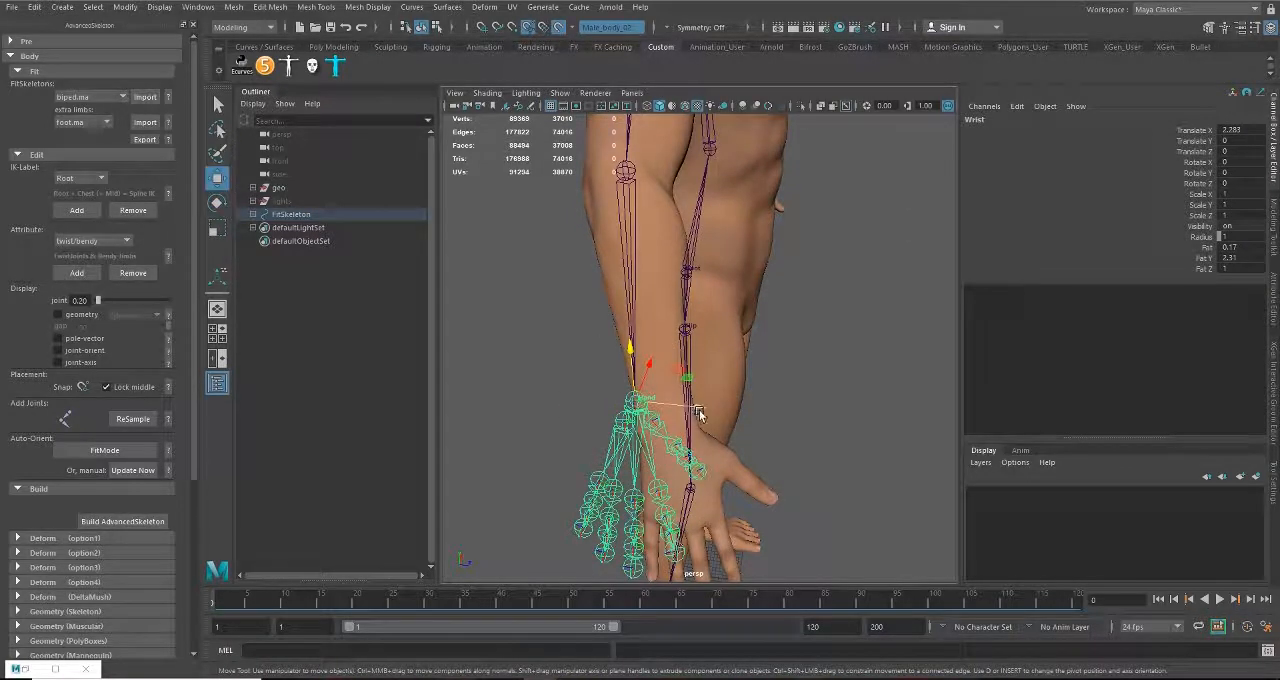
drag(696, 410, 688, 168)
scroll(734, 401, down, 5)
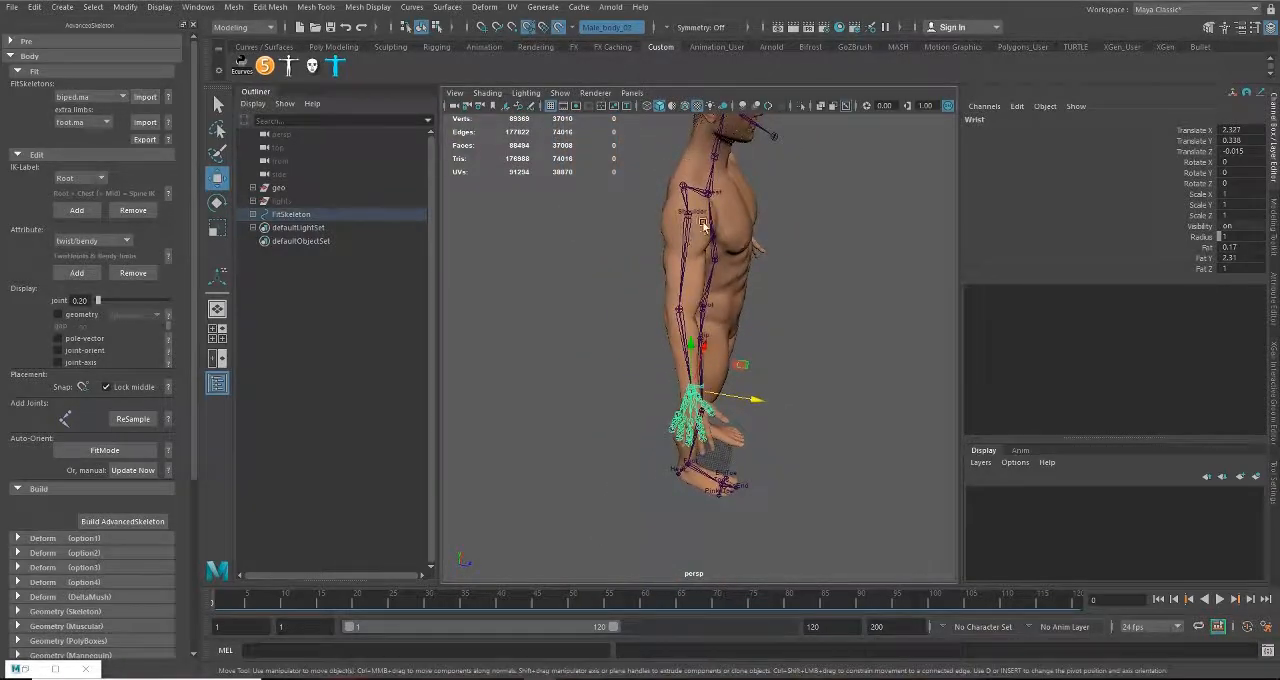
alt+drag(688, 402, 560, 374)
scroll(677, 380, up, 5)
scroll(666, 394, down, 5)
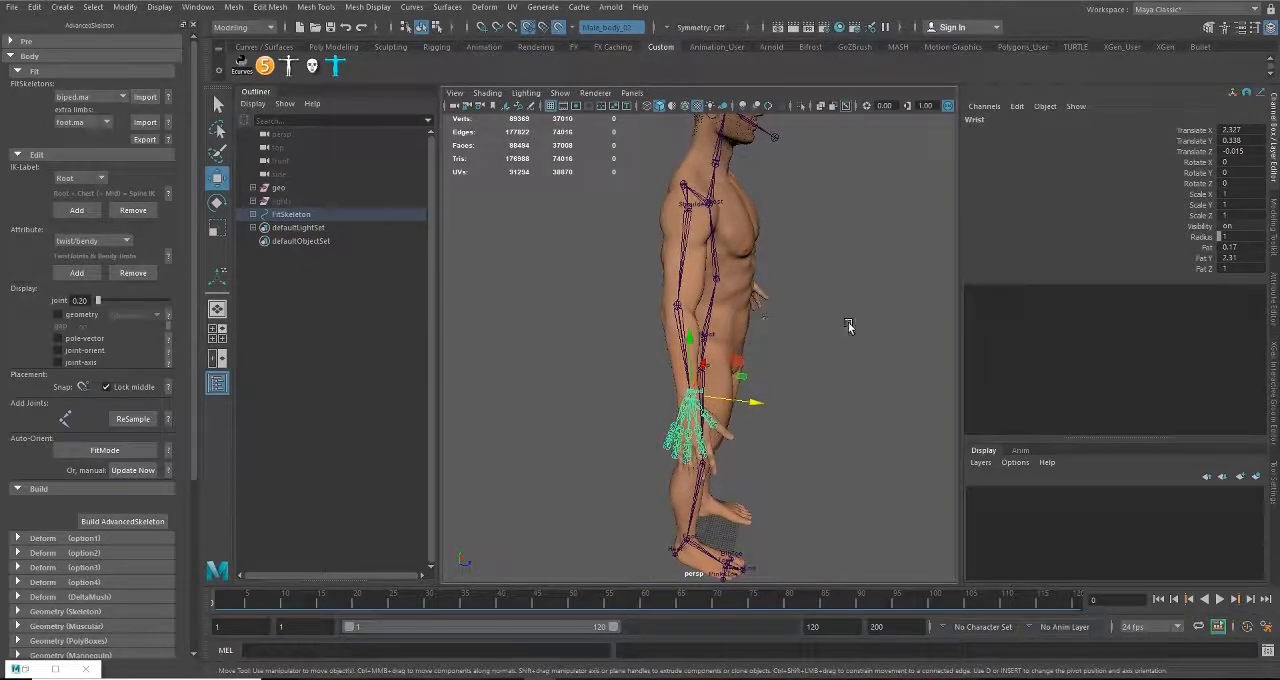
Step: Center the Elbow joint inside the mesh elbow, at about Translate X 2.732, Y -0.013, Z -0.066
alt+drag(501, 314, 706, 325)
scroll(657, 352, up, 5)
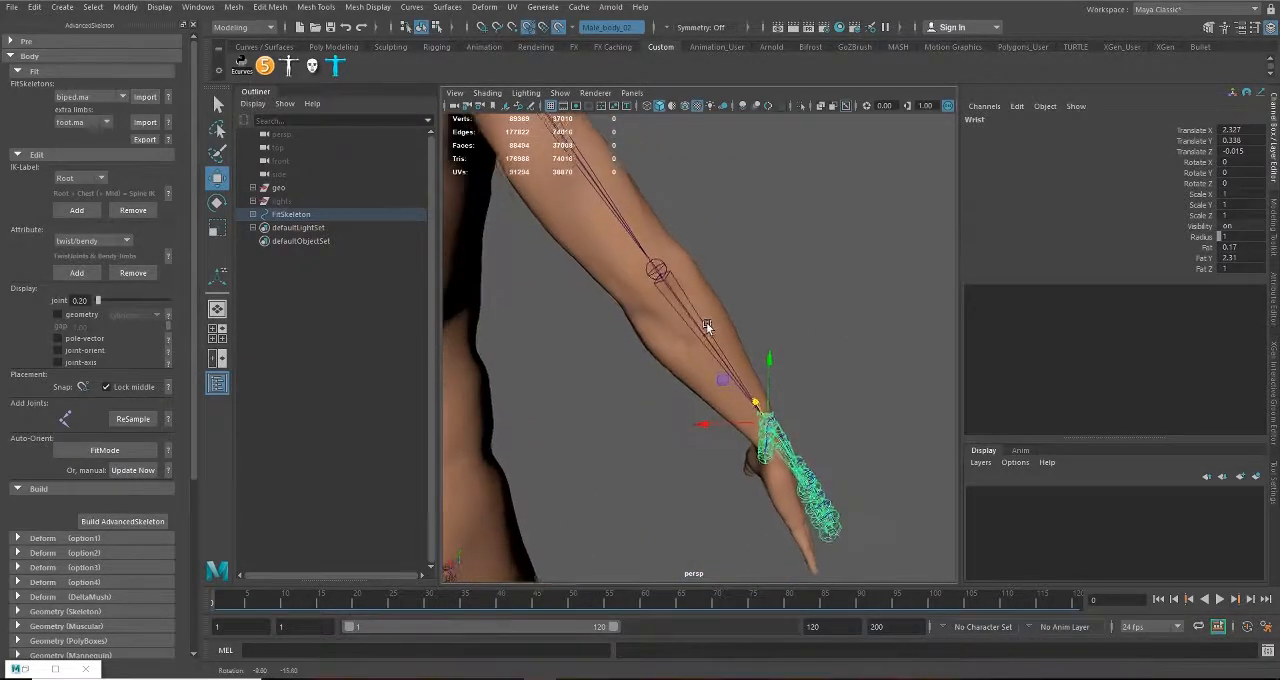
click(658, 274)
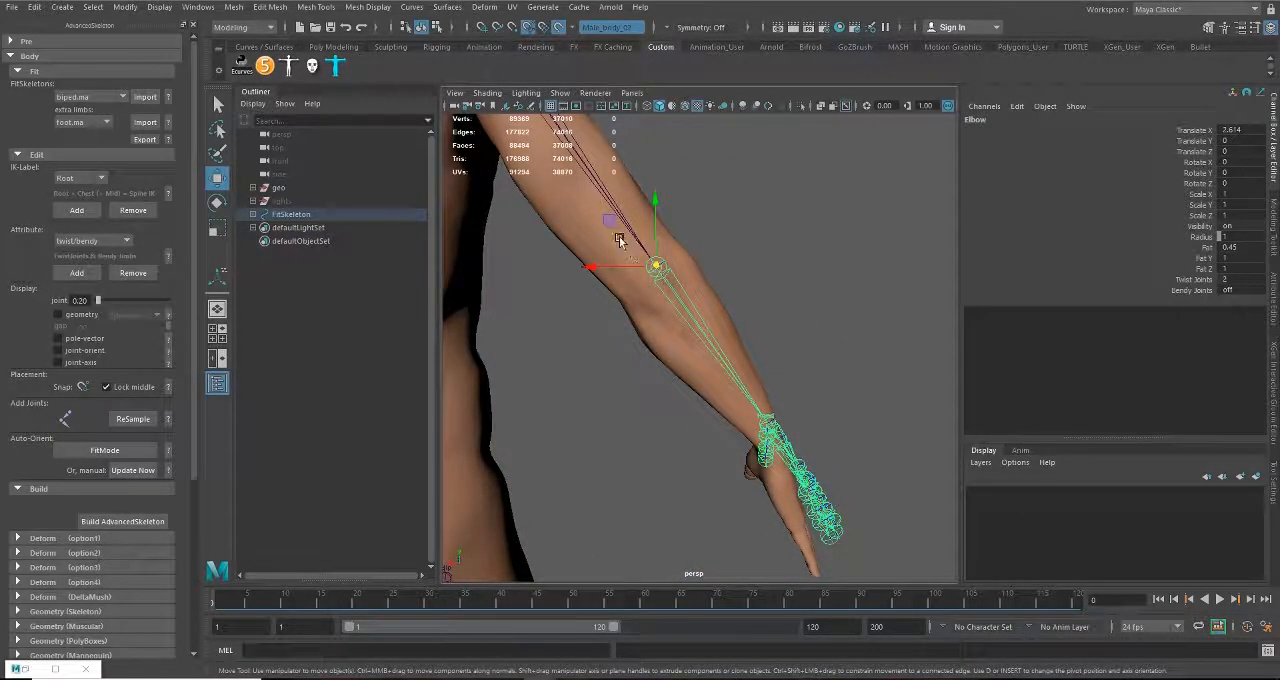
drag(611, 222, 710, 302)
key(ctrl+z)
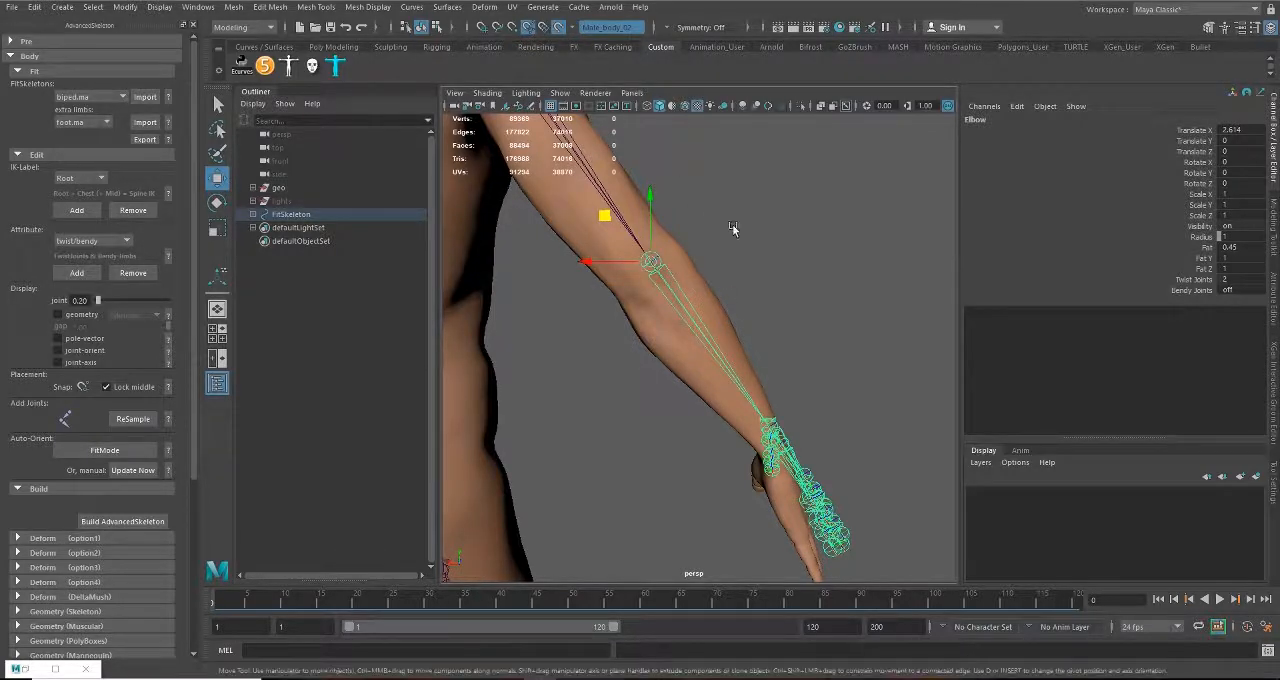
alt+drag(731, 229, 765, 274)
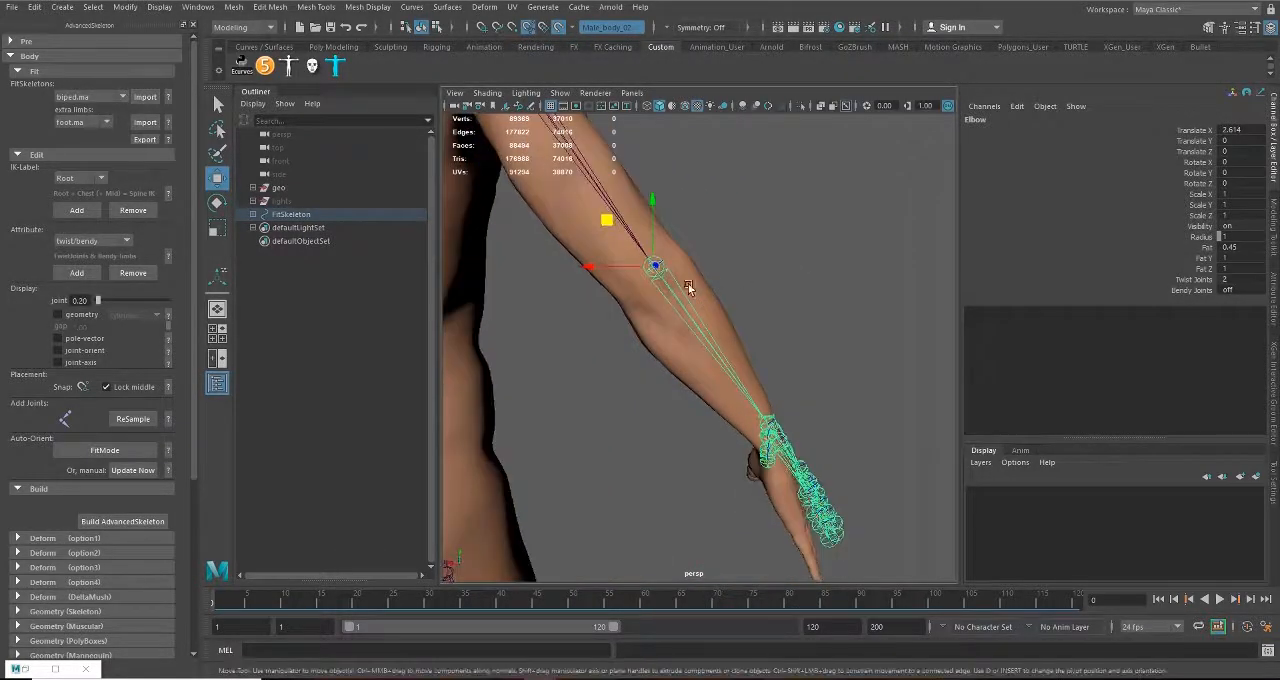
alt+drag(650, 286, 460, 333)
scroll(677, 348, up, 6)
mouse_move(660, 343)
alt+mouse_down()
mouse_move(657, 360)
mouse_move(676, 355)
alt+mouse_up()
key(ctrl+z)
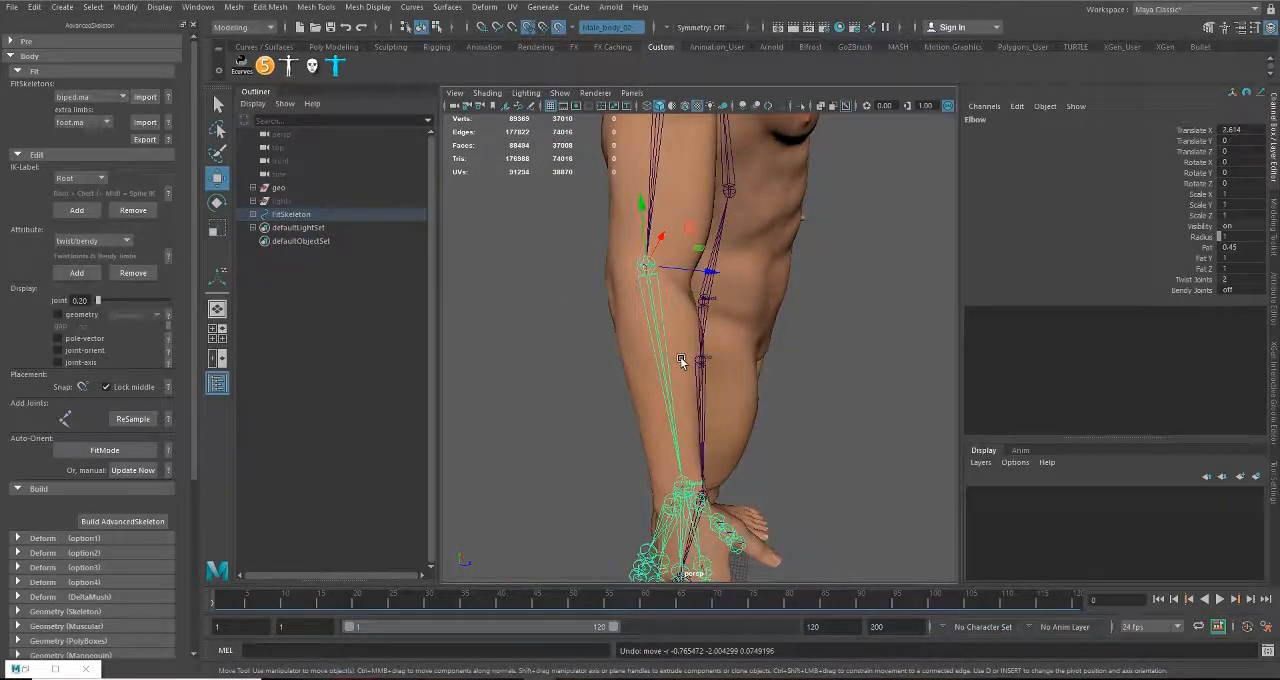
drag(649, 270, 726, 298)
alt+middle_drag(672, 293, 594, 184)
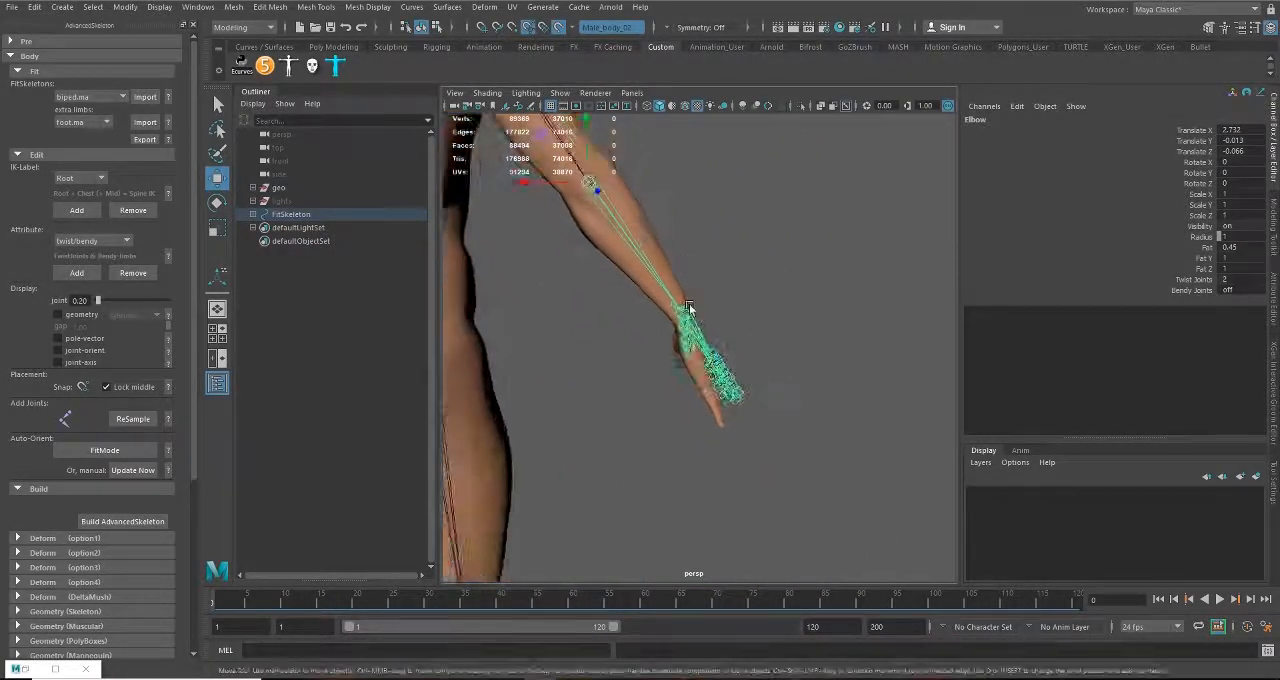
Step: Move the Wrist joint into the middle of the mesh wrist, to about Translate X 2.548, Y 0.356, Z -0.095
alt+right_drag(594, 184, 662, 256)
click(662, 252)
click(660, 232)
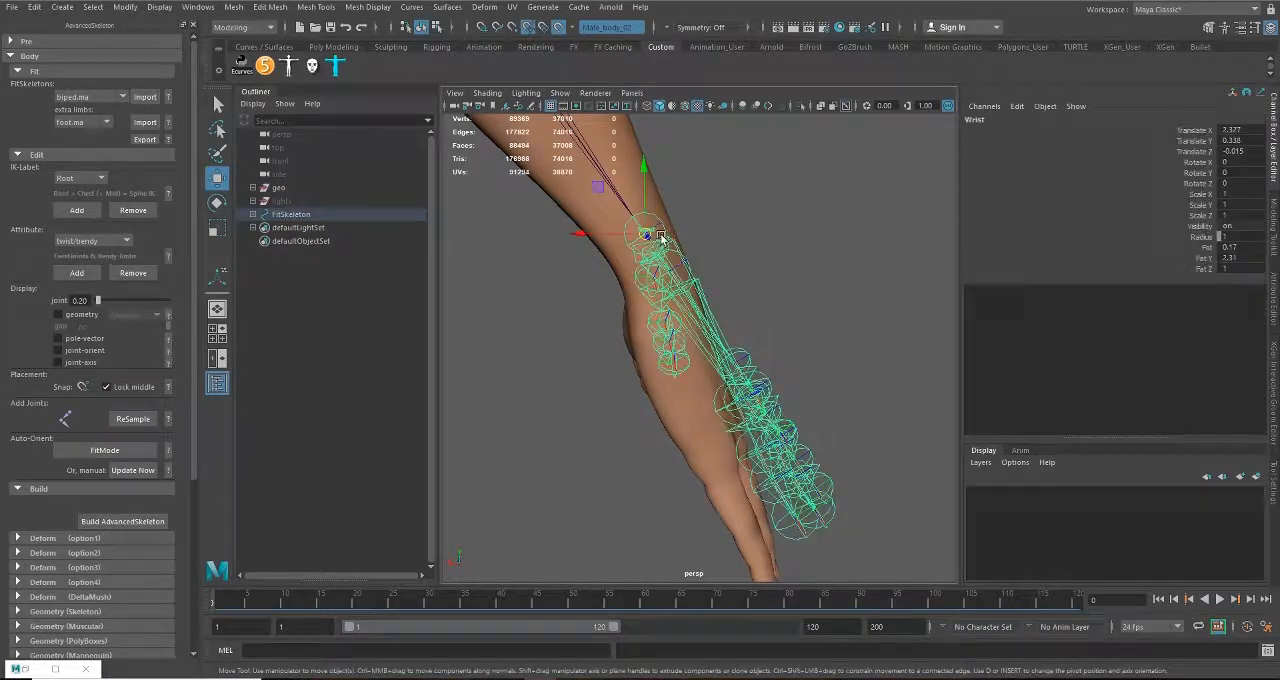
alt+drag(744, 292, 714, 290)
alt+drag(700, 298, 693, 346)
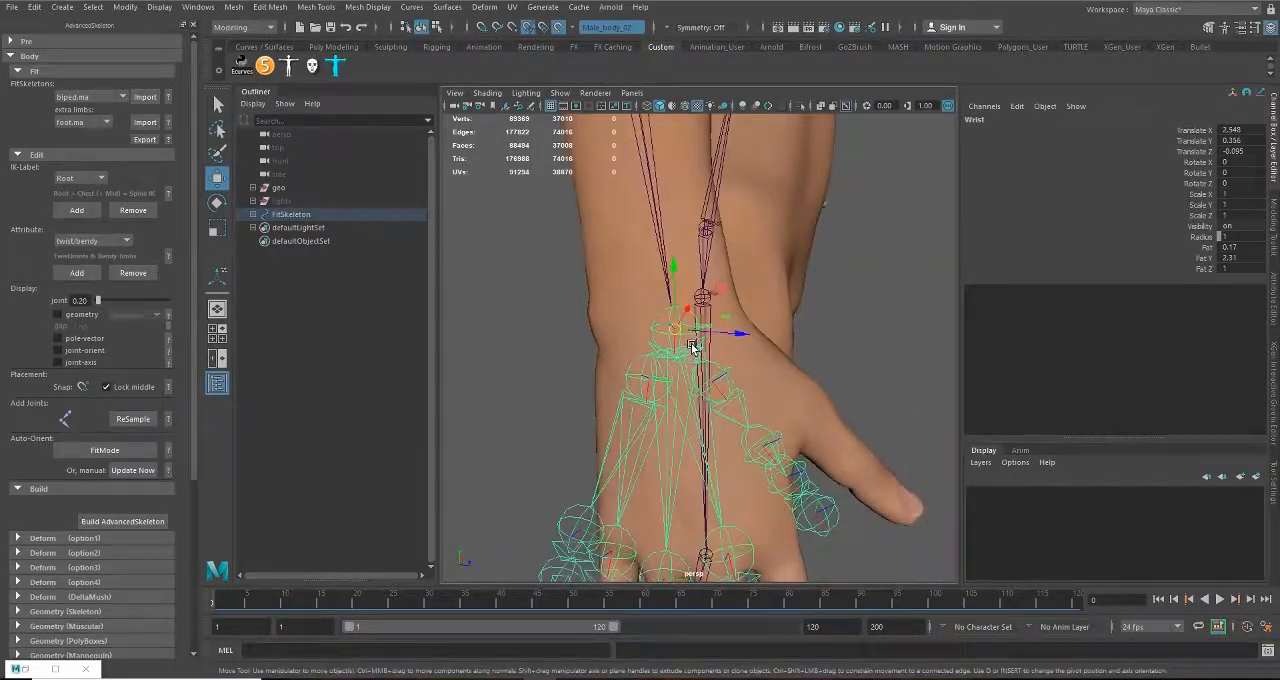
Step: Rotate the Wrist joint to about Rotate Z 13.512 so the hand joints follow the mesh hand
mouse_move(719, 399)
alt+mouse_down()
mouse_move(571, 337)
mouse_move(680, 390)
mouse_move(708, 425)
mouse_move(698, 404)
alt+mouse_up()
key(e)
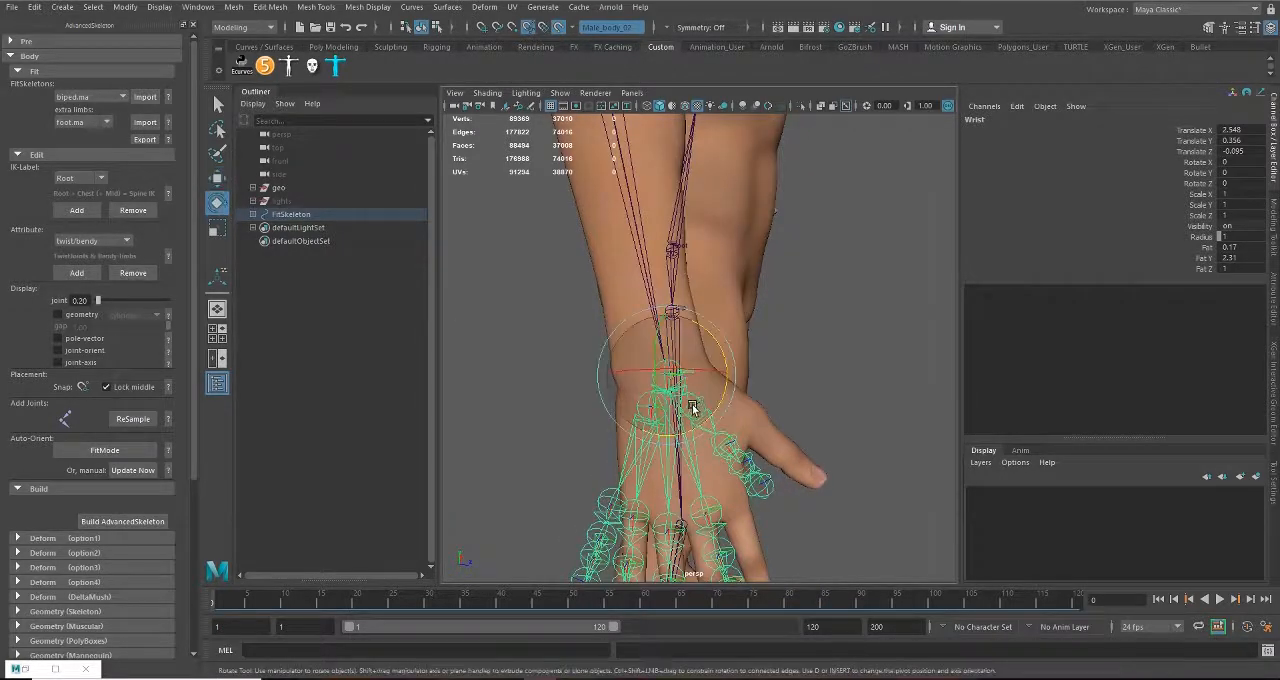
drag(714, 353, 609, 349)
Step: Refine the rotated Wrist joint's position to about Translate X 2.485, Y 0.308, Z -0.067
key(w)
scroll(703, 377, up, 5)
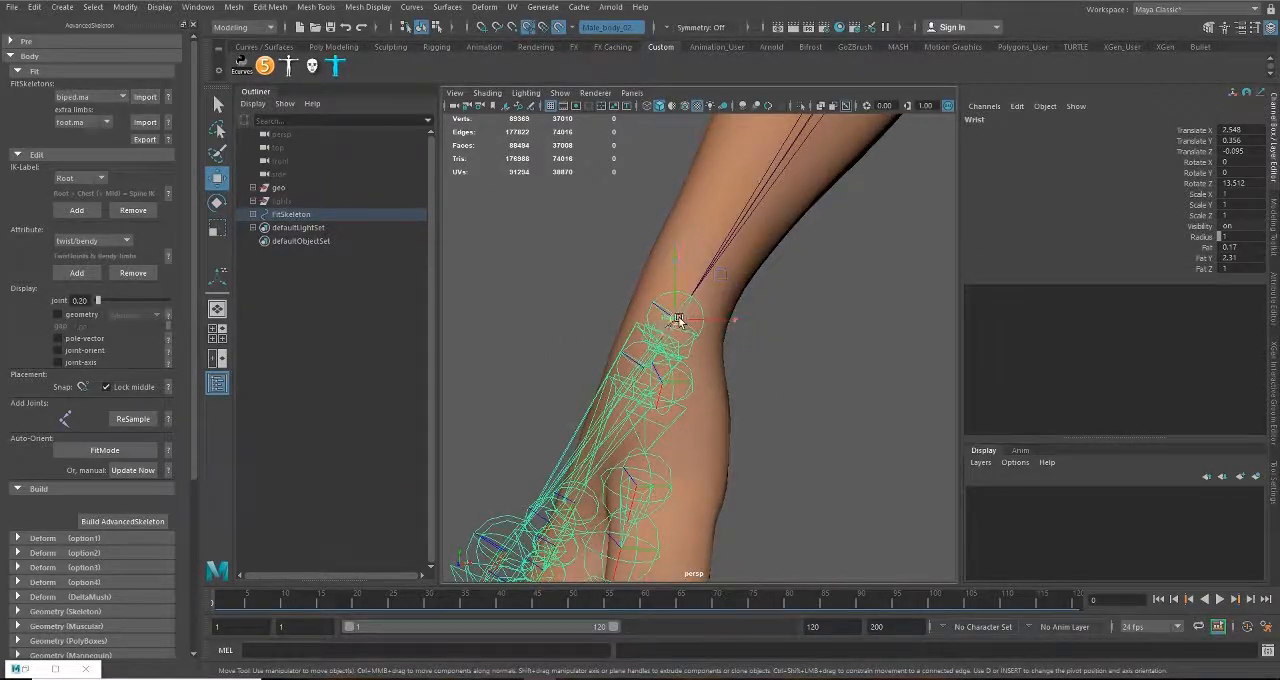
drag(678, 318, 846, 324)
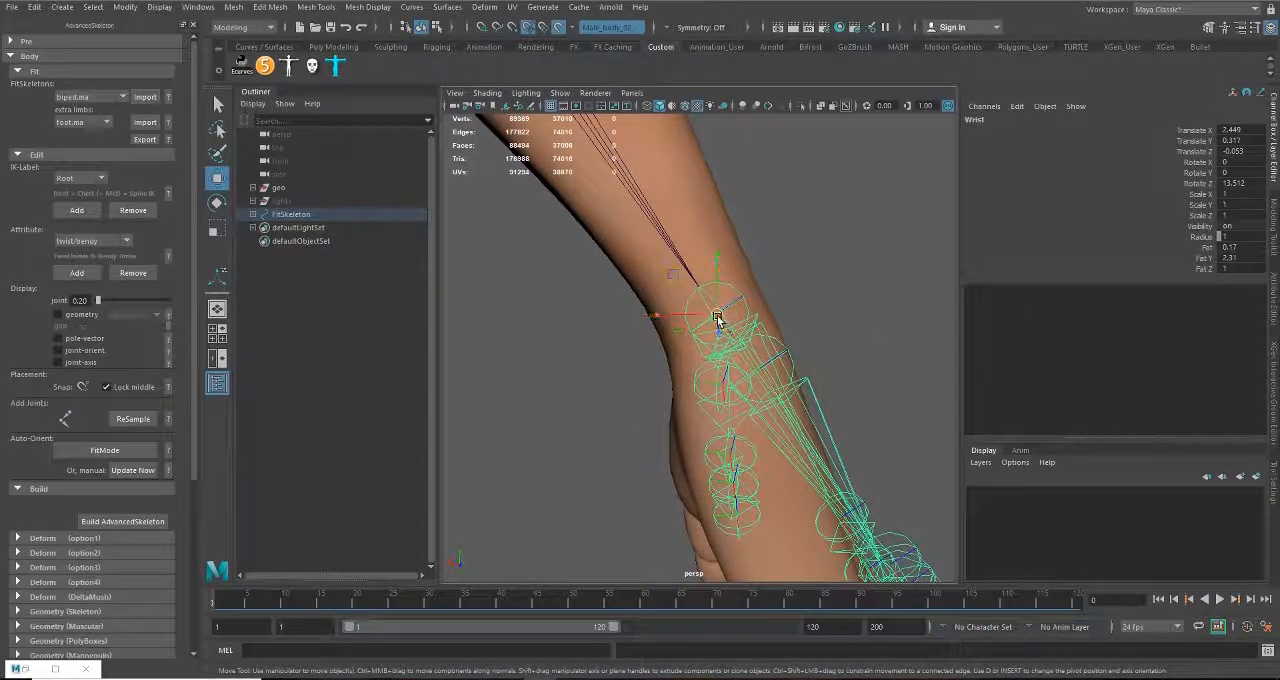
drag(716, 318, 703, 411)
key(ctrl+z)
scroll(706, 357, down, 3)
alt+right_drag(703, 411, 836, 460)
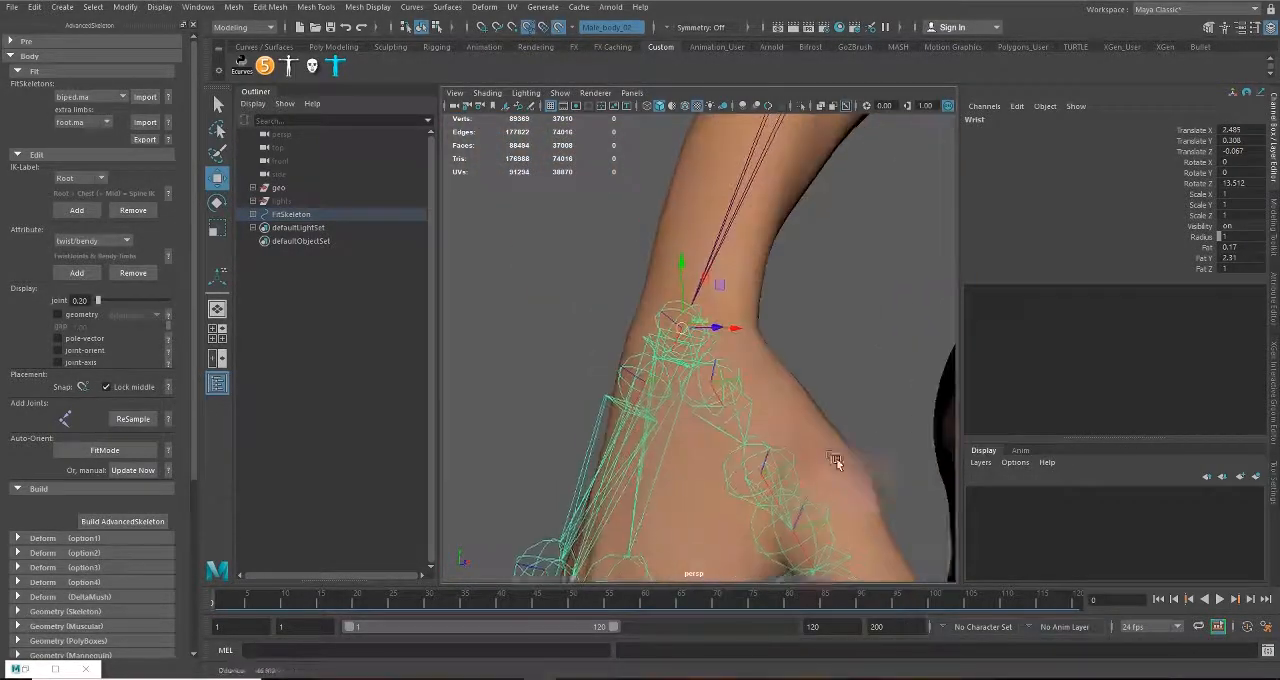
Step: Move the ThumbFinger1 joint into the base of the mesh thumb, to about Translate X 0.388, Y 0.291, Z -0.232
alt+drag(836, 460, 754, 438)
click(714, 402)
alt+middle_drag(757, 471, 673, 350)
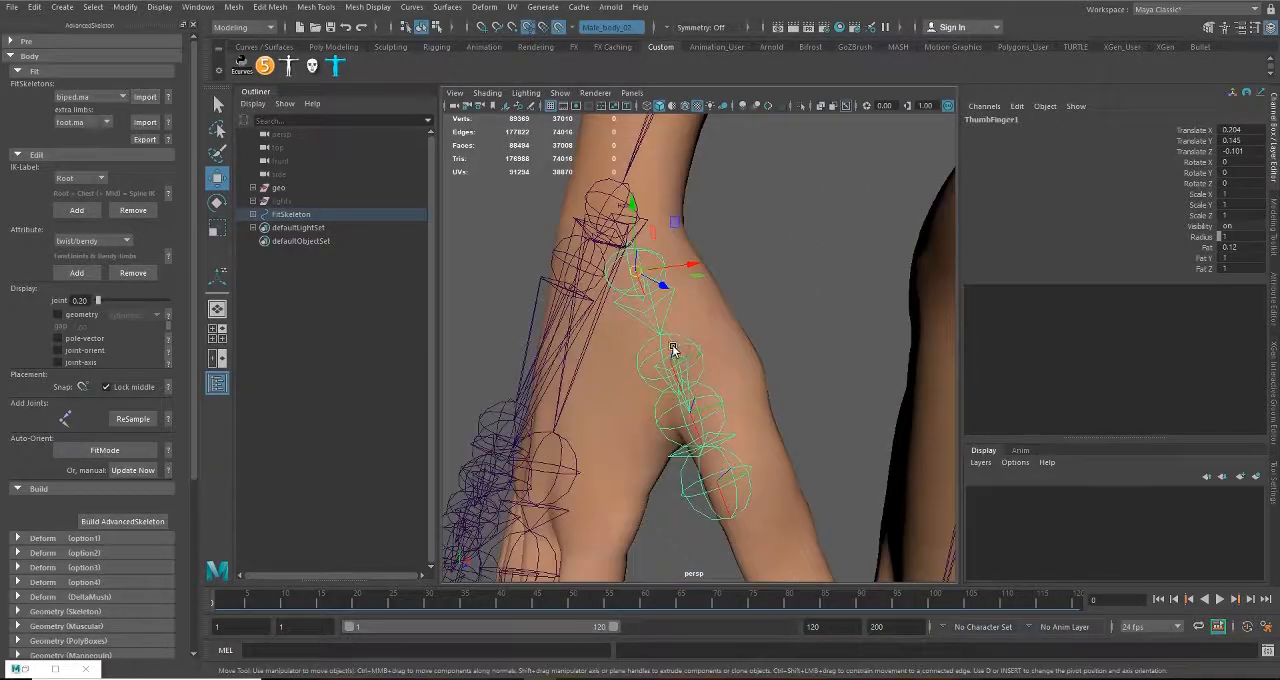
alt+drag(673, 350, 705, 342)
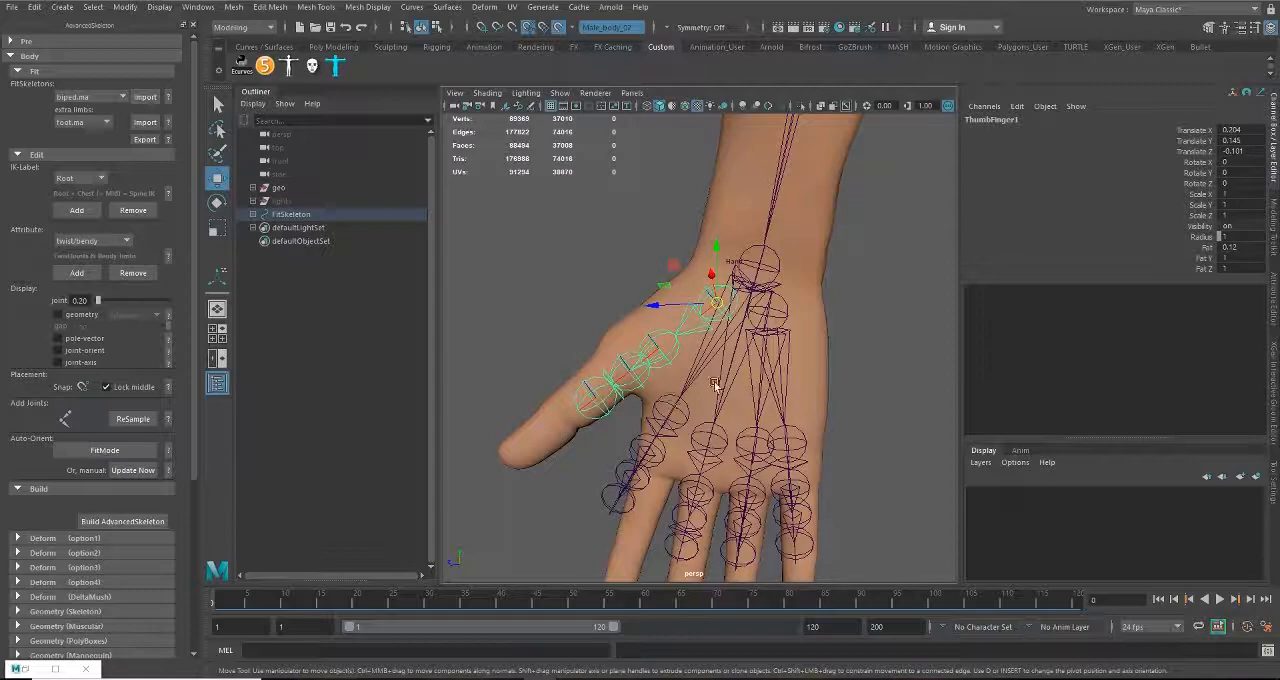
alt+drag(702, 420, 711, 387)
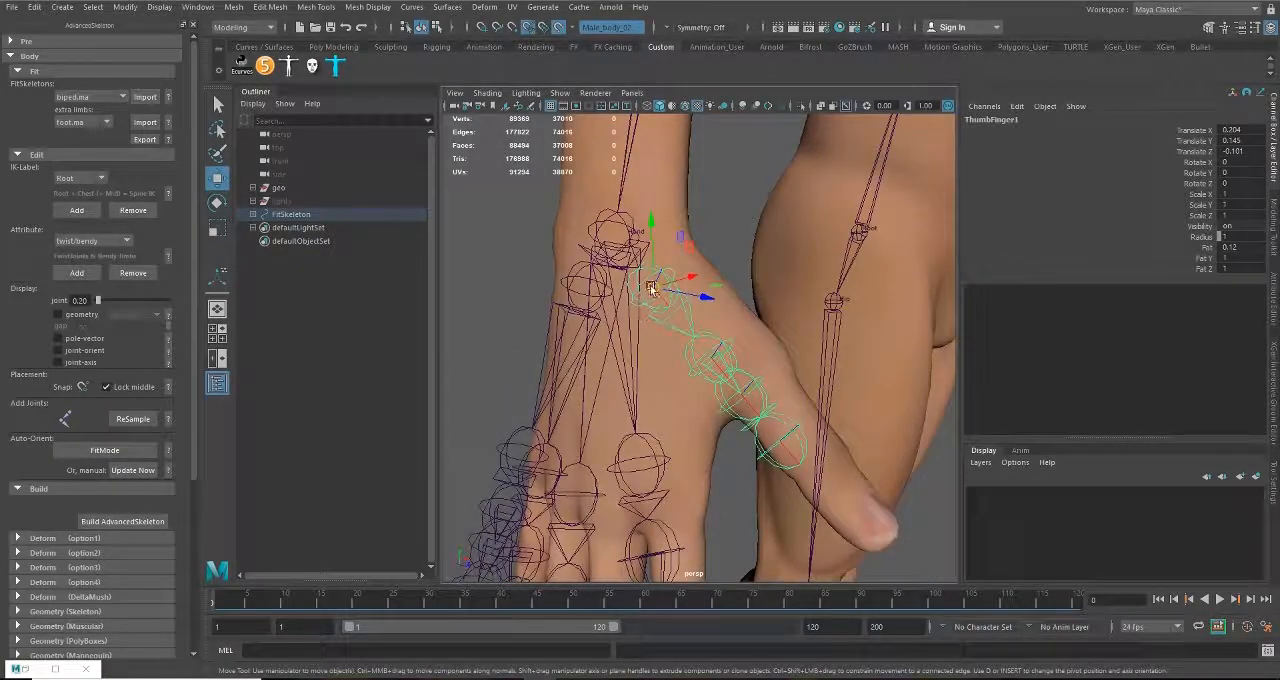
drag(651, 288, 707, 348)
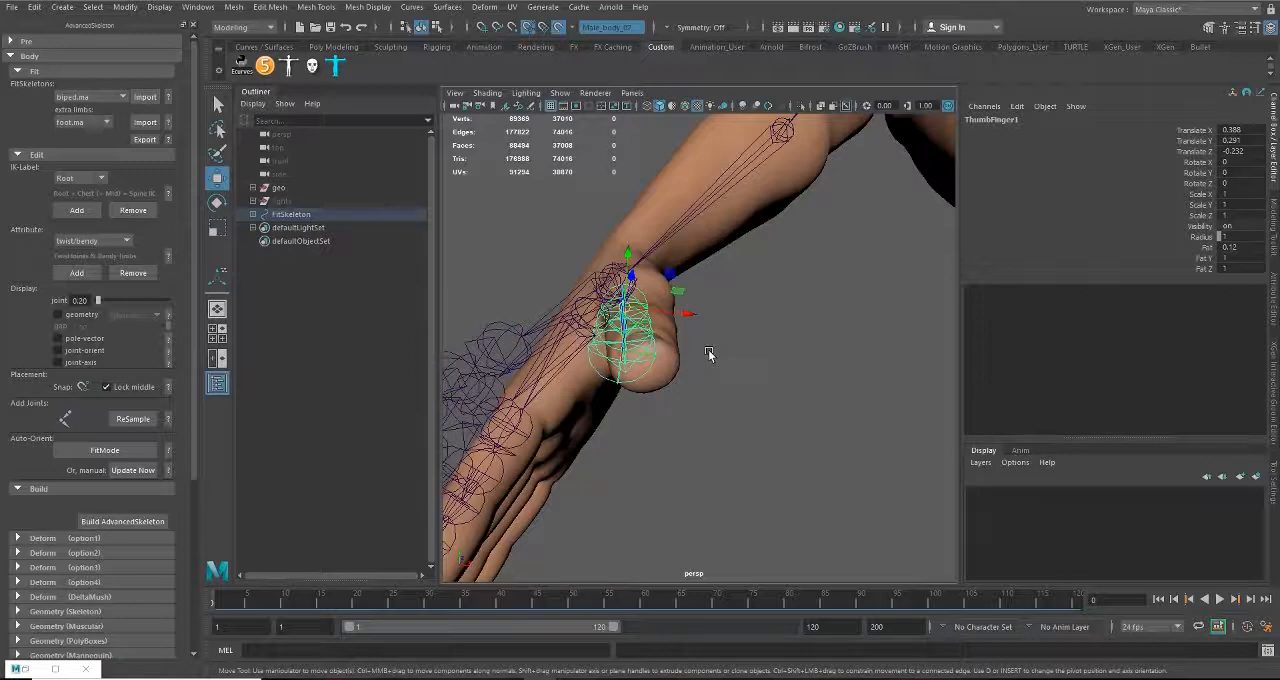
Step: Rotate ThumbFinger1 to about Rotate Z 1.014 and shift it to about Translate X 0.36, Y 0.298, Z -0.274
key(e)
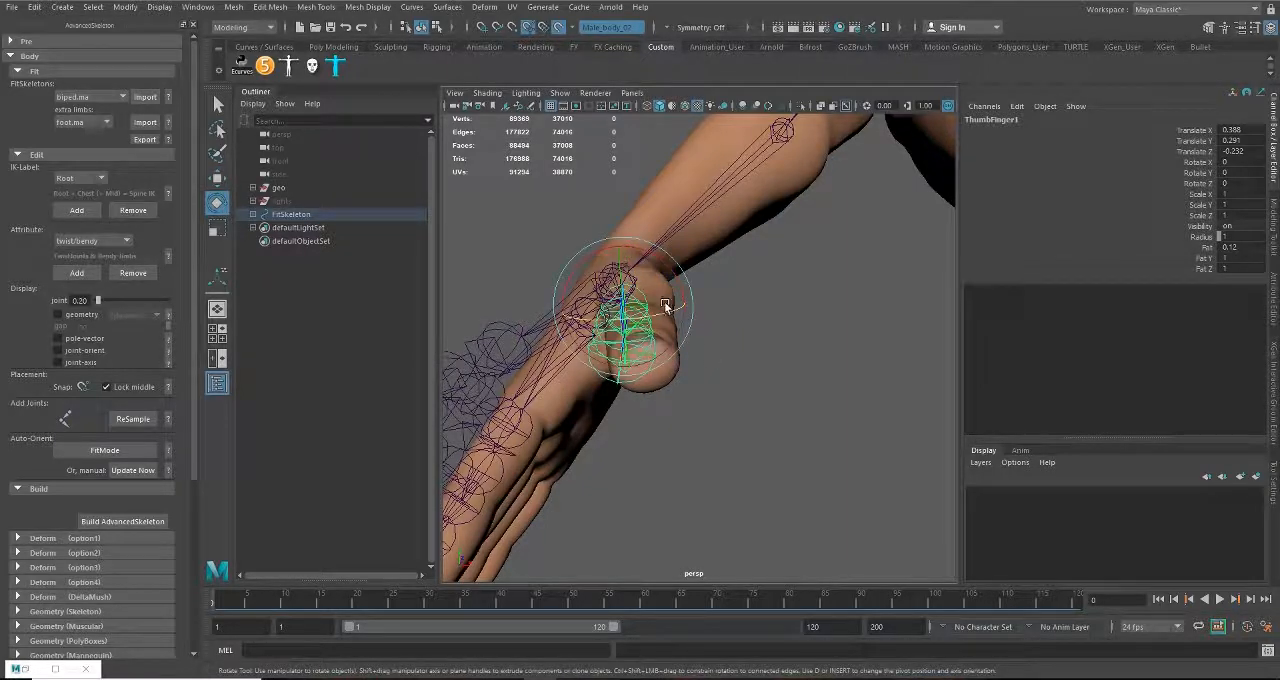
key(w)
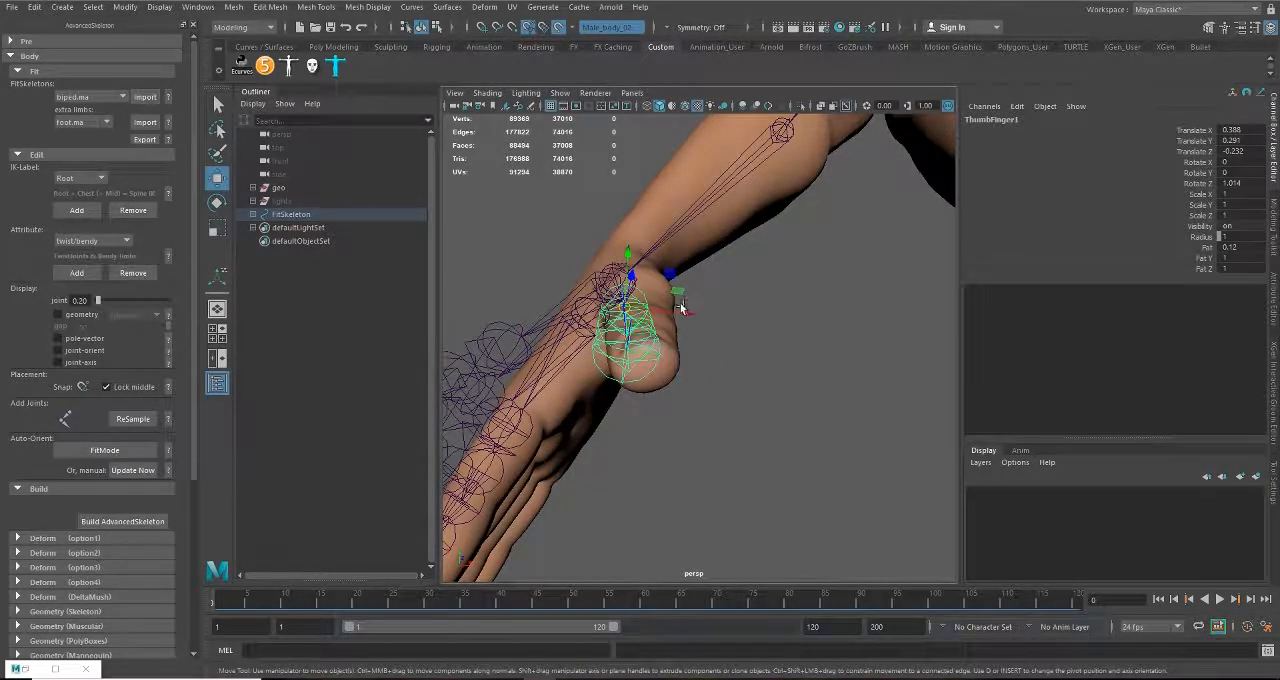
drag(687, 314, 699, 315)
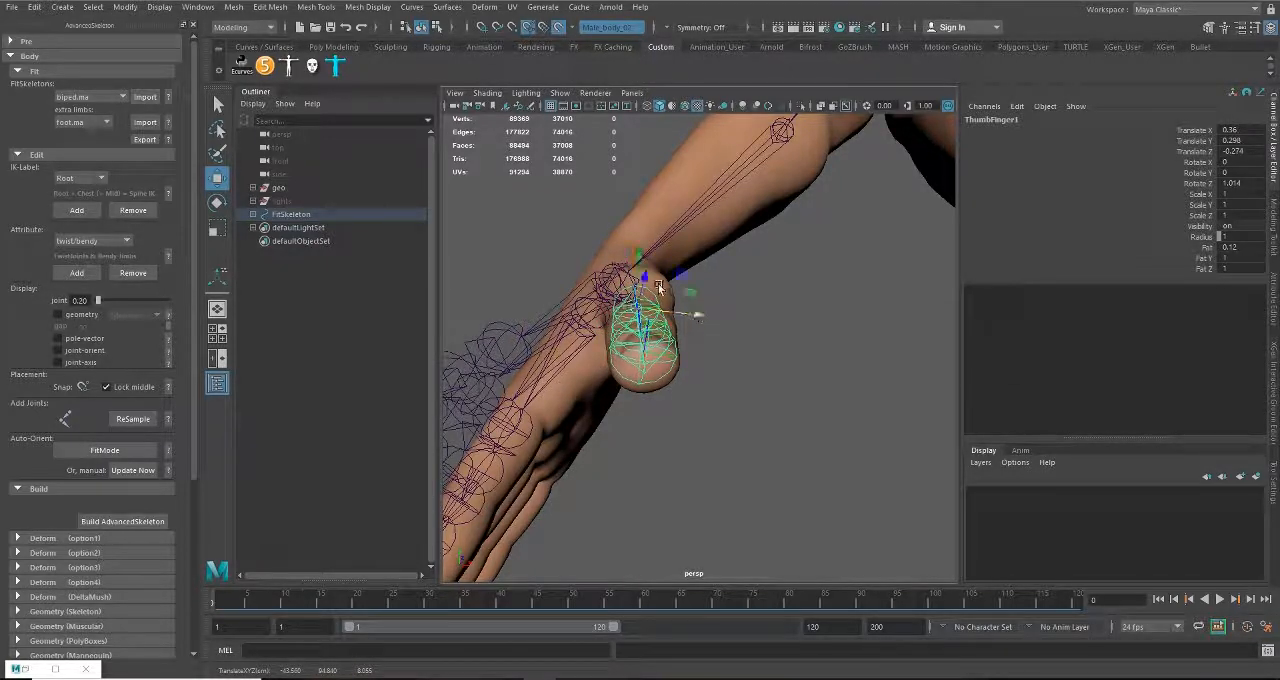
Step: Set the joint display size to 0.10 so the thumb joints are easier to place
mouse_move(659, 287)
alt+mouse_down()
mouse_move(666, 323)
mouse_move(648, 380)
mouse_move(700, 340)
mouse_move(690, 320)
mouse_move(508, 259)
mouse_move(791, 331)
mouse_move(656, 277)
alt+mouse_up()
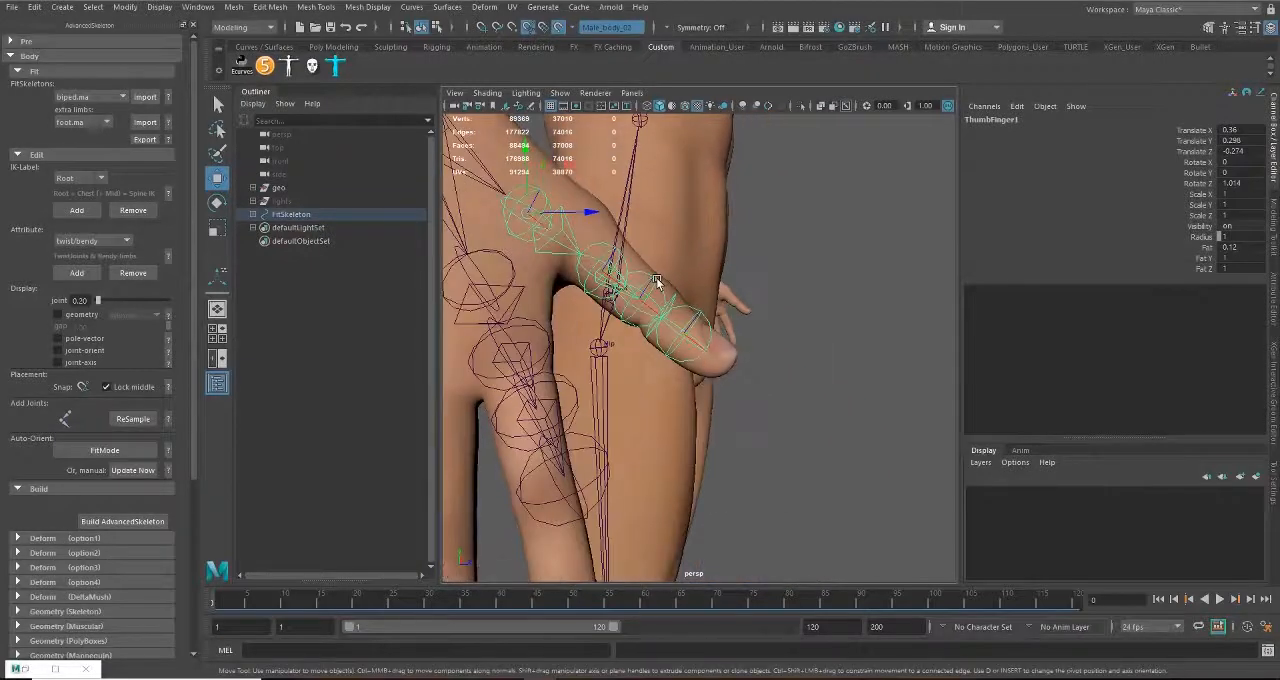
alt+right_drag(656, 277, 686, 348)
alt+middle_drag(686, 348, 782, 432)
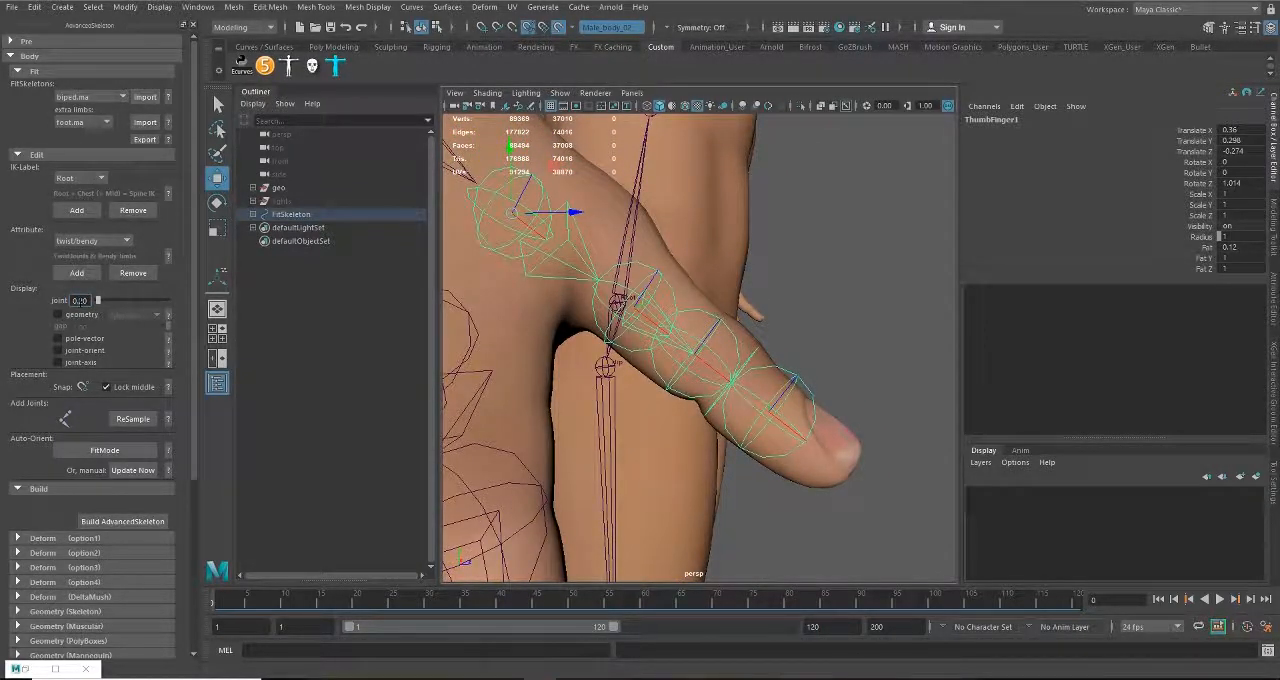
key(Return)
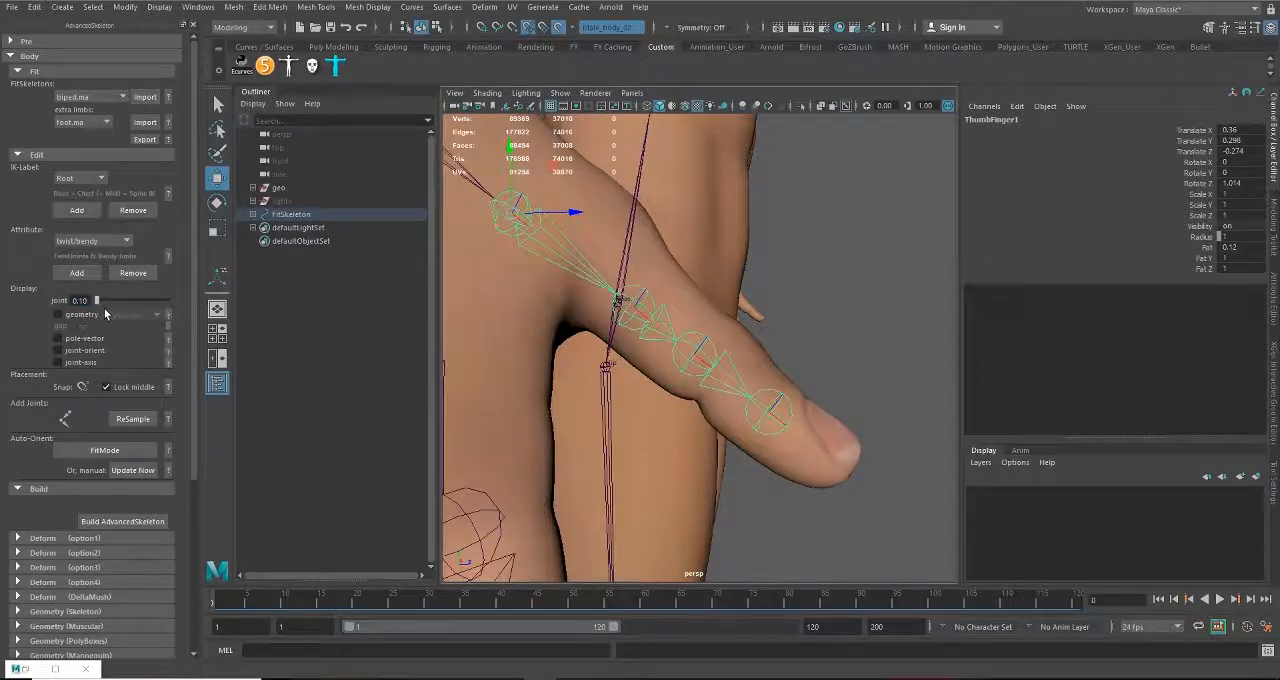
Step: Try placing the ThumbFinger2 joint at the thumb's knuckle, at about Translate X 0.305, Y 0.044, Z -0.018
alt+middle_drag(670, 354, 668, 455)
alt+right_drag(668, 455, 591, 414)
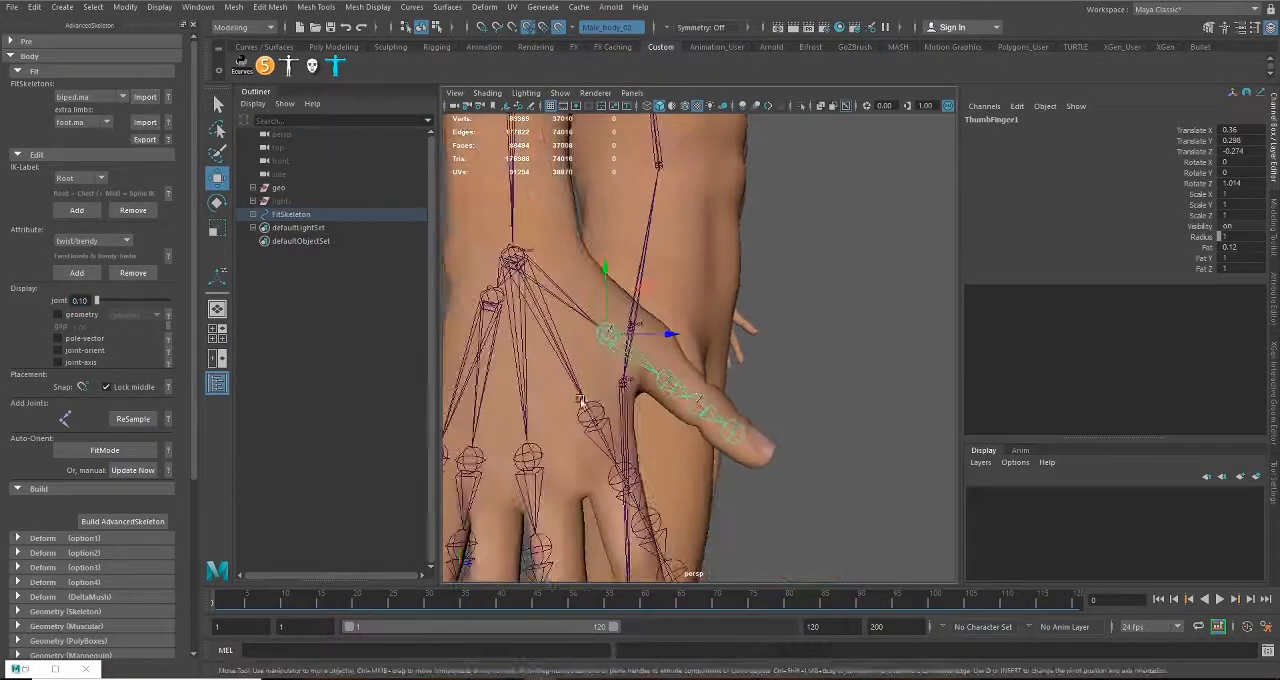
alt+drag(625, 400, 677, 441)
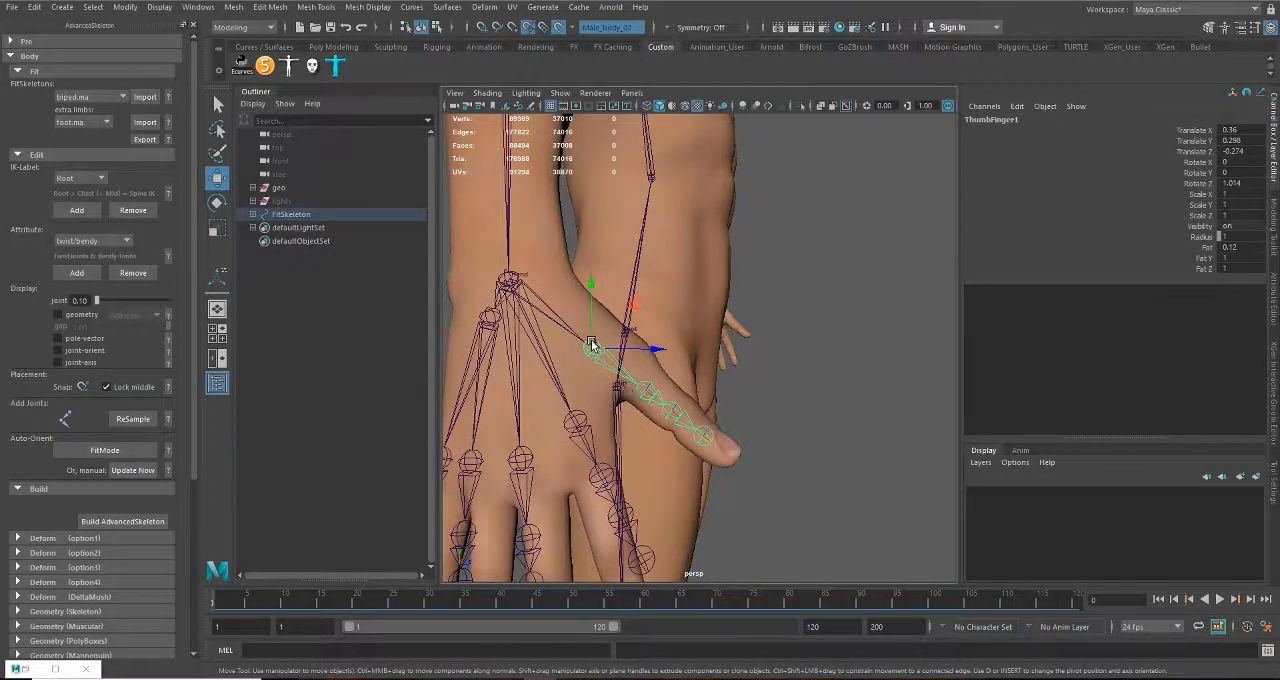
alt+right_drag(591, 345, 620, 451)
alt+middle_drag(620, 451, 624, 402)
alt+drag(621, 413, 662, 325)
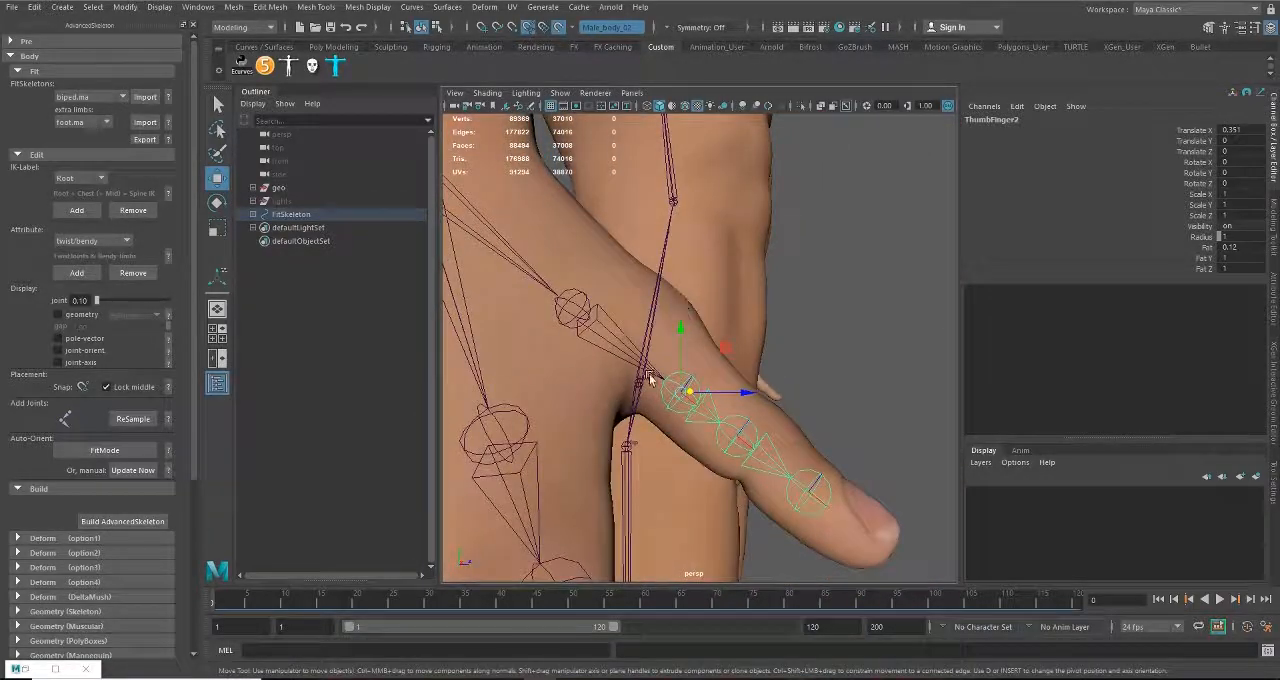
alt+drag(716, 236, 637, 483)
click(645, 479)
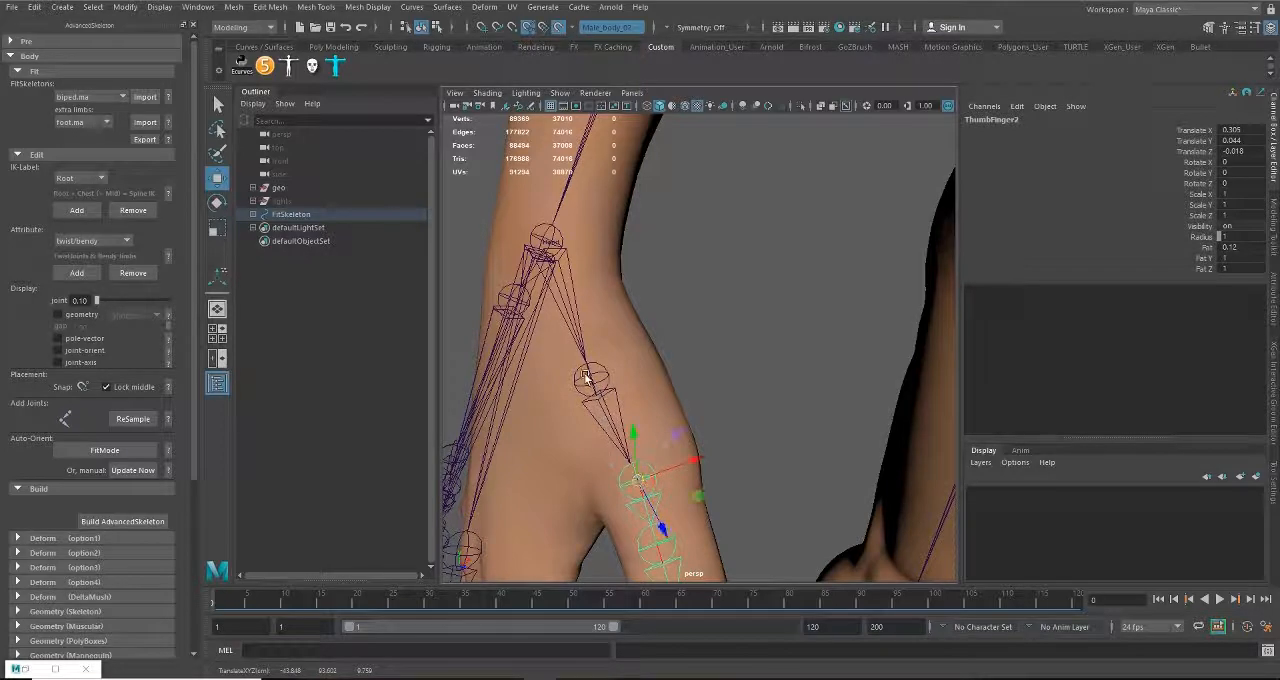
Step: Try shifting ThumbFinger1 to about Translate X 0.34, Y 0.212, Z -0.244 and ThumbFinger2 to about X 0.311, Y 0.023, Z 0.053
drag(587, 378, 597, 380)
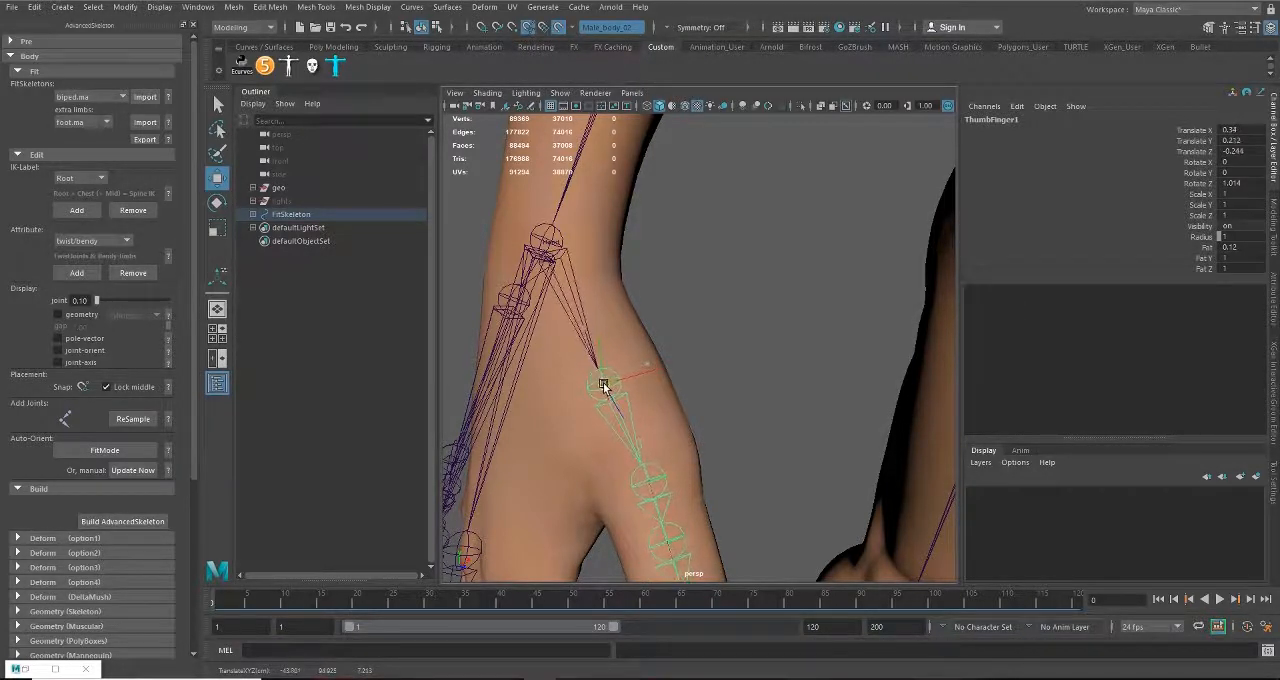
click(647, 484)
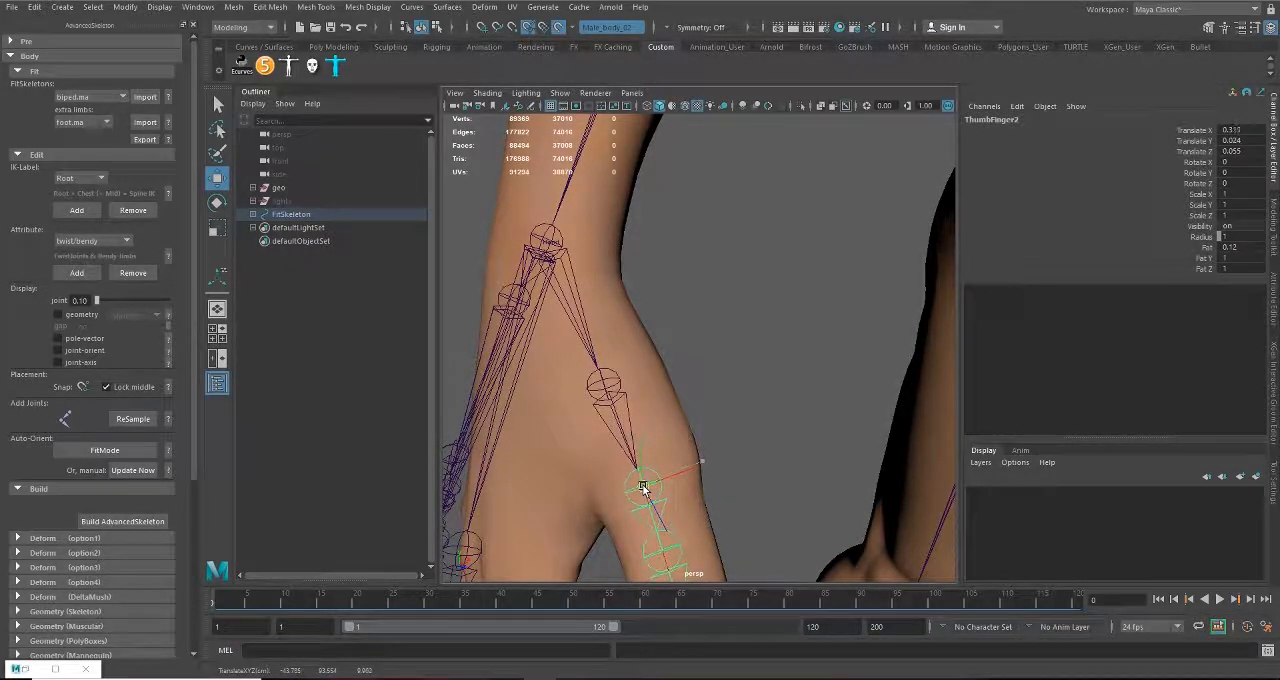
alt+drag(692, 533, 735, 415)
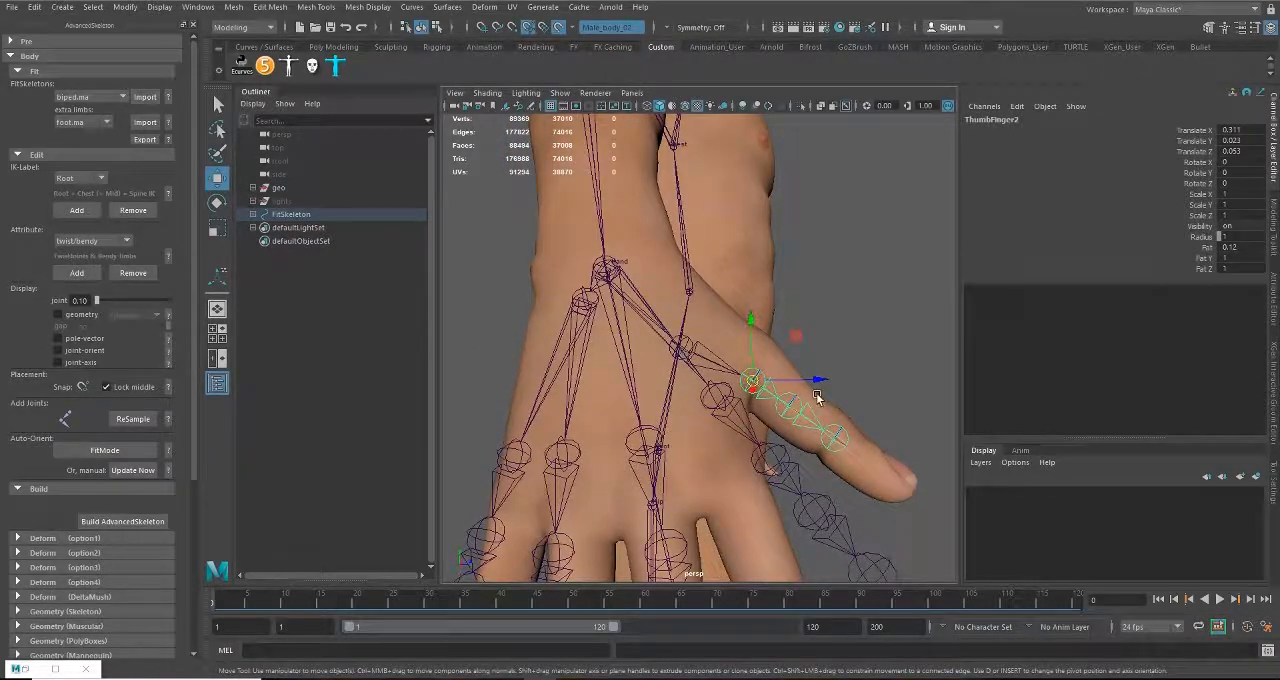
Step: Undo the latest moves of the ThumbFinger1 and ThumbFinger2 joints
key(ctrl+z)
key(ctrl+z)
key(ctrl+z)
alt+drag(724, 404, 749, 403)
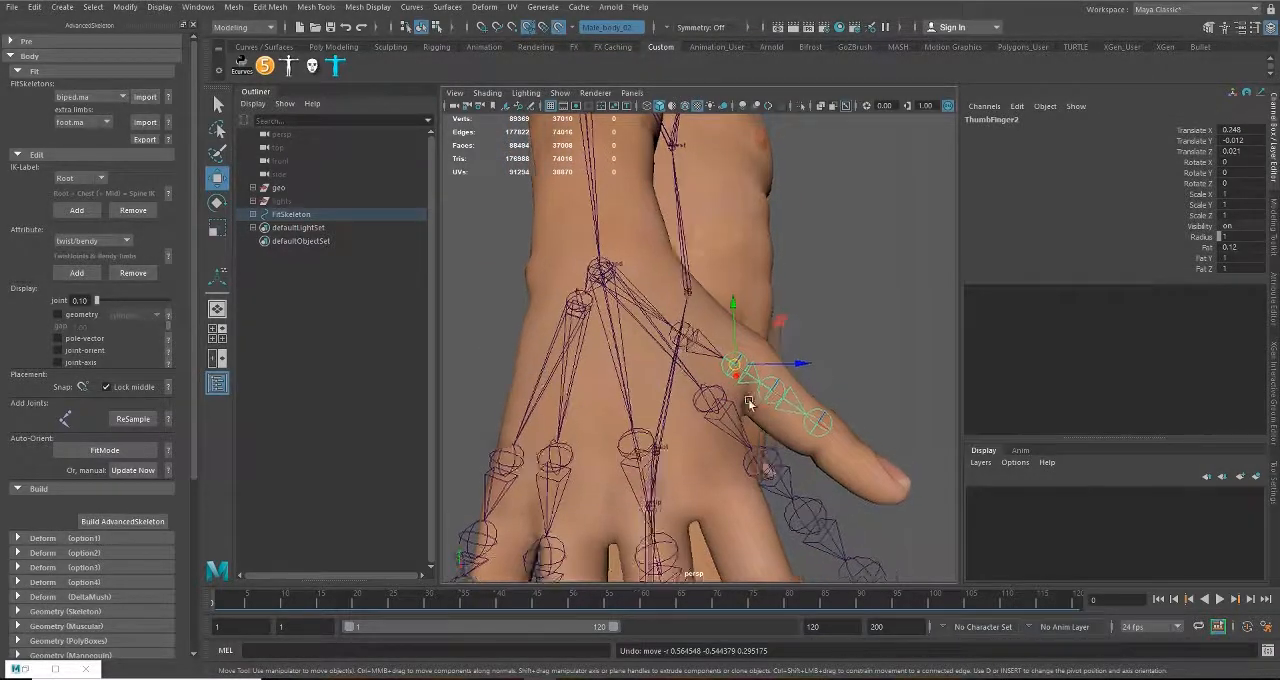
alt+right_drag(749, 403, 737, 474)
alt+middle_drag(729, 485, 769, 448)
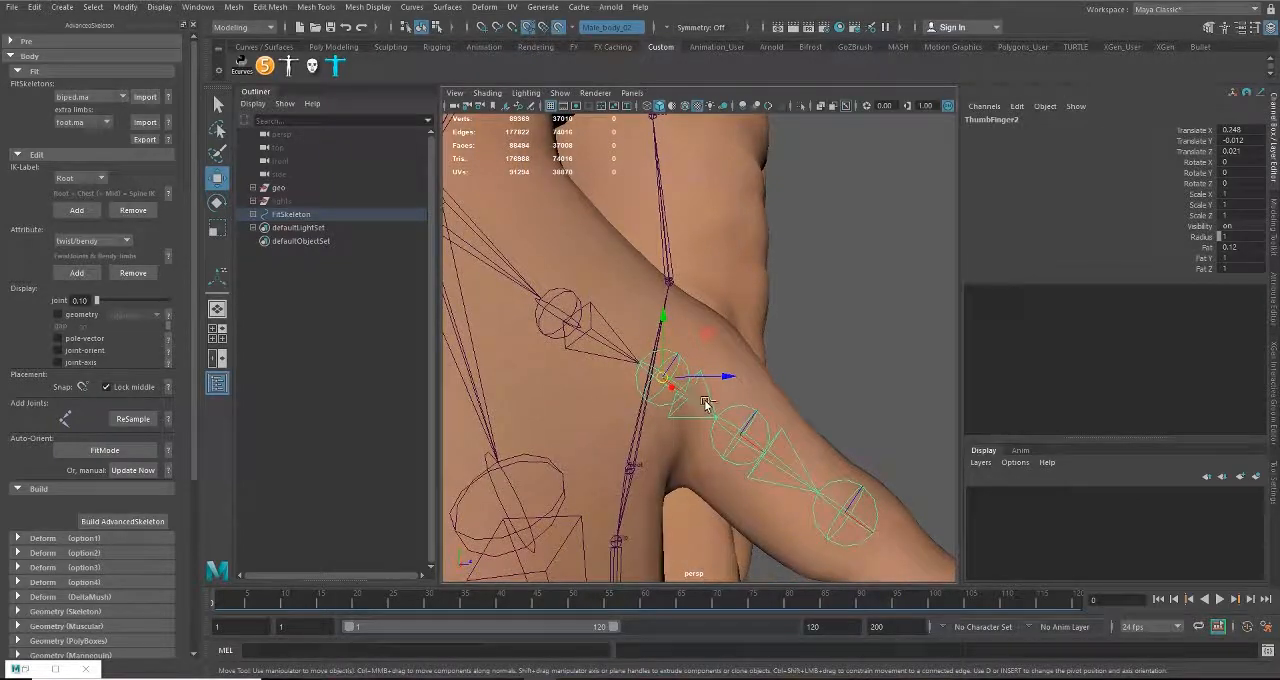
key(ctrl+z)
mouse_move(700, 418)
alt+mouse_down()
mouse_move(603, 423)
mouse_move(580, 371)
mouse_move(714, 408)
mouse_move(683, 405)
alt+mouse_up()
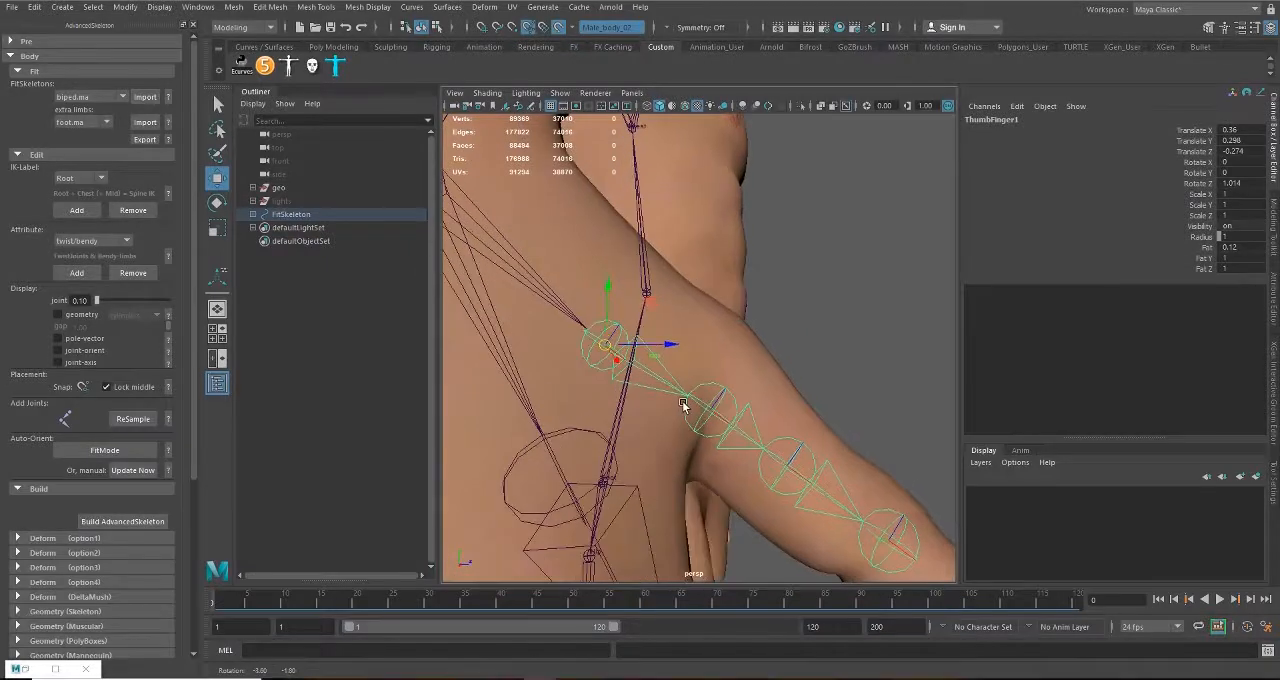
Step: Move the ThumbFinger3 joint toward the thumb's outer knuckle, to about Translate X 0.319, Y 0.014, Z -0.001
alt+middle_drag(789, 480, 729, 430)
alt+drag(779, 464, 833, 425)
key(ctrl+z)
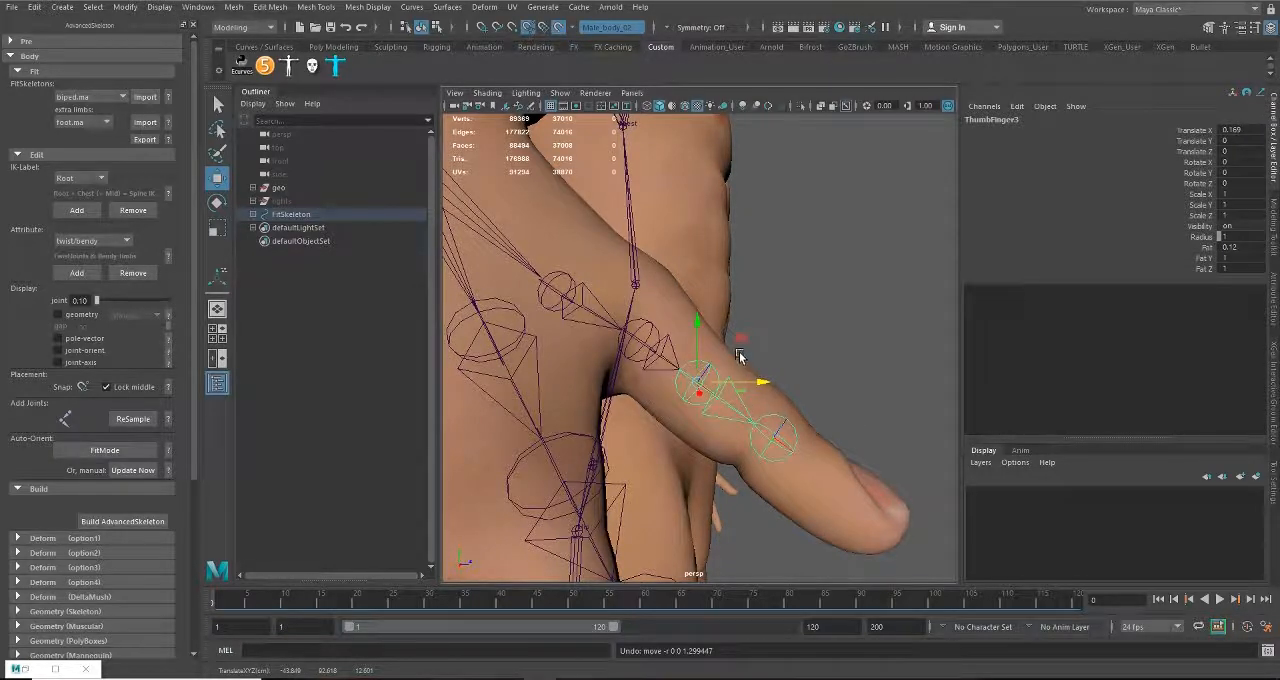
drag(741, 341, 665, 366)
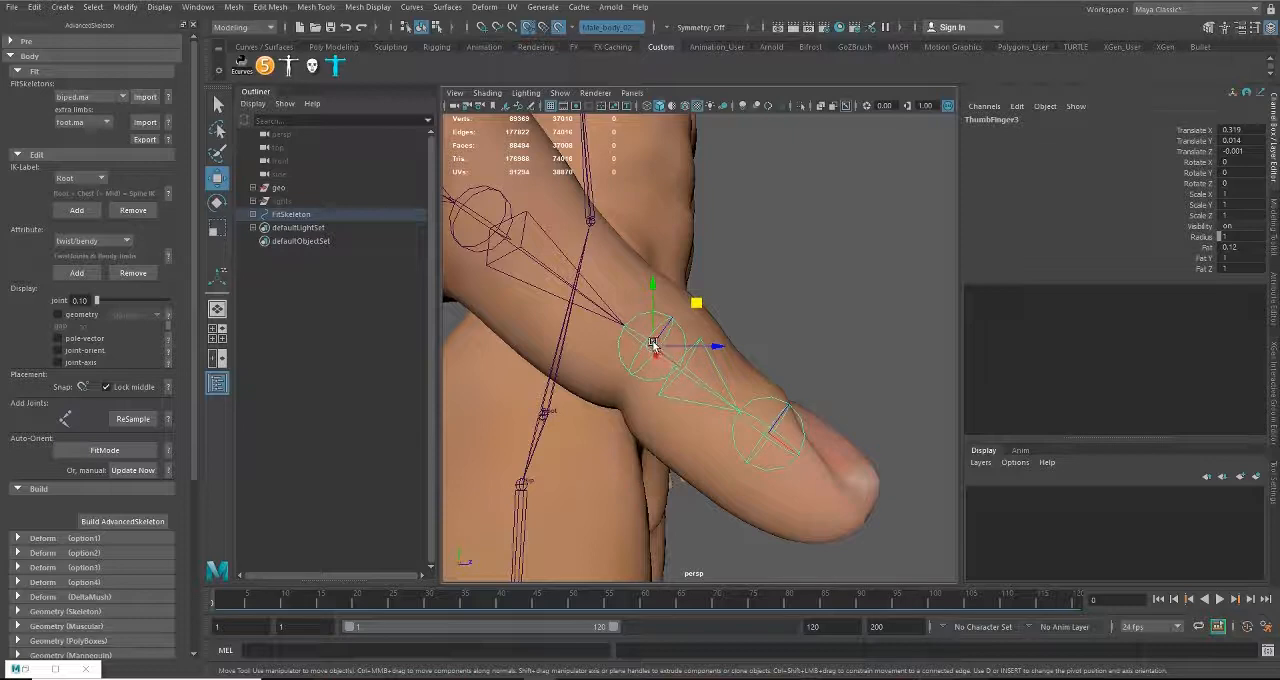
Step: Show the wireframe on the shaded mesh and refine ThumbFinger3 to about Translate X 0.335, Y 0.014, Z -0.003
drag(652, 344, 654, 369)
click(685, 106)
alt+right_drag(654, 369, 681, 390)
alt+drag(681, 390, 677, 421)
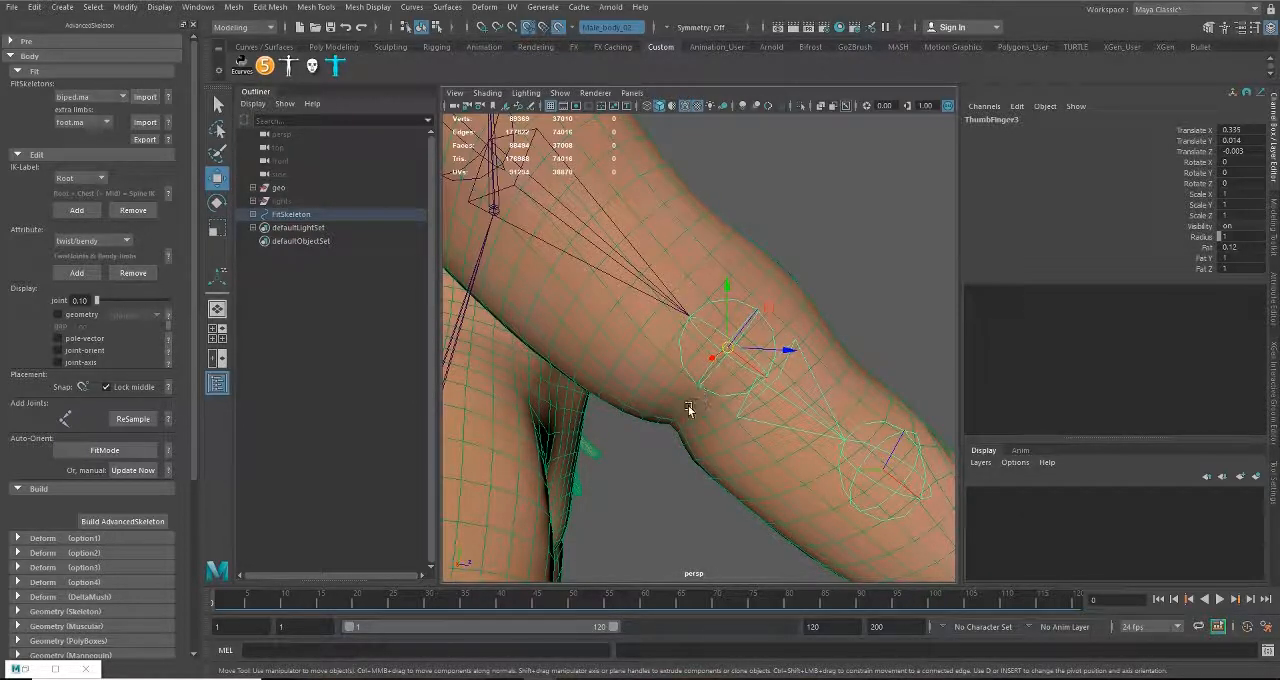
Step: Refine the ThumbFinger3 joint inside the thumb to about Translate X 0.344, Y 0.011, Z -0.005
alt+drag(697, 419, 698, 376)
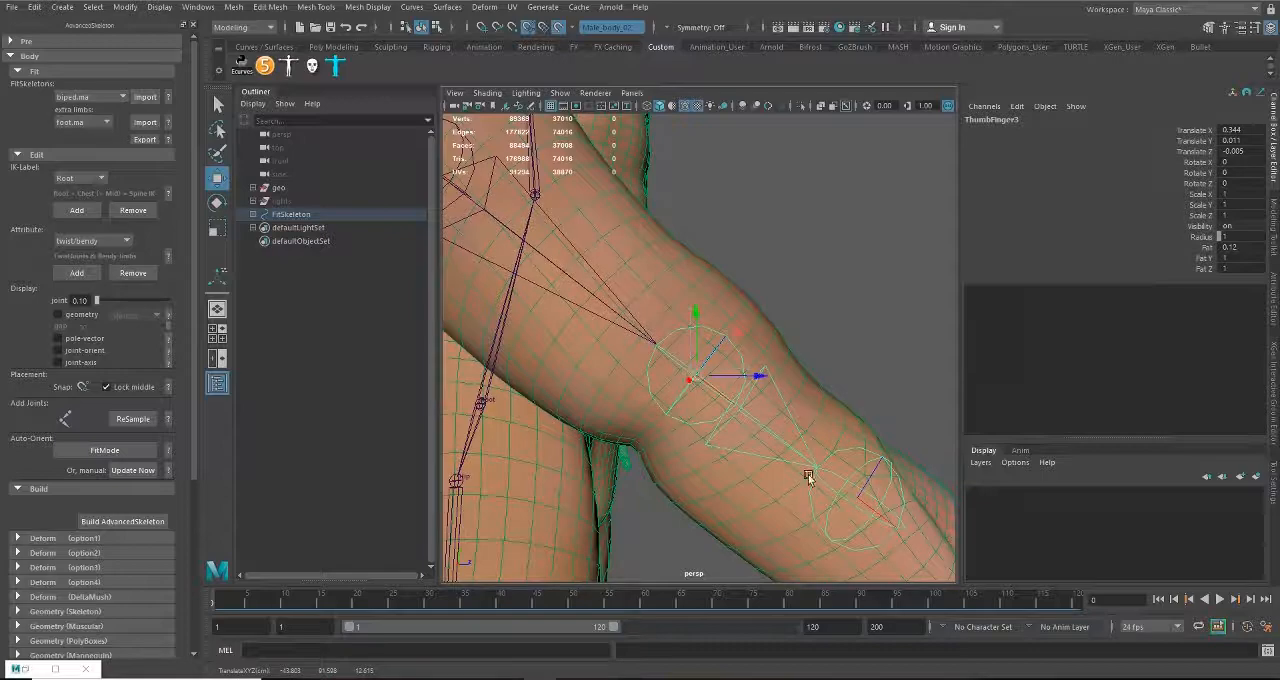
alt+drag(809, 478, 673, 366)
click(651, 309)
drag(657, 325, 766, 462)
Step: Move the Cup joint down the pinky side of the palm, to about Translate X 0.437, Y -0.207, Z -0.204
click(643, 279)
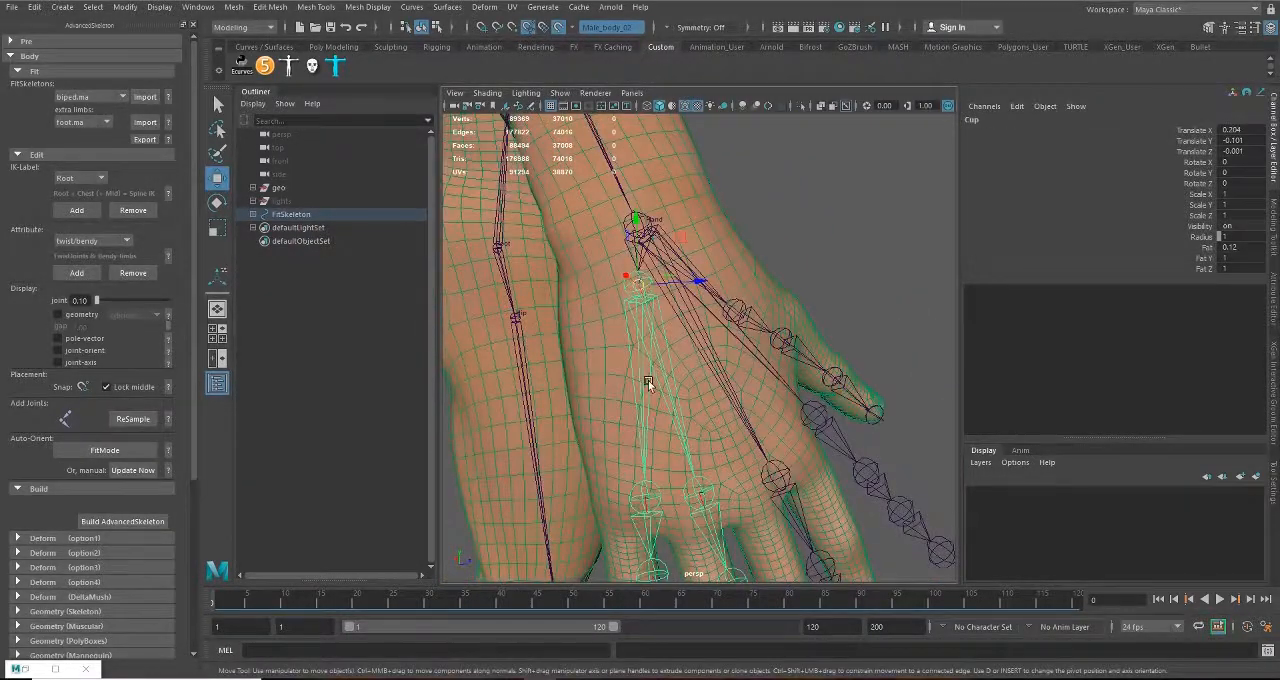
alt+drag(648, 382, 685, 320)
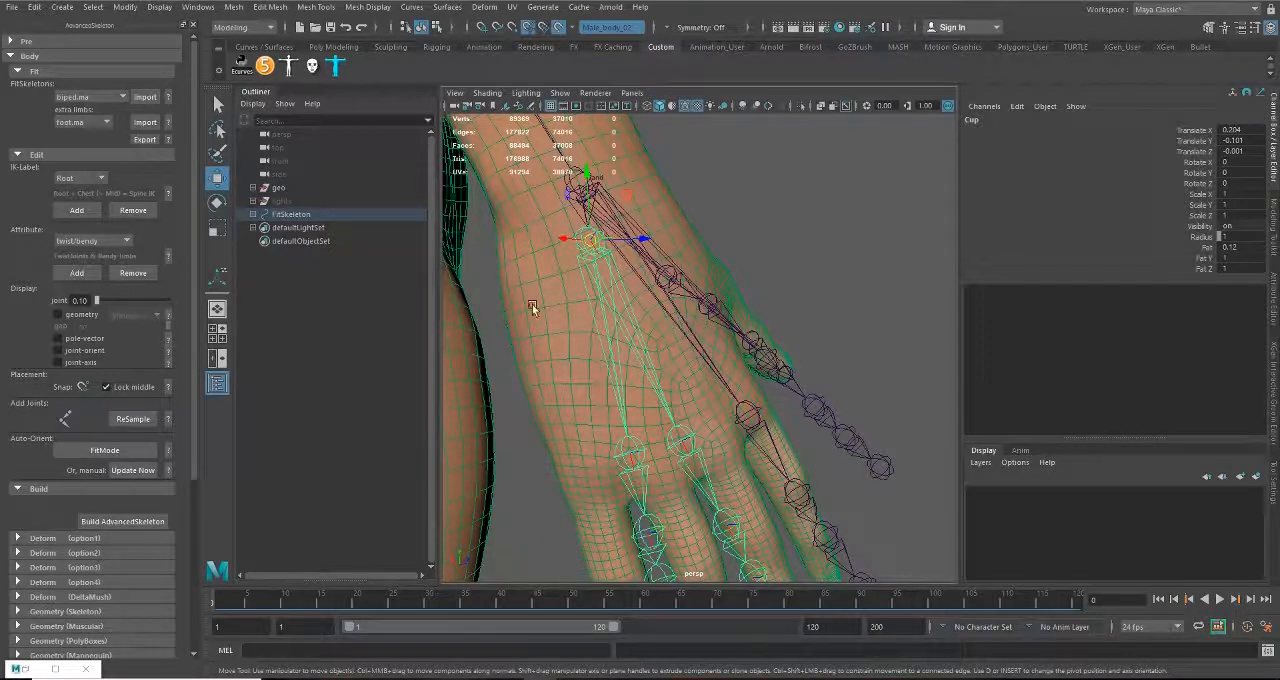
alt+drag(577, 297, 547, 307)
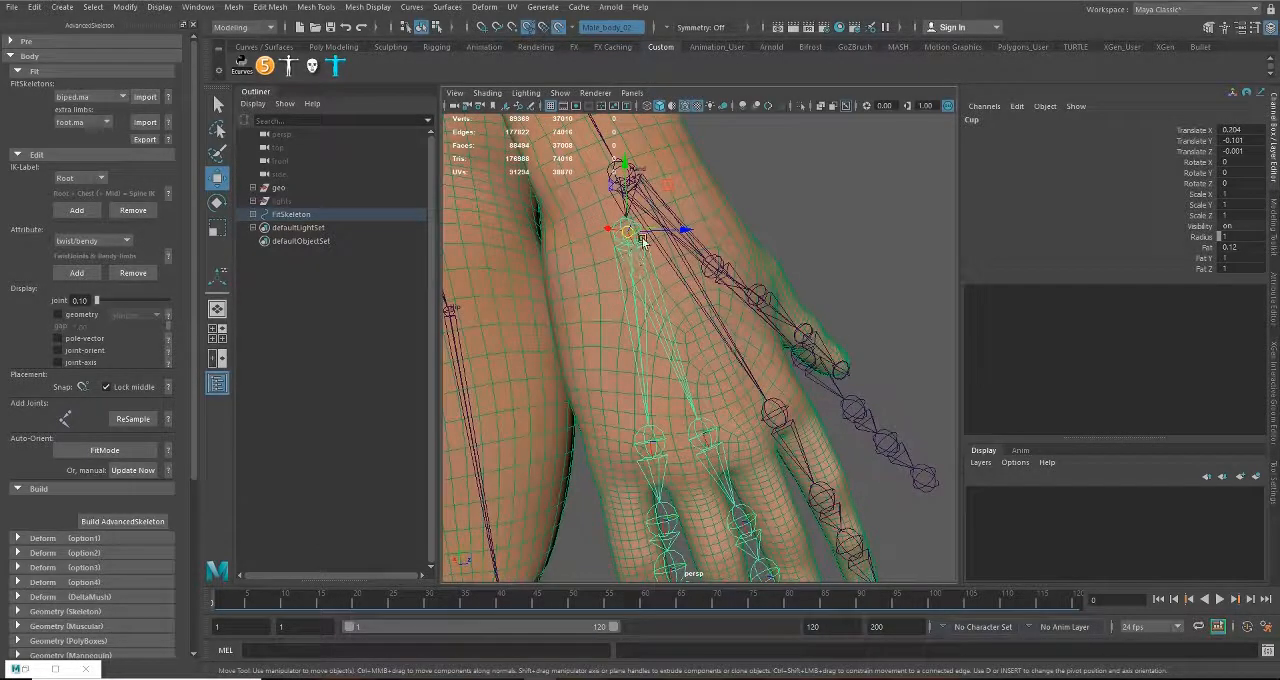
drag(643, 241, 620, 325)
alt+drag(661, 420, 641, 420)
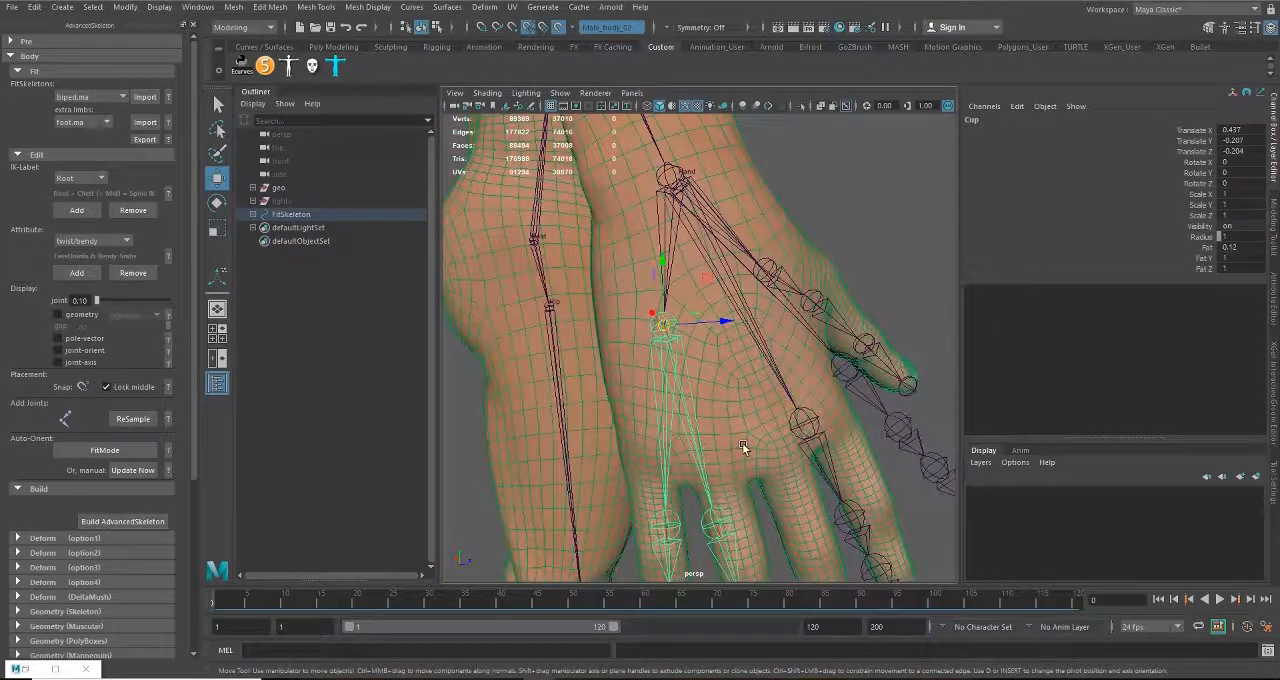
mouse_move(786, 440)
alt+mouse_down()
mouse_move(743, 374)
mouse_move(763, 491)
mouse_move(804, 433)
alt+mouse_up()
Step: Place the PinkyFinger1 joint at the base knuckle of the pinky, at about Translate X 0.435, Y -0.192, Z -0.09
click(665, 381)
alt+drag(675, 429, 603, 329)
drag(814, 215, 607, 281)
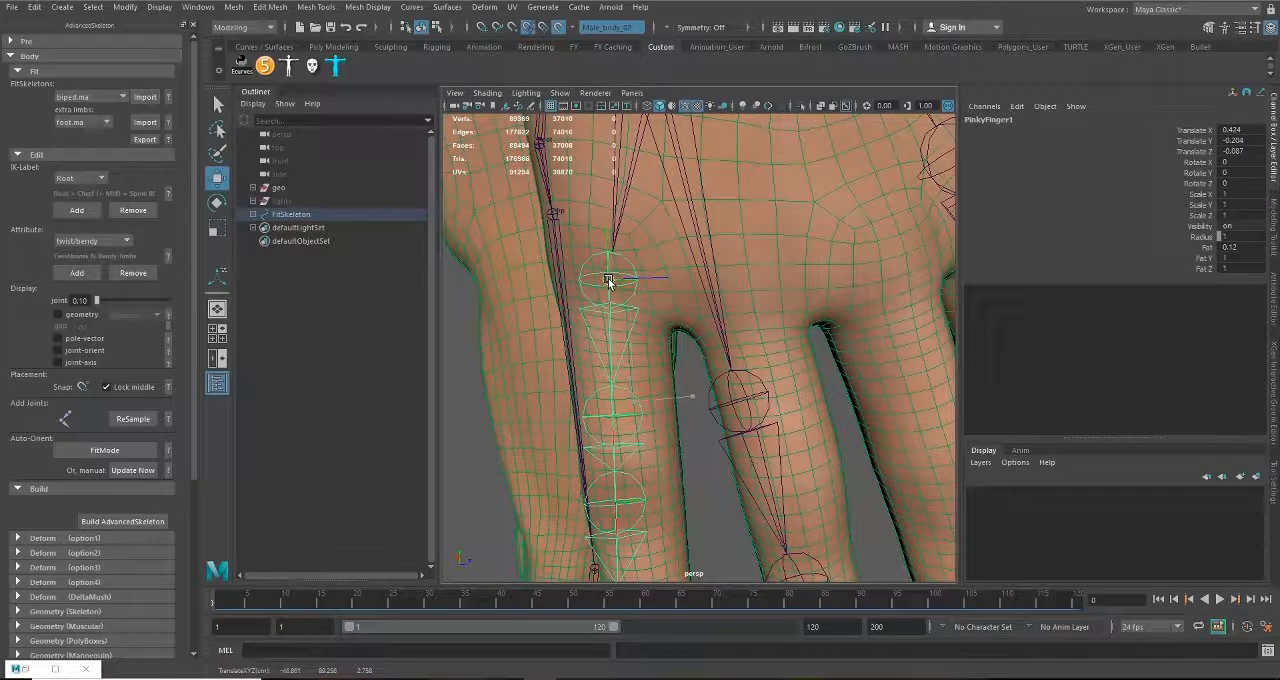
alt+drag(662, 375, 628, 309)
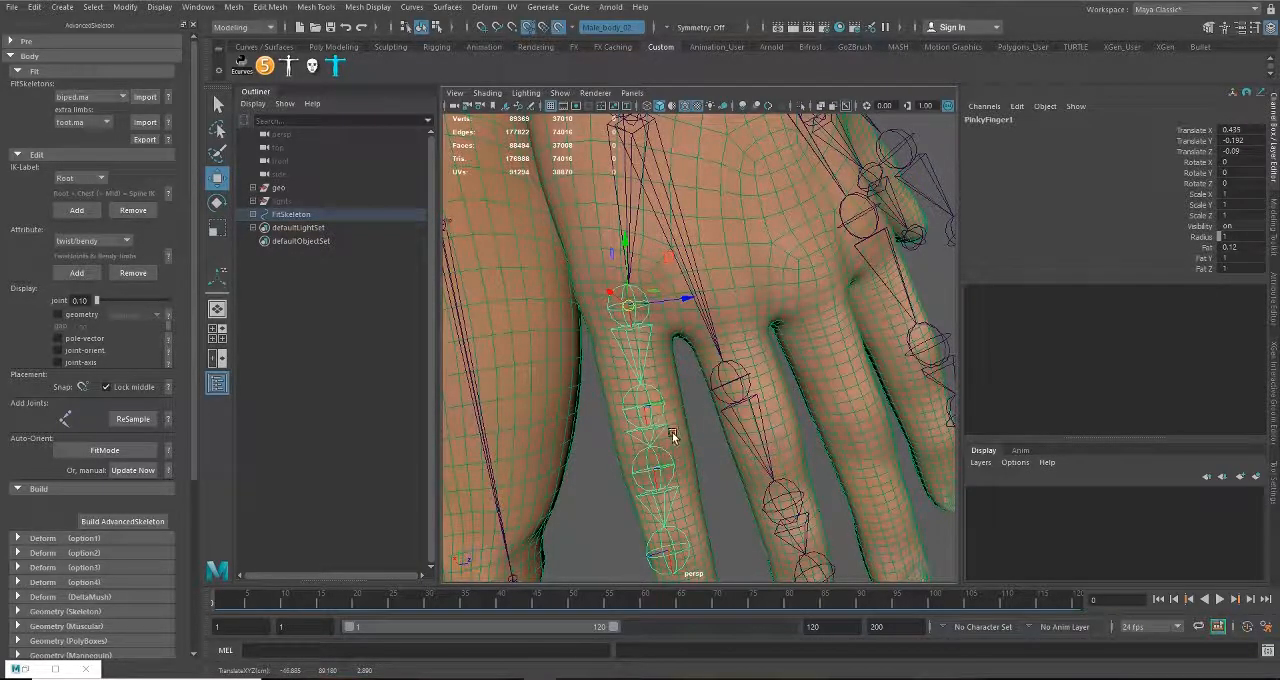
alt+drag(672, 437, 680, 411)
Step: Rotate the pinky joint chain so that it follows the direction of the pinky in the mesh
key(e)
click(698, 359)
click(673, 246)
alt+drag(673, 246, 688, 356)
alt+drag(707, 430, 718, 323)
Step: Position the middle pinky joints, including PinkyFinger3, at the pinky's knuckles inside the mesh
key(w)
alt+drag(726, 380, 715, 338)
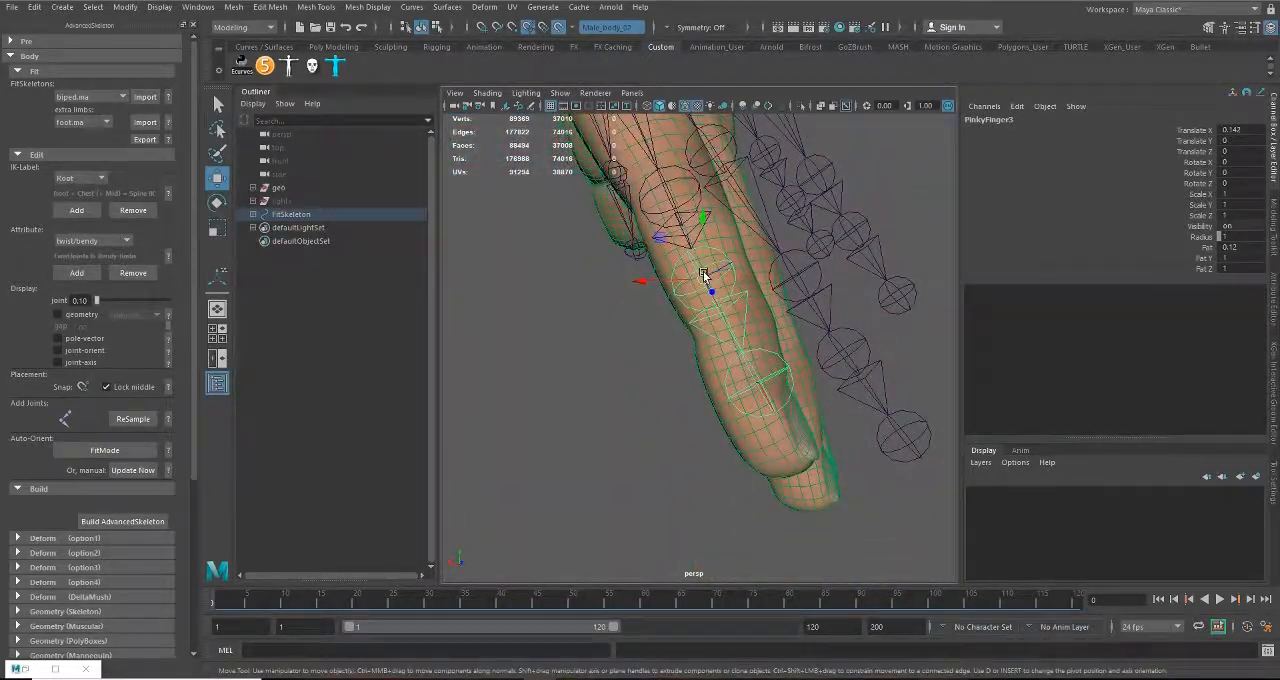
drag(704, 275, 652, 369)
alt+right_drag(652, 369, 729, 382)
alt+drag(729, 382, 748, 453)
Step: Move the PinkyFinger4 joint to the pinky's tip, at about Translate X 0.241, Y -0.014, Z -0.023
click(748, 453)
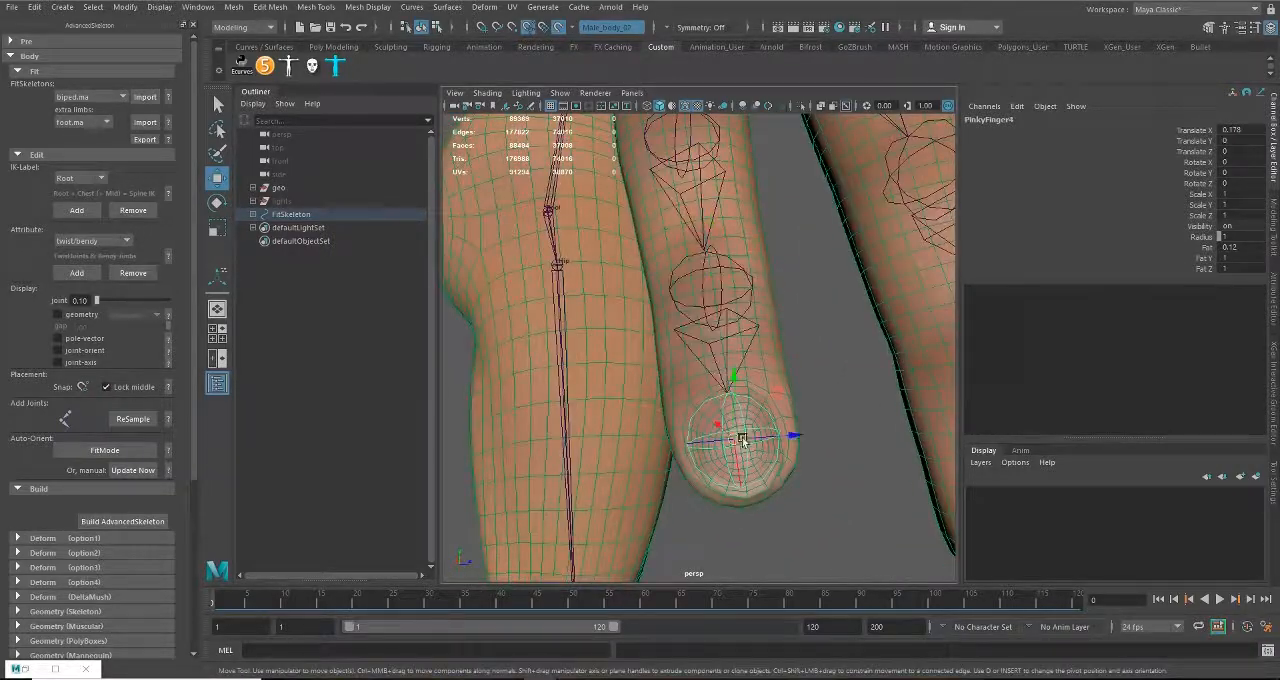
alt+middle_drag(748, 450, 735, 430)
alt+drag(725, 391, 820, 401)
alt+right_drag(831, 437, 620, 321)
alt+drag(619, 319, 508, 354)
alt+drag(746, 404, 791, 417)
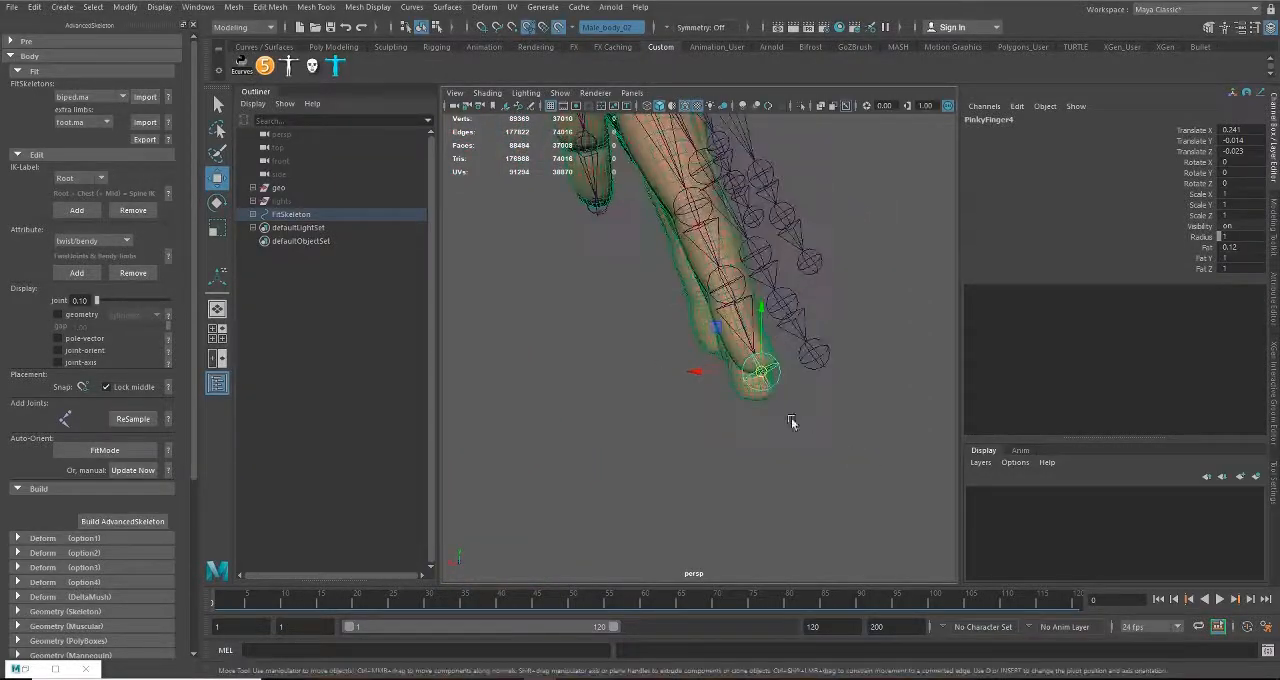
Step: Center the PinkyFinger4 joint in the fingertip at about Translate X 0.241, Y 0.001, Z -0.024
alt+middle_drag(722, 365, 738, 499)
alt+drag(750, 428, 688, 420)
alt+middle_drag(688, 405, 686, 316)
alt+right_drag(686, 316, 749, 377)
alt+drag(749, 377, 720, 408)
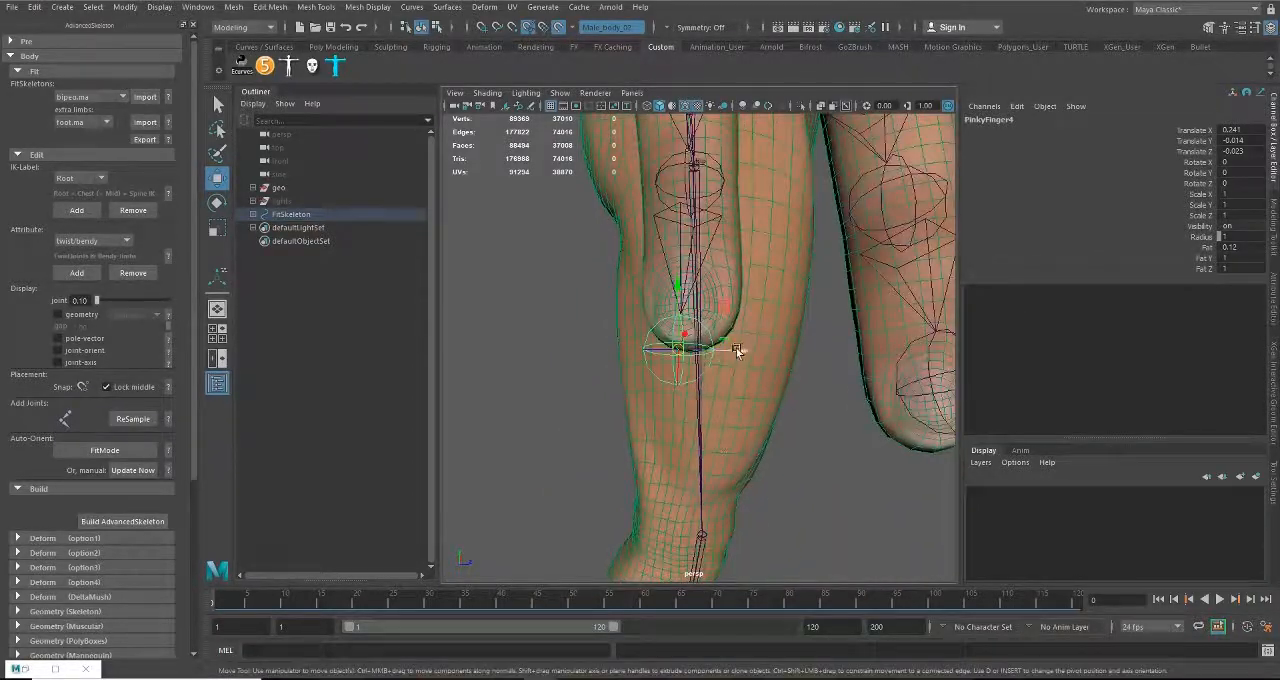
drag(737, 350, 701, 533)
alt+right_drag(701, 533, 706, 263)
alt+middle_drag(706, 263, 700, 394)
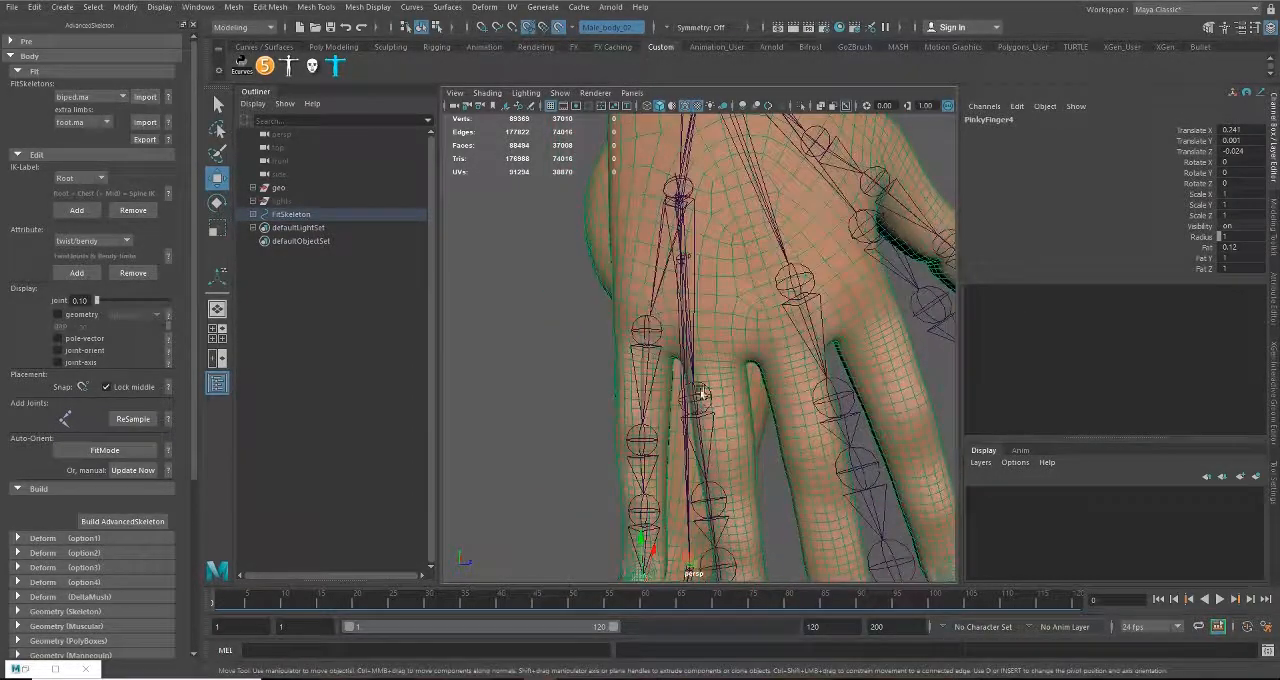
Step: Move RingFinger1 to the ring finger's base at about Translate X 0.512, Y 0.006, Z -0.06, and RingFinger2 to about X 0.363, Y -0.021, Z -0.05
click(700, 396)
drag(700, 402, 712, 340)
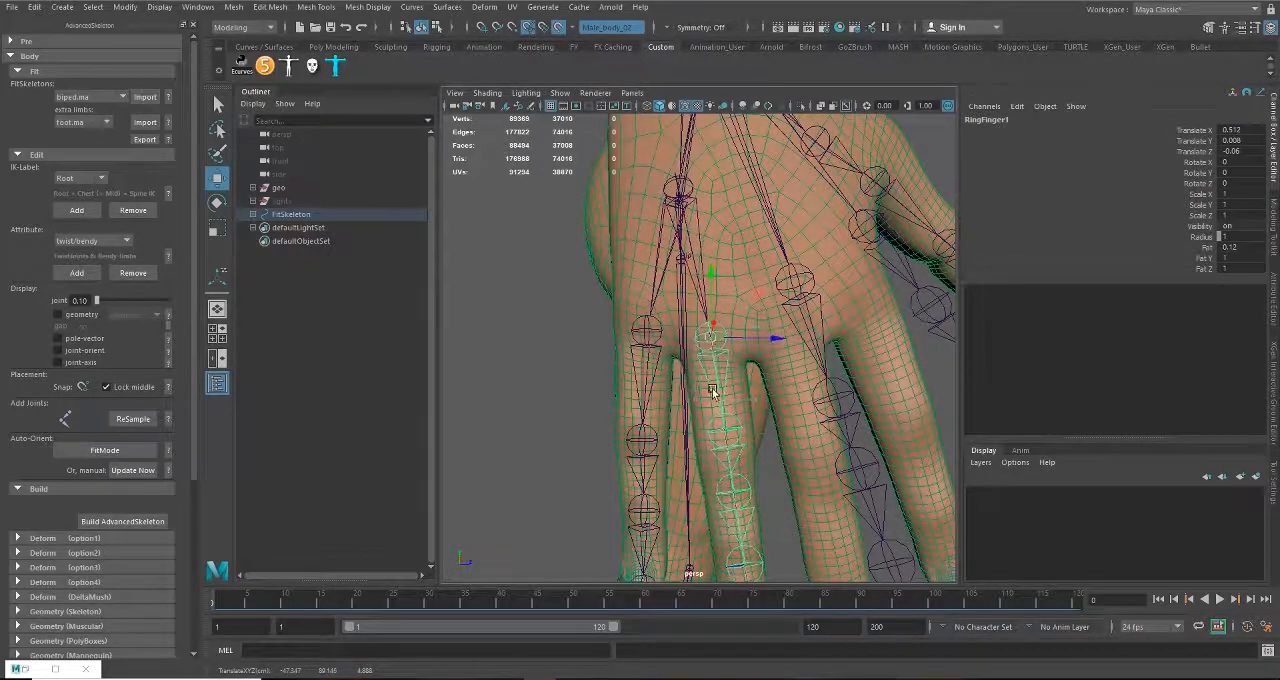
click(727, 428)
alt+drag(727, 428, 724, 372)
drag(718, 325, 712, 348)
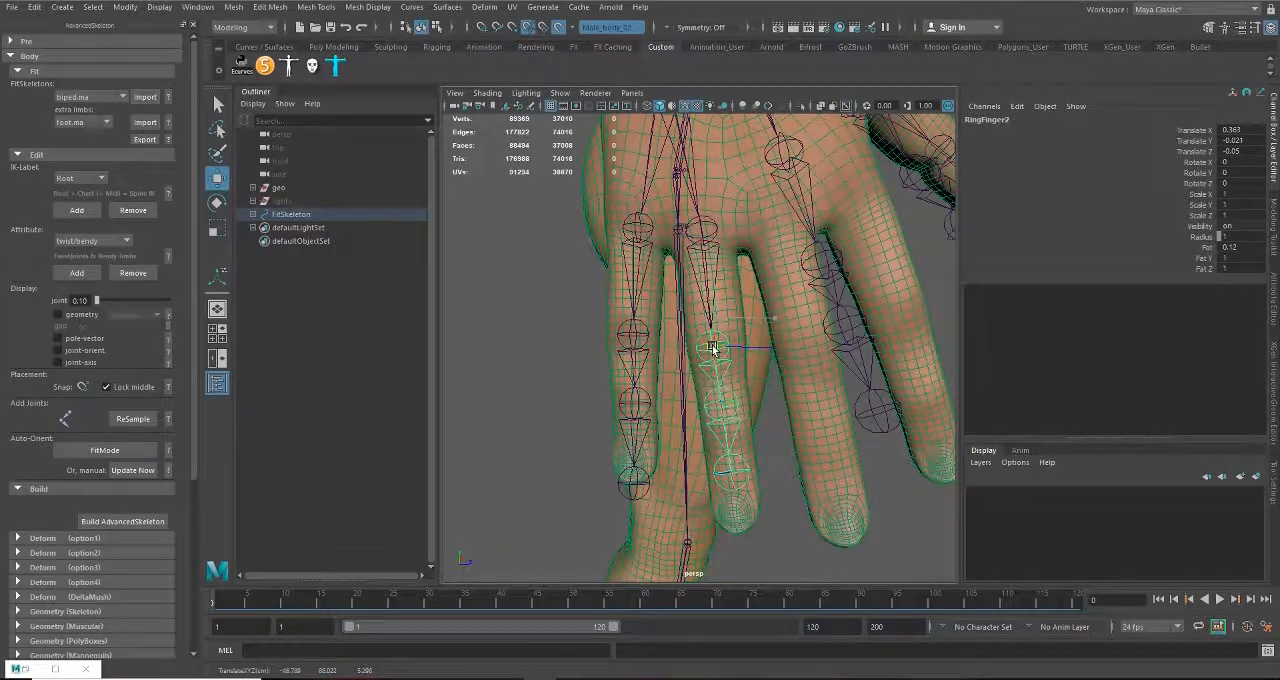
Step: Rotate RingFinger1 along the ring finger to about Rotate X 0.093, Y 11.905, Z -2.304
alt+drag(724, 414, 788, 387)
alt+drag(720, 392, 718, 302)
key(e)
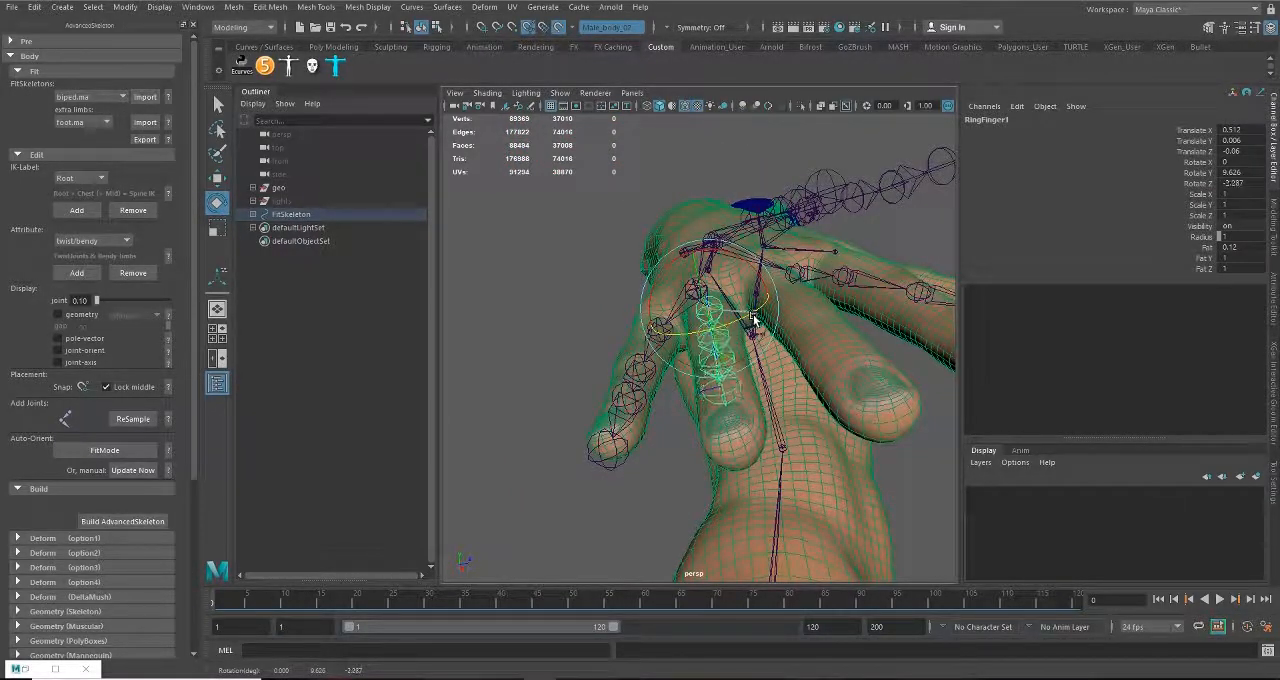
alt+drag(724, 340, 820, 375)
alt+drag(706, 303, 849, 366)
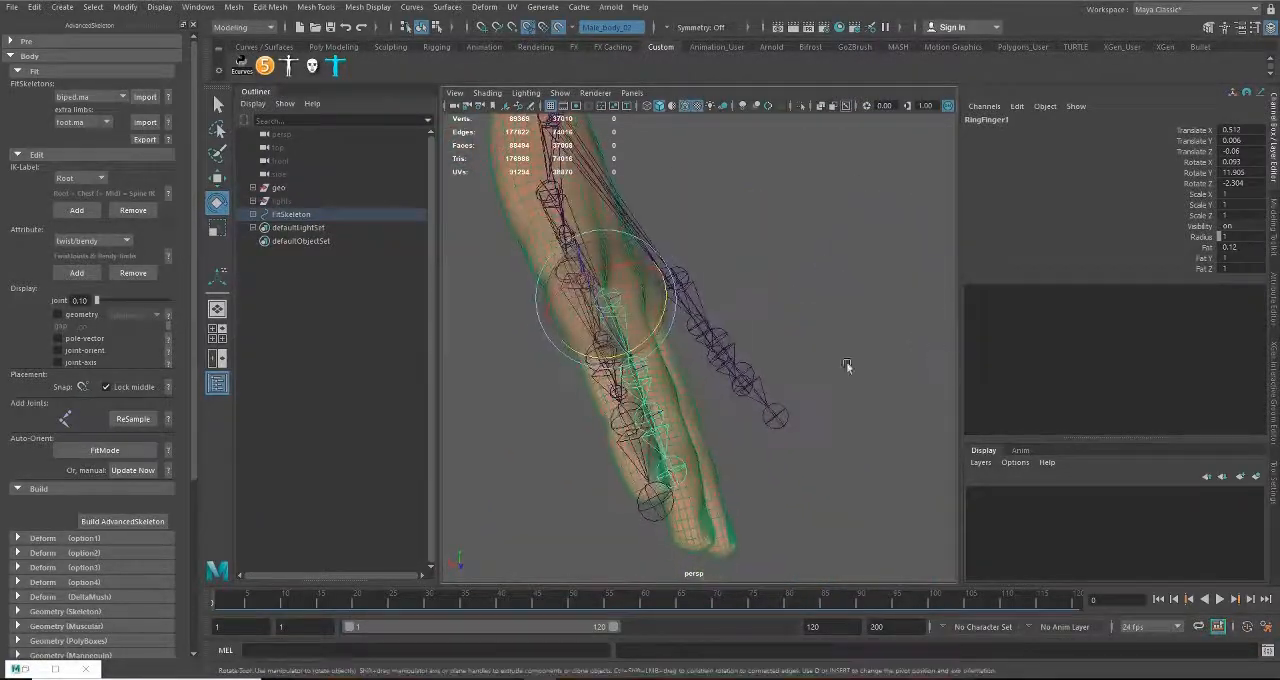
Step: Center RingFinger1 in the ring finger's base knuckle at about Translate X 0.516, Y 0.014, Z -0.055
key(w)
alt+drag(605, 318, 649, 334)
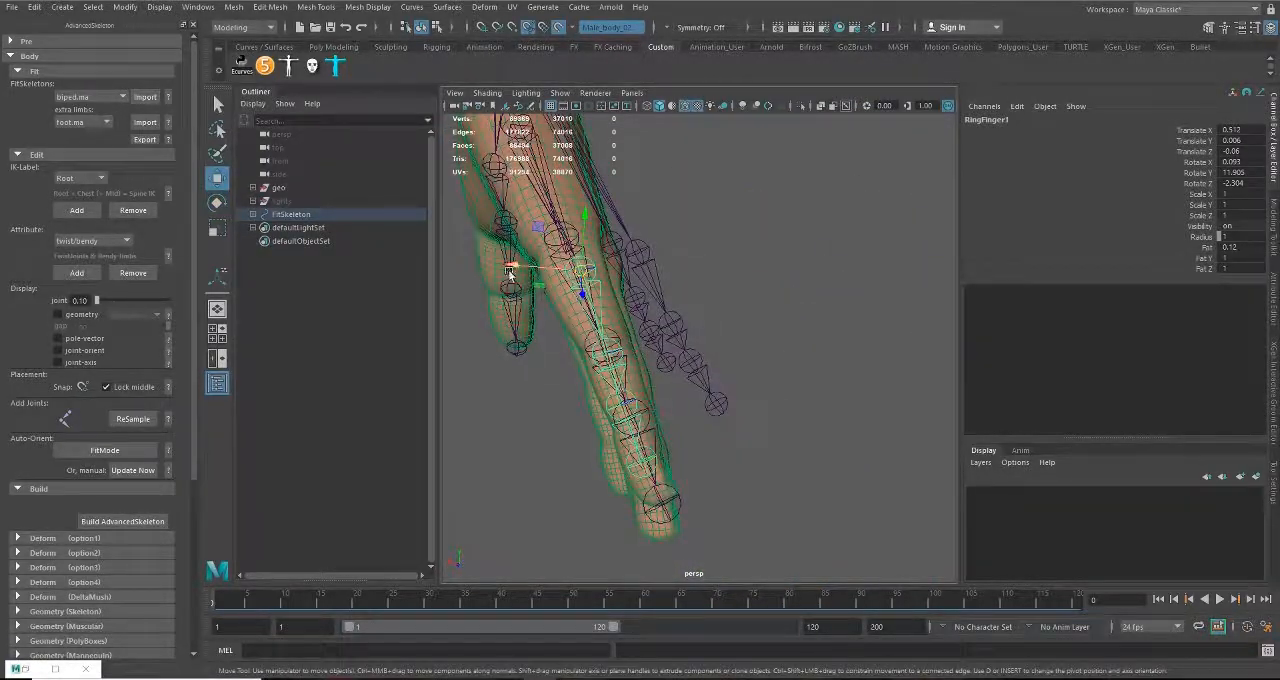
drag(510, 267, 815, 250)
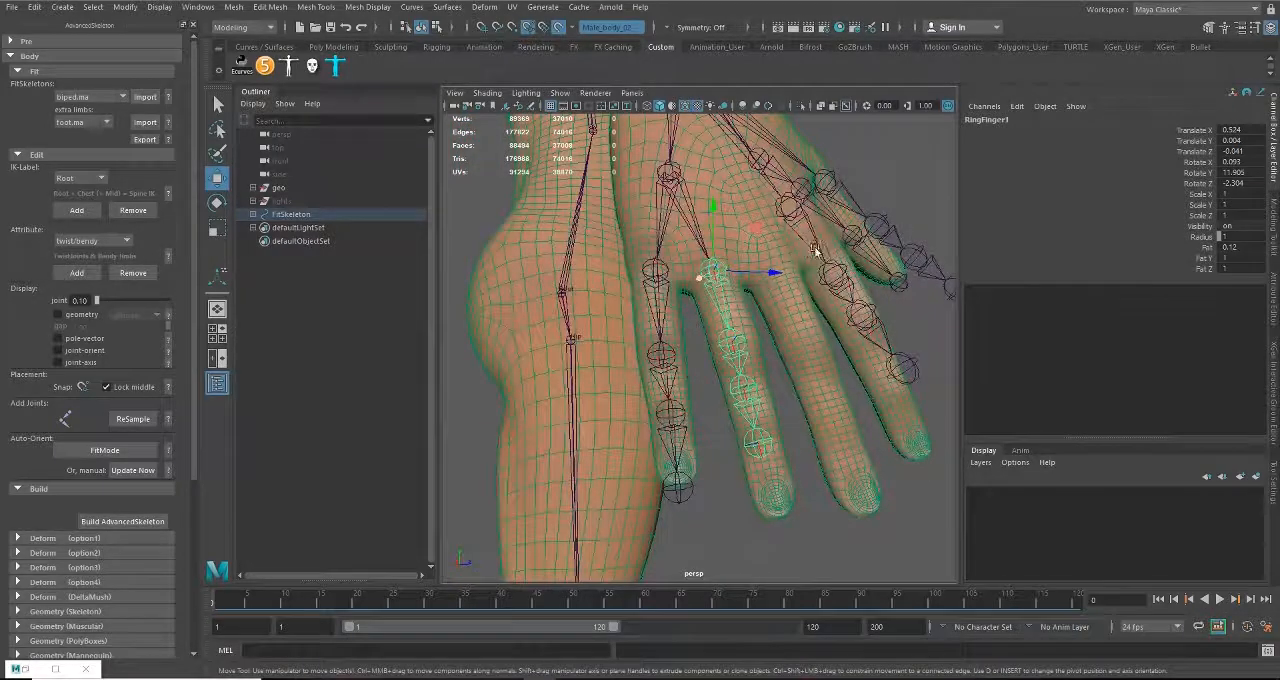
alt+right_drag(721, 261, 771, 337)
alt+drag(771, 337, 713, 249)
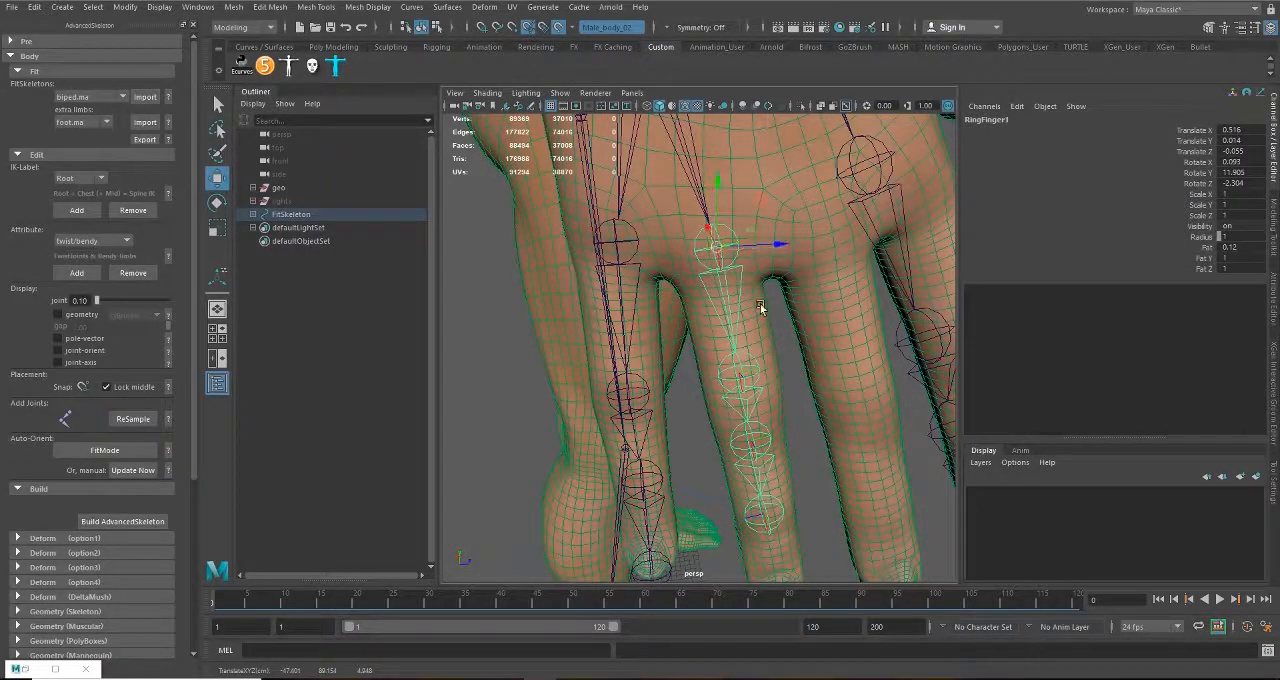
Step: Place RingFinger2 at about Translate X 0.366, Y -0.006, Z 0.021, RingFinger3 at its knuckle, and RingFinger4 at about X 0.25, Y -0.007, Z -0.05
alt+drag(760, 307, 736, 278)
alt+drag(744, 334, 734, 299)
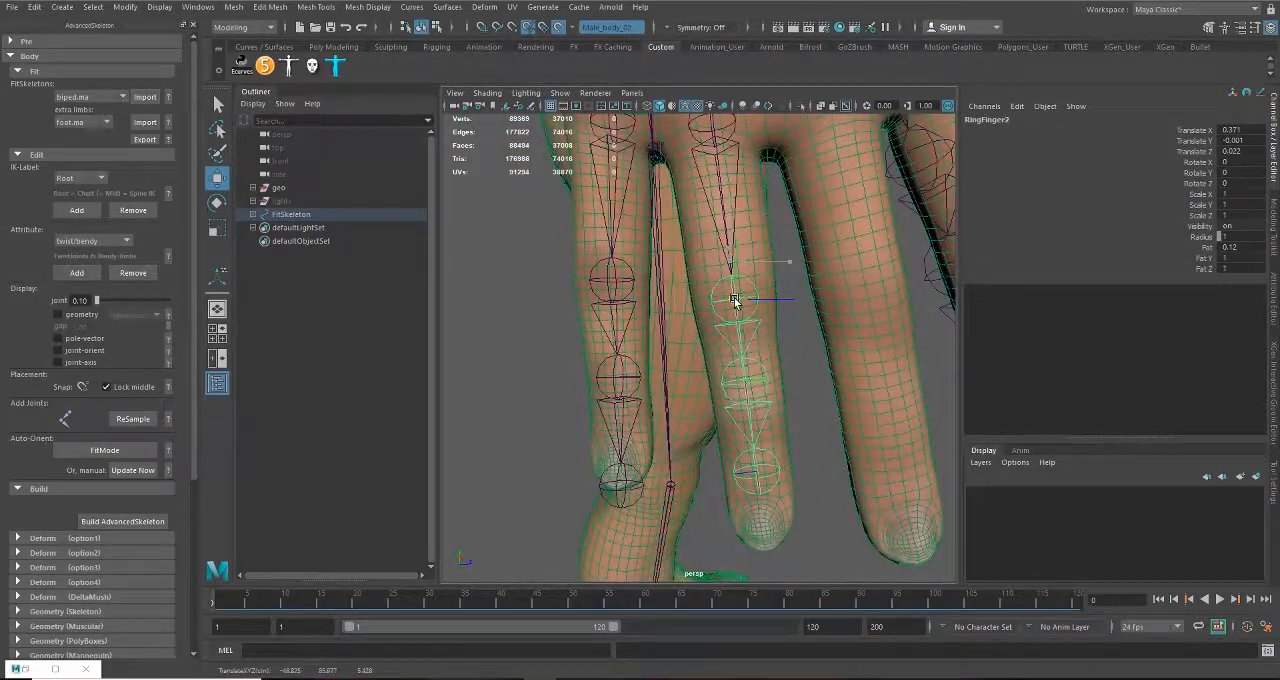
click(745, 383)
drag(745, 381, 682, 312)
alt+right_drag(682, 312, 735, 411)
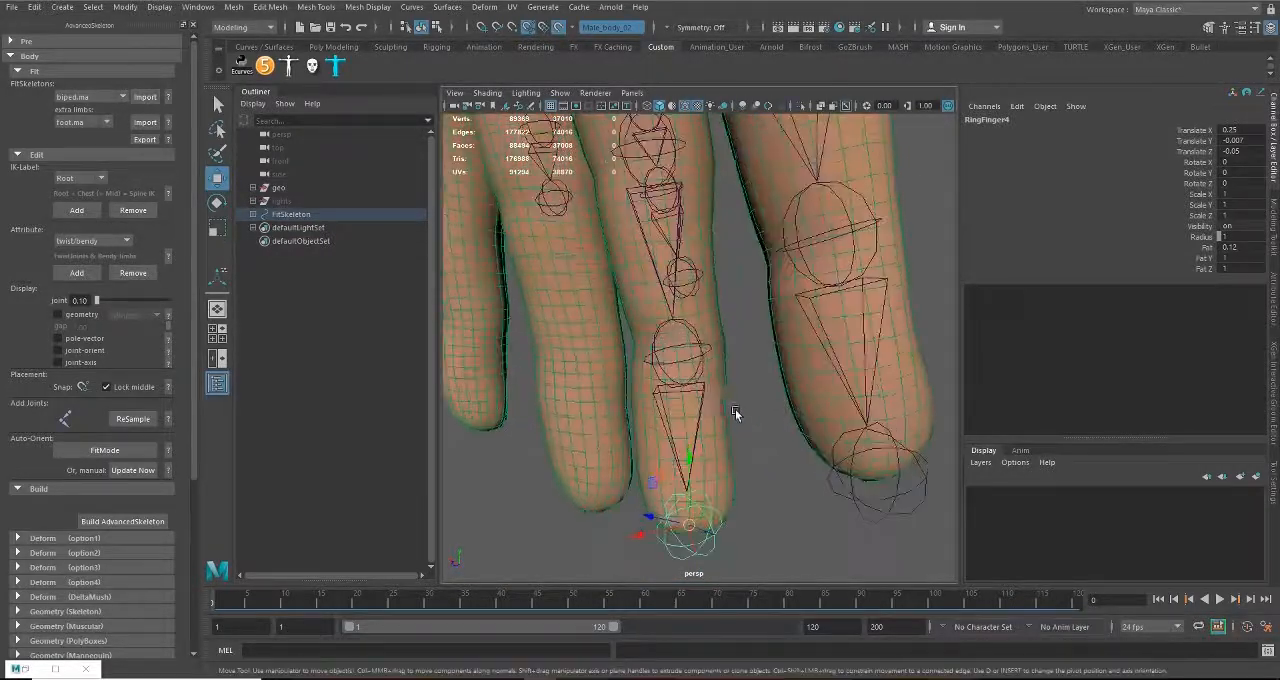
Step: Refine RingFinger2 to about Translate X 0.383, Y -0.007, Z 0.018 and RingFinger3 to about X 0.236, Y 0.006, Z 0.012
alt+drag(673, 367, 741, 371)
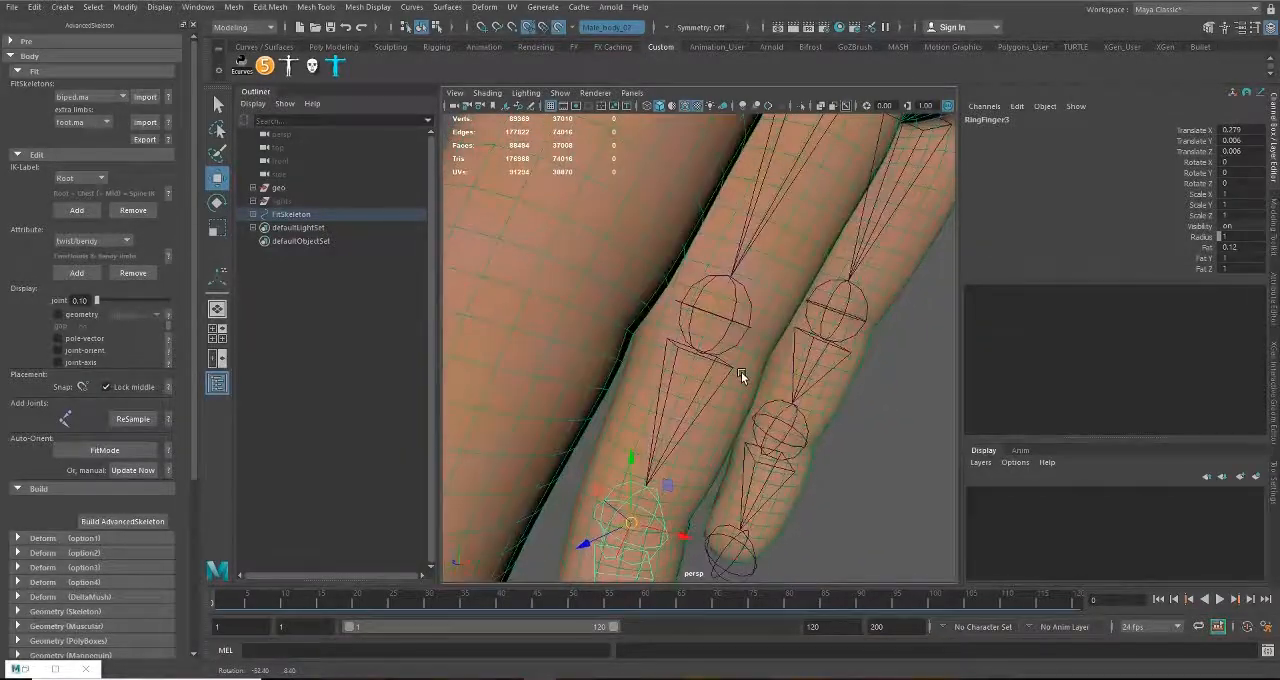
click(733, 321)
drag(714, 312, 711, 331)
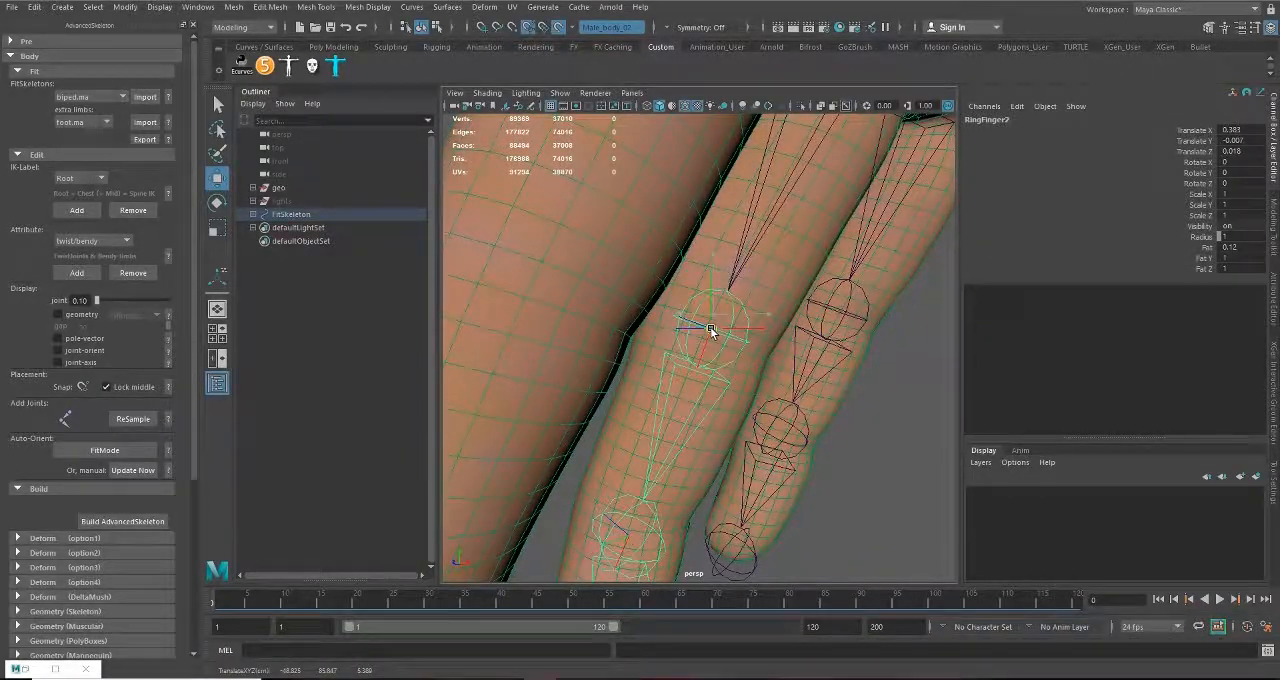
alt+drag(705, 383, 692, 339)
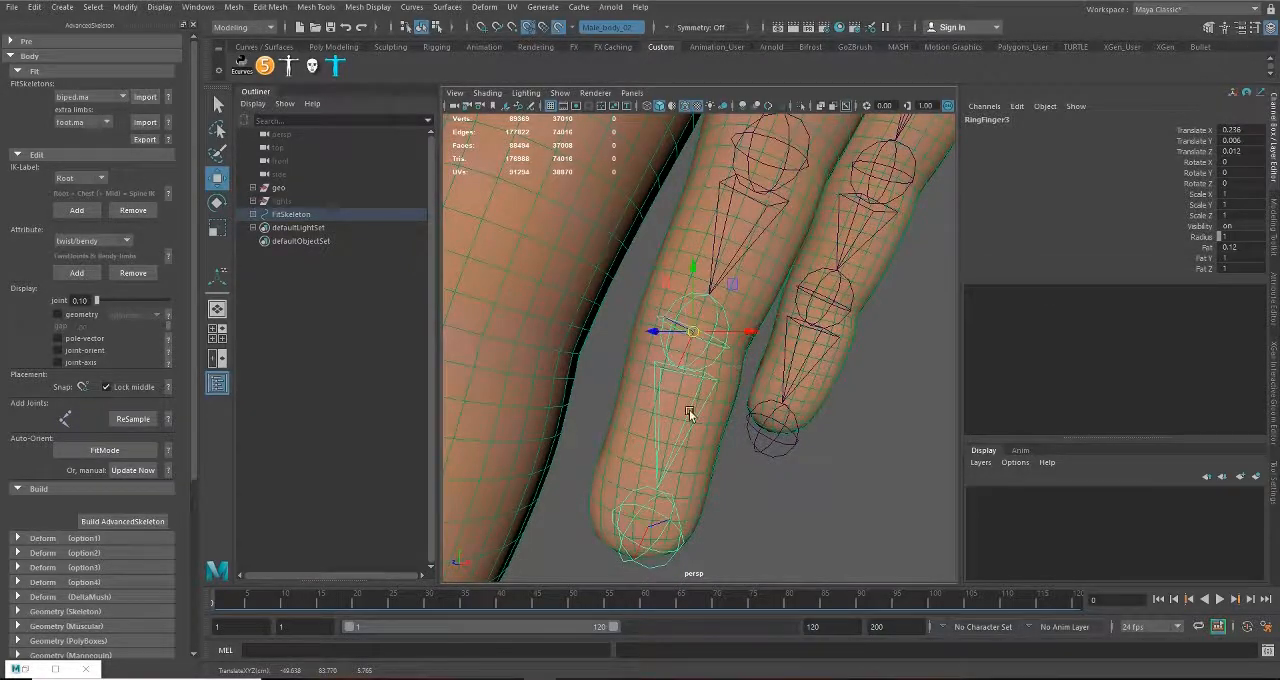
Step: Adjust the RingFinger4 joint at the ring fingertip to about Translate X 0.282, Y -0.002, Z -0.025
alt+drag(691, 410, 815, 437)
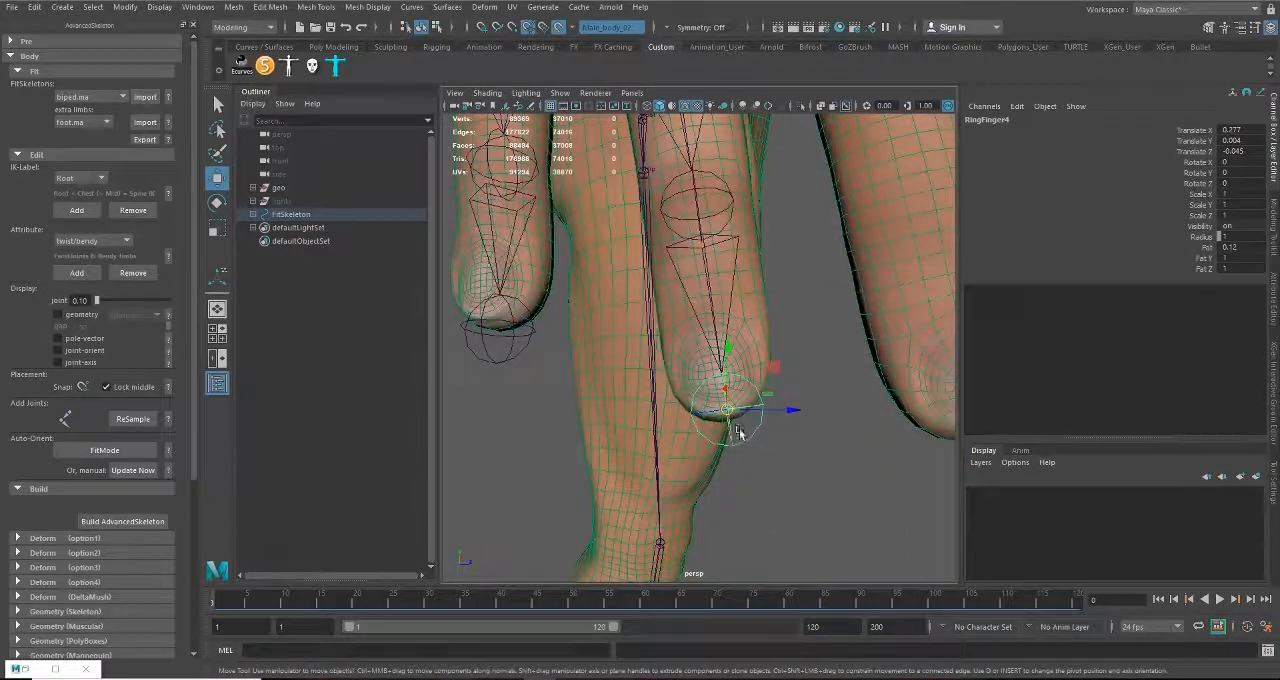
drag(730, 411, 725, 419)
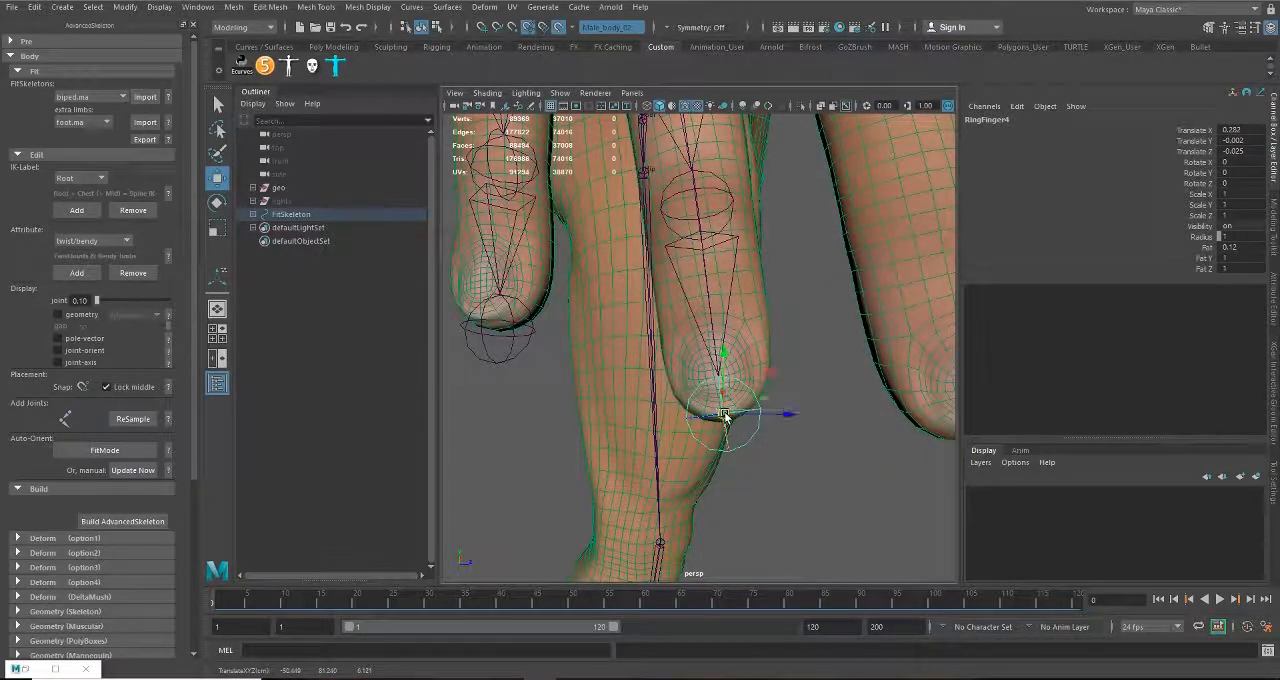
alt+right_drag(727, 418, 689, 388)
alt+middle_drag(703, 443, 680, 360)
Step: Move MiddleFinger1 to the middle finger's base knuckle, at about Translate X 0.979, Y -0.017, Z -0.254
alt+right_drag(680, 360, 709, 380)
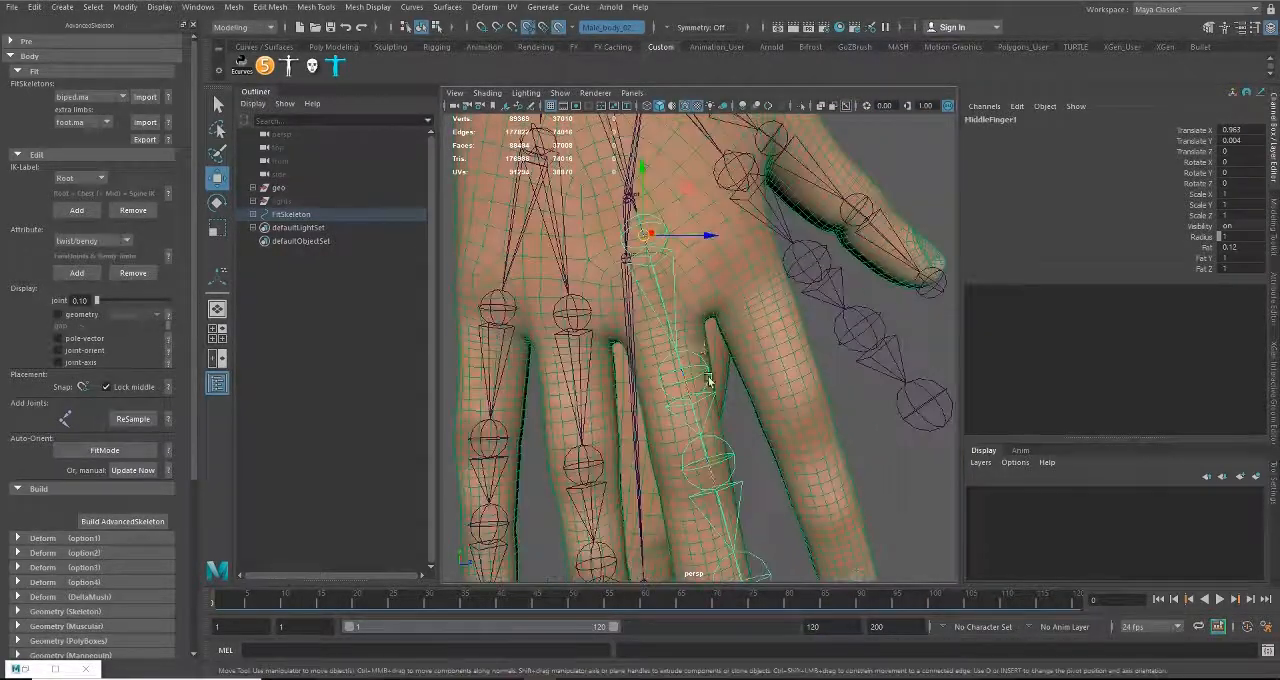
drag(643, 239, 654, 322)
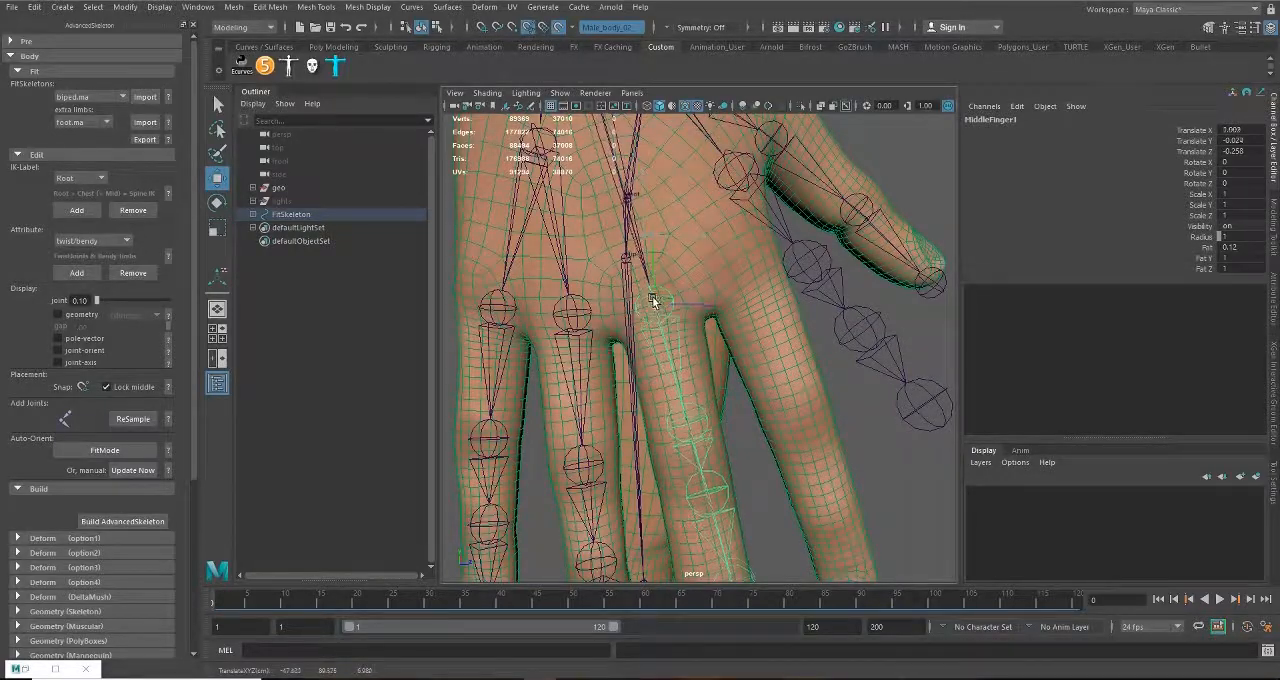
click(696, 408)
alt+drag(714, 448, 410, 421)
alt+middle_drag(731, 446, 733, 452)
alt+drag(731, 452, 815, 284)
alt+drag(708, 205, 705, 247)
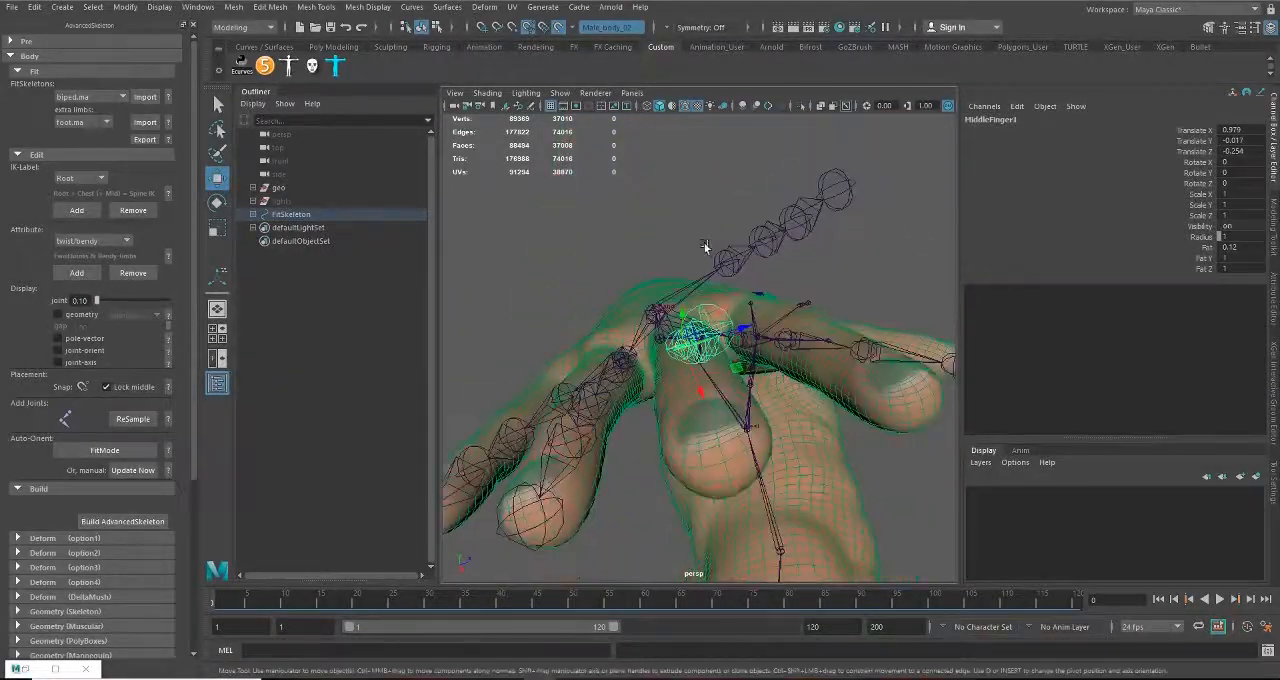
Step: Rotate MiddleFinger1 along the middle finger to about Rotate X 0.122, Y 10.811, Z -3.646
key(e)
drag(679, 338, 680, 330)
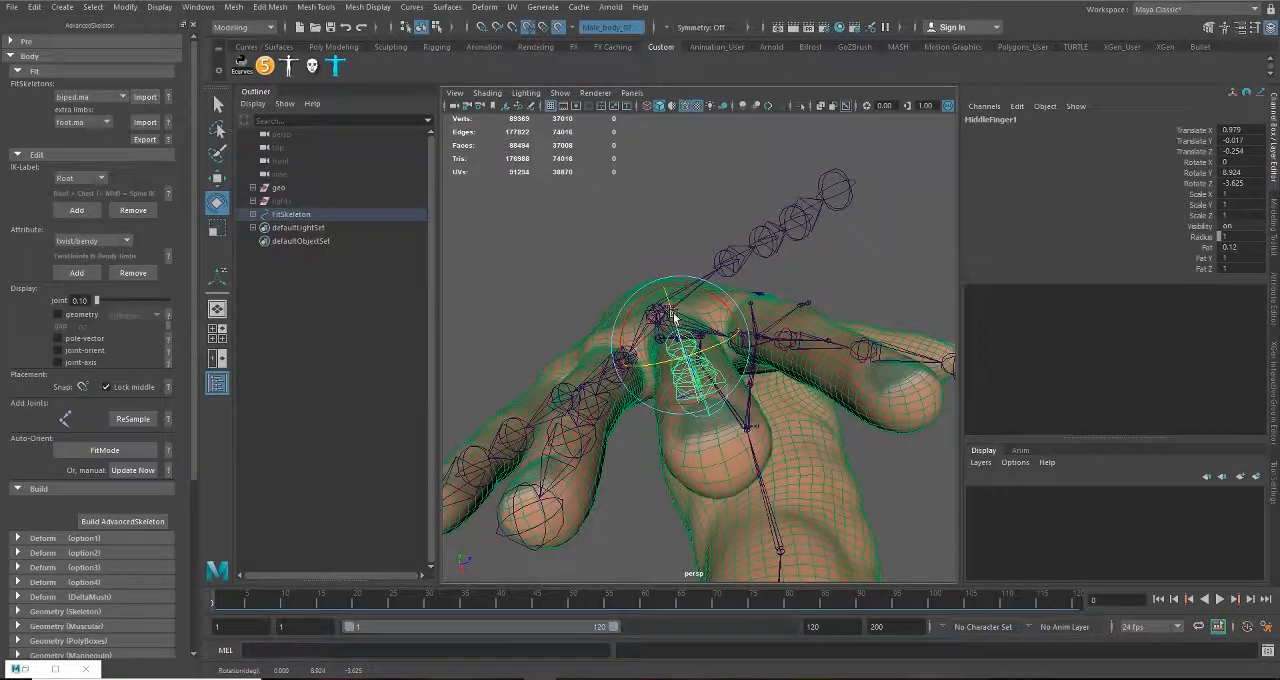
alt+drag(674, 318, 699, 360)
Step: Fit the middle finger joints to the mesh, with MiddleFinger3 at about Translate X 0.25, Y 0.003, Z -0.005
key(w)
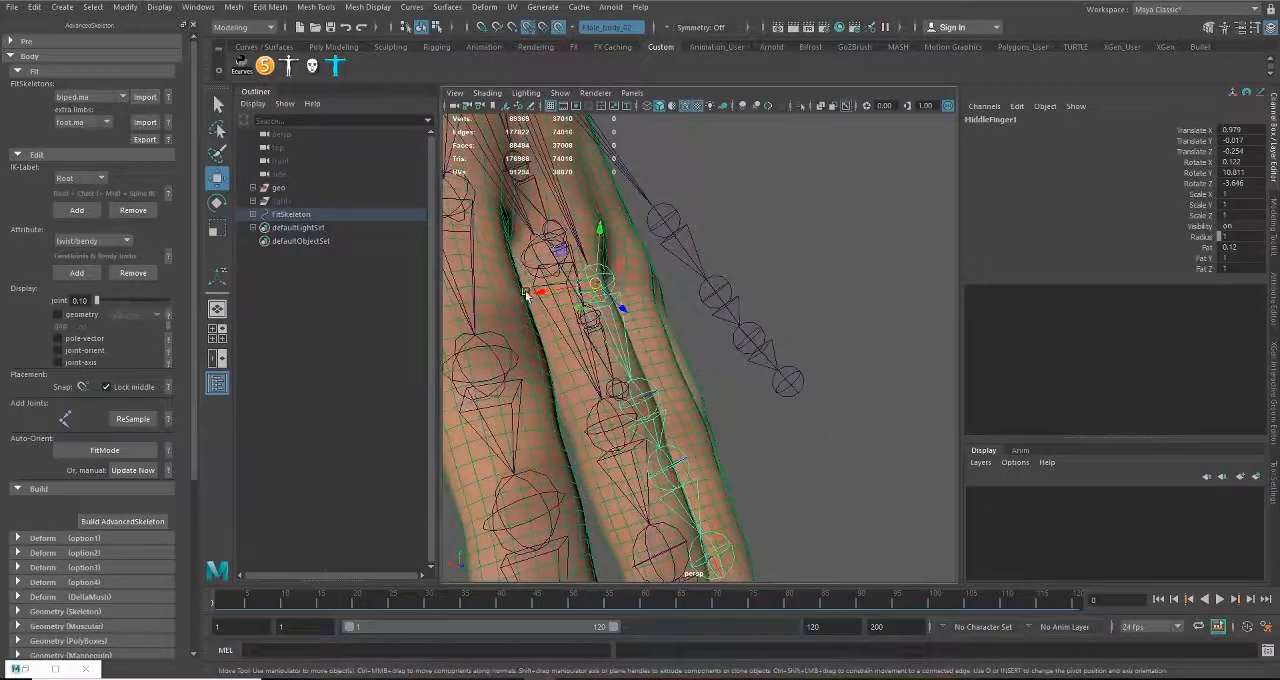
drag(533, 293, 543, 293)
alt+drag(634, 306, 674, 299)
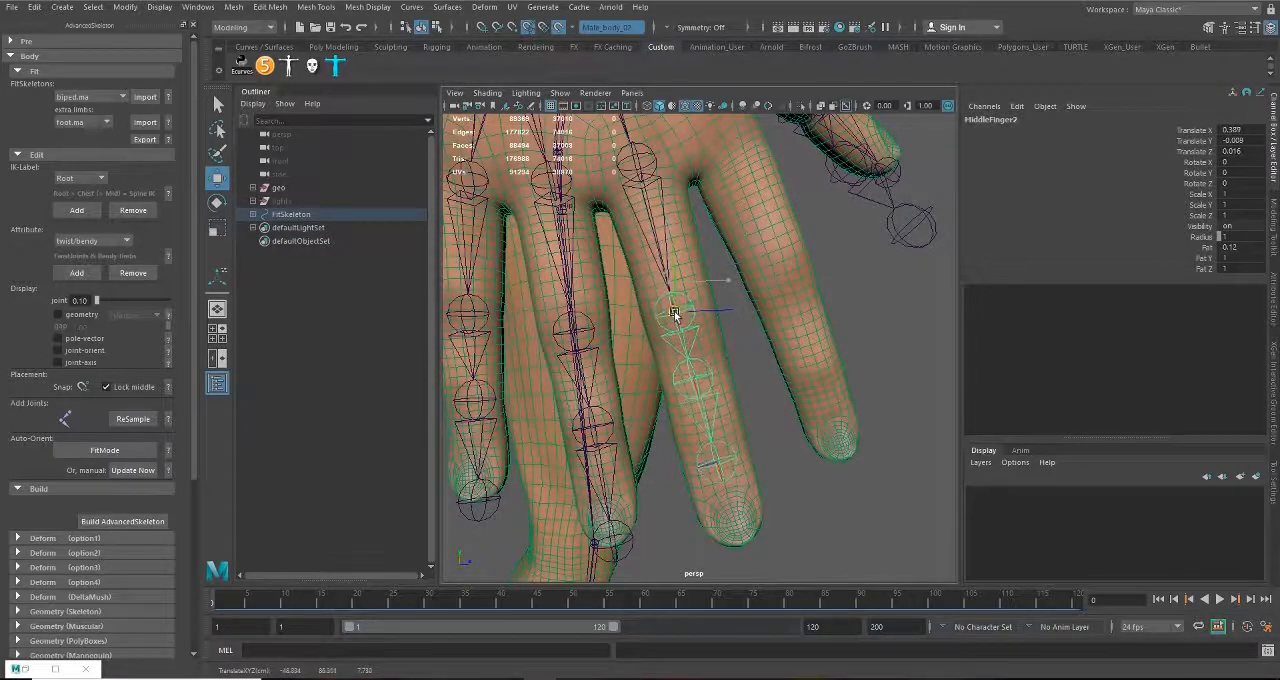
alt+drag(680, 320, 762, 330)
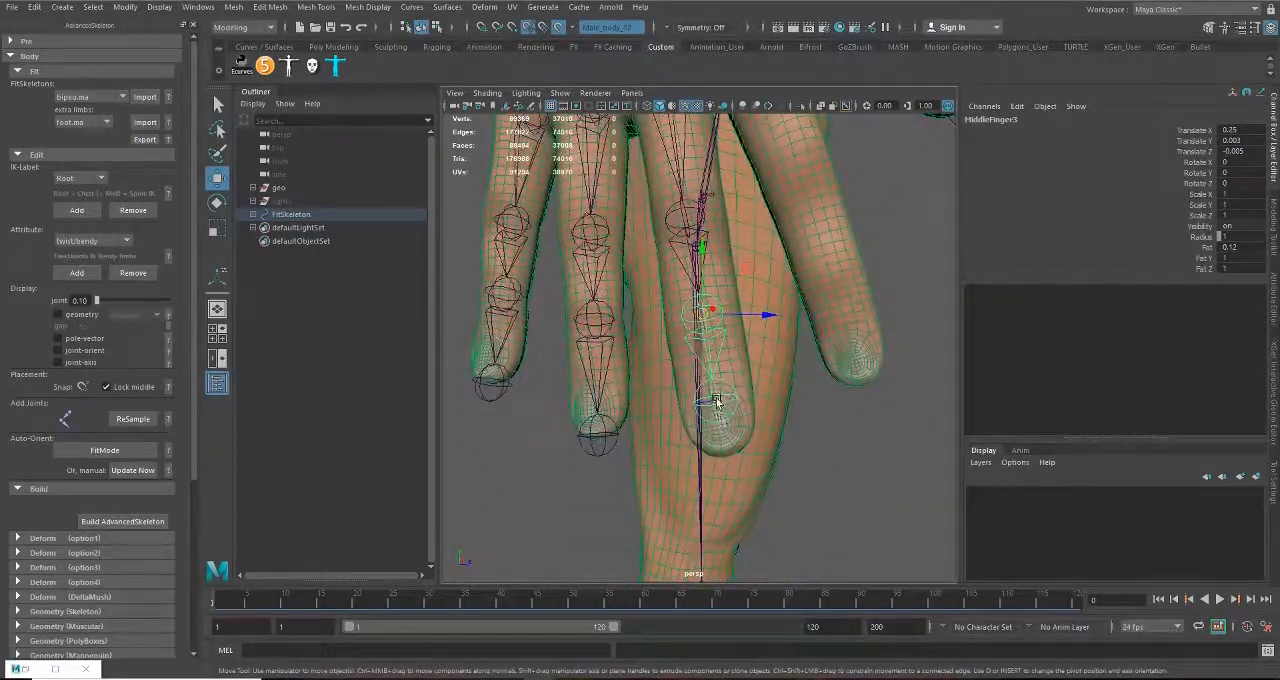
drag(715, 407, 741, 325)
Step: Place IndexFinger1 at the index finger's base, about Translate X 0.941, Y 0.205, Z -0.262, and rotate it to about Y 22.786, Z -12.34
drag(709, 248, 745, 330)
key(e)
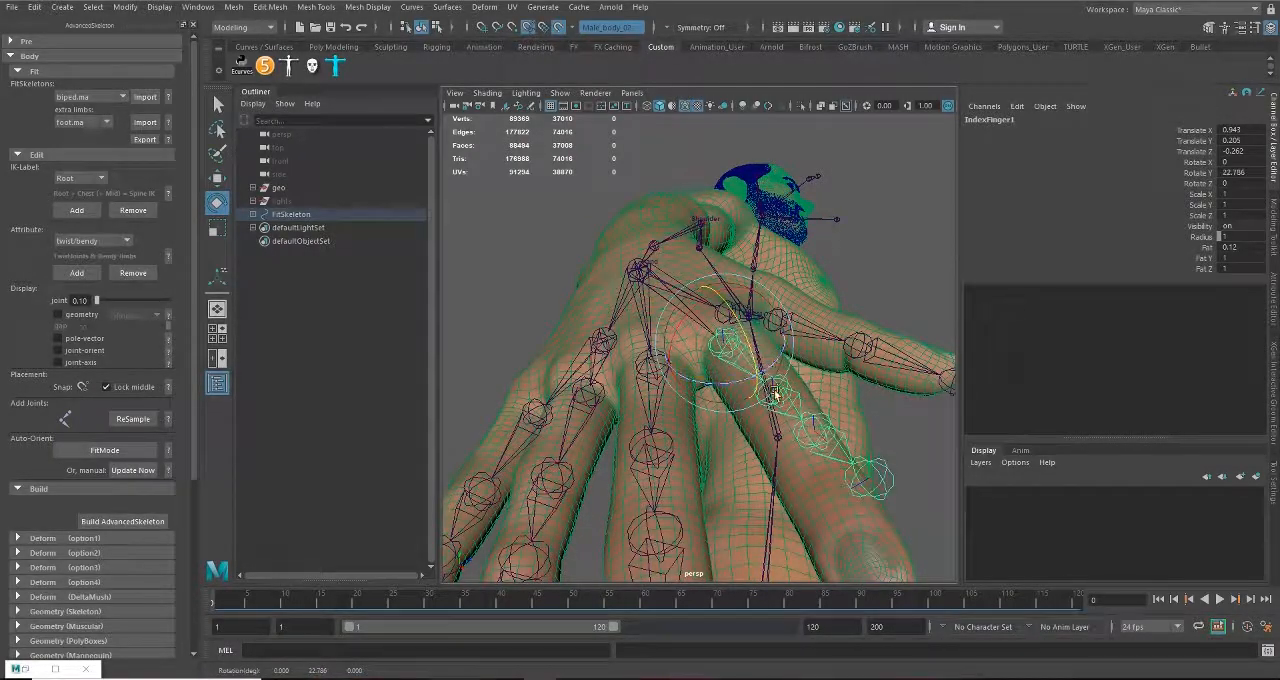
alt+drag(735, 383, 770, 375)
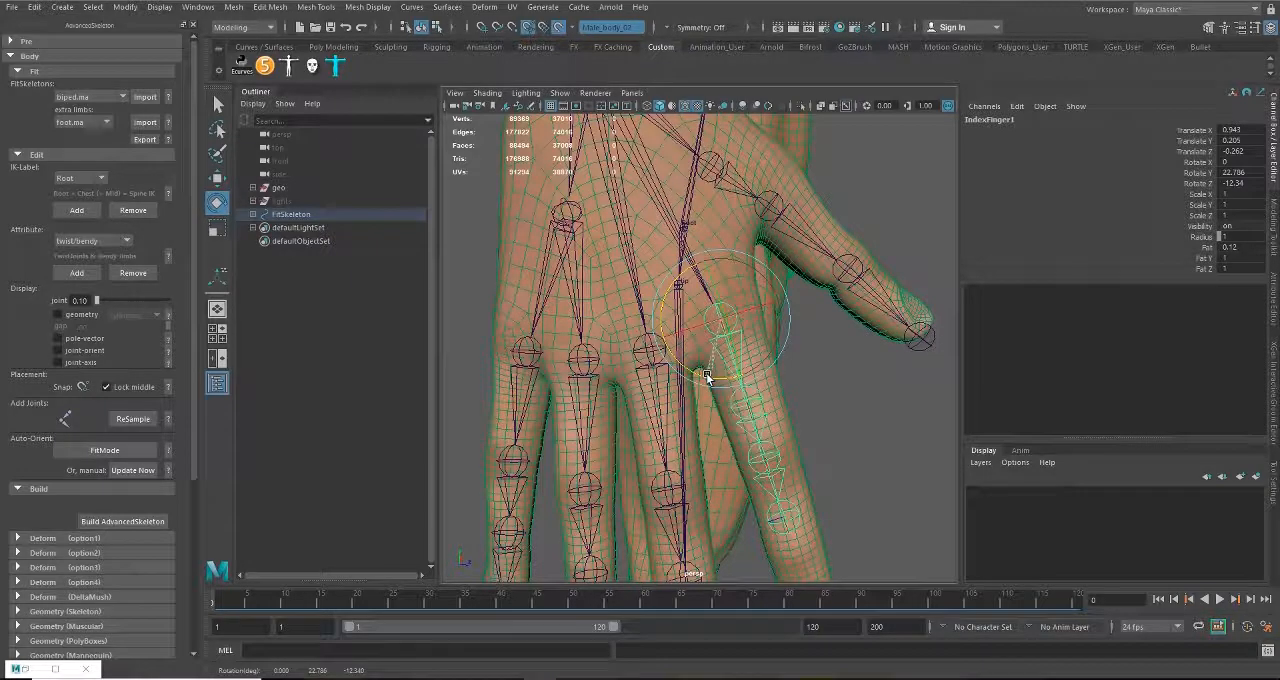
Step: Move IndexFinger1 to about Translate X 0.975, Y 0.217, Z -0.263 and rotate it to about X -2.182, Y 13.005, Z -11.667
key(w)
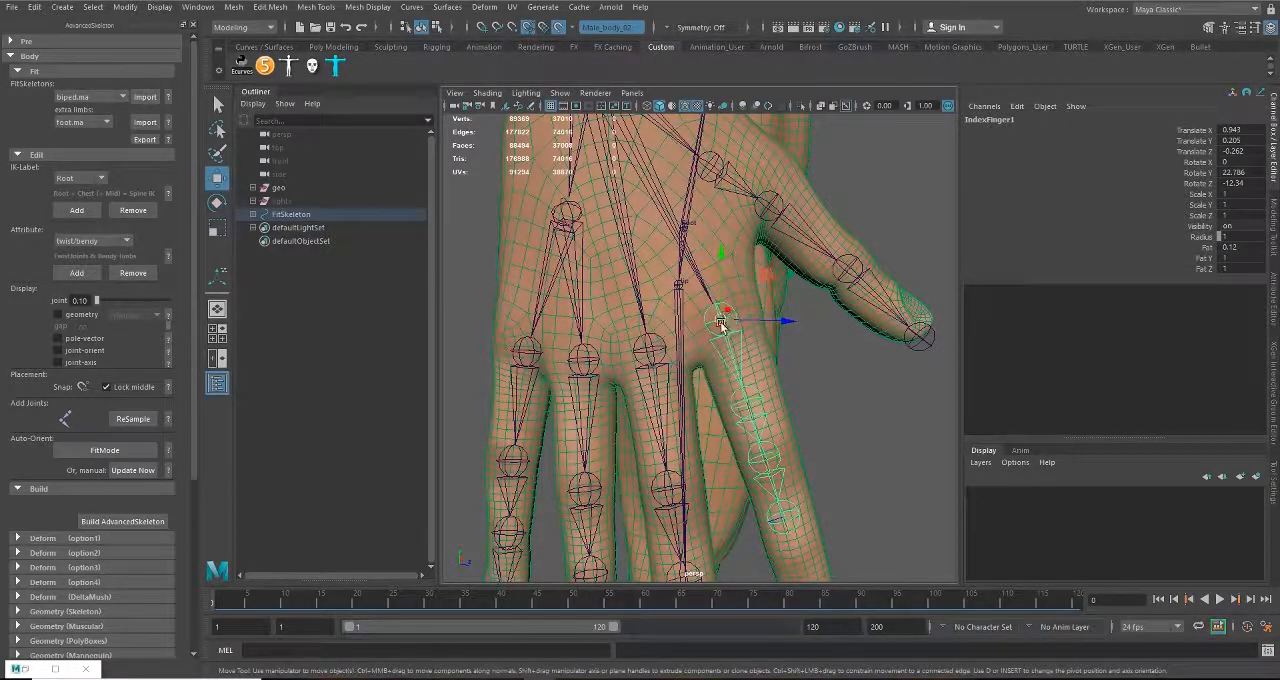
drag(721, 323, 718, 285)
key(e)
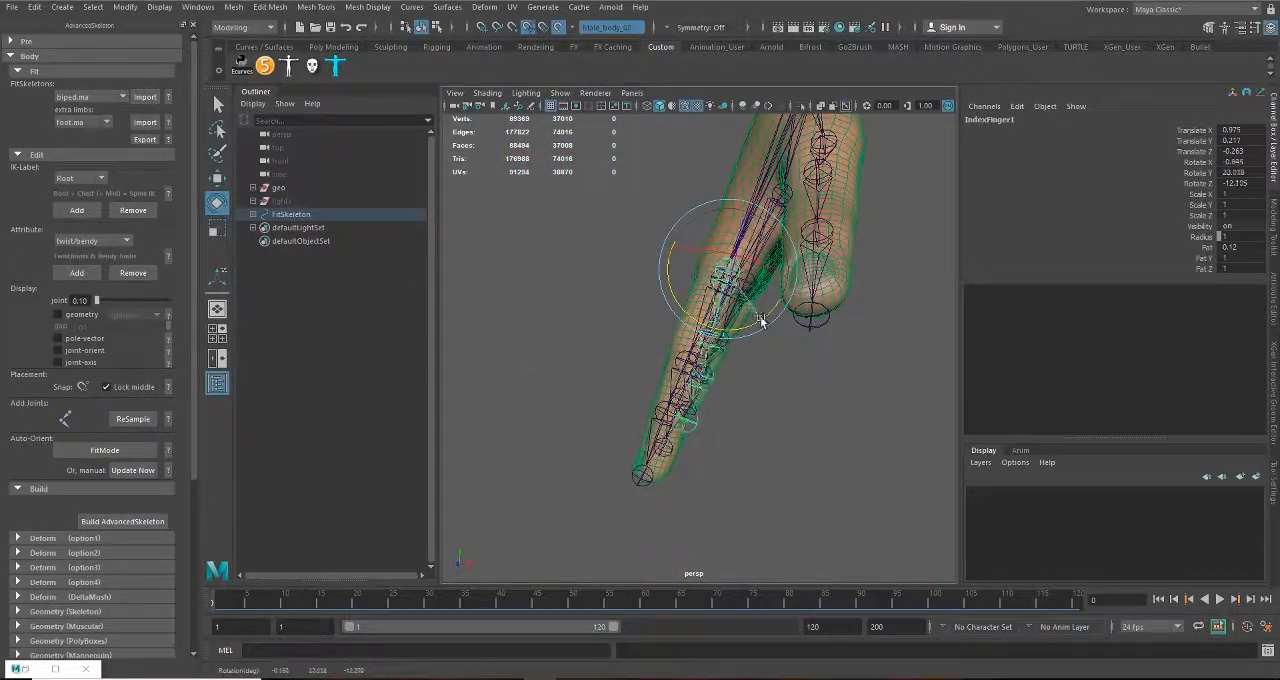
mouse_move(758, 322)
alt+mouse_down()
mouse_move(789, 346)
mouse_move(857, 340)
mouse_move(690, 330)
mouse_move(661, 263)
mouse_move(716, 474)
mouse_move(606, 517)
mouse_move(714, 373)
mouse_move(710, 418)
mouse_move(729, 429)
mouse_move(697, 190)
mouse_move(777, 246)
mouse_move(734, 316)
alt+mouse_up()
key(w)
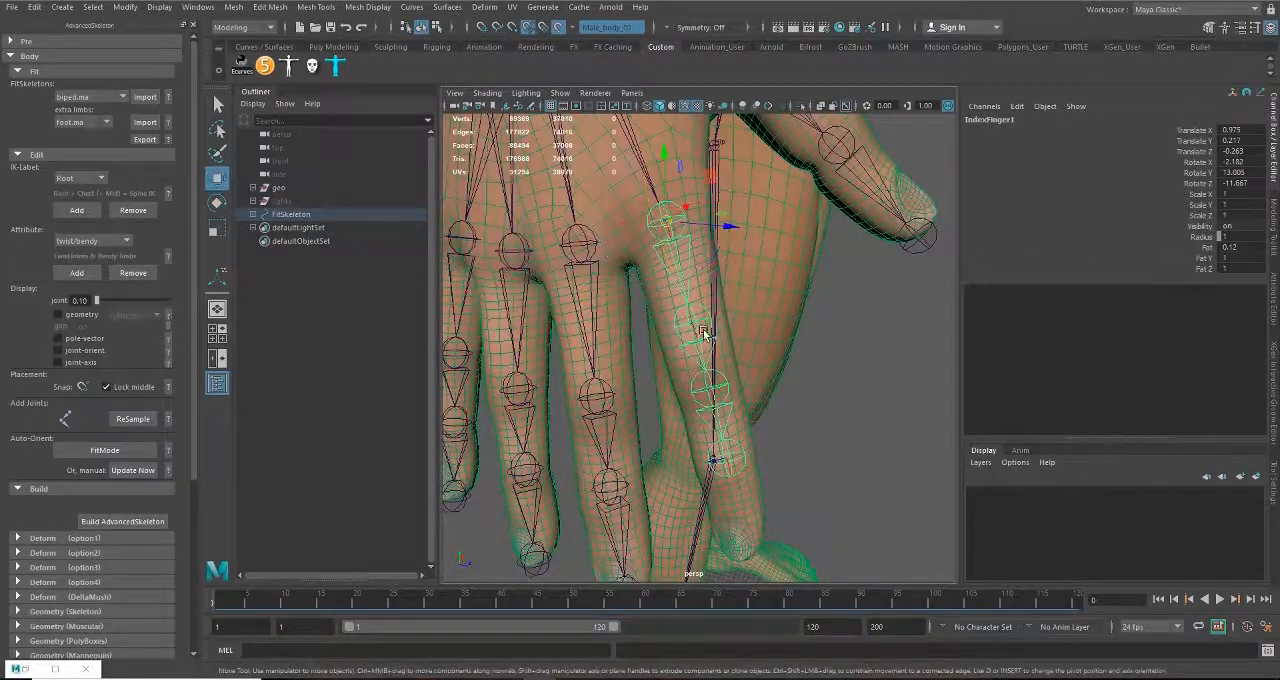
alt+drag(685, 368, 609, 406)
key(ctrl+z)
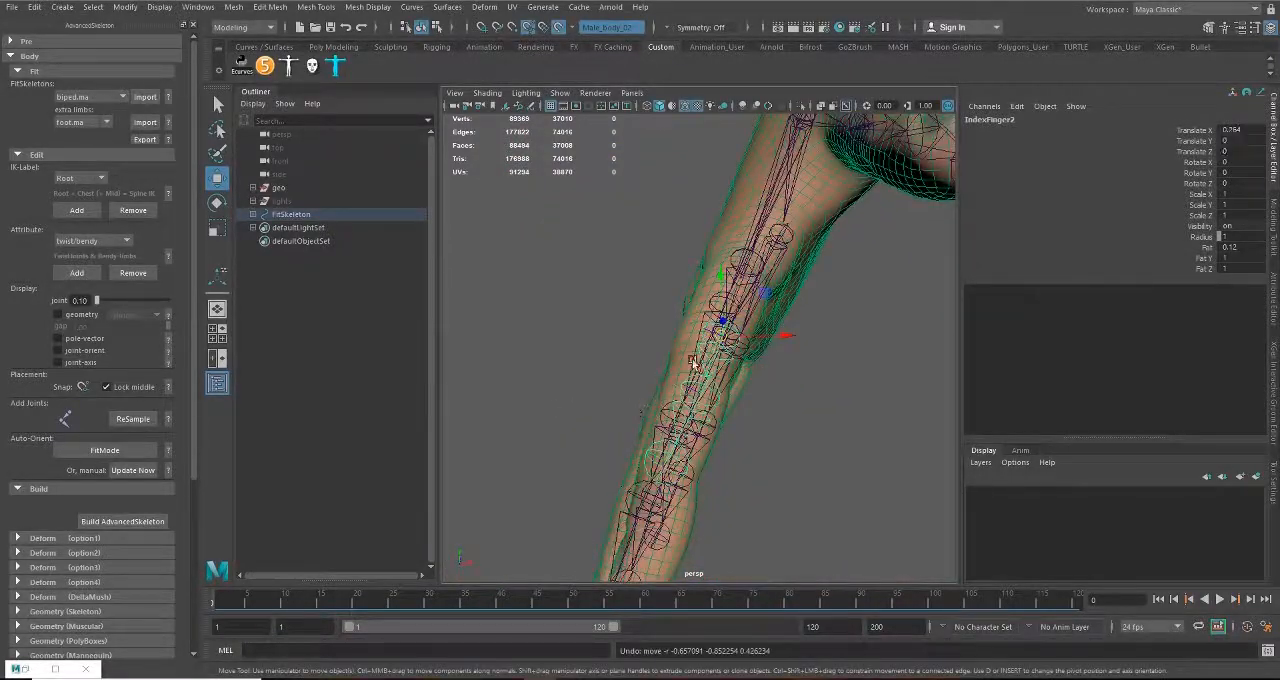
Step: Rotate IndexFinger1 along the index finger to about Rotate X -1.357, Y 16.835, Z -11.88
alt+drag(693, 362, 795, 337)
key(e)
drag(700, 358, 716, 387)
click(668, 285)
drag(676, 280, 537, 345)
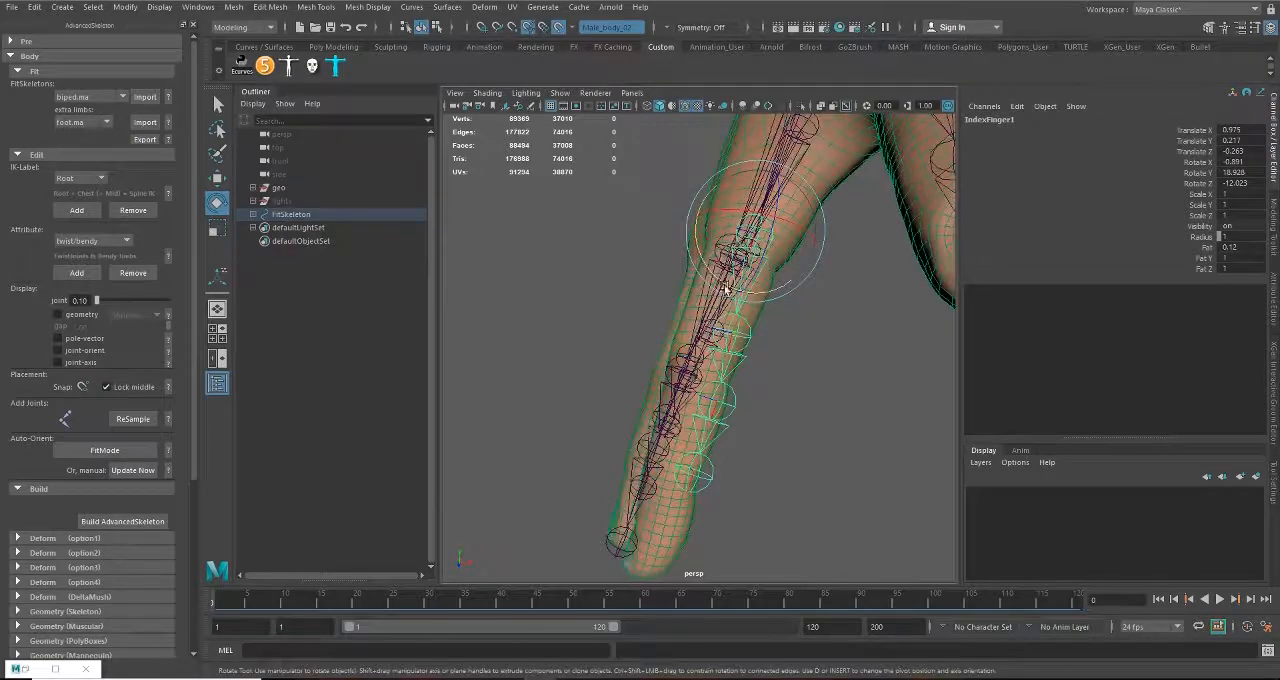
drag(725, 283, 720, 282)
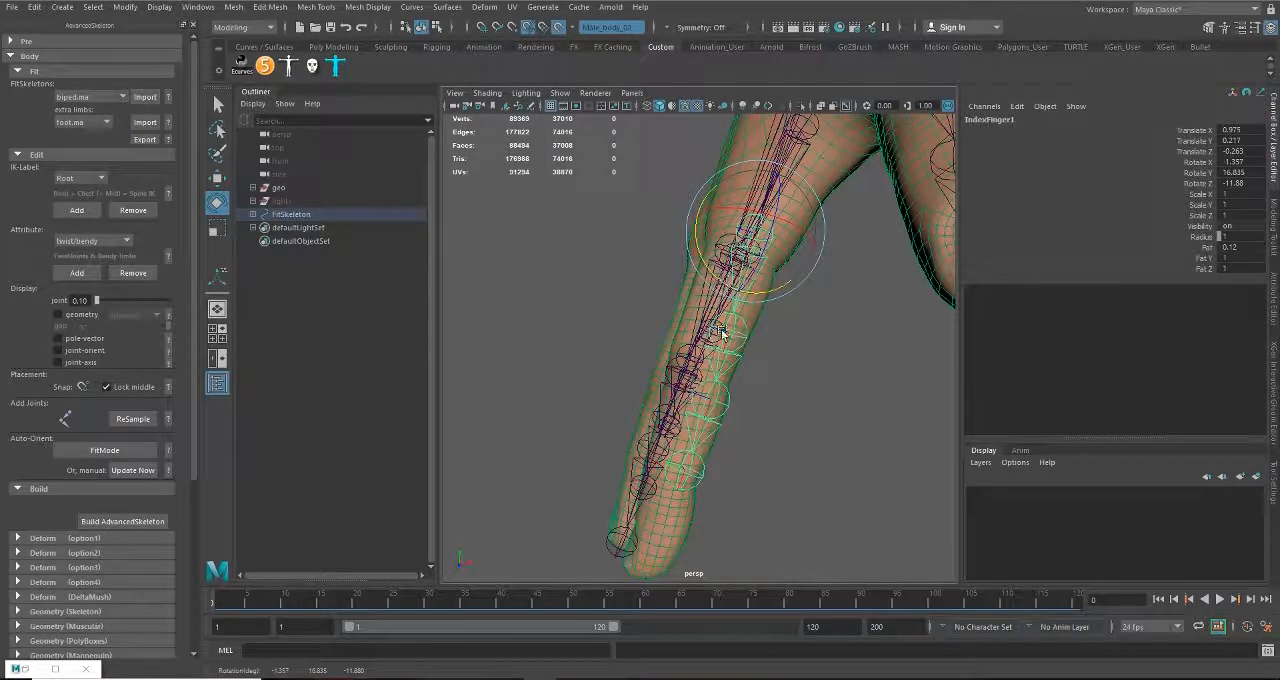
alt+drag(722, 333, 823, 282)
Step: Fit the remaining index finger joints, with IndexFinger2 at about Translate X 0.37, Y -0.001, Z 0.044 and IndexFinger4 at X 0.263, Y -0.014, Z -0.023
click(694, 262)
alt+drag(694, 264, 707, 385)
key(w)
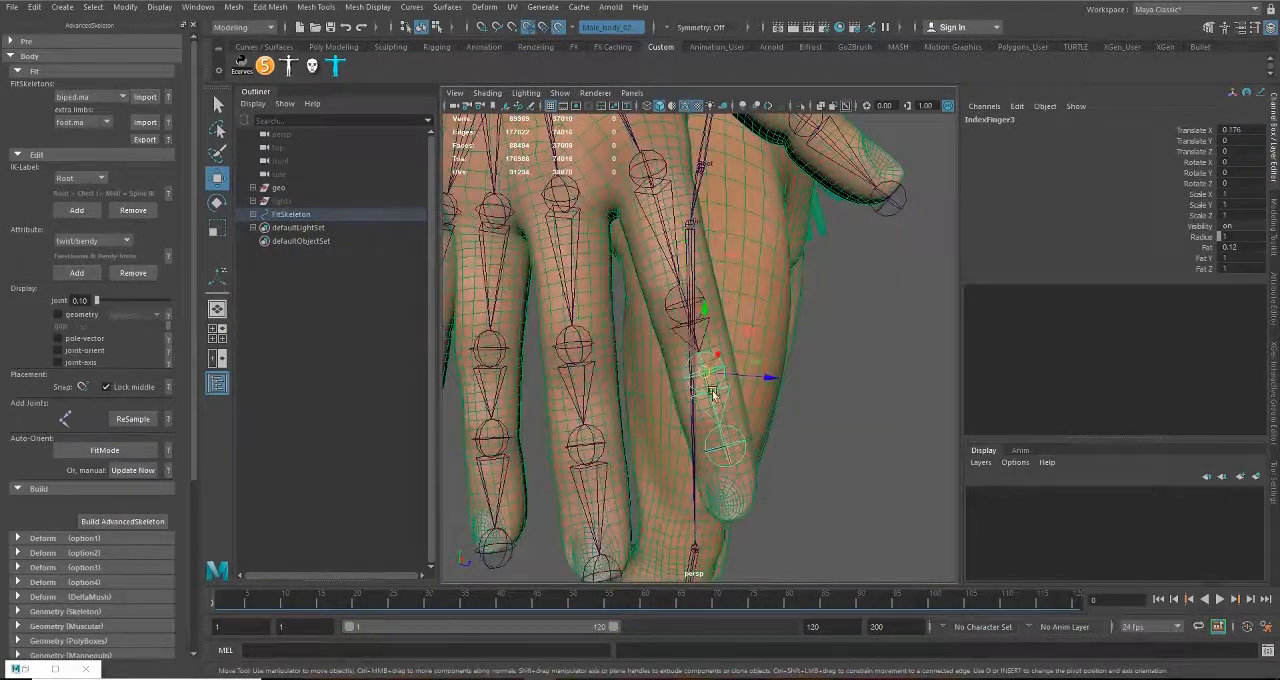
alt+middle_drag(713, 395, 716, 335)
drag(702, 310, 683, 349)
alt+drag(683, 349, 719, 375)
scroll(774, 377, up, 3)
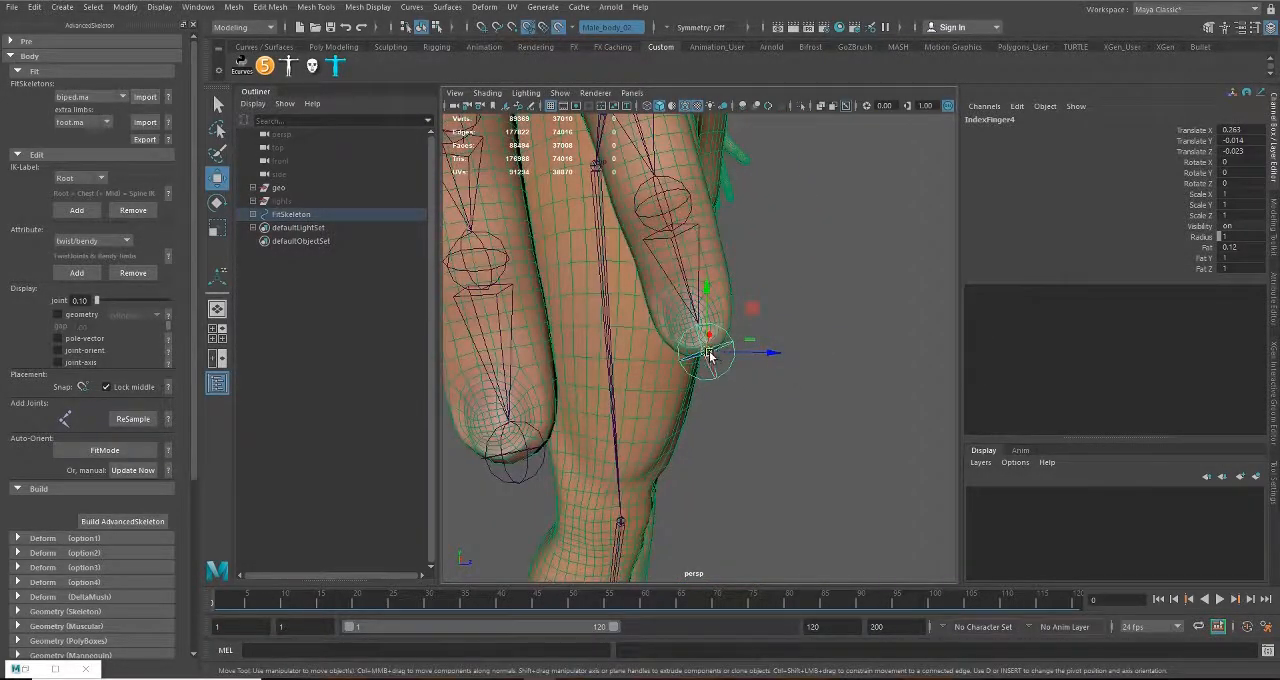
alt+drag(651, 189, 741, 404)
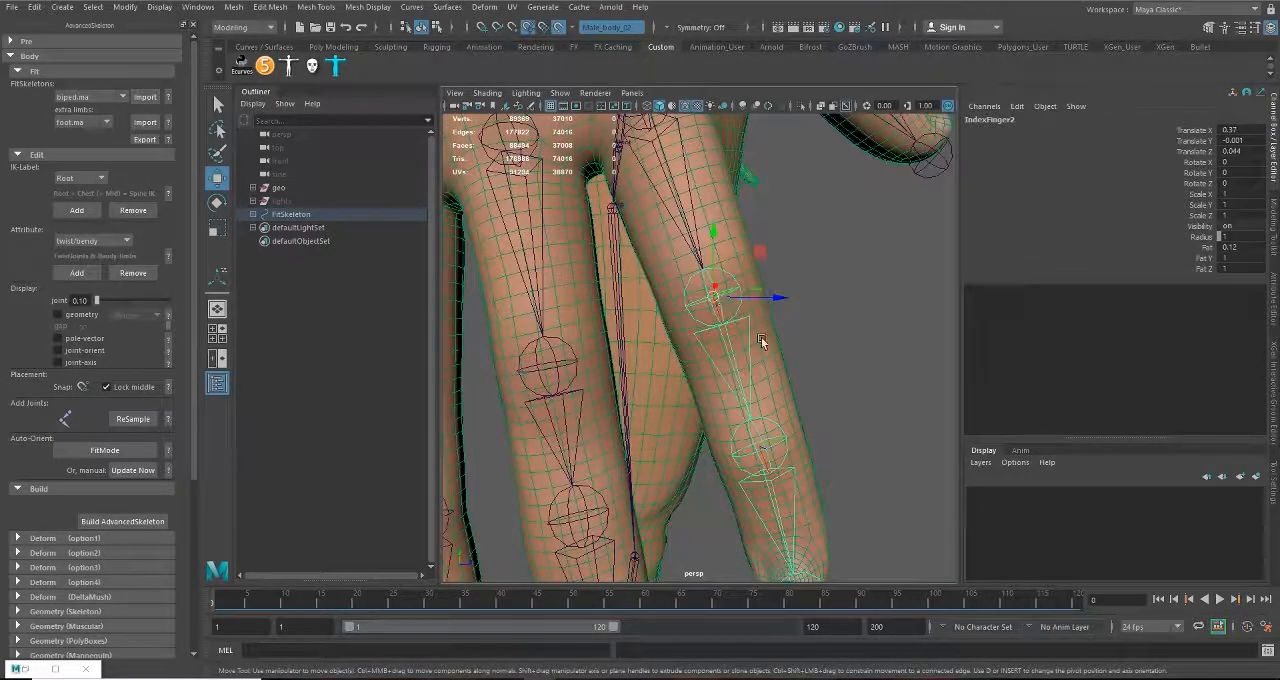
Step: Position the Neck joint at the base of the neck, at about Translate X 1.076, Y -0.152
scroll(760, 342, down, 10)
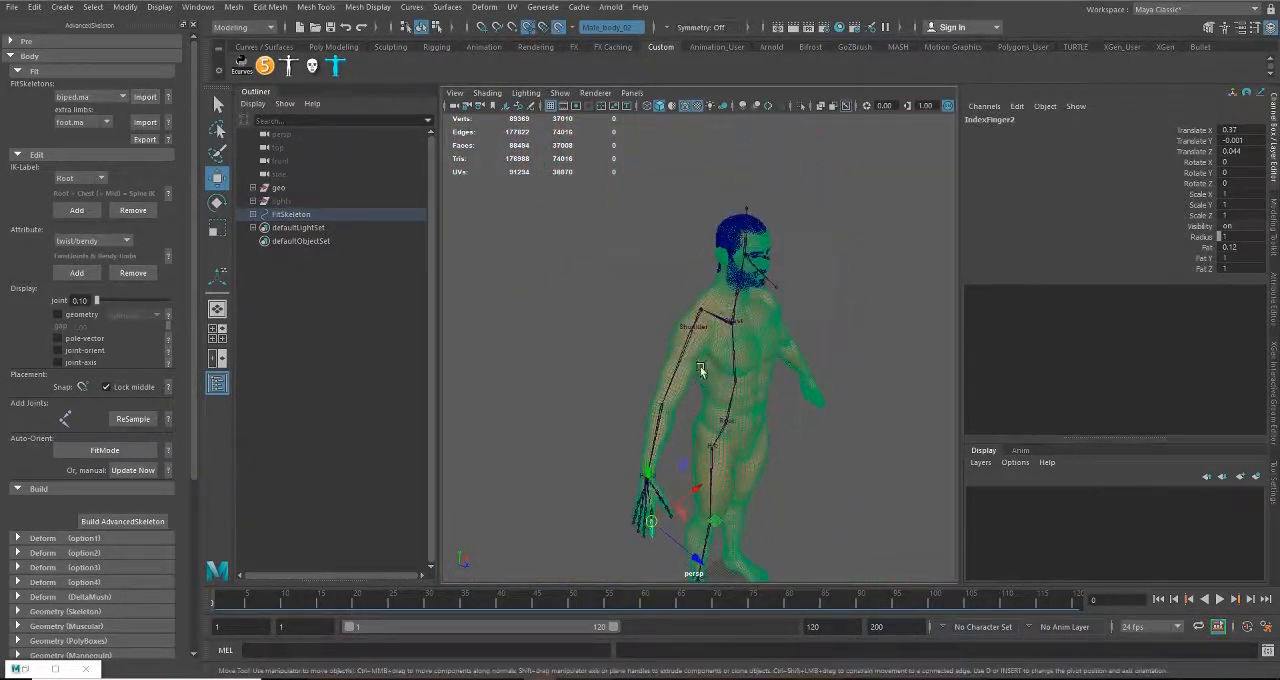
scroll(701, 371, up, 4)
alt+drag(800, 371, 680, 334)
scroll(717, 420, up, 5)
alt+middle_drag(680, 334, 721, 346)
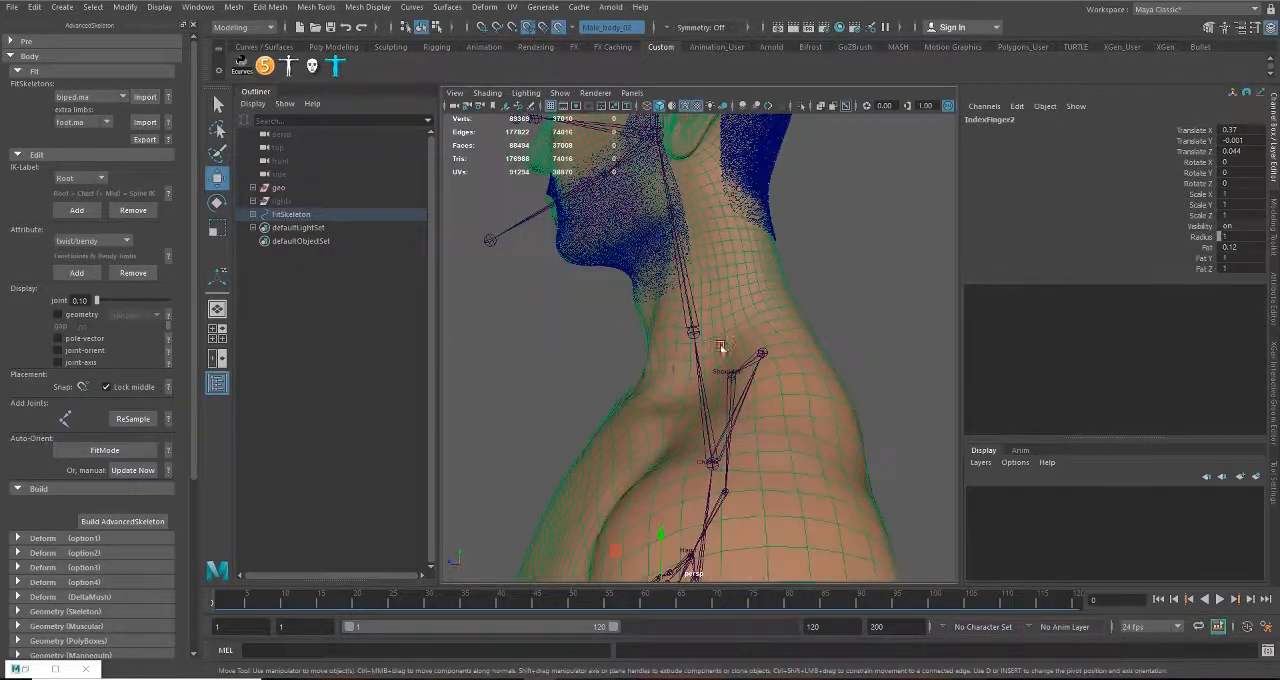
alt+drag(721, 346, 583, 338)
click(742, 347)
scroll(665, 392, up, 4)
scroll(657, 394, down, 2)
scroll(660, 408, down, 2)
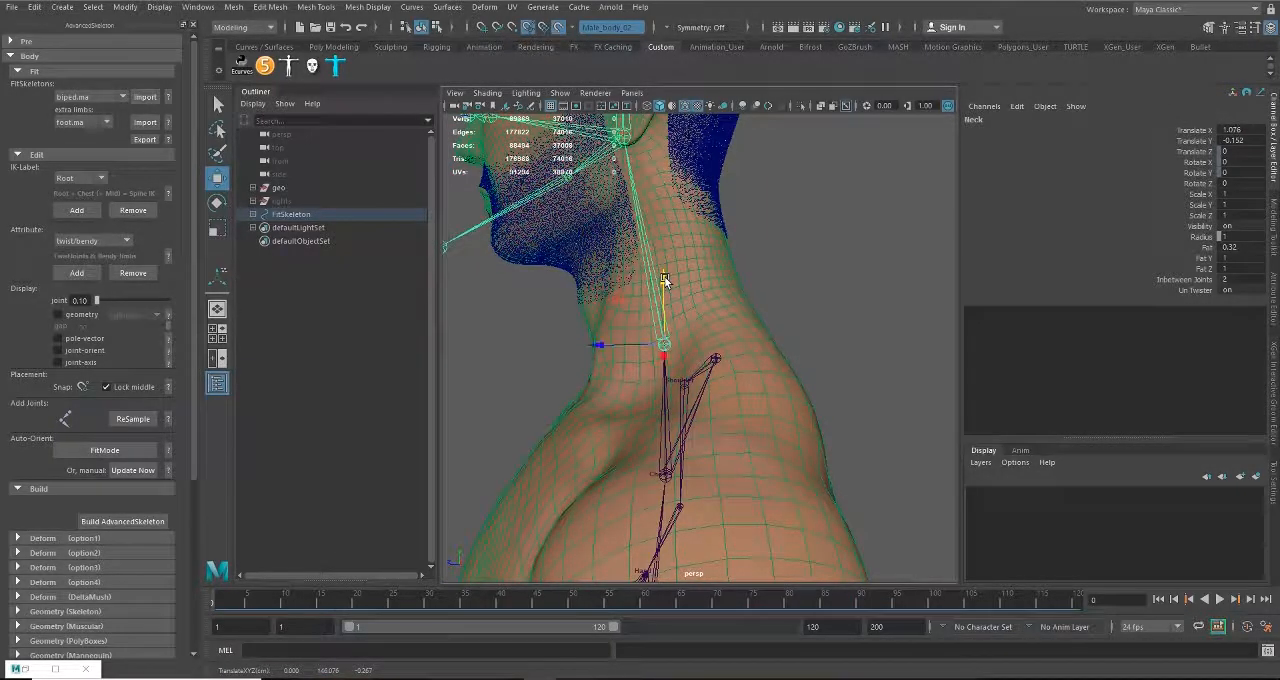
mouse_move(668, 267)
alt+mouse_down()
mouse_move(766, 280)
mouse_move(655, 268)
alt+mouse_up()
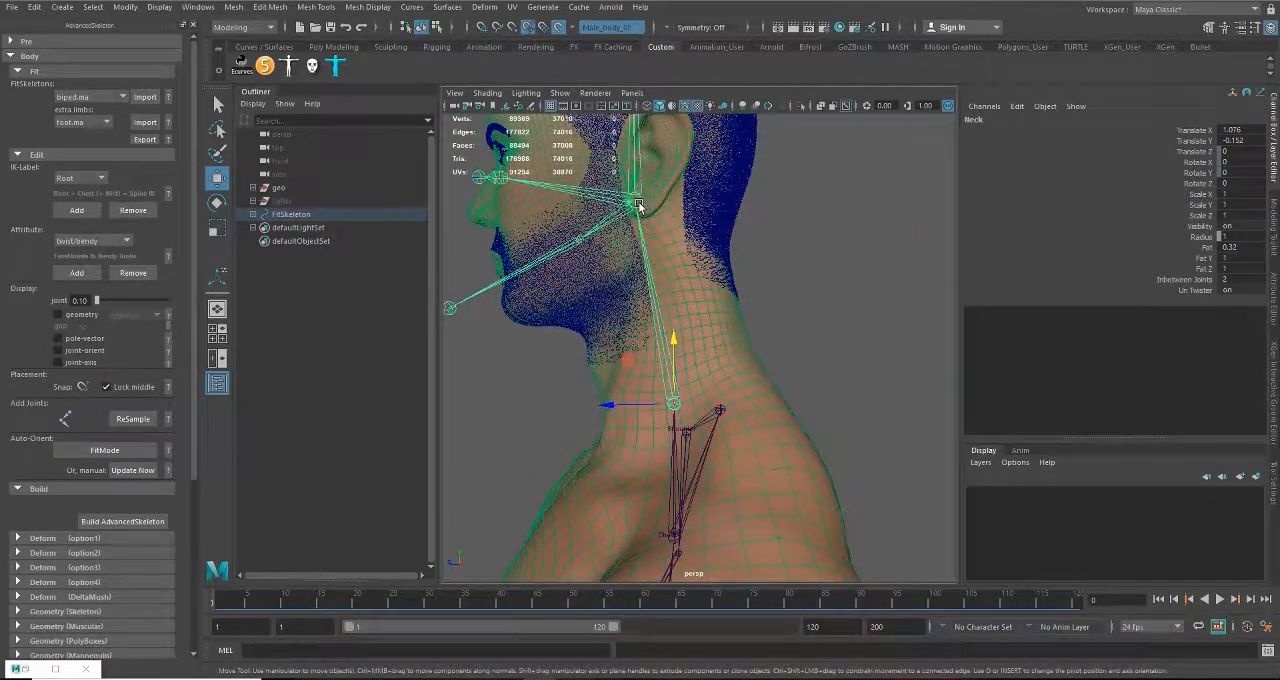
Step: Lower the Head joint to just below the ear at the skull's base, at about Translate X 1.232, Y 0
click(639, 205)
drag(638, 142, 634, 195)
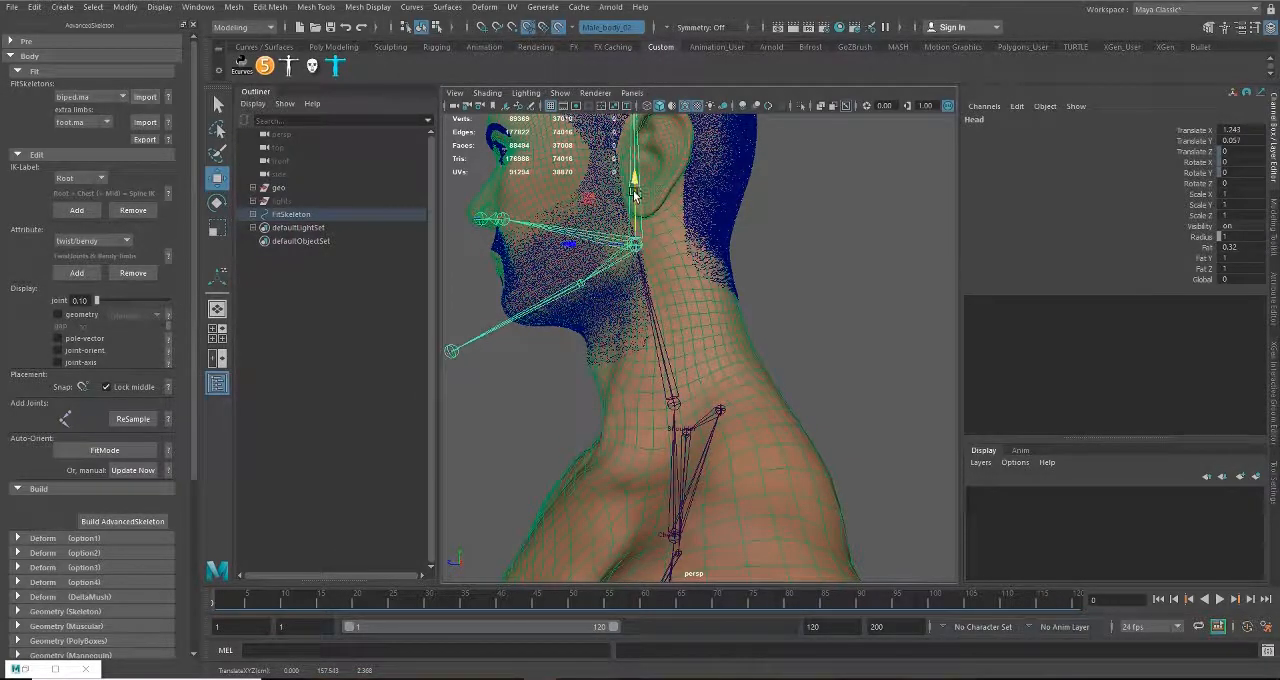
drag(586, 251, 605, 234)
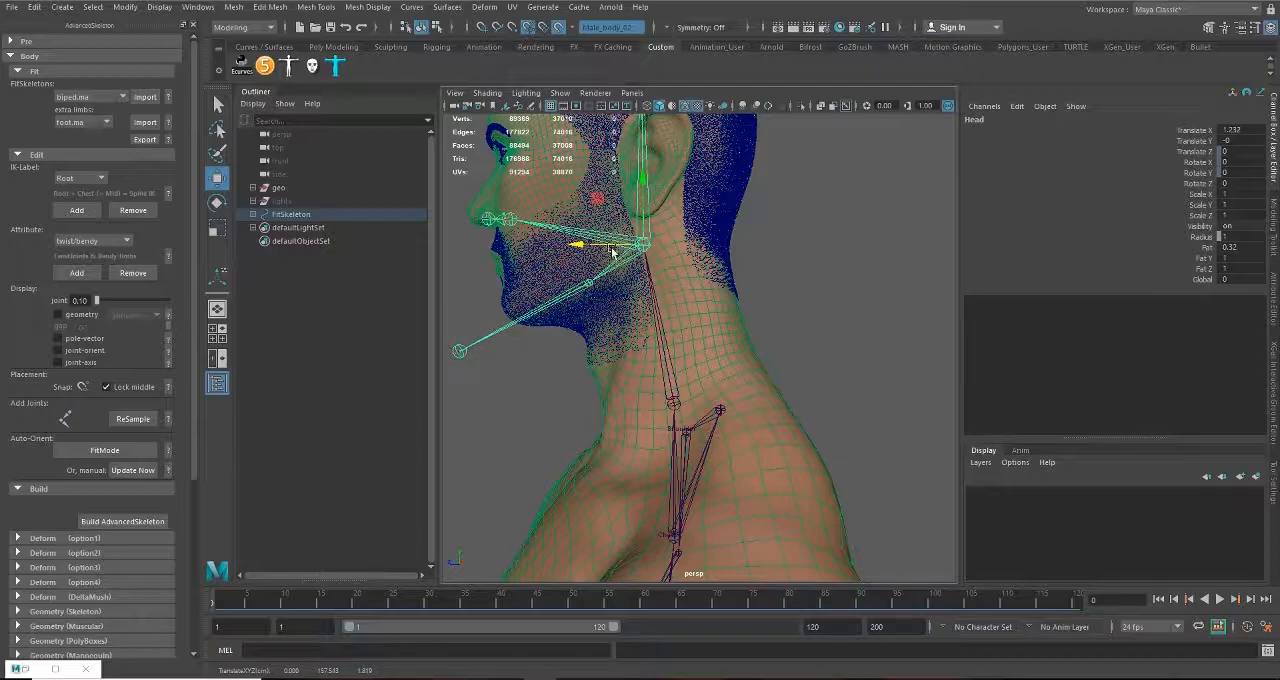
scroll(612, 333, up, 5)
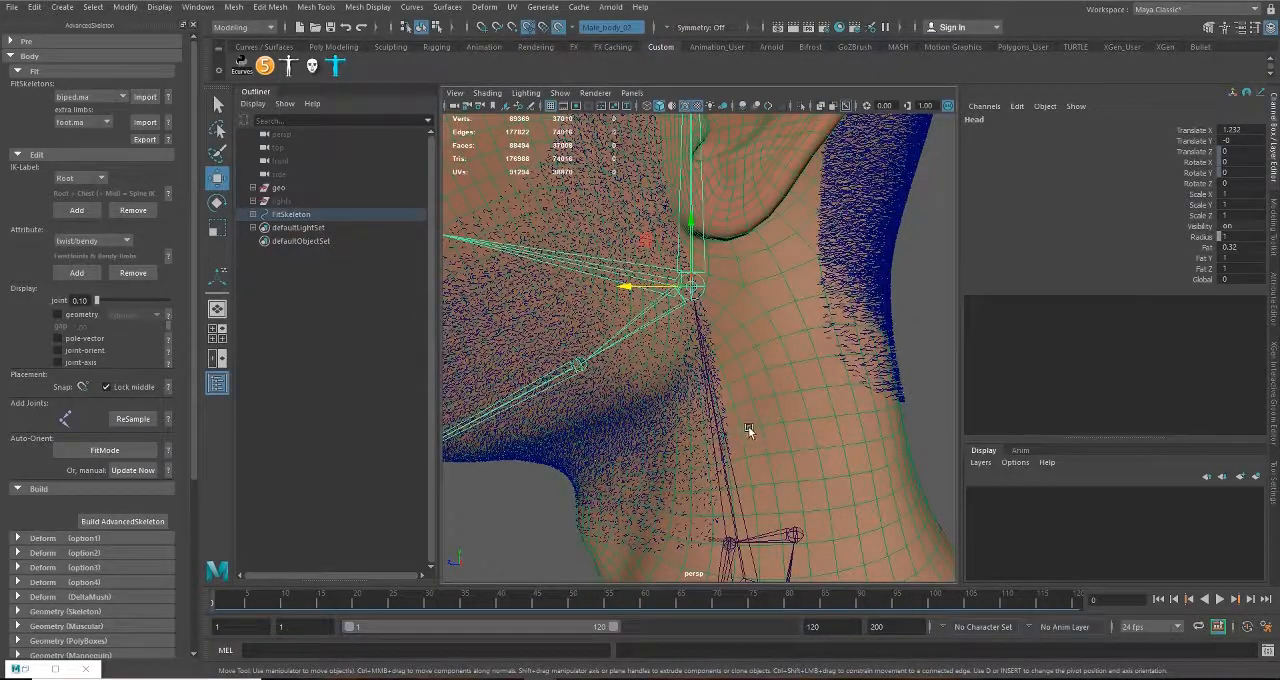
scroll(745, 426, down, 5)
scroll(661, 290, down, 2)
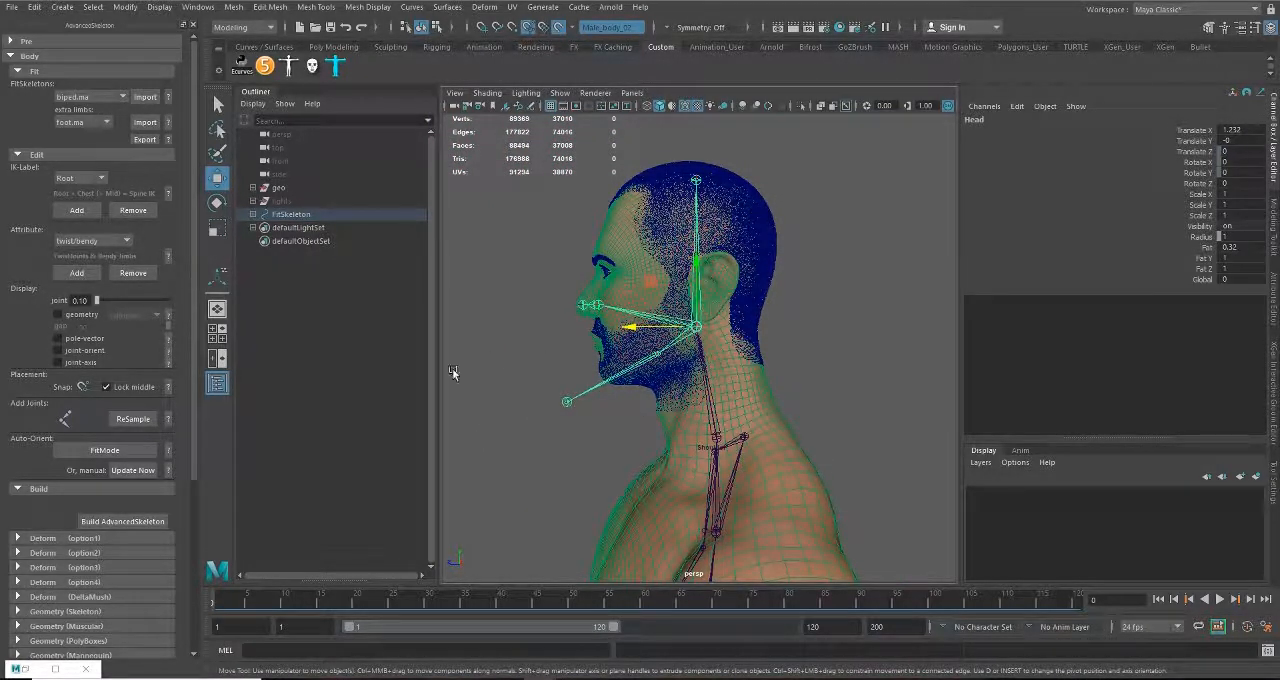
Step: Move the Jaw joint back to the jaw hinge below the ear, at about Translate X -0.3, Y 0.091
alt+right_drag(602, 393, 696, 418)
alt+middle_drag(664, 400, 745, 388)
alt+right_drag(745, 388, 694, 397)
alt+middle_drag(694, 398, 667, 384)
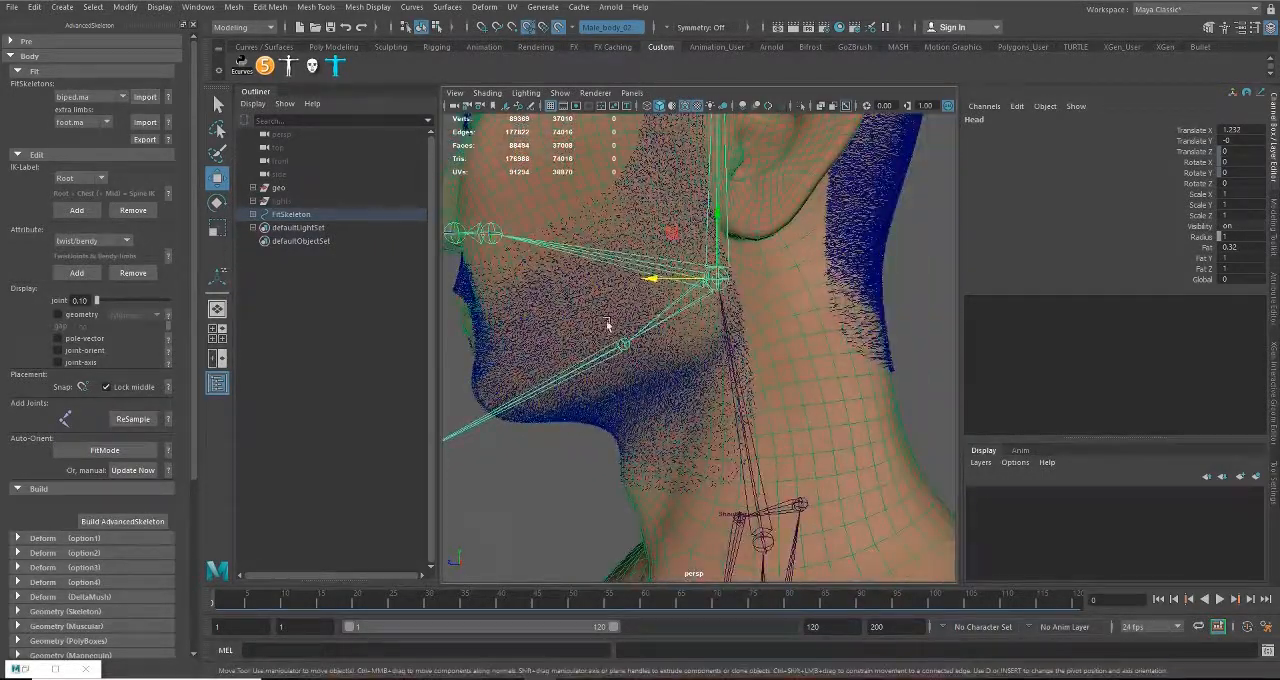
click(621, 347)
alt+right_drag(636, 358, 655, 407)
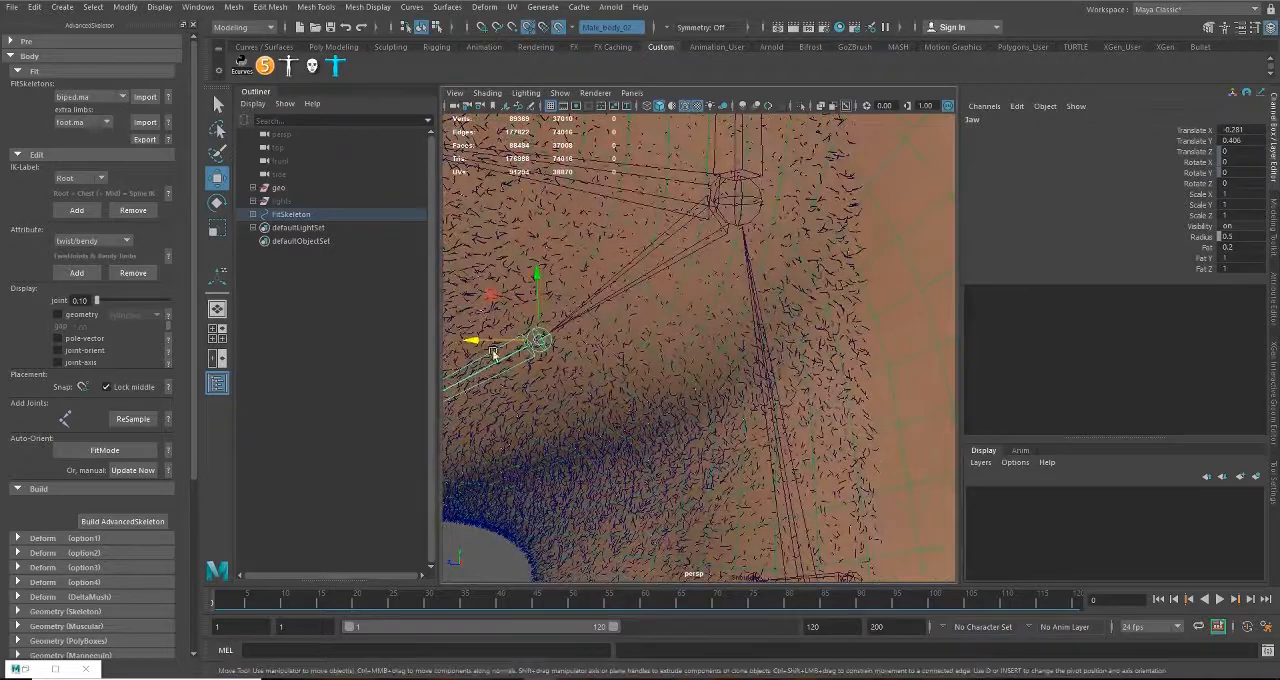
drag(474, 344, 631, 373)
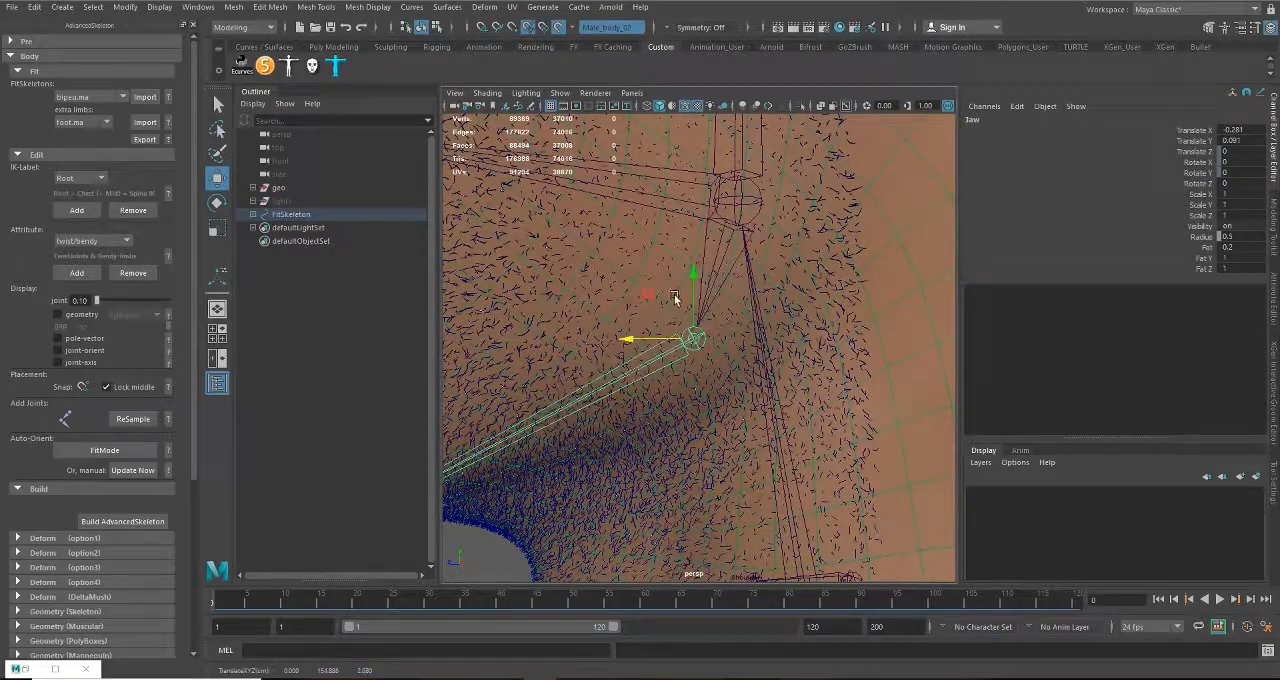
drag(691, 271, 694, 288)
alt+right_drag(755, 376, 641, 370)
alt+middle_drag(574, 390, 683, 357)
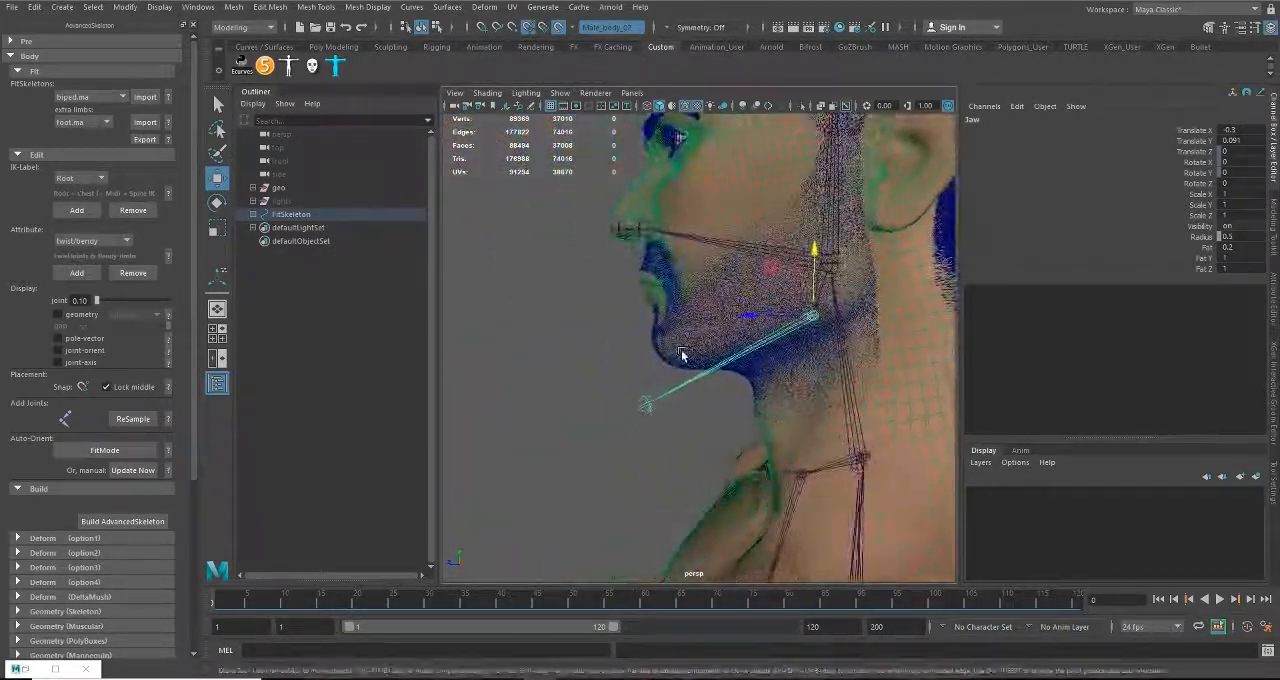
Step: Place the JawEnd joint at the chin, at about Translate X 0.901, Y -0.225
alt+right_drag(683, 357, 770, 372)
click(614, 437)
alt+middle_drag(674, 469, 631, 442)
drag(572, 362, 562, 273)
drag(507, 332, 517, 330)
Step: Raise the Eye joint to the height of the eye, at about Translate X 0.572
alt+middle_drag(592, 228, 614, 472)
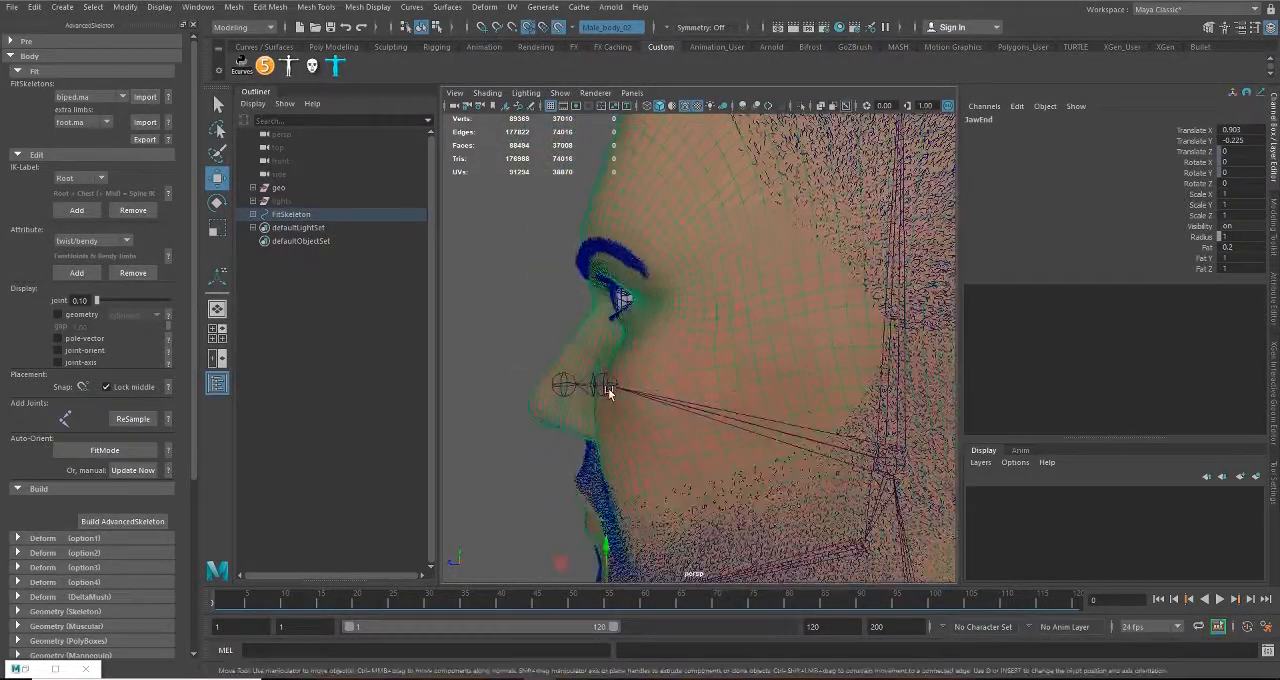
click(608, 384)
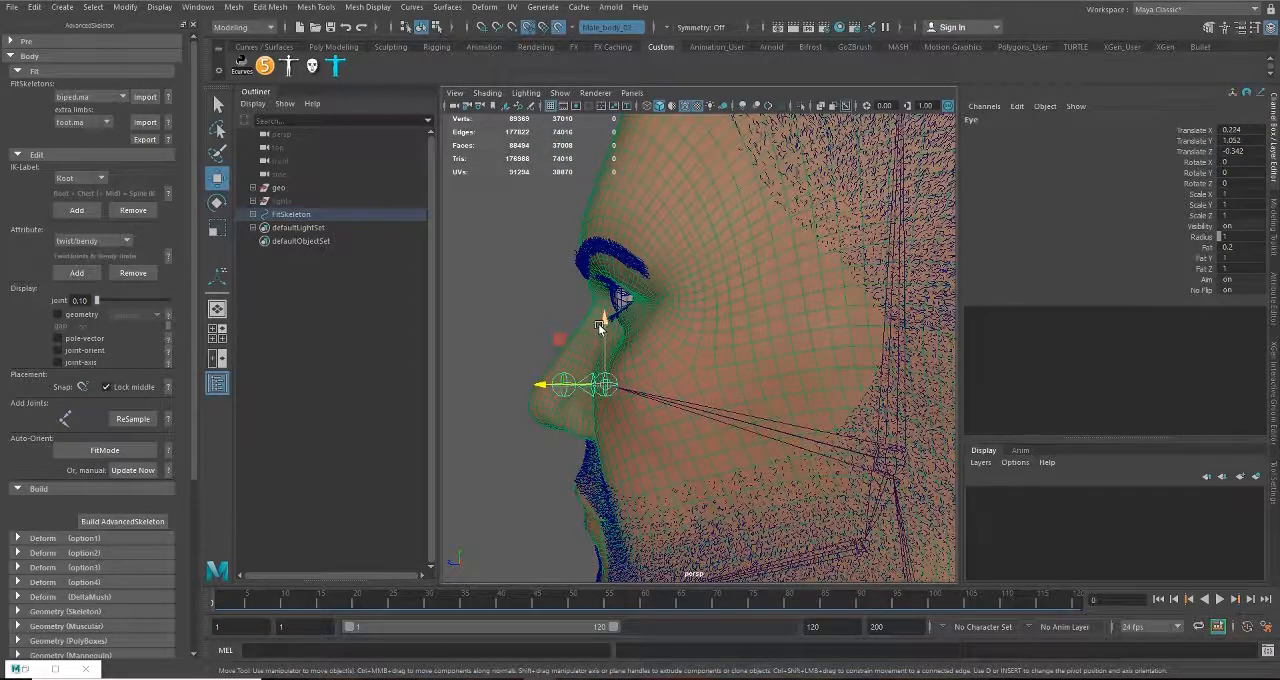
drag(600, 327, 860, 350)
scroll(591, 243, down, 6)
alt+middle_drag(860, 350, 610, 455)
alt+right_drag(646, 329, 971, 549)
alt+middle_drag(788, 383, 871, 363)
alt+right_drag(871, 363, 950, 410)
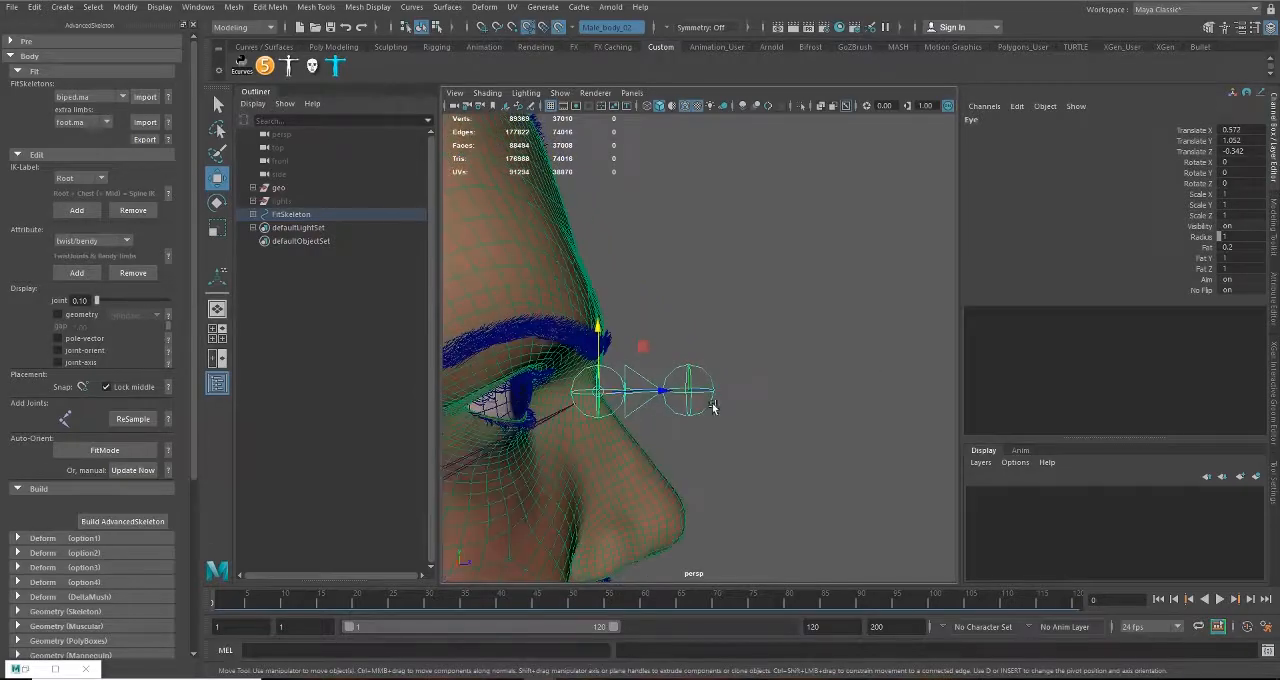
alt+drag(712, 407, 628, 462)
alt+middle_drag(628, 462, 786, 386)
Step: Centre the Eye joint on the pupil in the front view, at about Translate X 0.577, Z -0.299
key(space)
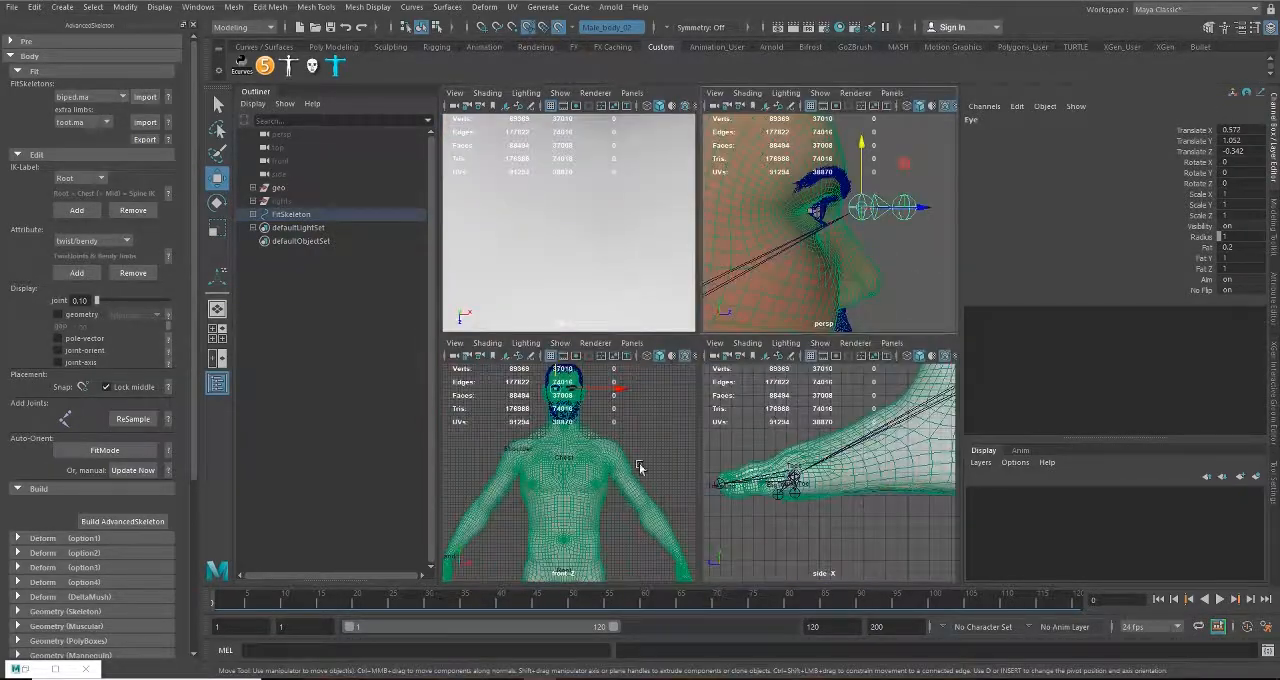
key(space)
alt+right_drag(623, 408, 691, 243)
alt+middle_drag(691, 243, 694, 636)
alt+right_drag(540, 290, 730, 415)
alt+middle_drag(591, 260, 871, 566)
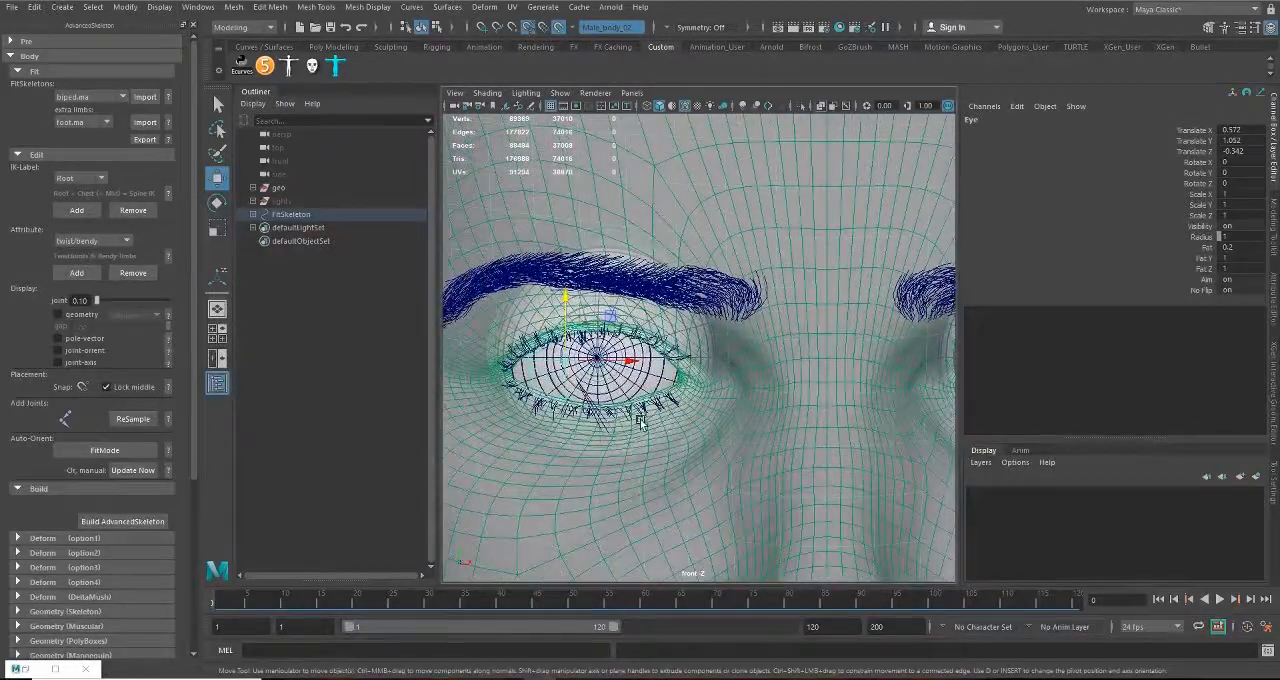
alt+right_drag(640, 422, 662, 432)
alt+middle_drag(662, 432, 732, 410)
drag(677, 342, 715, 341)
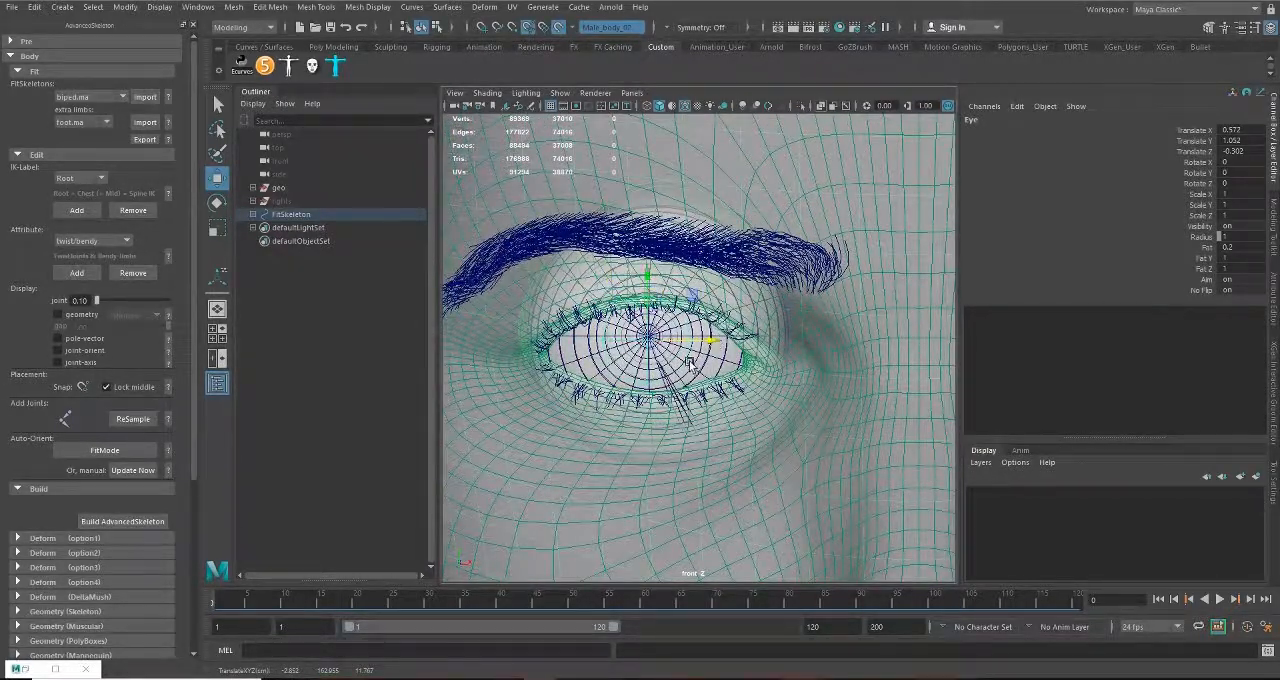
alt+right_drag(690, 366, 755, 408)
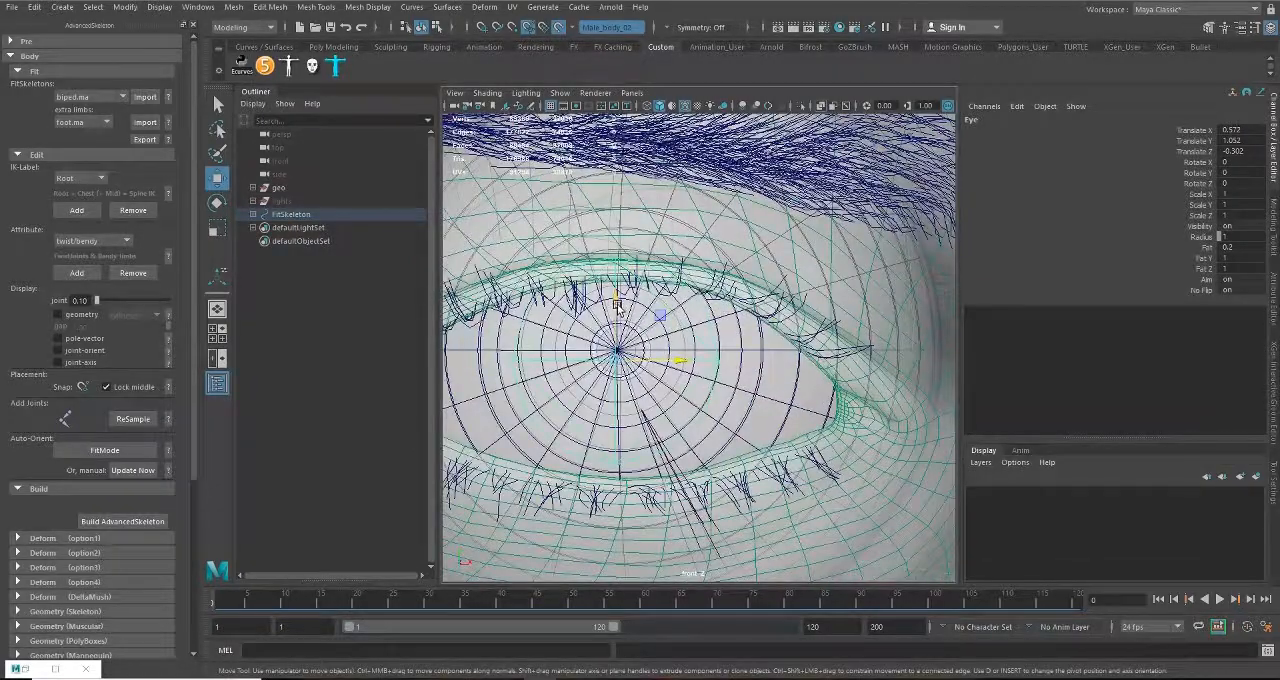
drag(618, 304, 619, 294)
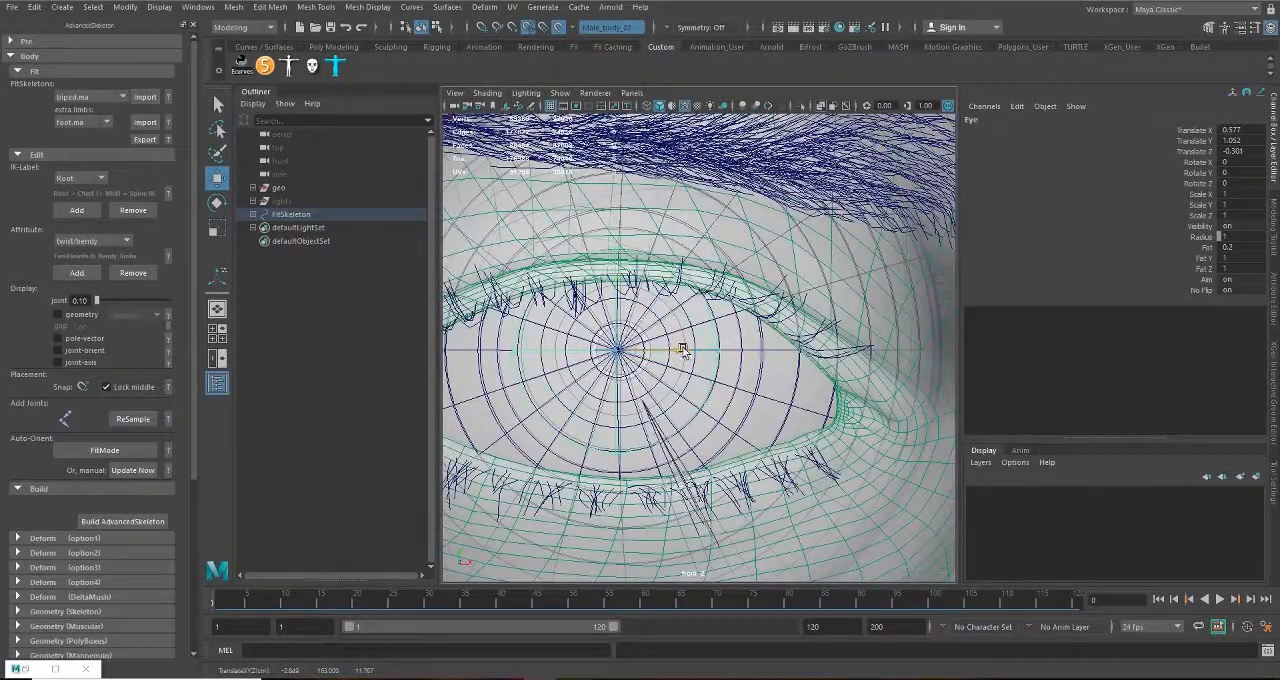
drag(680, 349, 687, 349)
Step: Move the Eye joint back into the eyeball in the side view, at about Translate Y 0.766
key(space)
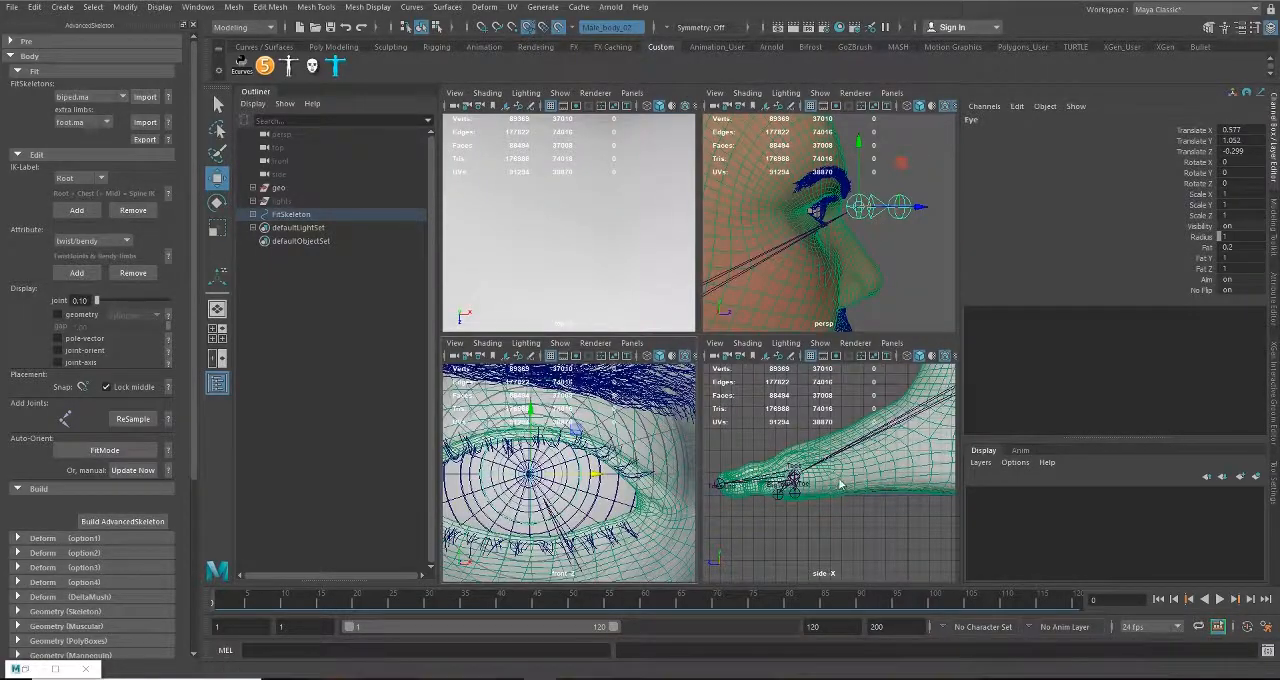
key(space)
alt+middle_drag(826, 140, 731, 620)
scroll(706, 189, up, 4)
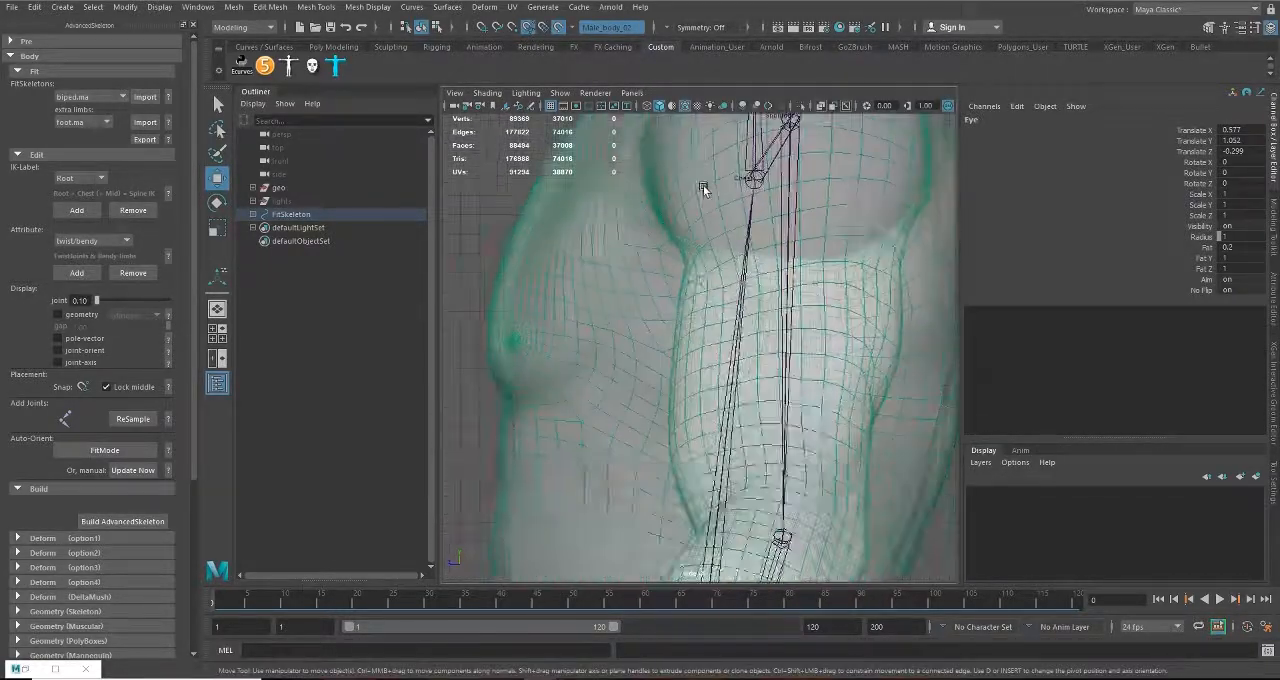
alt+middle_drag(706, 189, 734, 614)
alt+middle_drag(680, 150, 666, 393)
scroll(664, 396, up, 5)
scroll(680, 297, up, 6)
alt+middle_drag(510, 526, 757, 480)
scroll(745, 478, down, 11)
scroll(733, 477, up, 5)
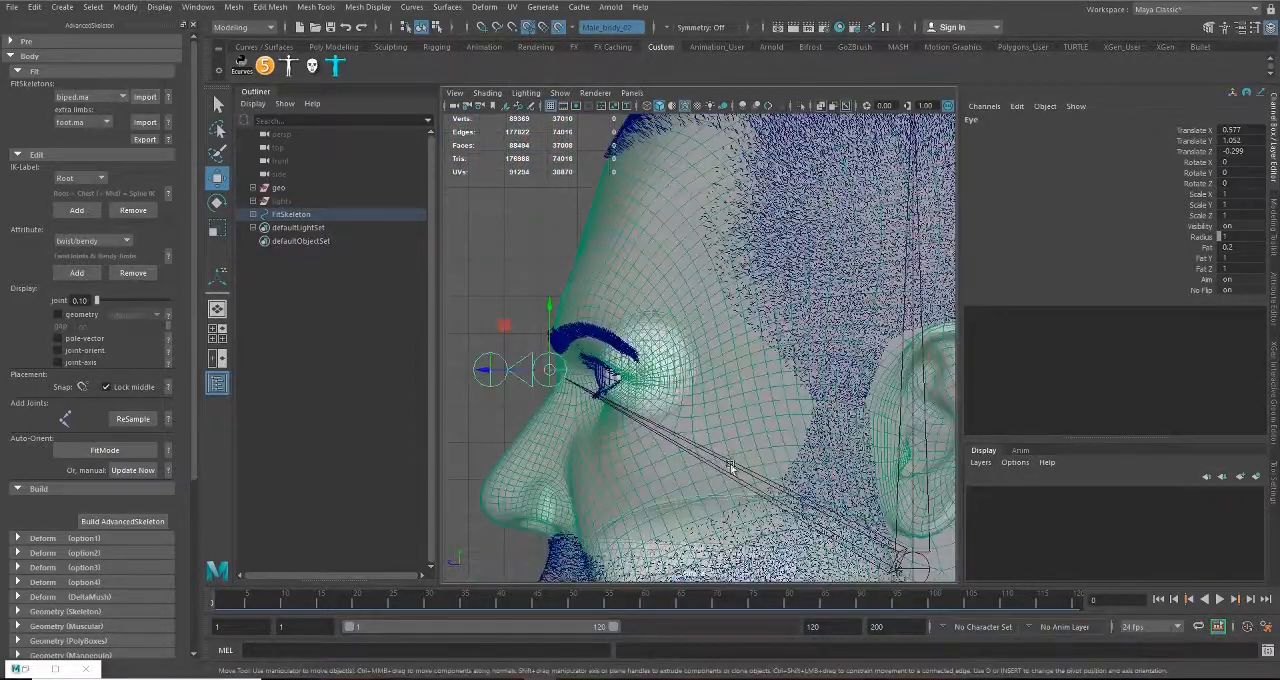
drag(502, 372, 588, 372)
scroll(604, 372, up, 6)
alt+middle_drag(604, 385, 690, 382)
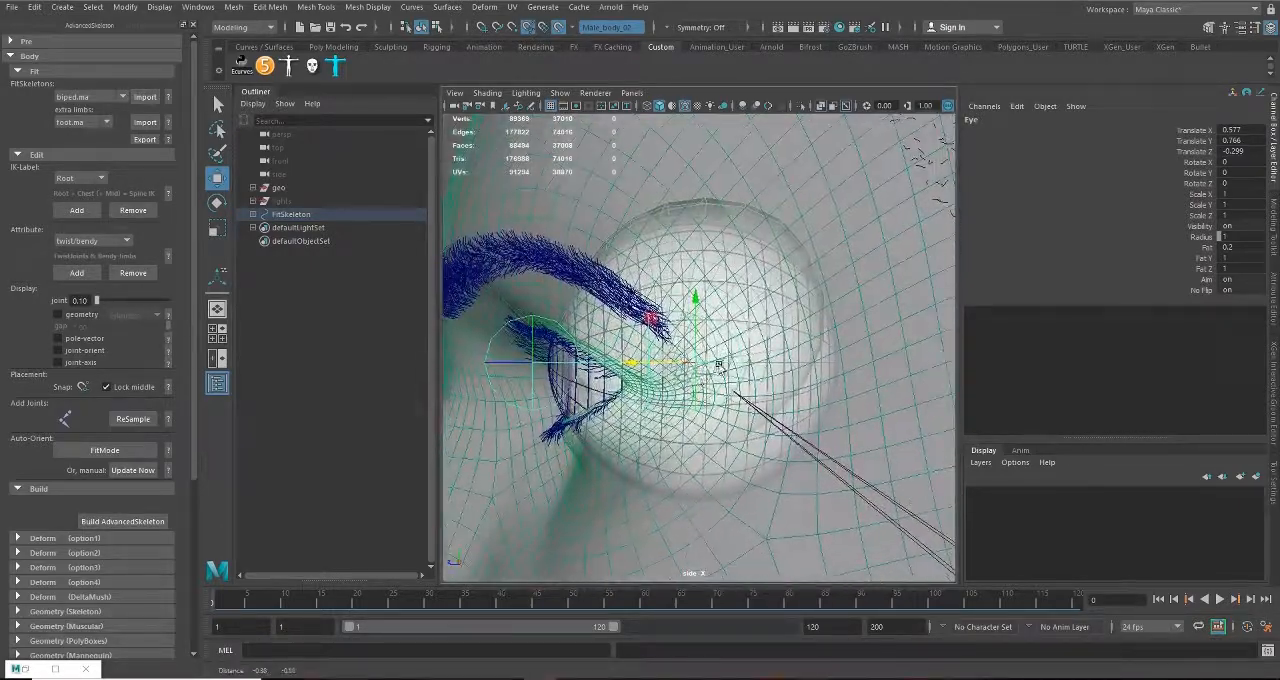
Step: Refine the Eye joint's depth to the eyeball's centre, at about Translate Y 0.755
scroll(694, 394, up, 3)
scroll(697, 399, up, 2)
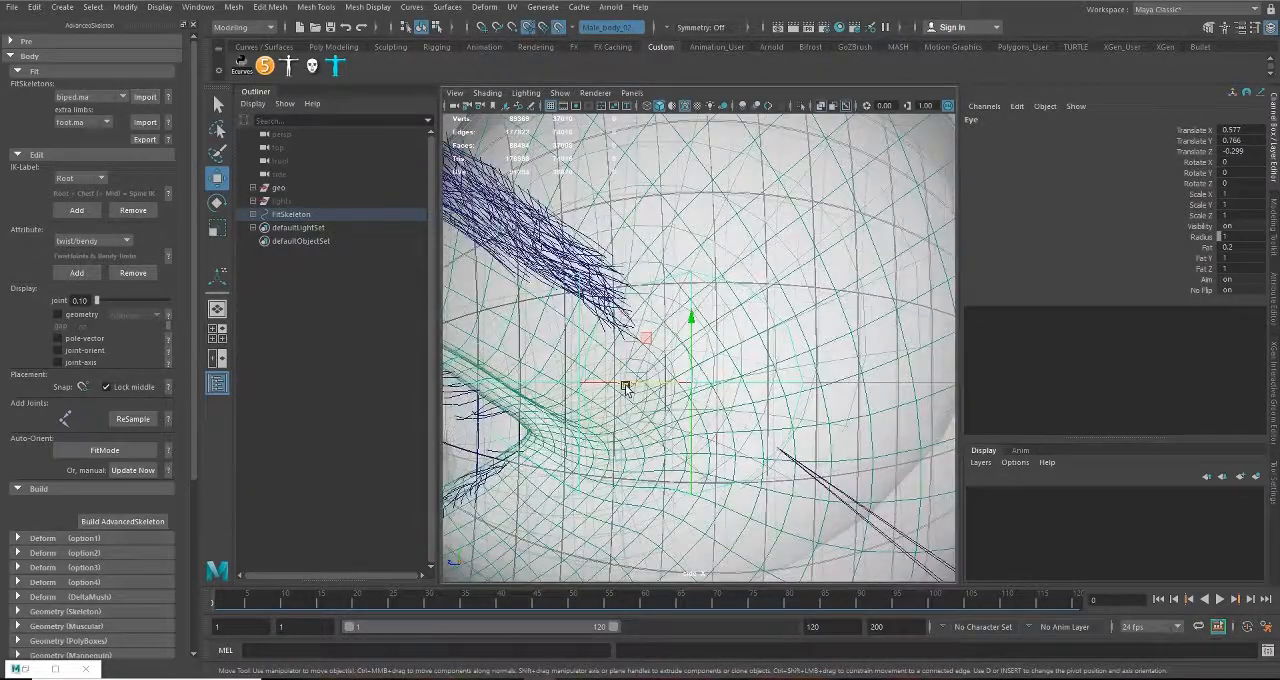
drag(625, 388, 654, 391)
scroll(656, 422, down, 12)
key(space)
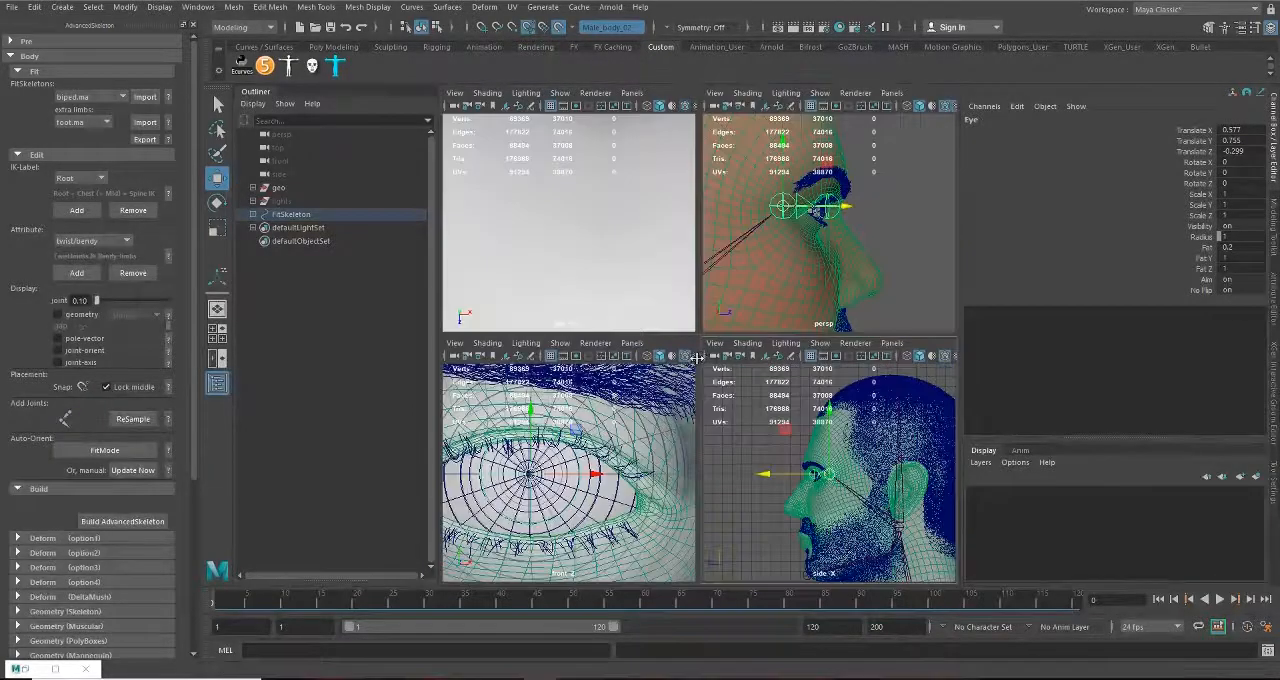
Step: Examine the Eye joint's placement inside the eyeball from the front and side of the head in the perspective view
key(space)
alt+drag(794, 292, 715, 371)
alt+middle_drag(715, 371, 613, 378)
key(f)
alt+drag(740, 400, 850, 486)
alt+right_drag(850, 486, 714, 437)
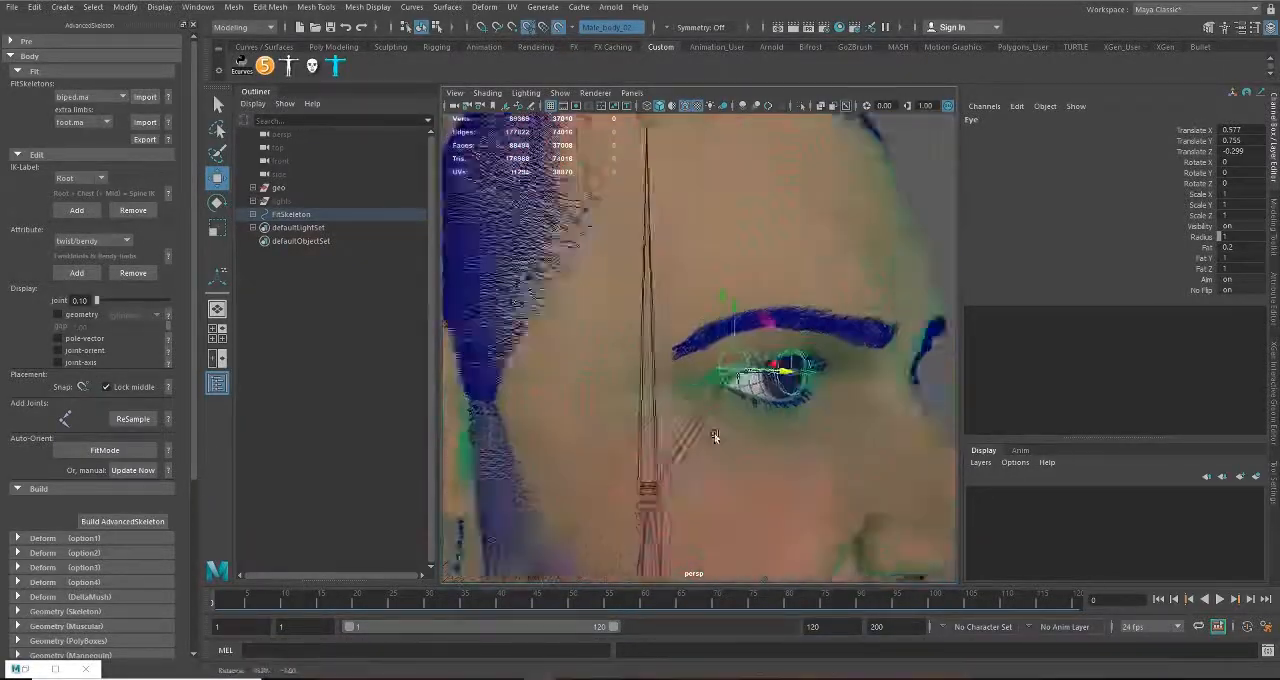
alt+drag(714, 437, 740, 443)
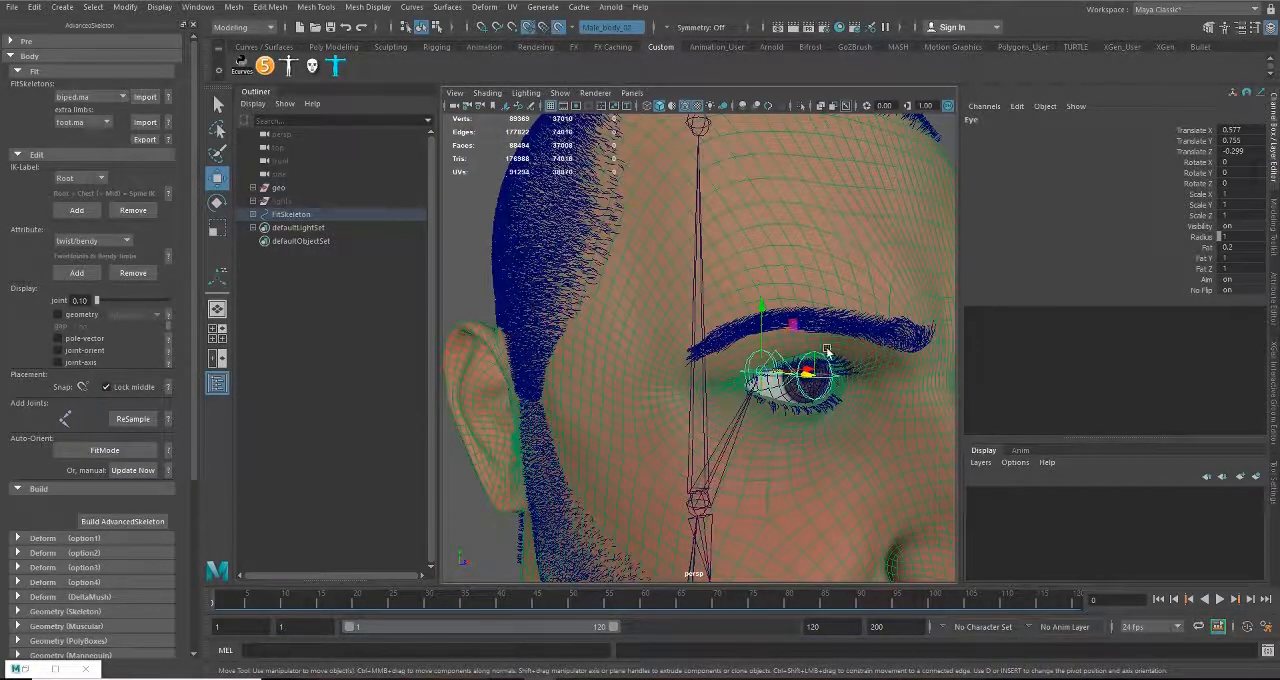
alt+right_drag(851, 471, 781, 434)
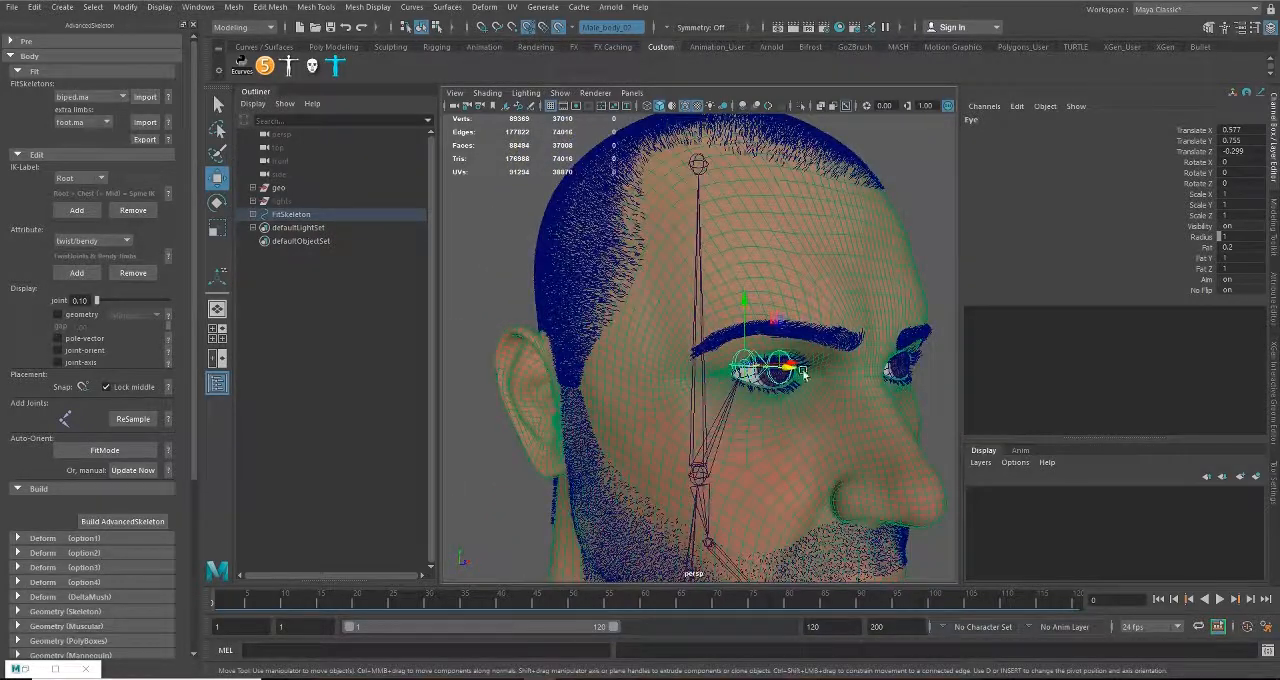
alt+right_drag(803, 372, 623, 409)
alt+drag(623, 409, 673, 390)
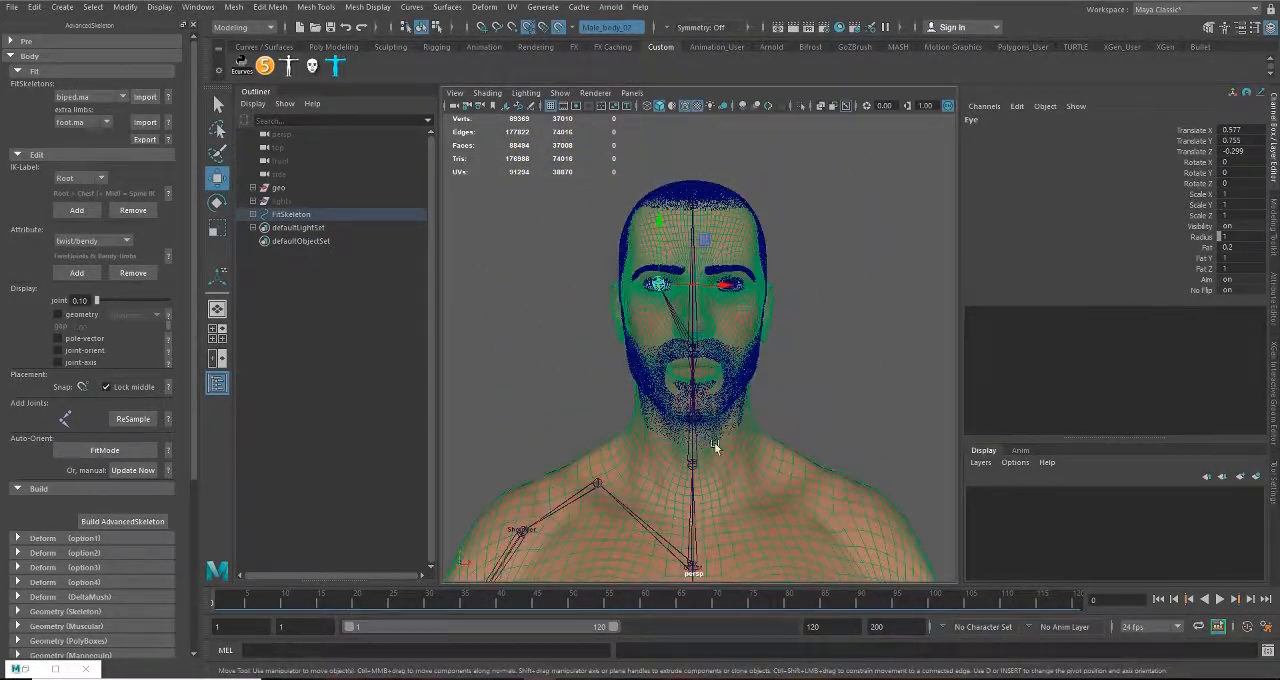
click(815, 391)
alt+drag(829, 389, 694, 391)
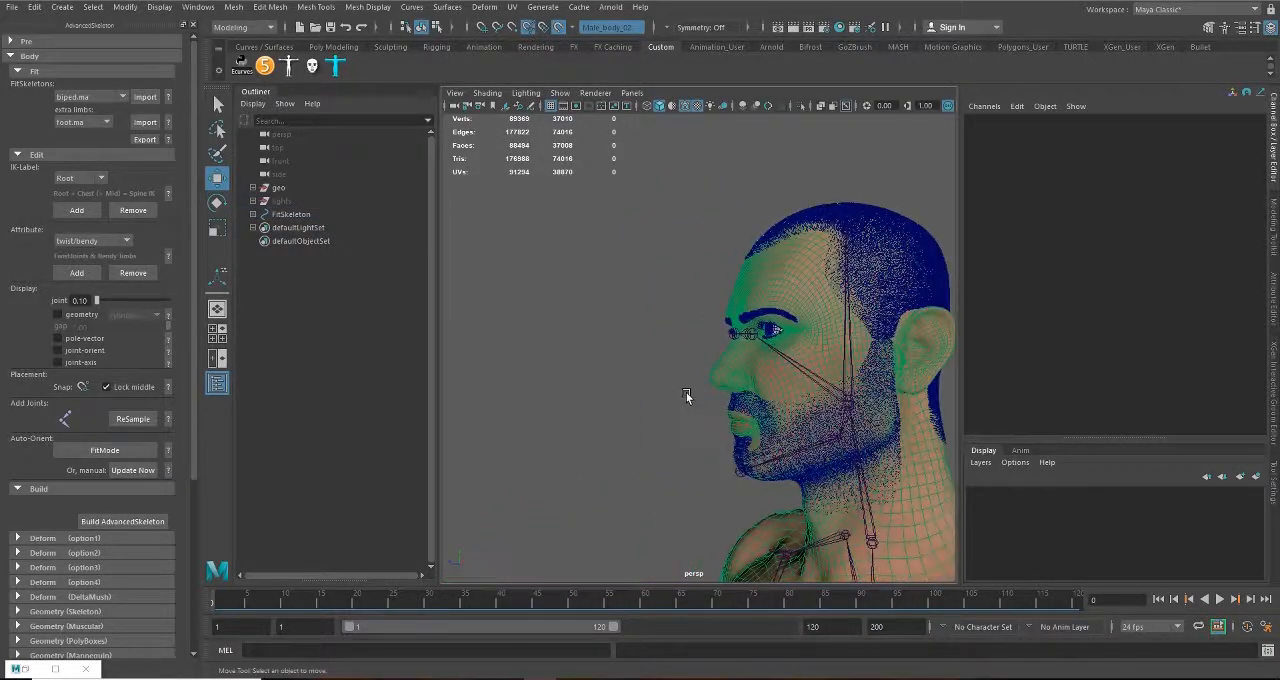
Step: Hide the M_teeth and M_Hair groups inside the geo group
click(253, 188)
drag(300, 215, 338, 270)
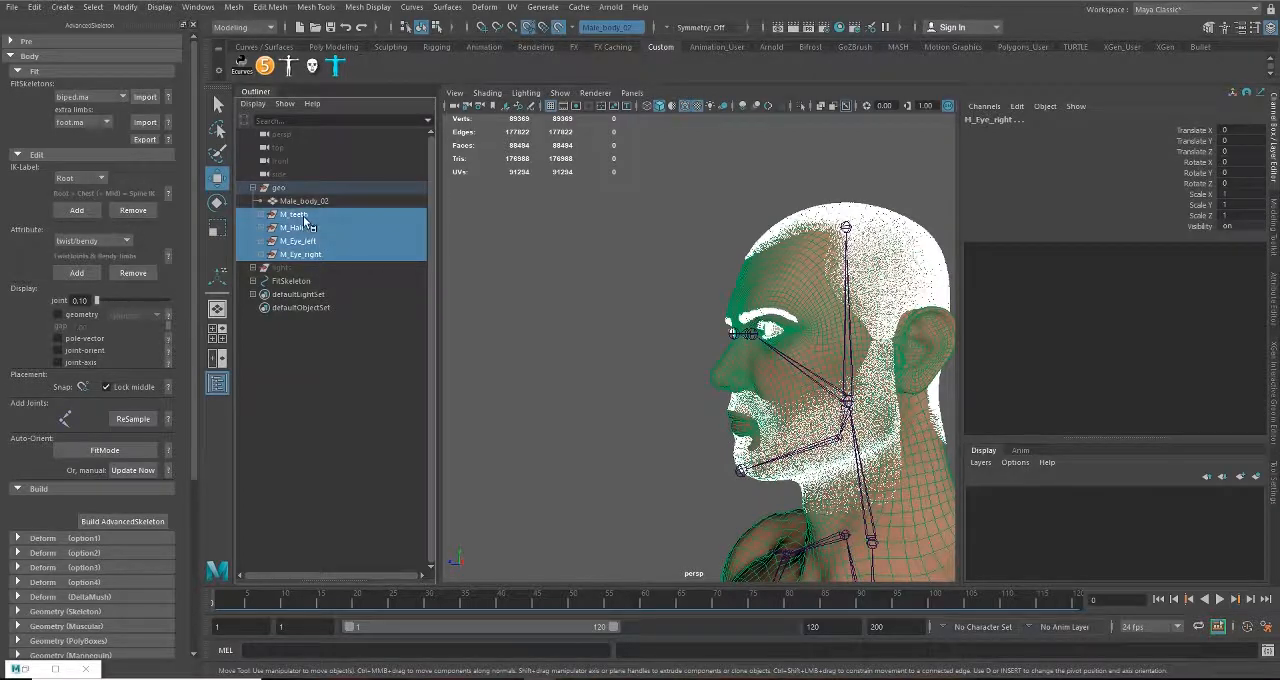
drag(304, 218, 309, 228)
key(h)
Step: Raise the HeadEnd joint to the top of the scalp, at about Translate X 1.662
alt+middle_drag(832, 384, 750, 461)
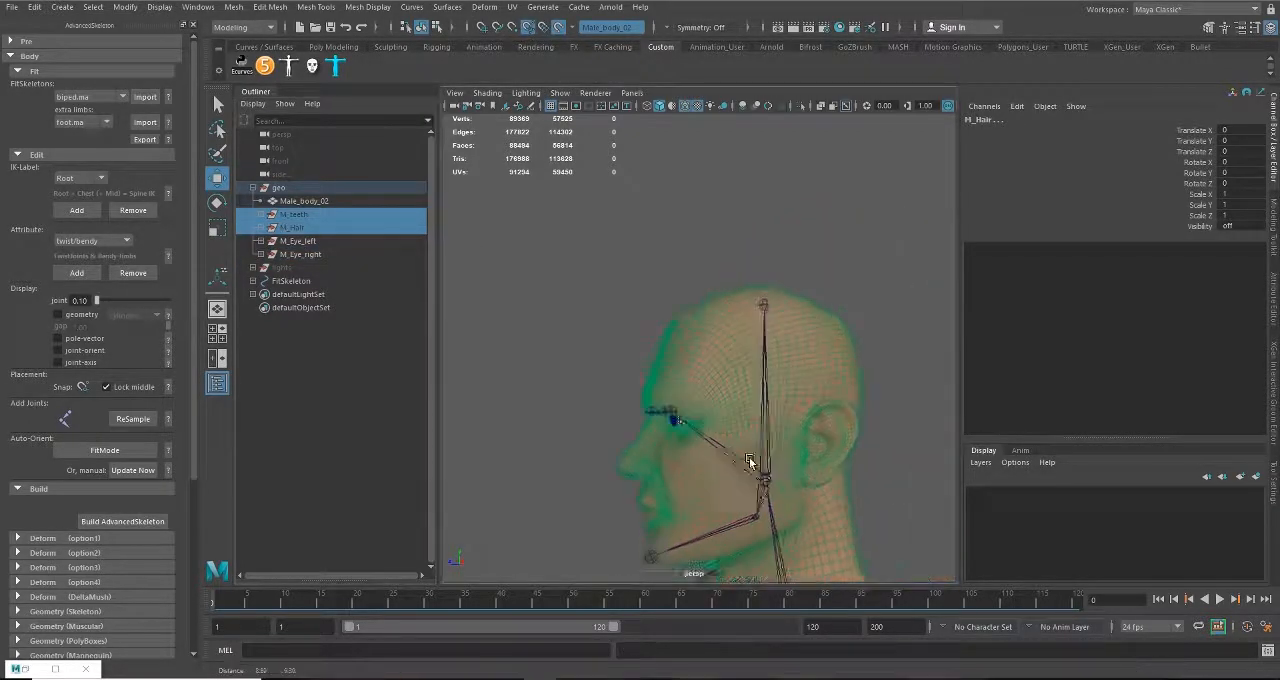
alt+drag(750, 461, 634, 369)
alt+right_drag(634, 369, 840, 443)
click(854, 448)
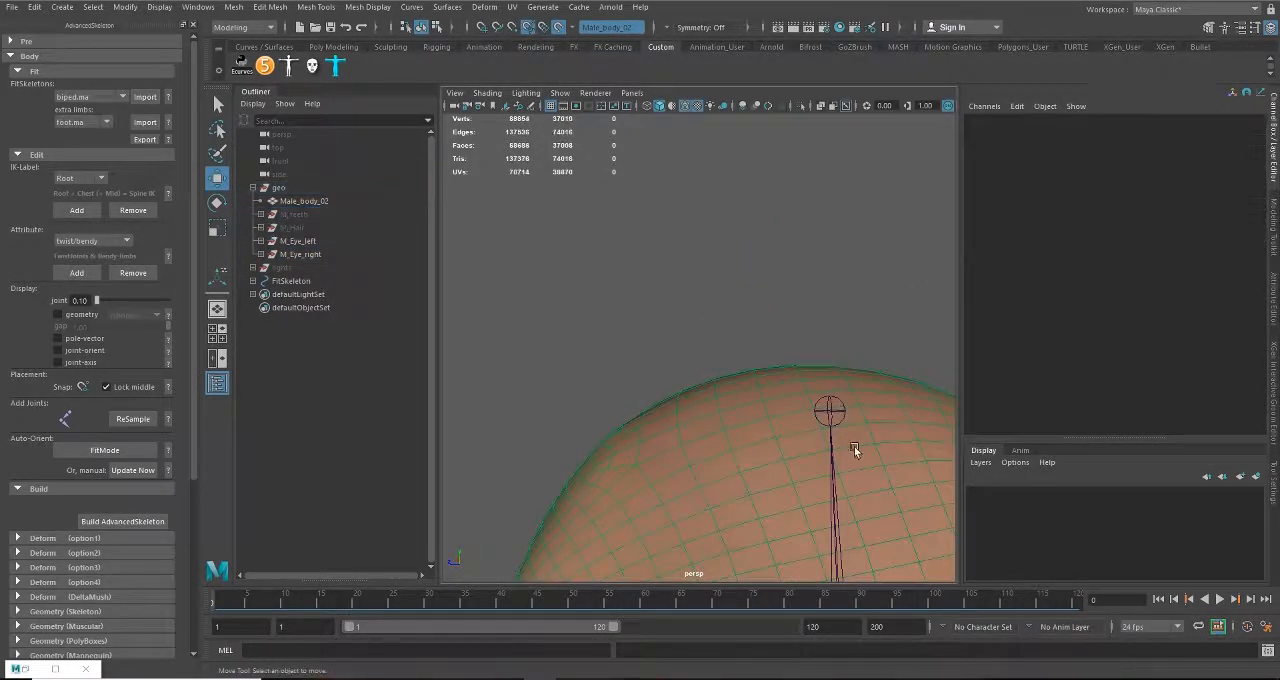
alt+middle_drag(854, 450, 684, 368)
drag(651, 314, 704, 358)
alt+drag(710, 360, 694, 355)
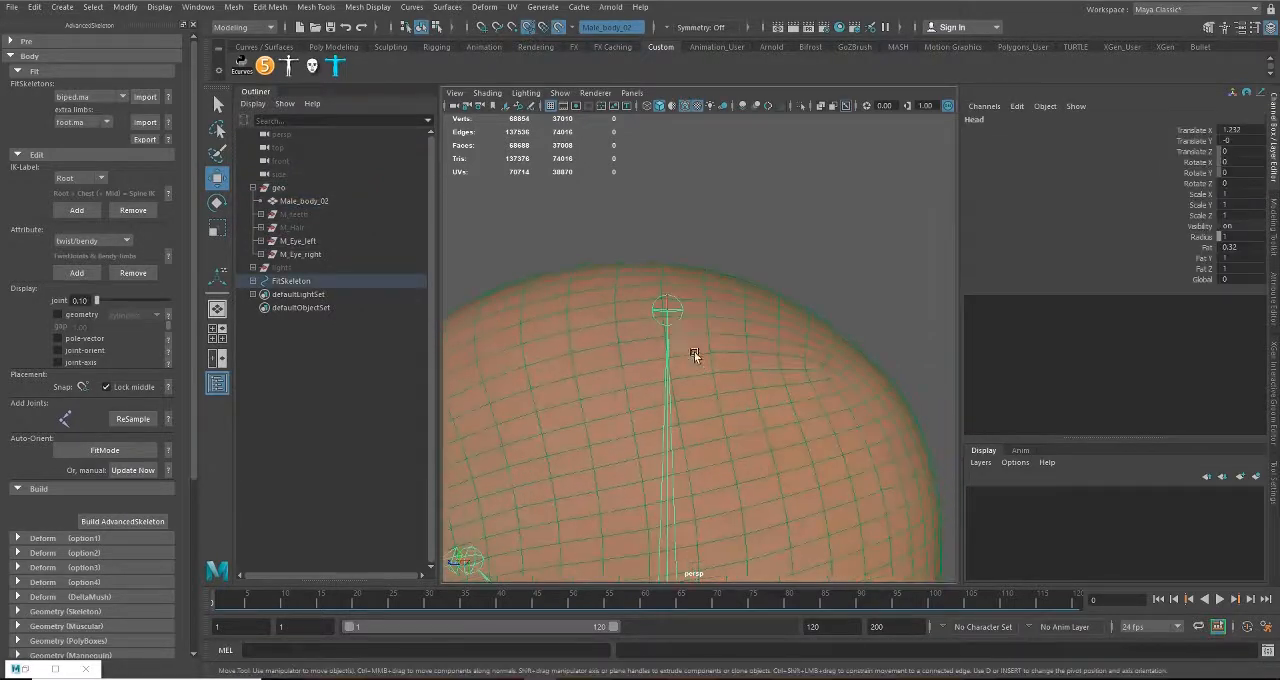
click(671, 305)
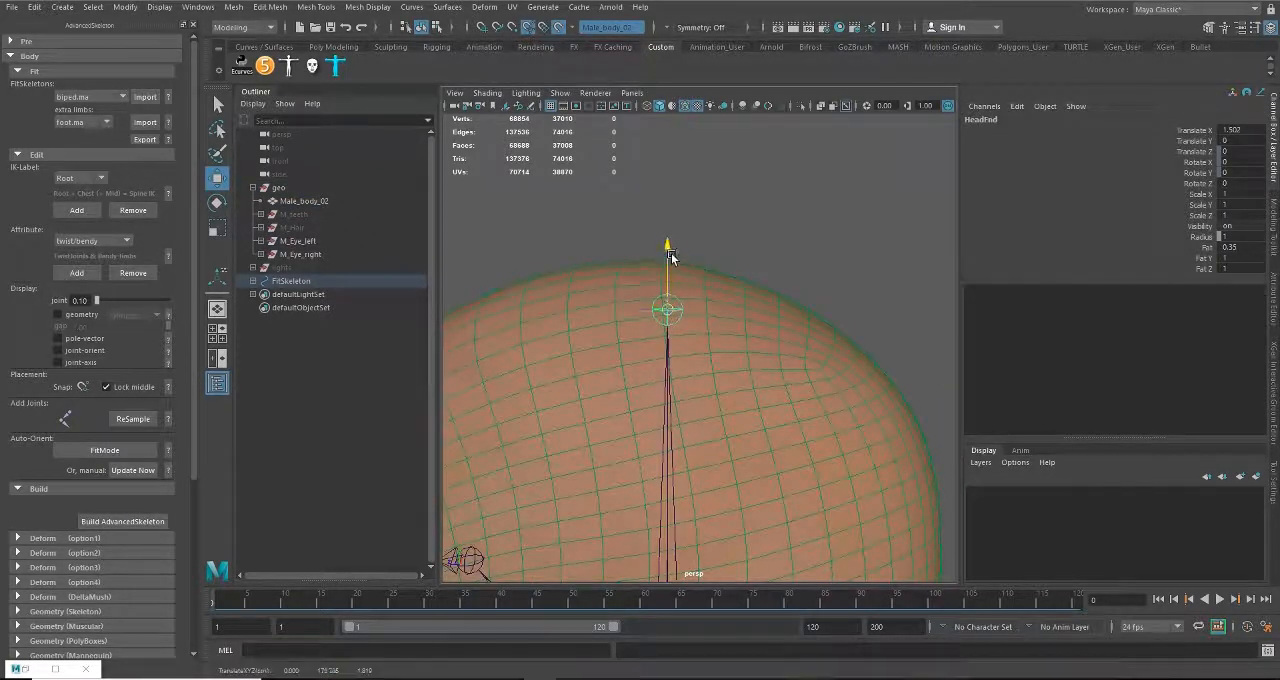
drag(666, 250, 668, 209)
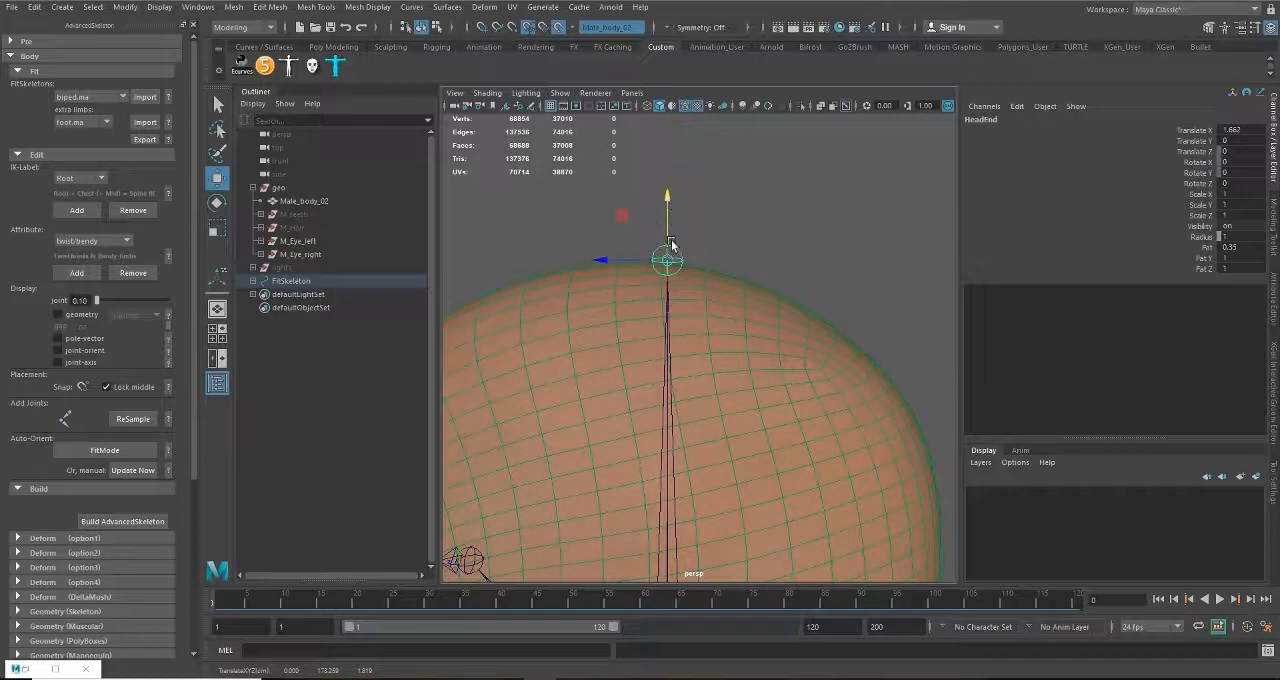
Step: Examine the fitted joint chain over the whole body, from the head and torso down to the legs and feet
scroll(671, 245, down, 5)
alt+middle_drag(668, 470, 657, 289)
alt+drag(657, 289, 831, 294)
alt+drag(772, 430, 807, 431)
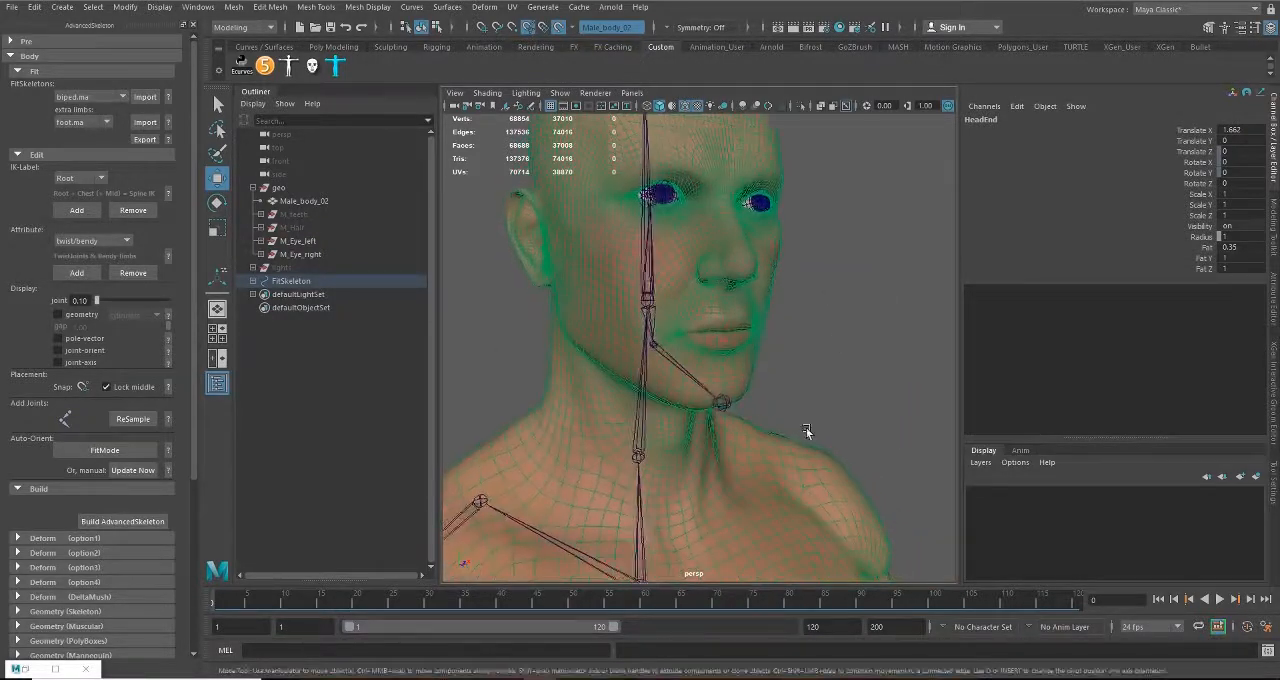
scroll(694, 515, down, 8)
alt+middle_drag(691, 517, 736, 262)
alt+middle_drag(755, 411, 727, 218)
alt+drag(738, 330, 877, 326)
alt+drag(755, 405, 795, 407)
alt+middle_drag(790, 310, 793, 446)
alt+middle_drag(741, 355, 754, 510)
alt+drag(777, 467, 589, 389)
scroll(747, 471, up, 5)
alt+middle_drag(746, 283, 715, 439)
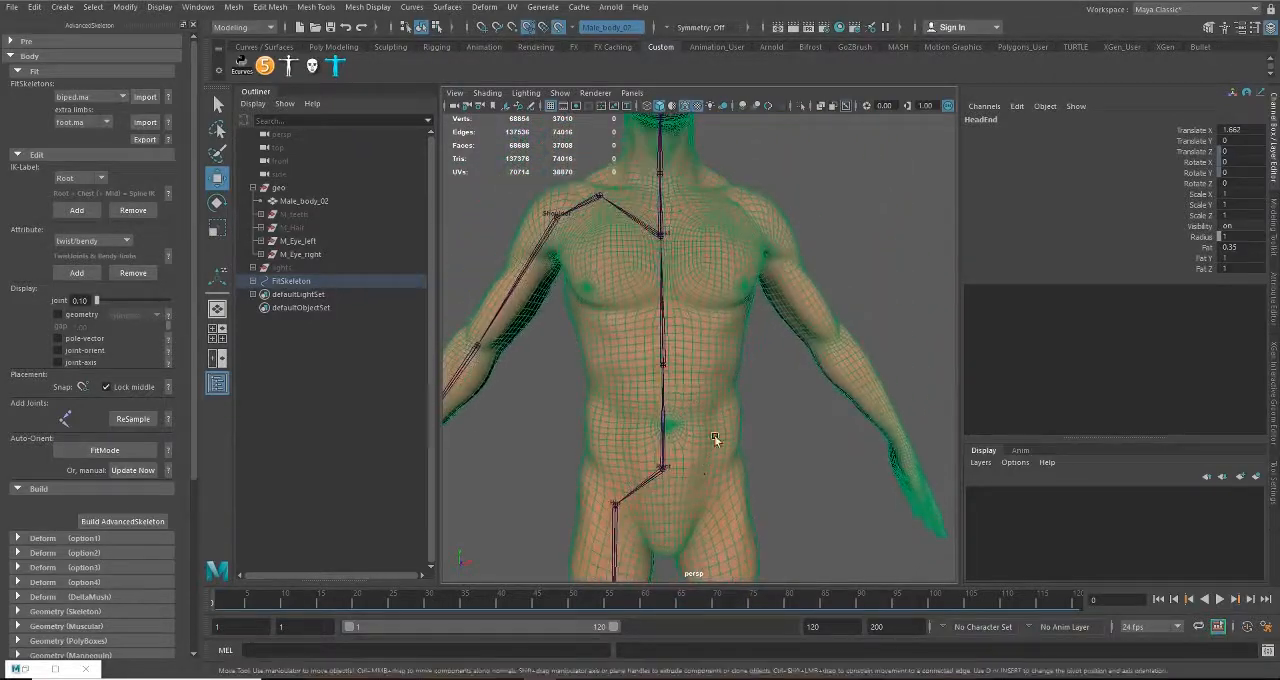
alt+drag(715, 439, 766, 423)
alt+right_drag(766, 423, 736, 313)
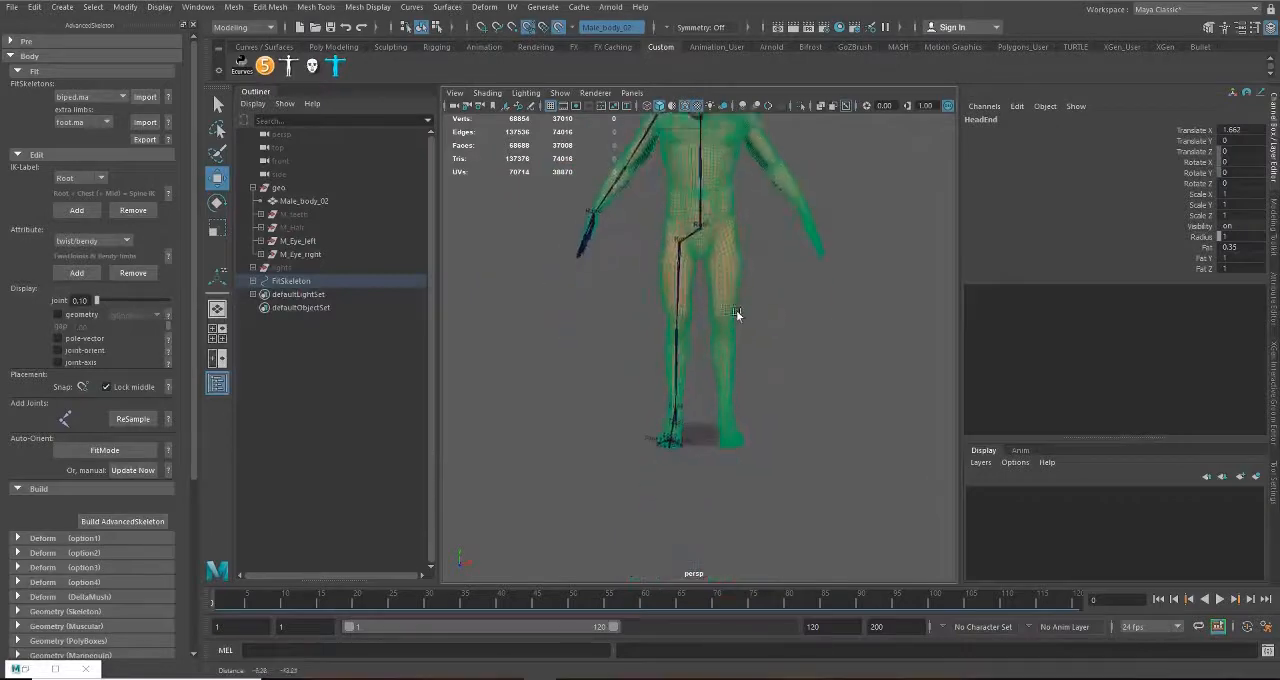
alt+middle_drag(736, 313, 709, 377)
Step: Turn off the live surface and select the Male_body_02 mesh
click(529, 29)
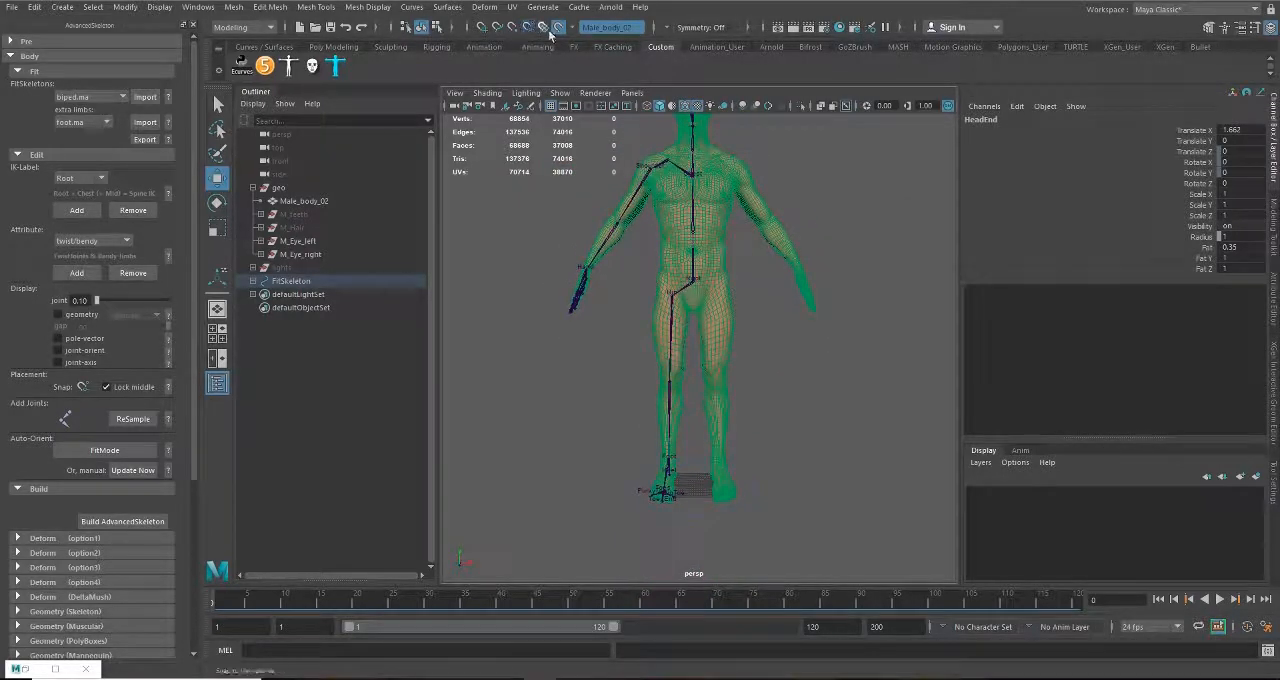
click(712, 236)
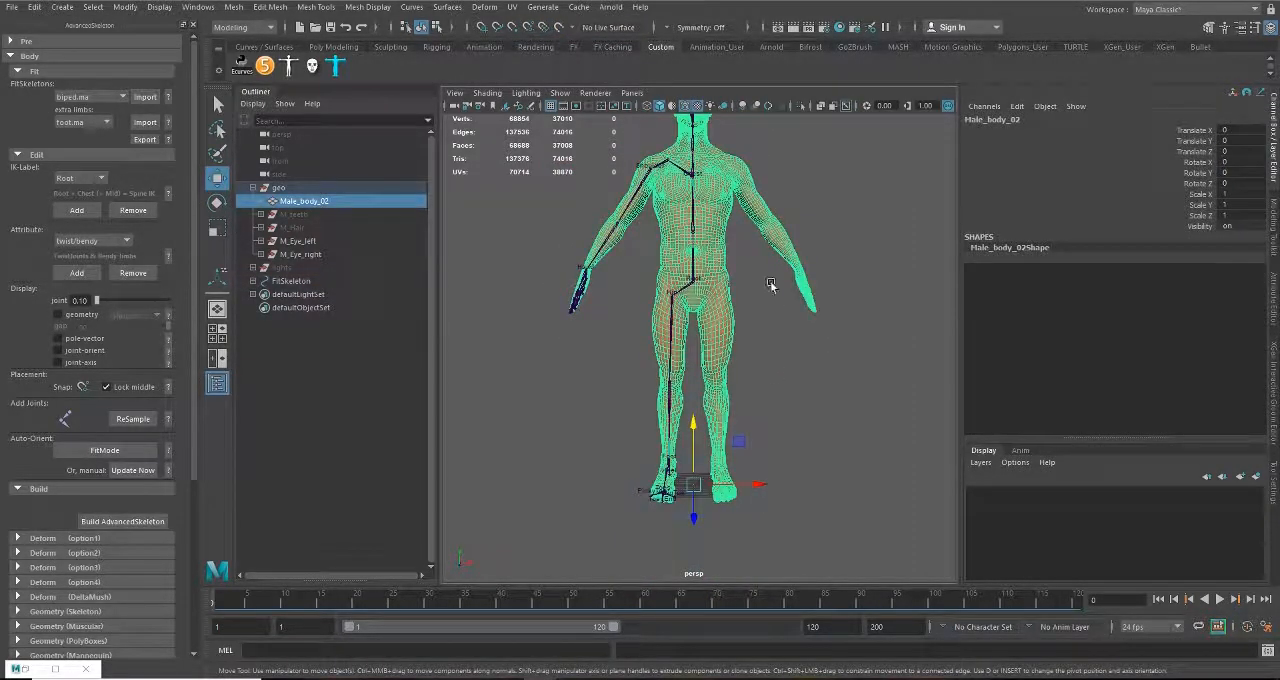
alt+middle_drag(798, 186, 767, 255)
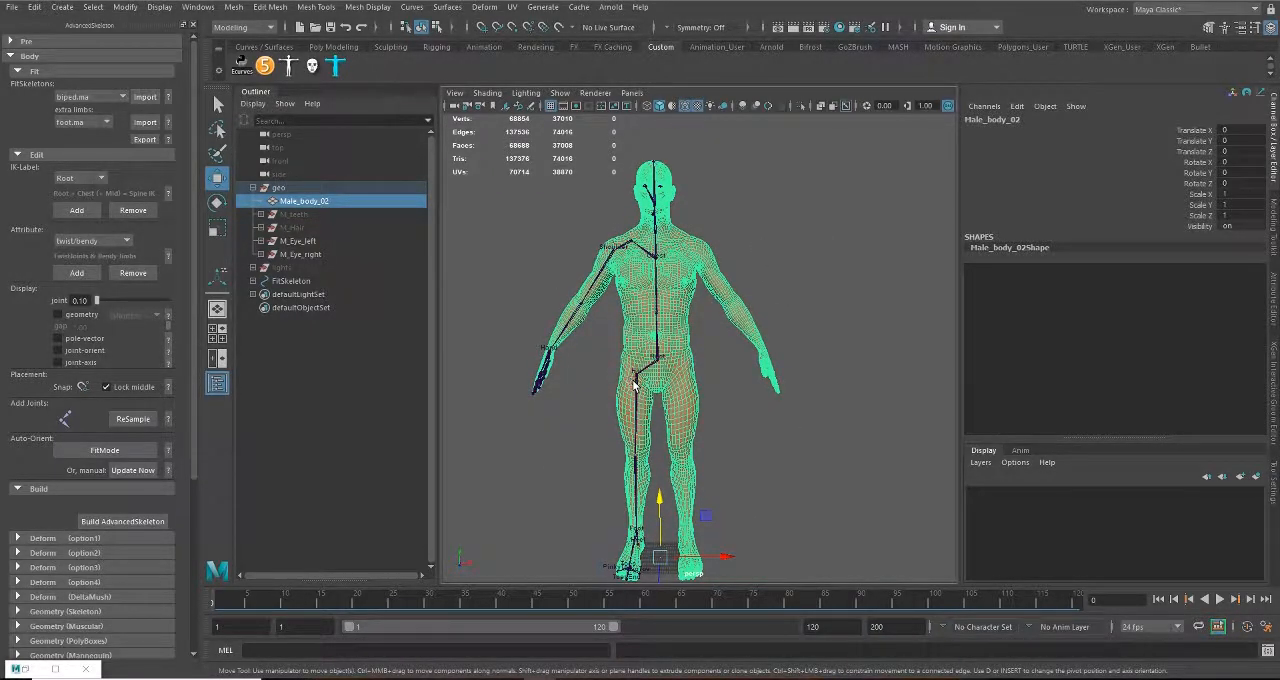
Step: Save the scene as a new version named Male_02_rig_02.ma in the Rig_Files folder
key(q)
key(ctrl+shift+s)
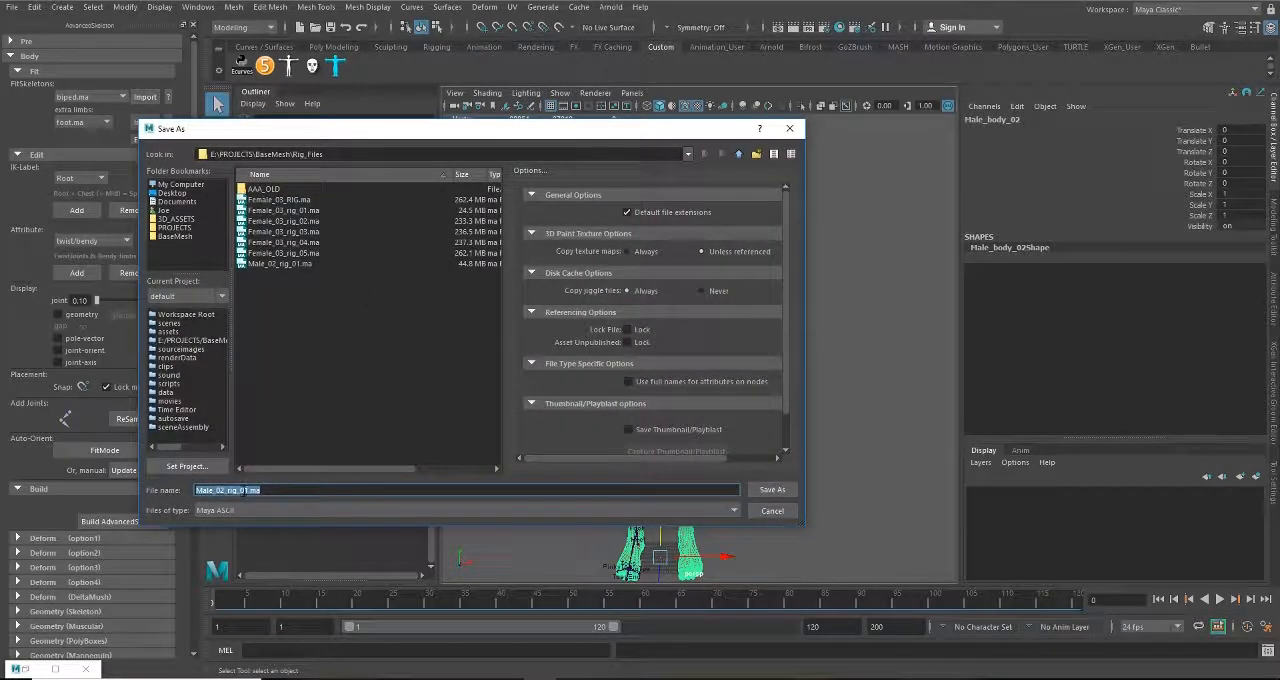
click(244, 490)
text(2)
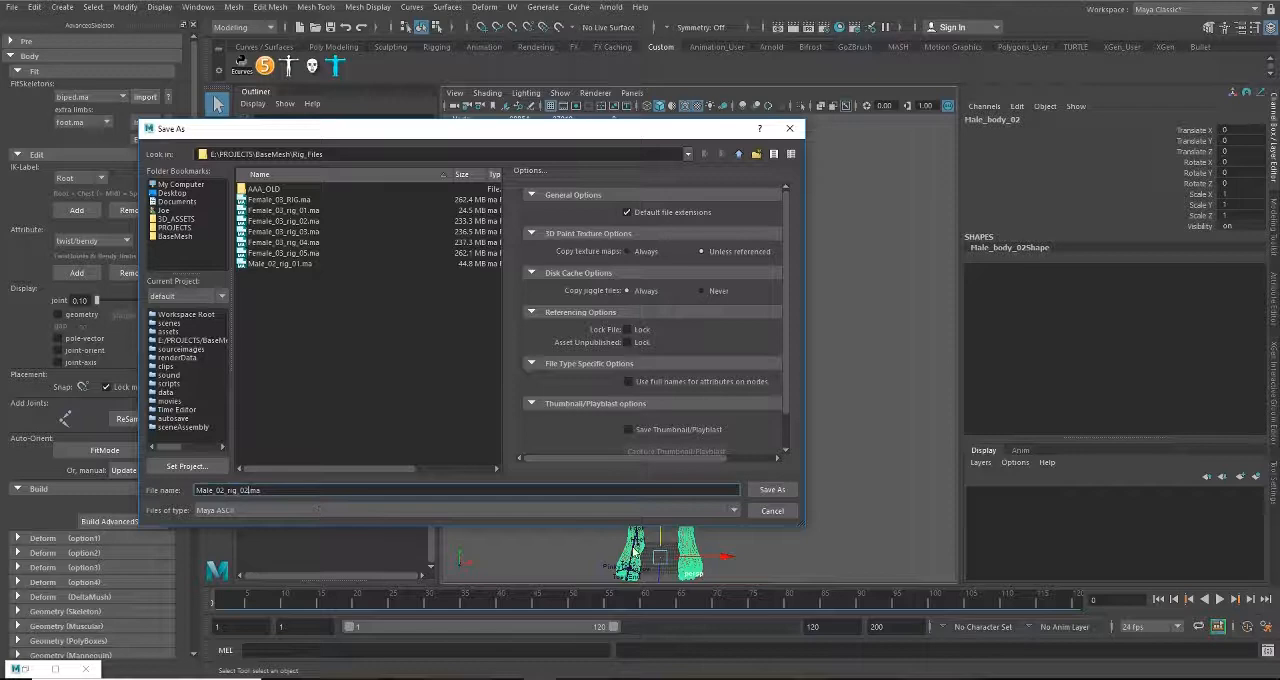
click(772, 489)
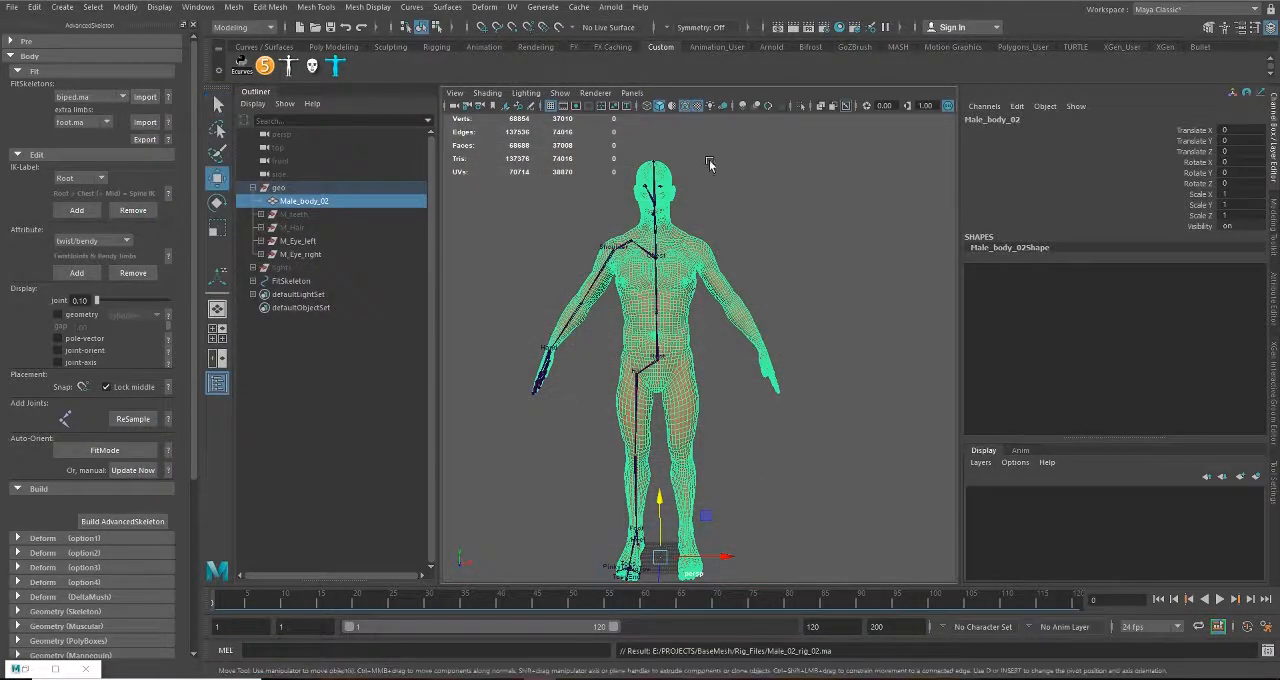
Step: Build the AdvancedSkeleton rig from the fit skeleton and check the generated controls around the head, torso and arms
key(w)
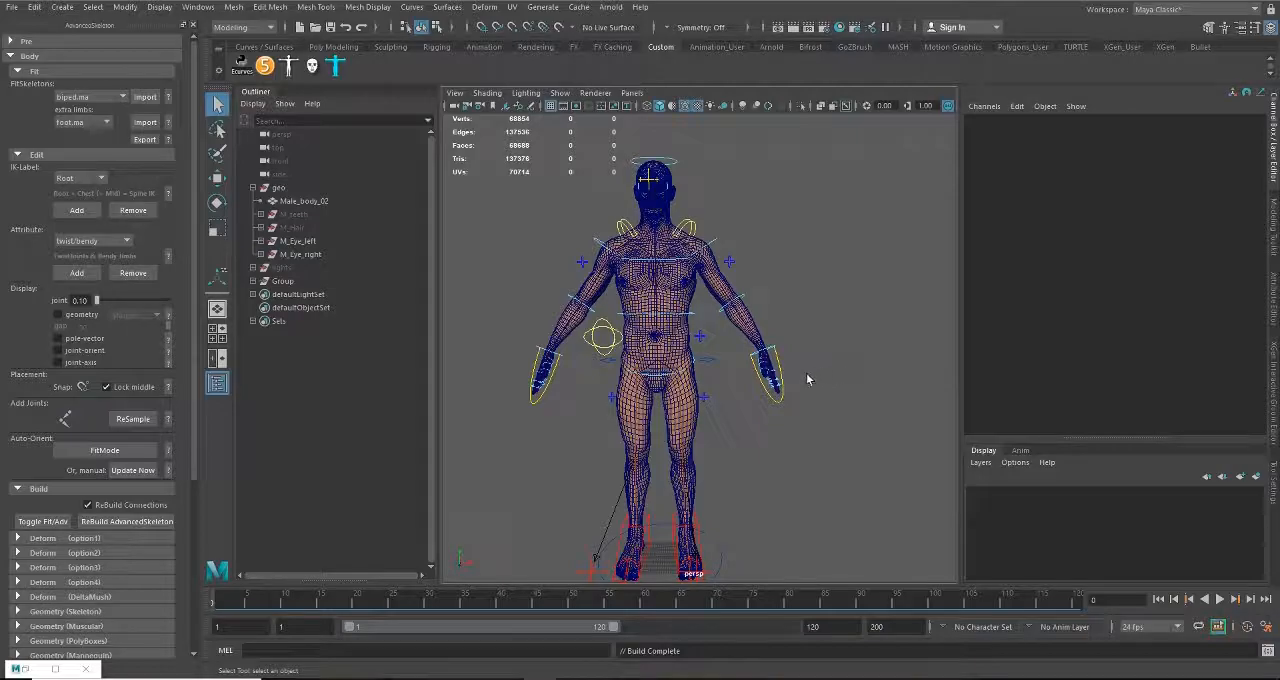
alt+drag(720, 320, 601, 387)
alt+middle_drag(632, 318, 640, 438)
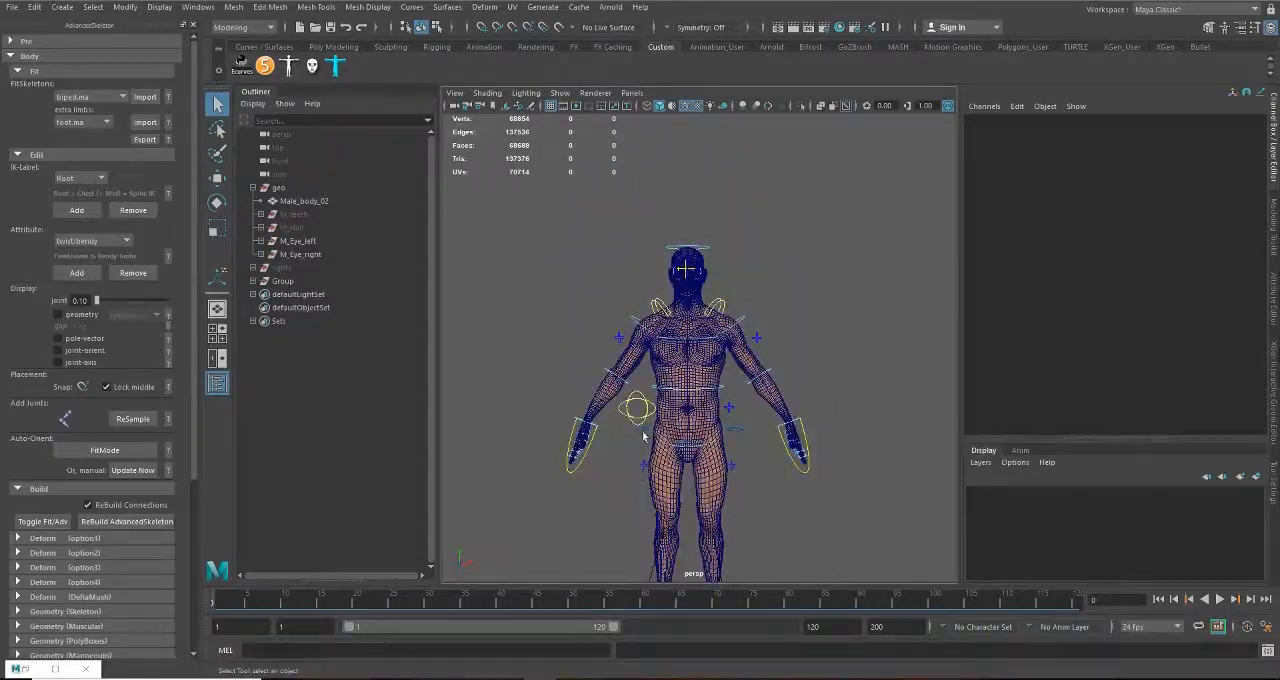
alt+right_drag(643, 434, 704, 408)
alt+drag(704, 408, 698, 306)
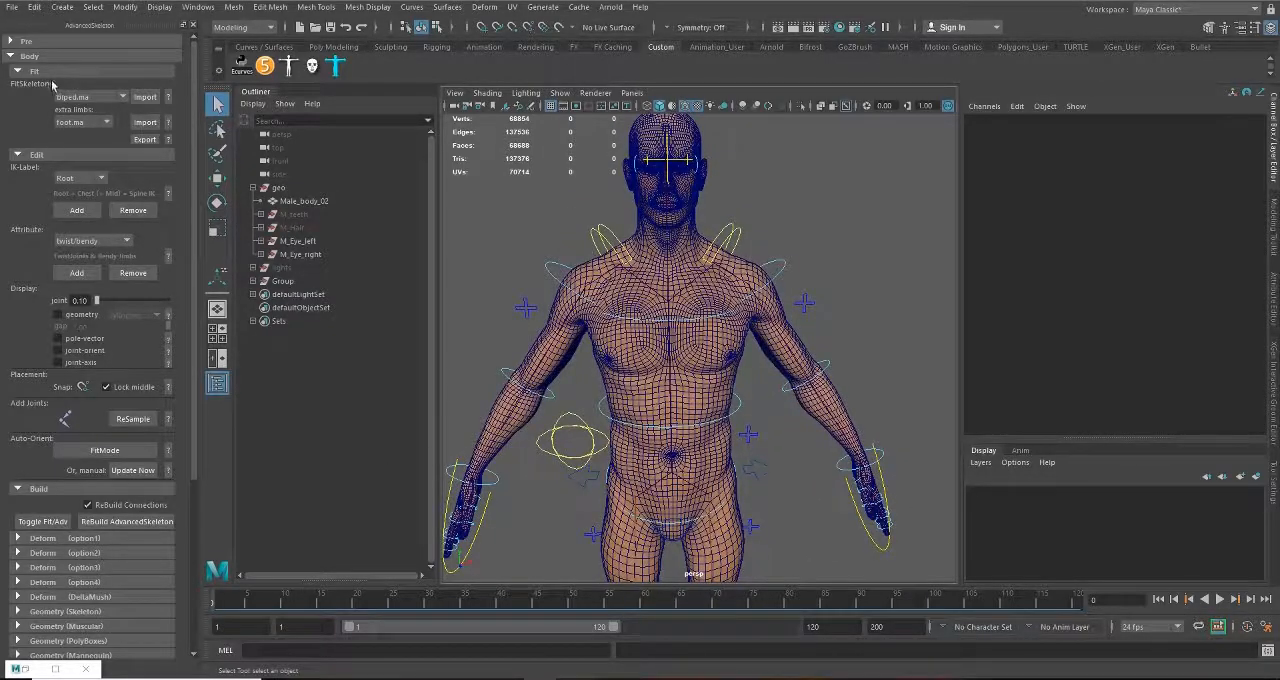
alt+drag(724, 444, 743, 406)
alt+middle_drag(708, 386, 697, 446)
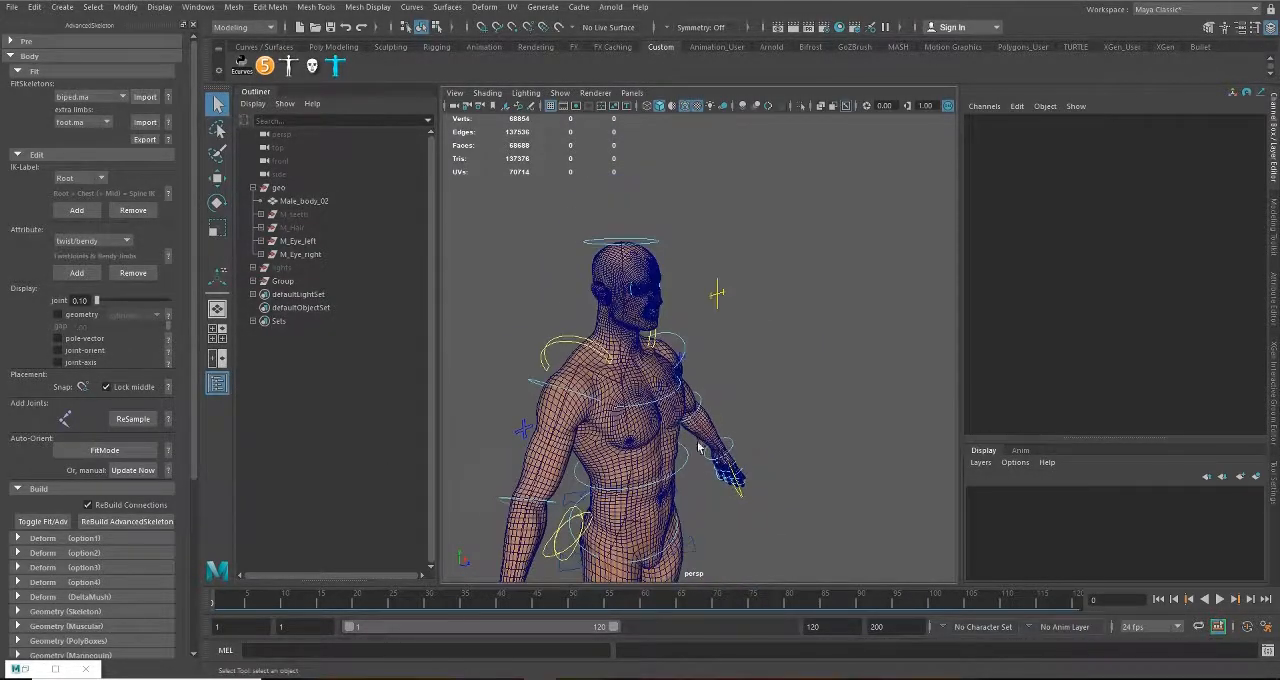
alt+right_drag(630, 412, 684, 382)
alt+drag(684, 382, 679, 352)
alt+drag(636, 275, 688, 293)
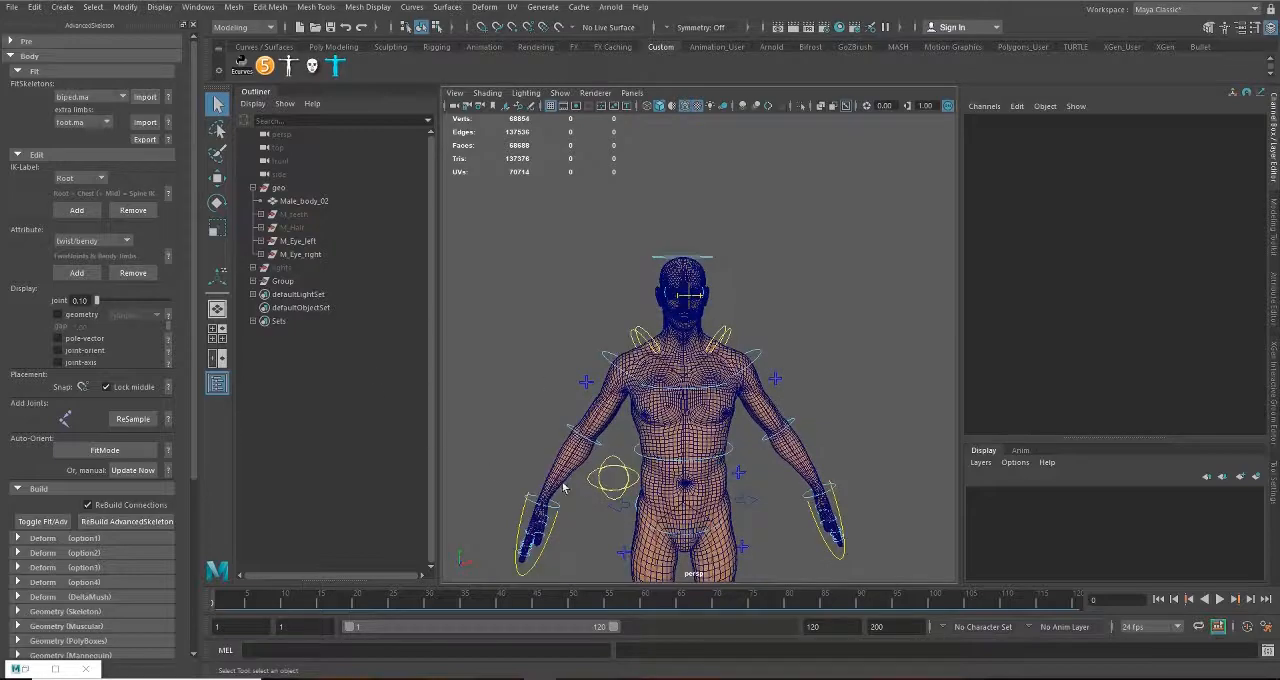
Step: Turn off wireframe on shaded in the perspective view and check the rig's joints and controls on the smooth body
scroll(703, 316, up, 6)
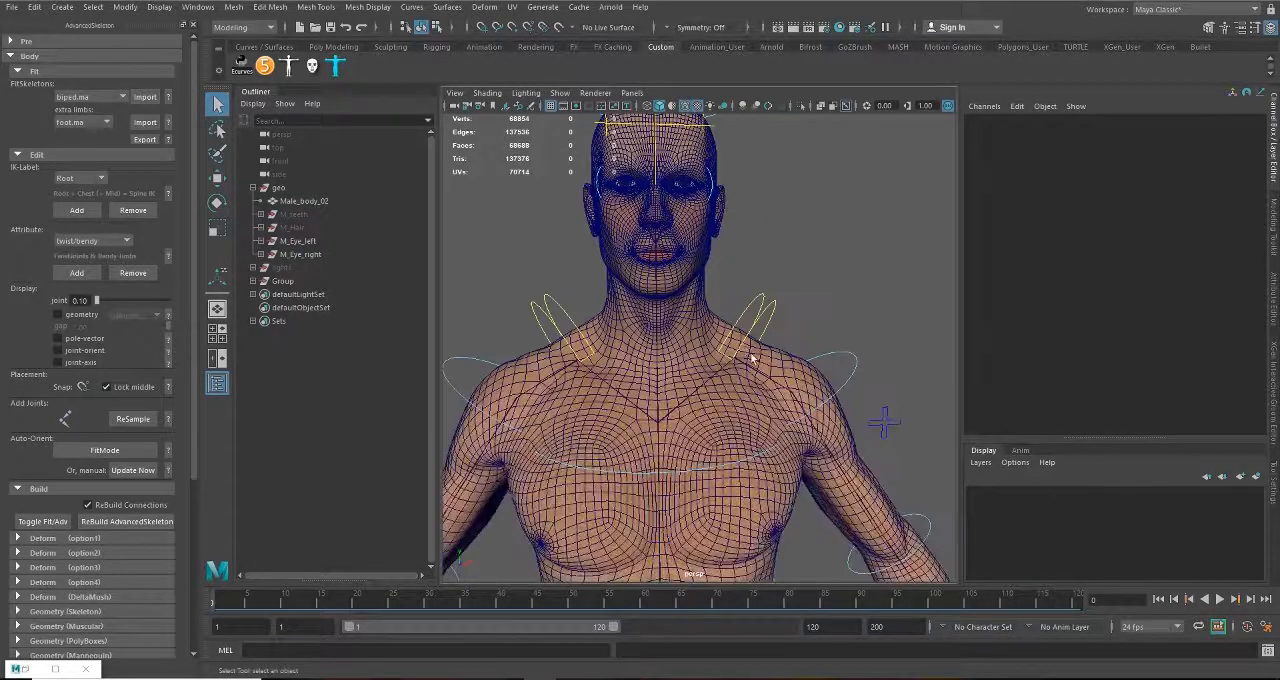
click(684, 105)
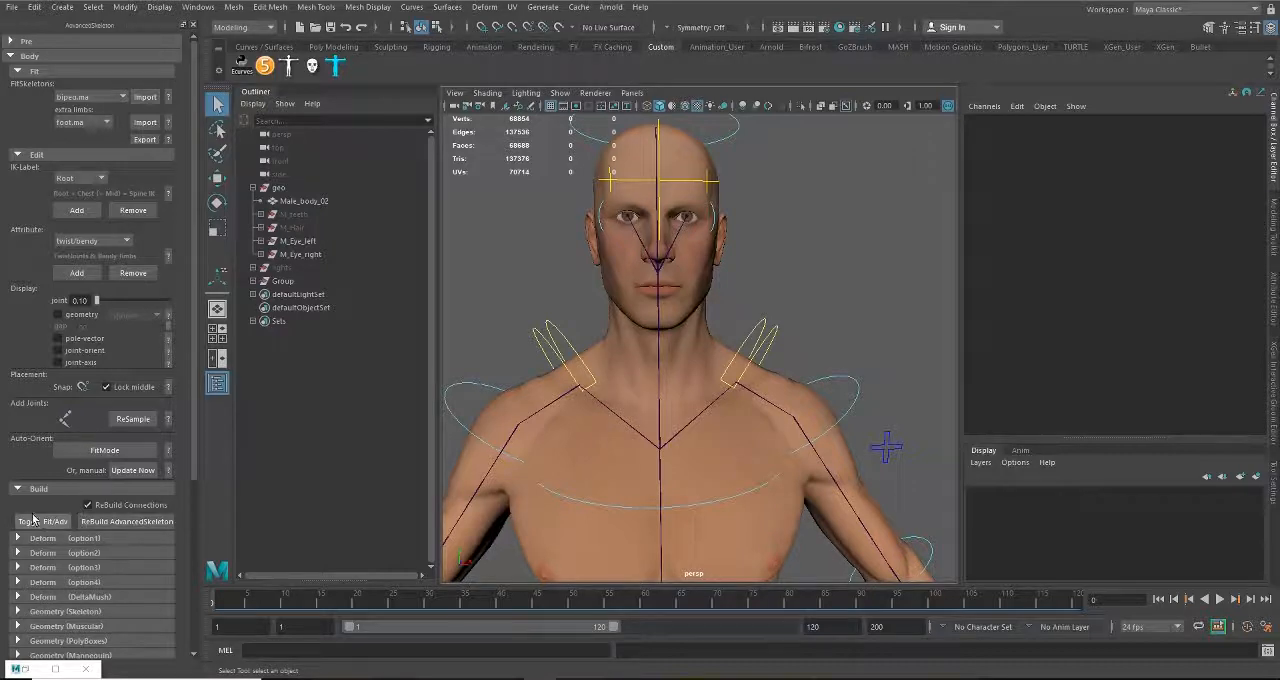
scroll(700, 432, down, 4)
scroll(699, 432, down, 6)
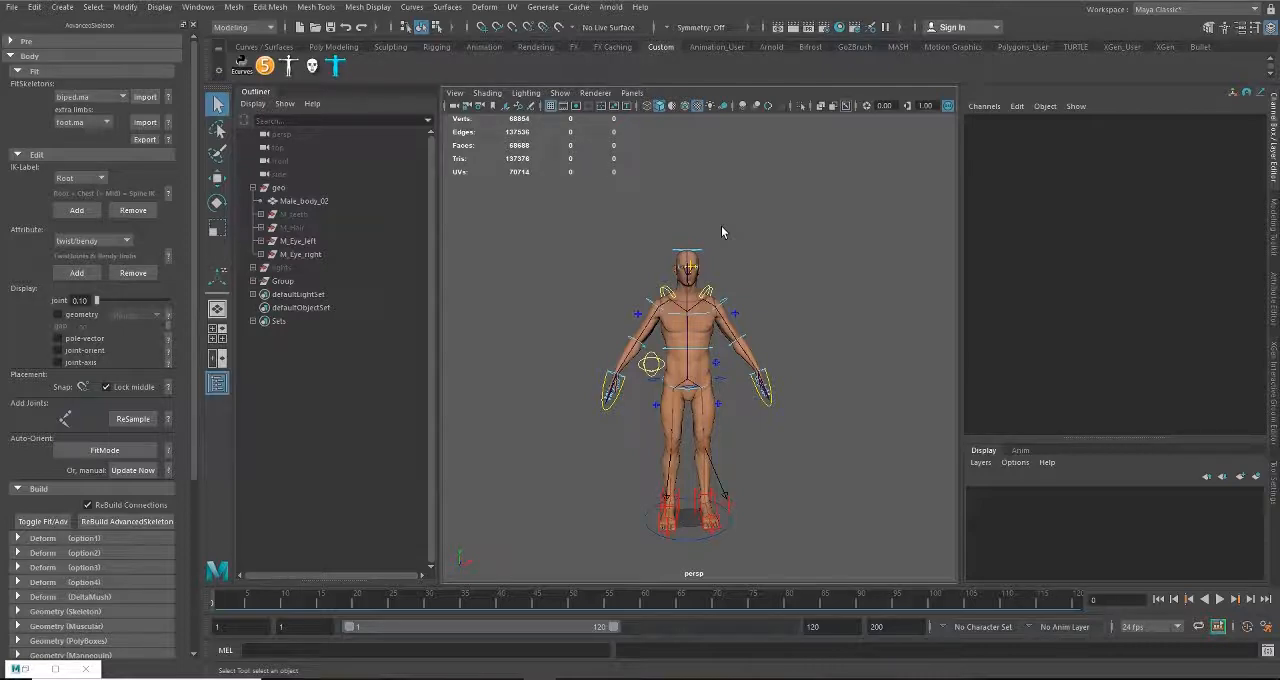
scroll(622, 304, up, 5)
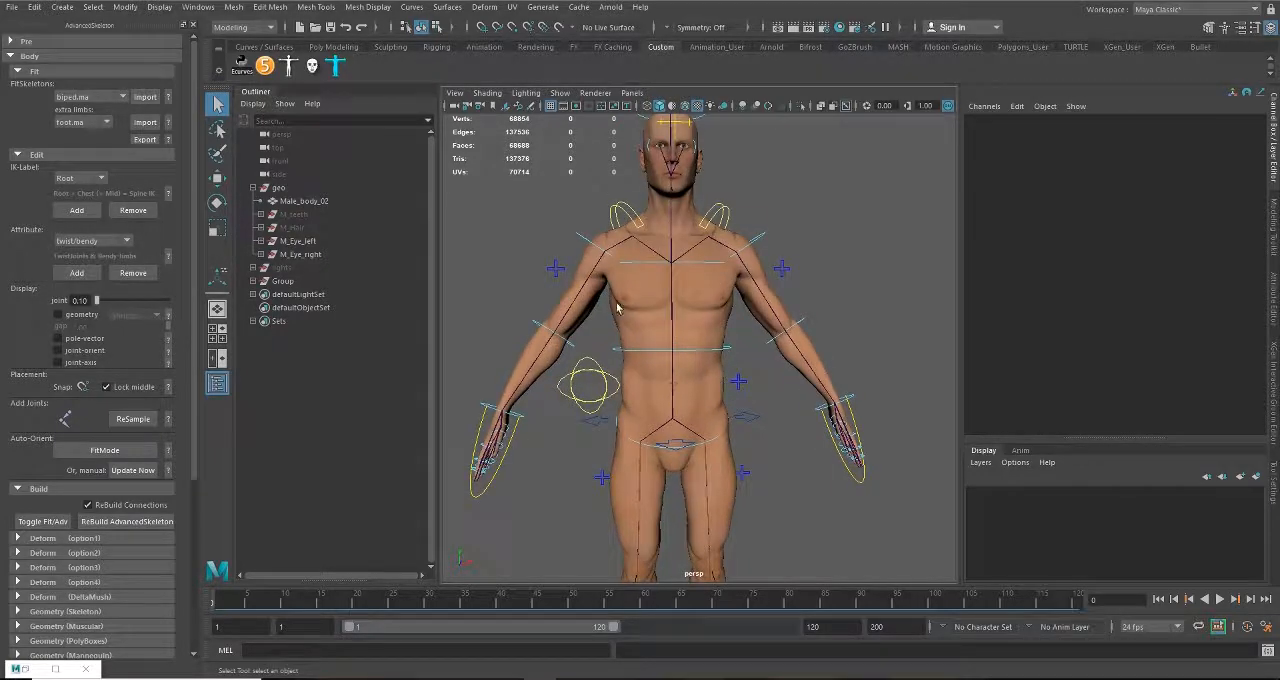
alt+drag(617, 308, 648, 338)
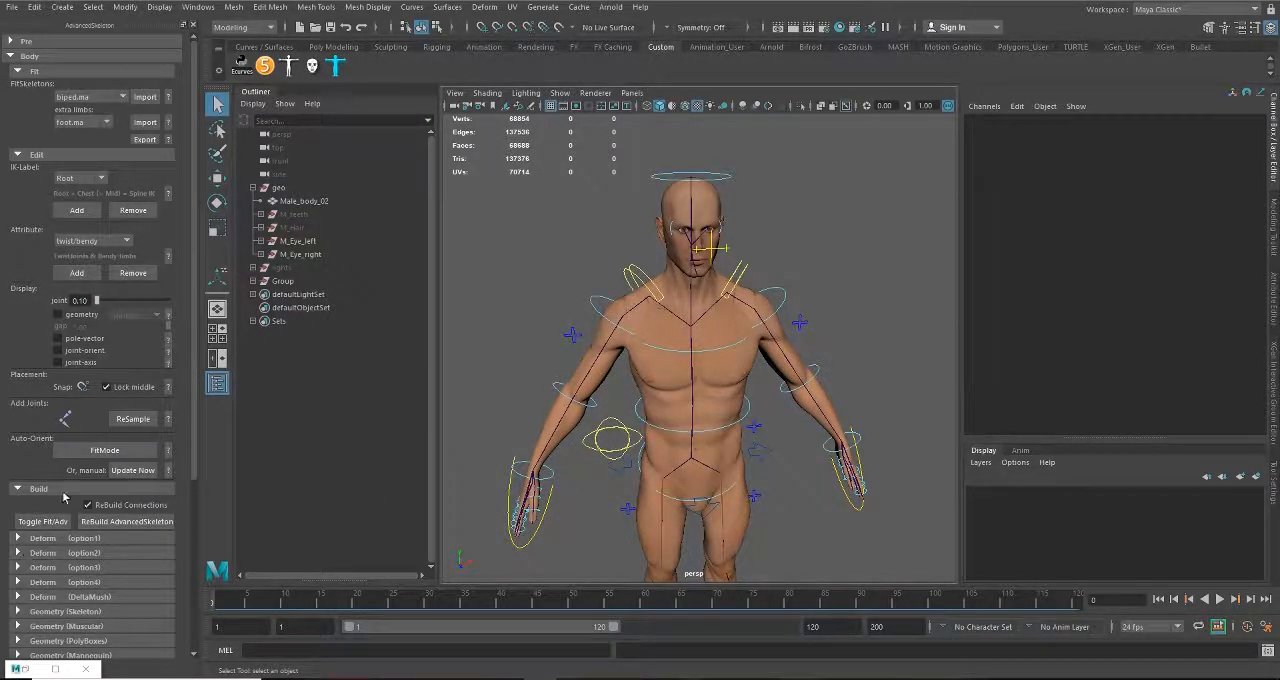
Step: Expand the Deform option 1 and option 2 sections and create a SkinCage around the body
scroll(64, 496, down, 2)
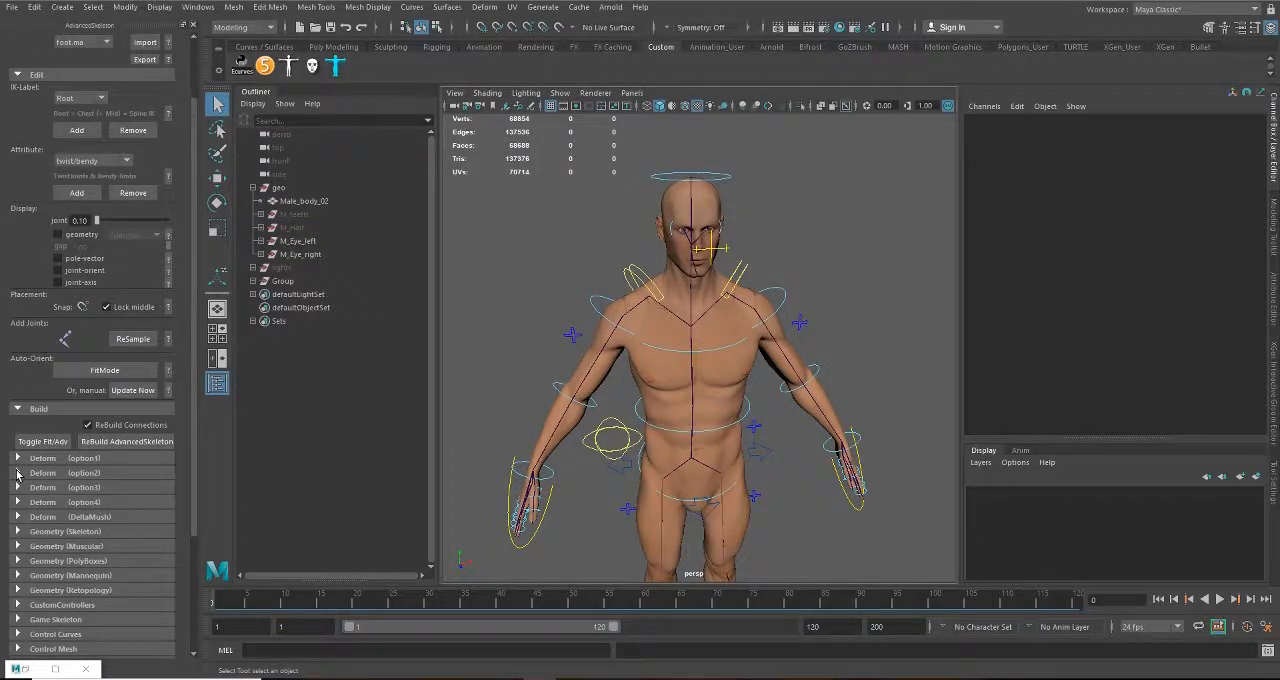
click(17, 473)
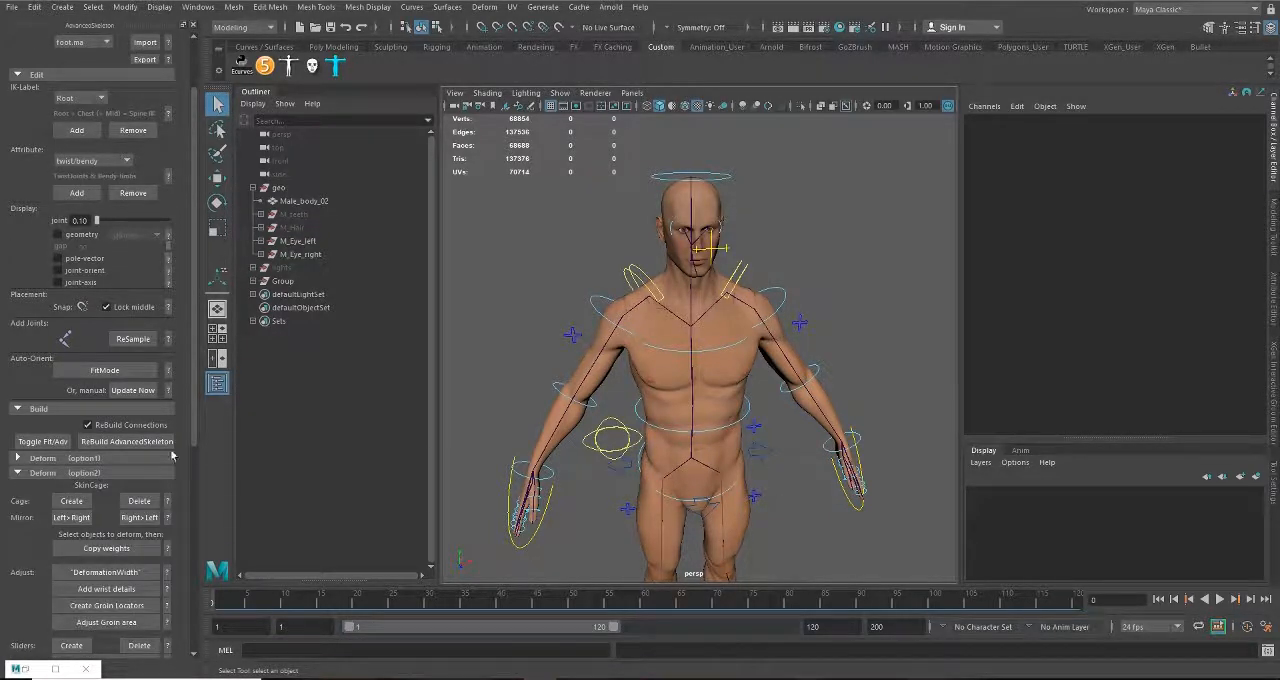
click(17, 458)
scroll(55, 460, down, 4)
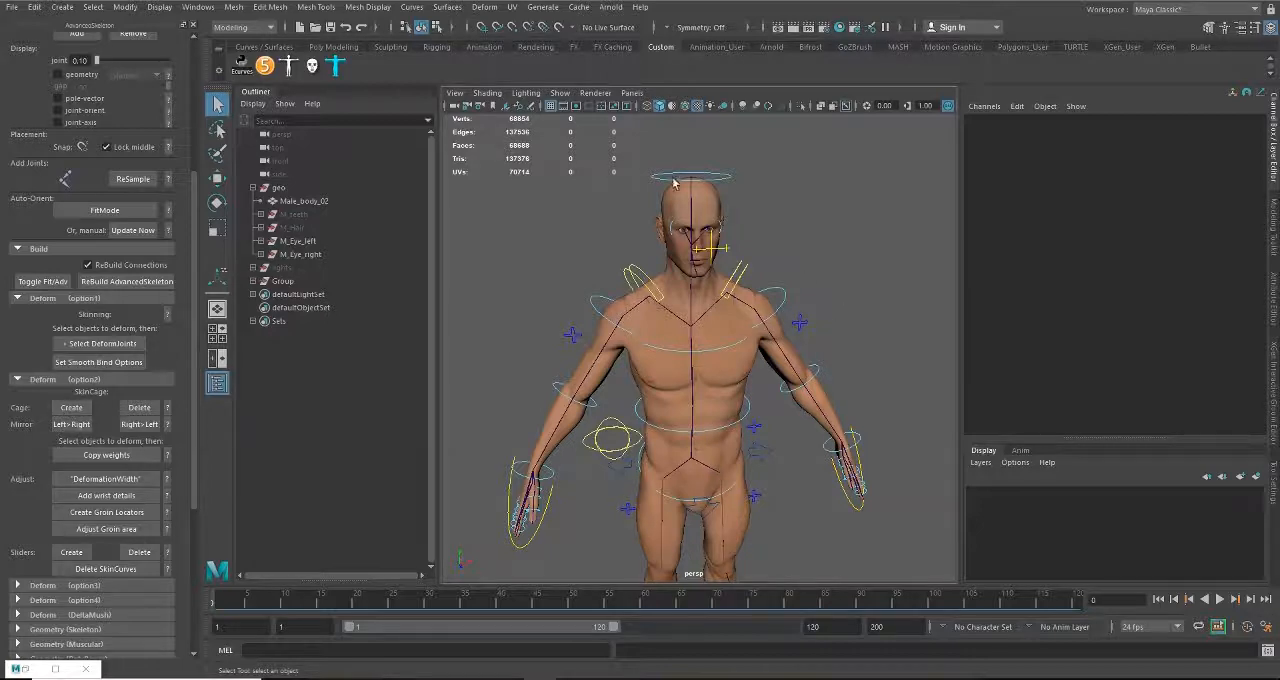
scroll(664, 288, down, 4)
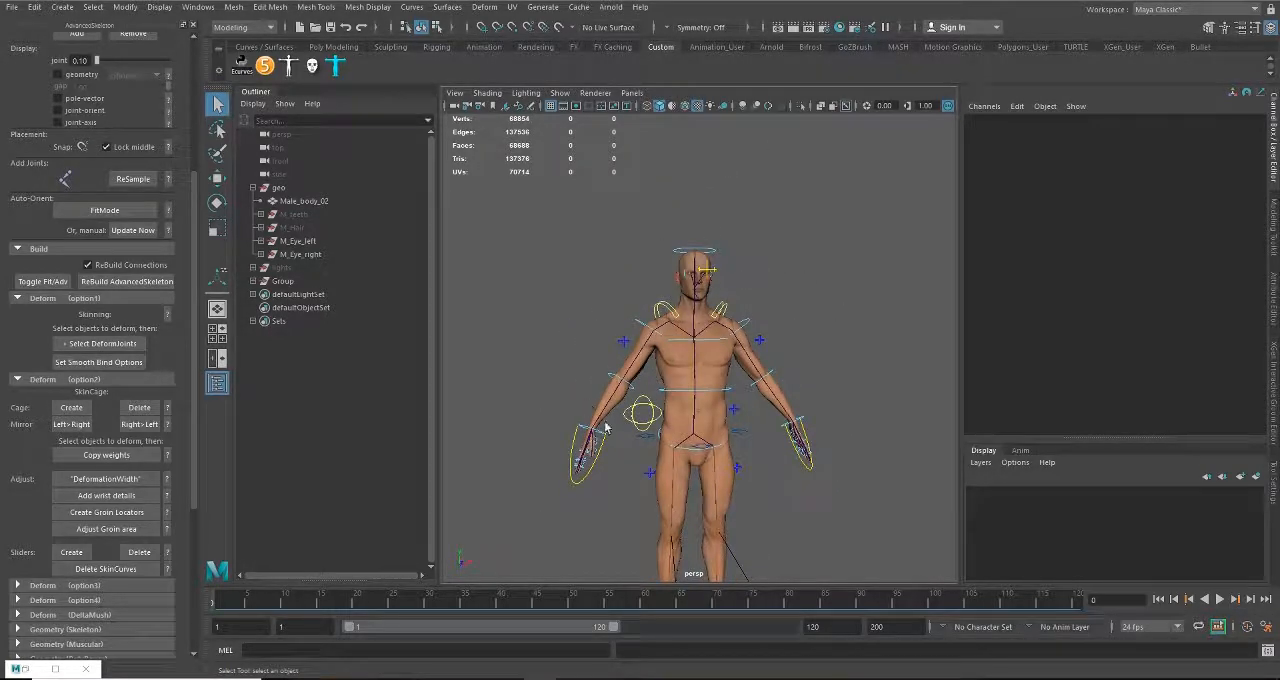
click(64, 410)
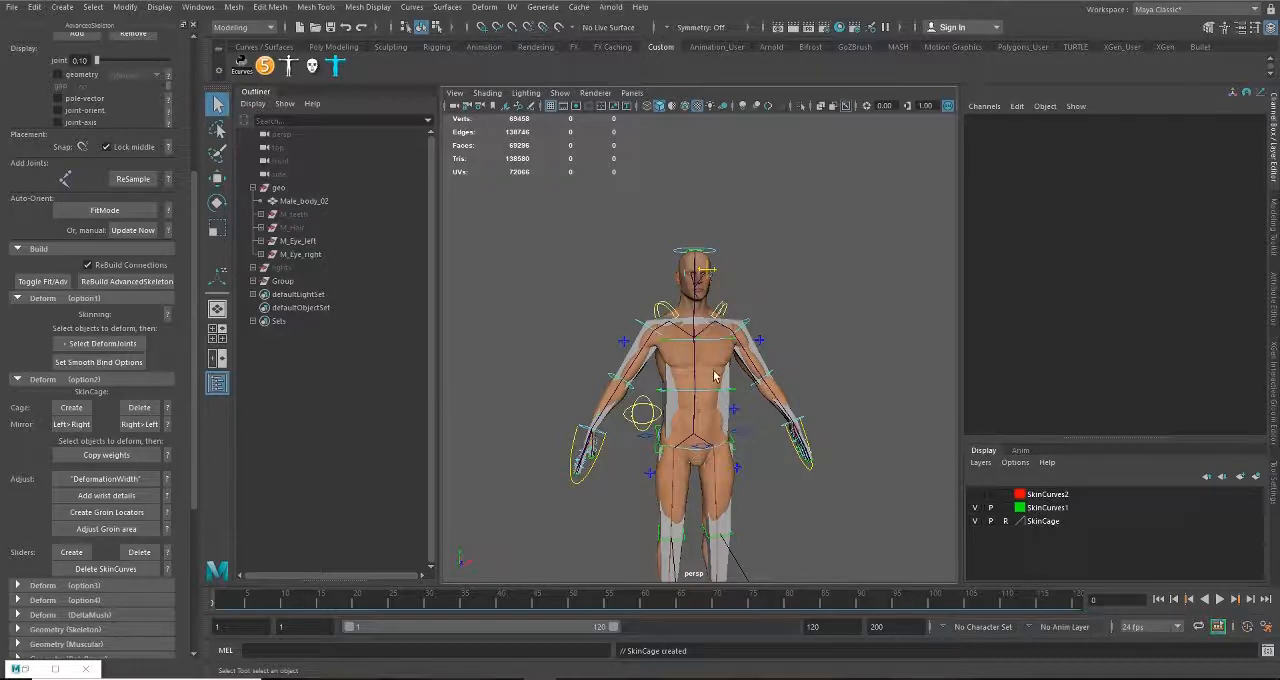
Step: Add wrist details to the SkinCage around the hands
scroll(712, 376, up, 7)
alt+drag(598, 363, 661, 326)
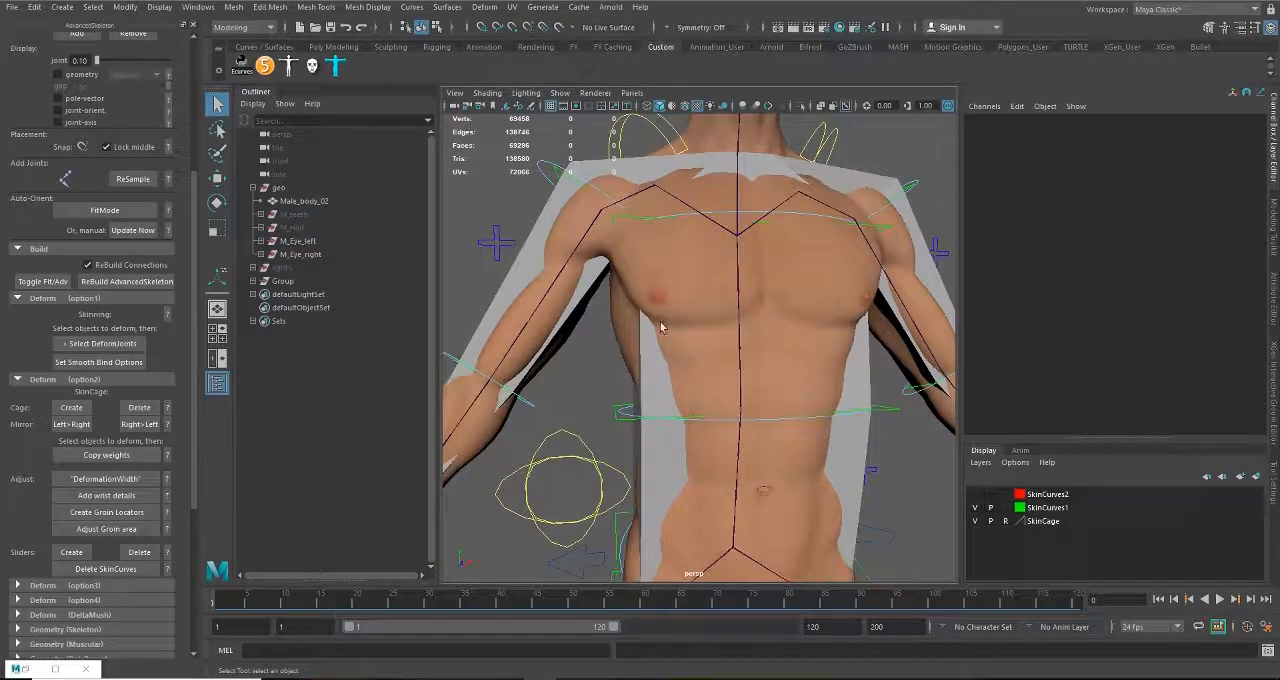
alt+middle_drag(655, 423, 671, 280)
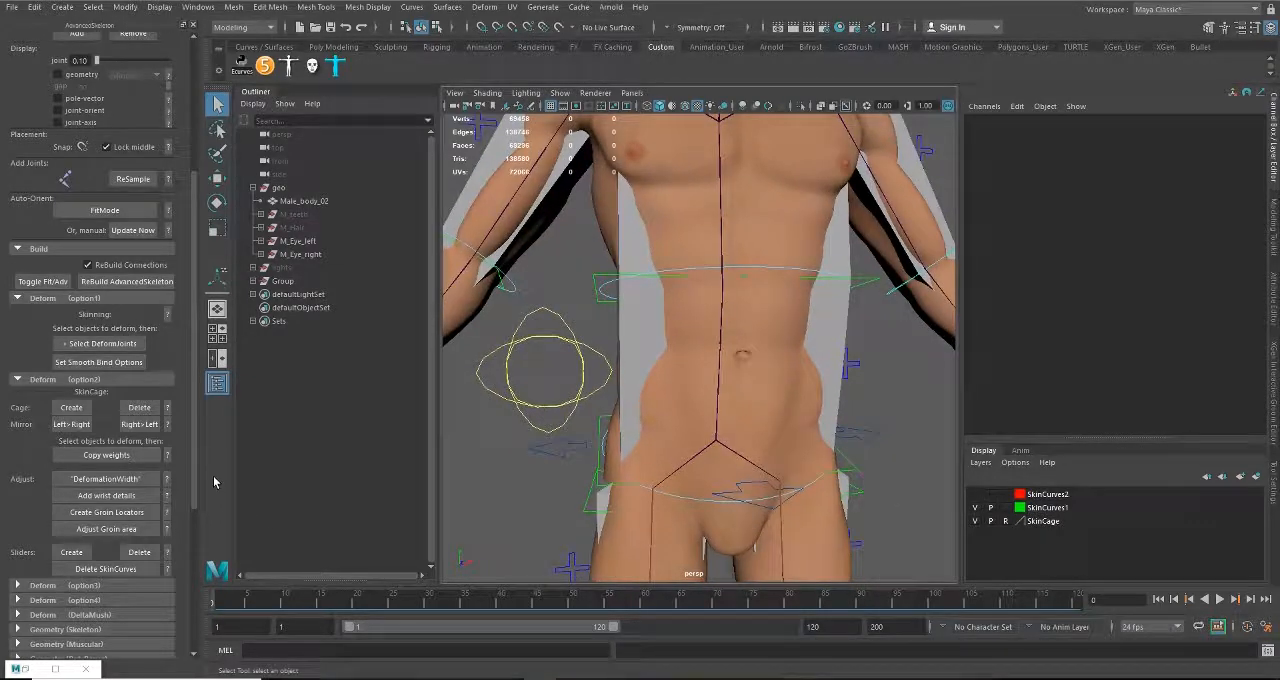
click(120, 498)
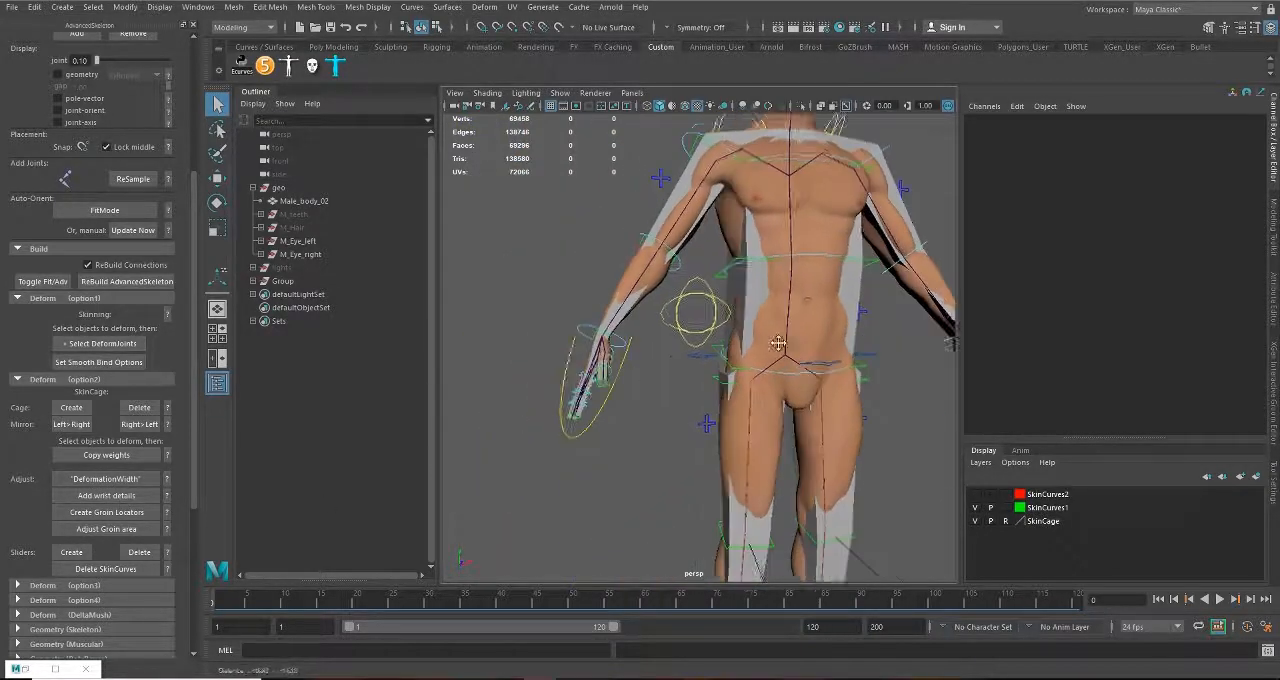
click(105, 496)
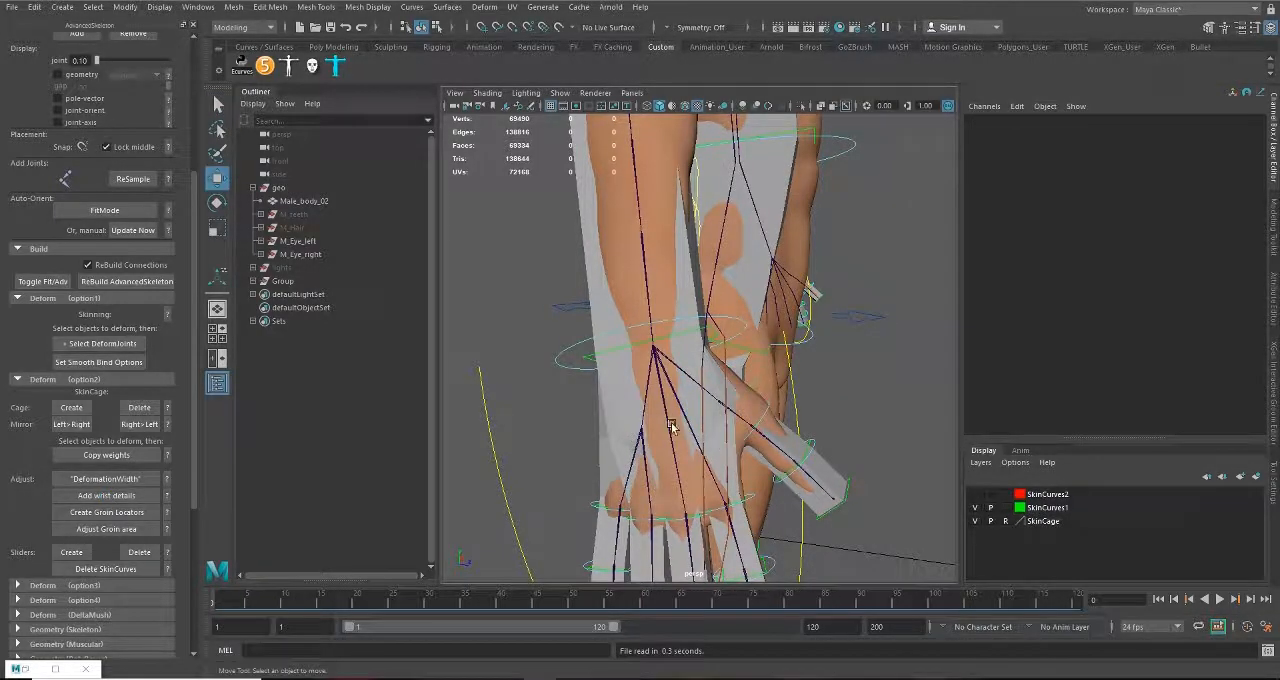
Step: Create the groin locators and adjust the SkinCage's groin area between the thighs
click(106, 512)
scroll(822, 414, down, 5)
alt+middle_drag(818, 430, 661, 405)
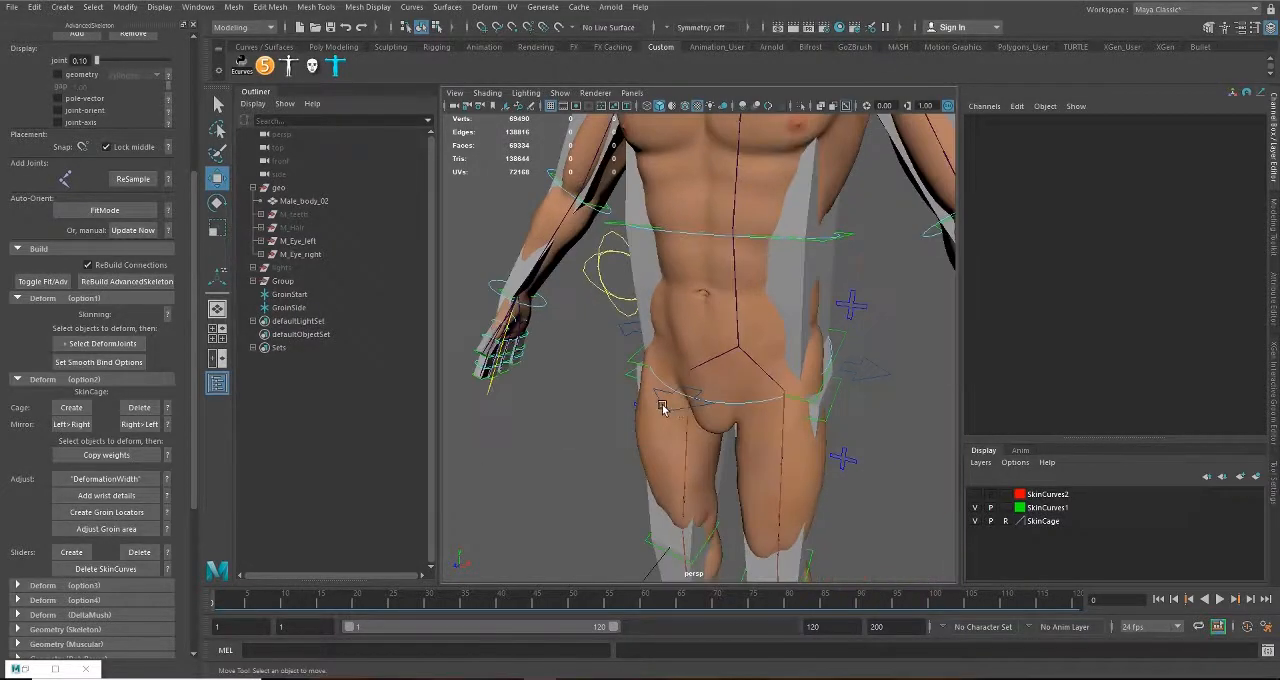
alt+drag(687, 402, 723, 380)
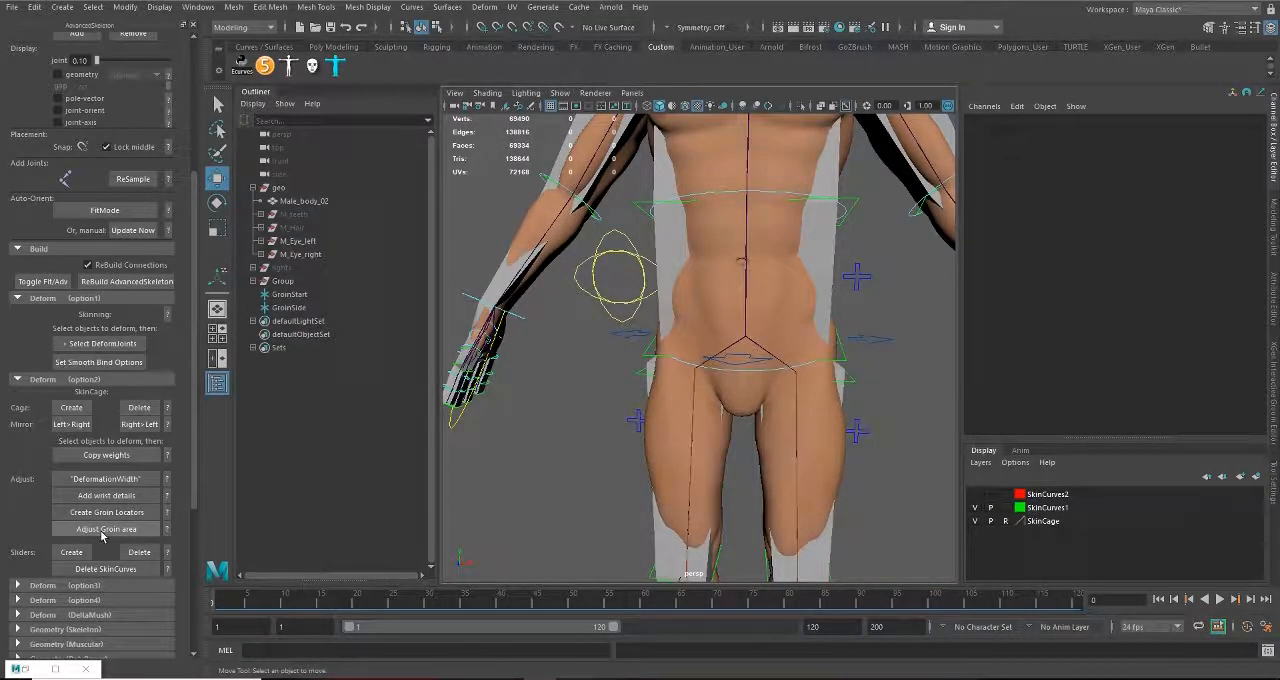
click(105, 529)
alt+drag(523, 523, 781, 352)
alt+drag(738, 409, 777, 398)
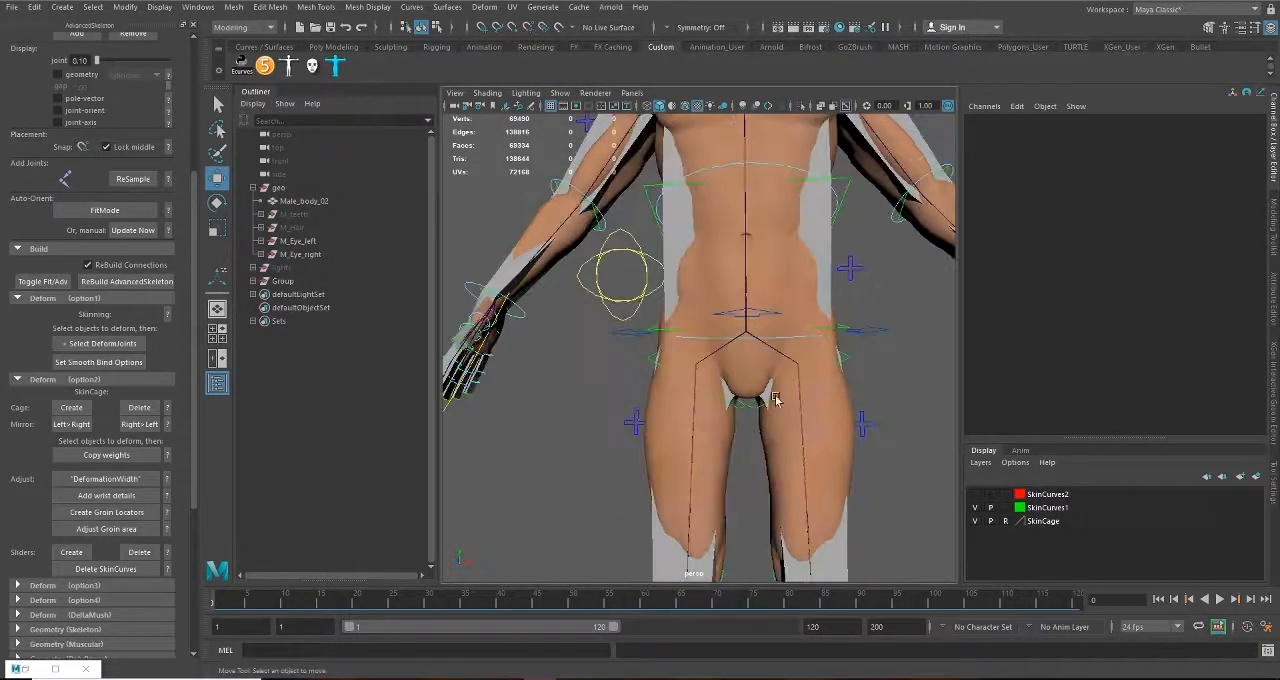
alt+middle_drag(802, 407, 746, 441)
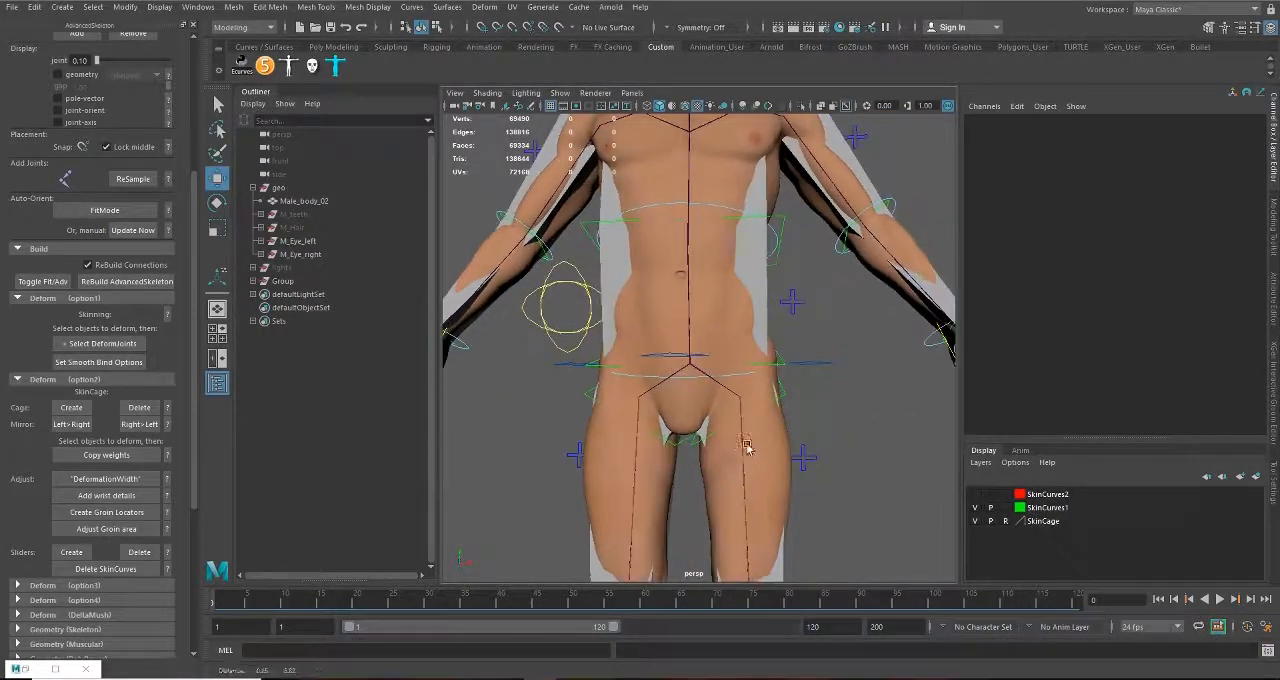
alt+drag(817, 429, 854, 434)
Step: Copy the SkinCage weights to Male_body_02 and delete the cage
alt+middle_drag(798, 298, 831, 475)
alt+drag(830, 475, 694, 337)
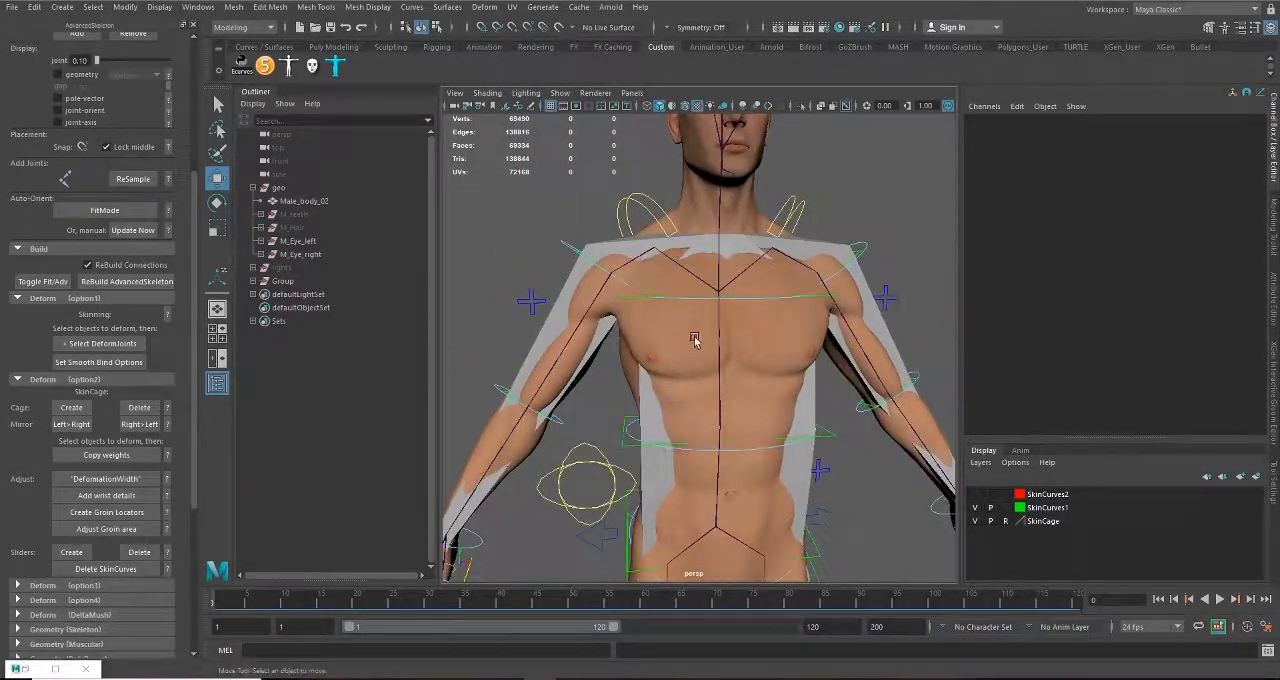
alt+middle_drag(689, 300, 672, 396)
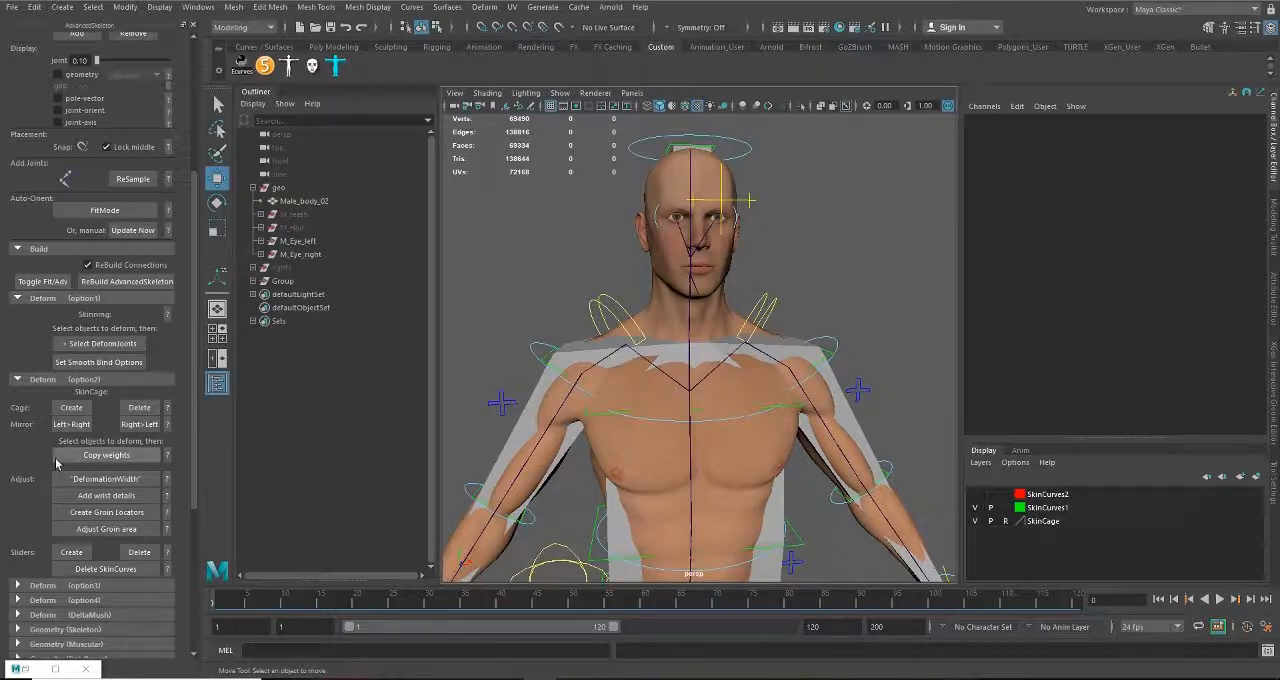
scroll(29, 497, down, 2)
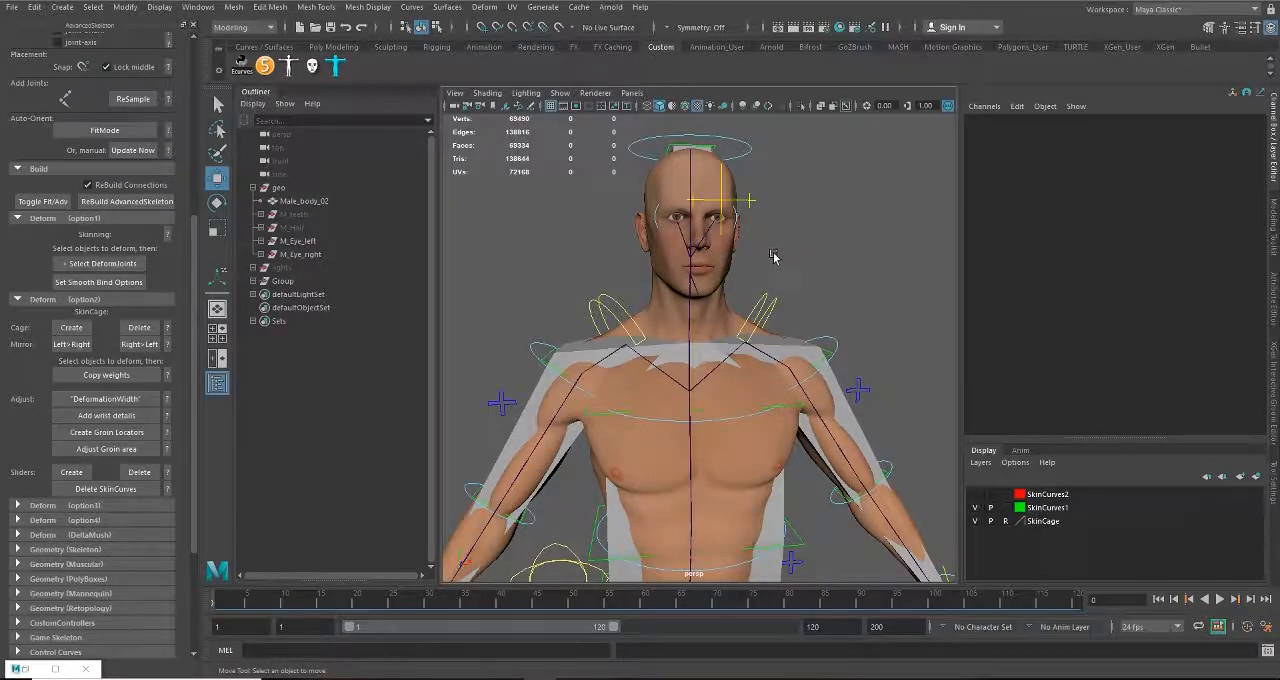
click(631, 389)
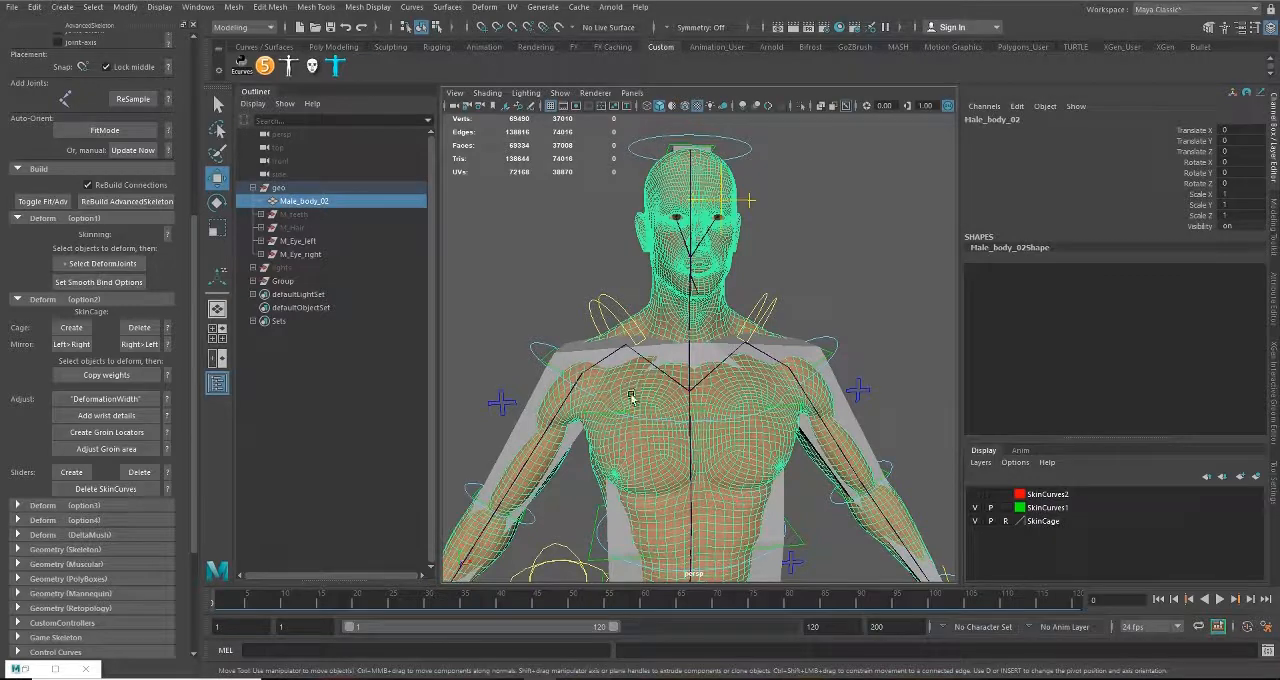
click(542, 268)
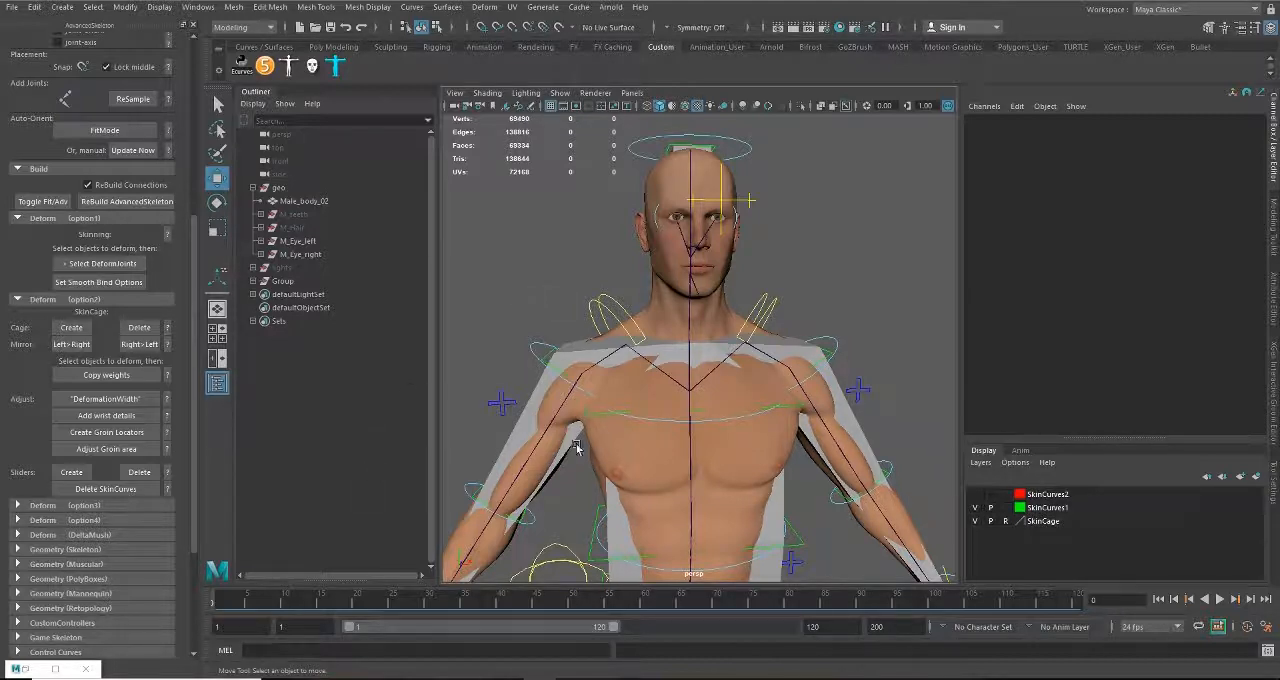
click(628, 380)
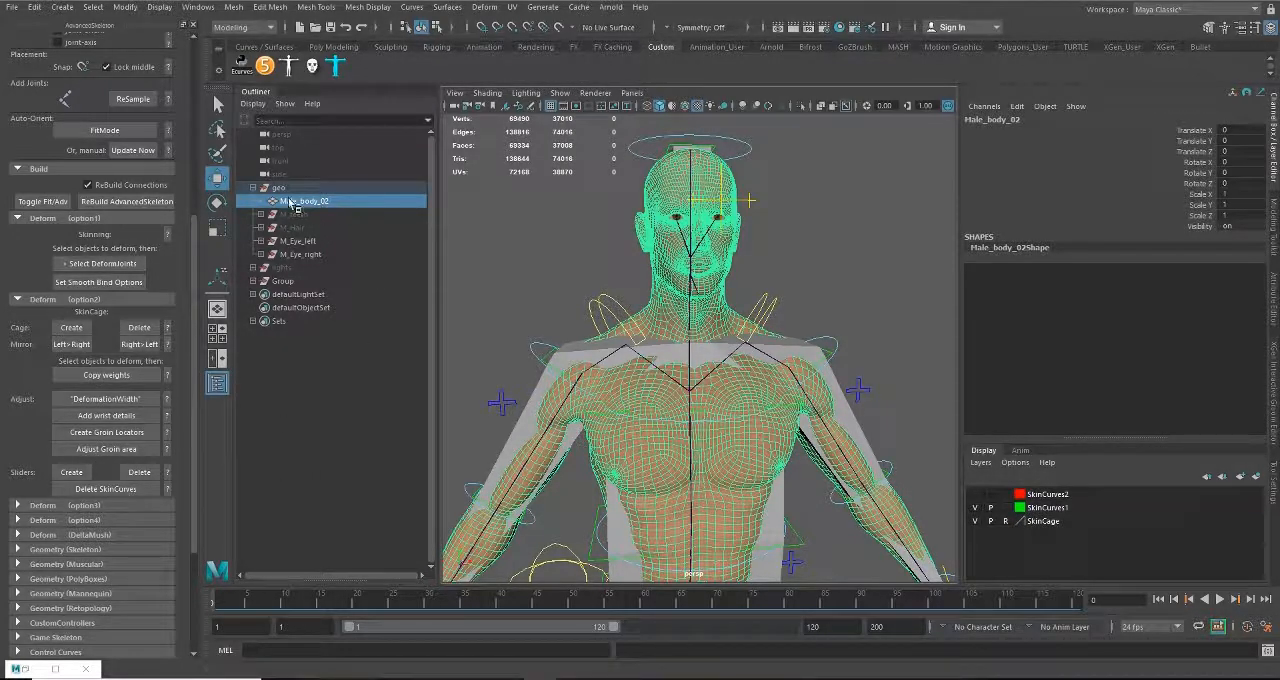
click(116, 375)
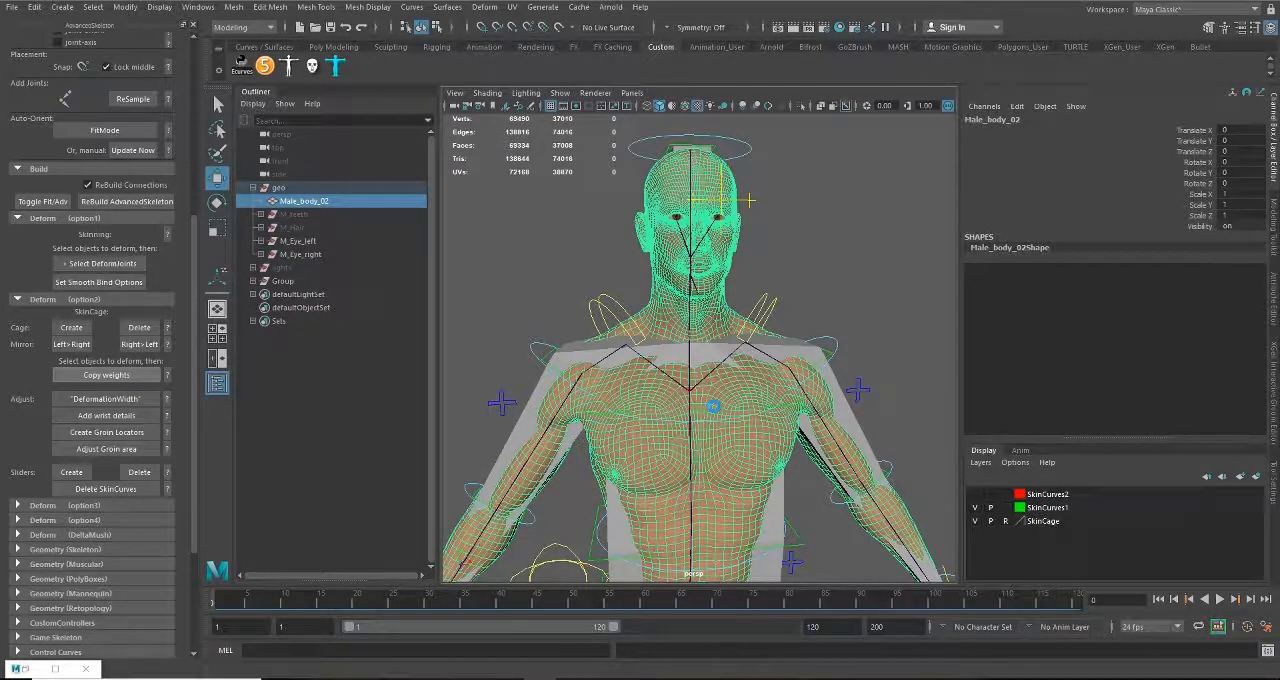
click(152, 330)
Step: Switch the right arm to IK with FKIKBlend, raise its hand control outward and check the shoulder and armpit deformation from front and back
scroll(697, 418, up, 3)
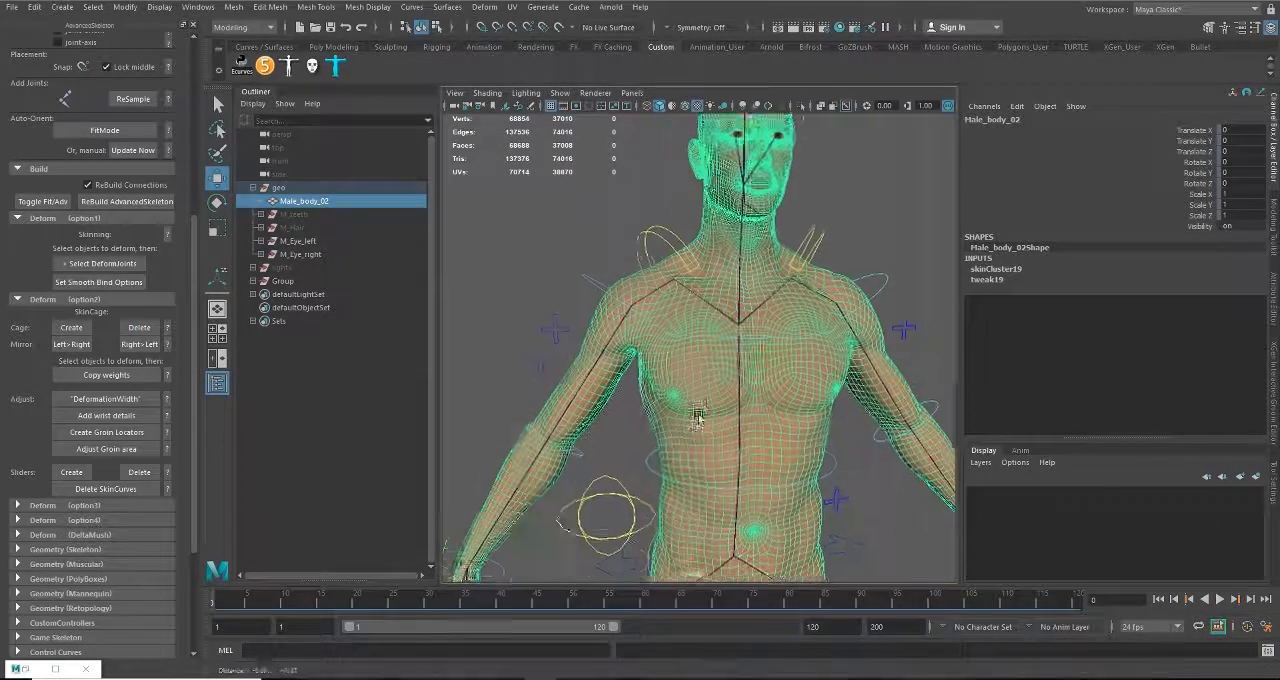
scroll(697, 418, down, 5)
drag(580, 265, 630, 318)
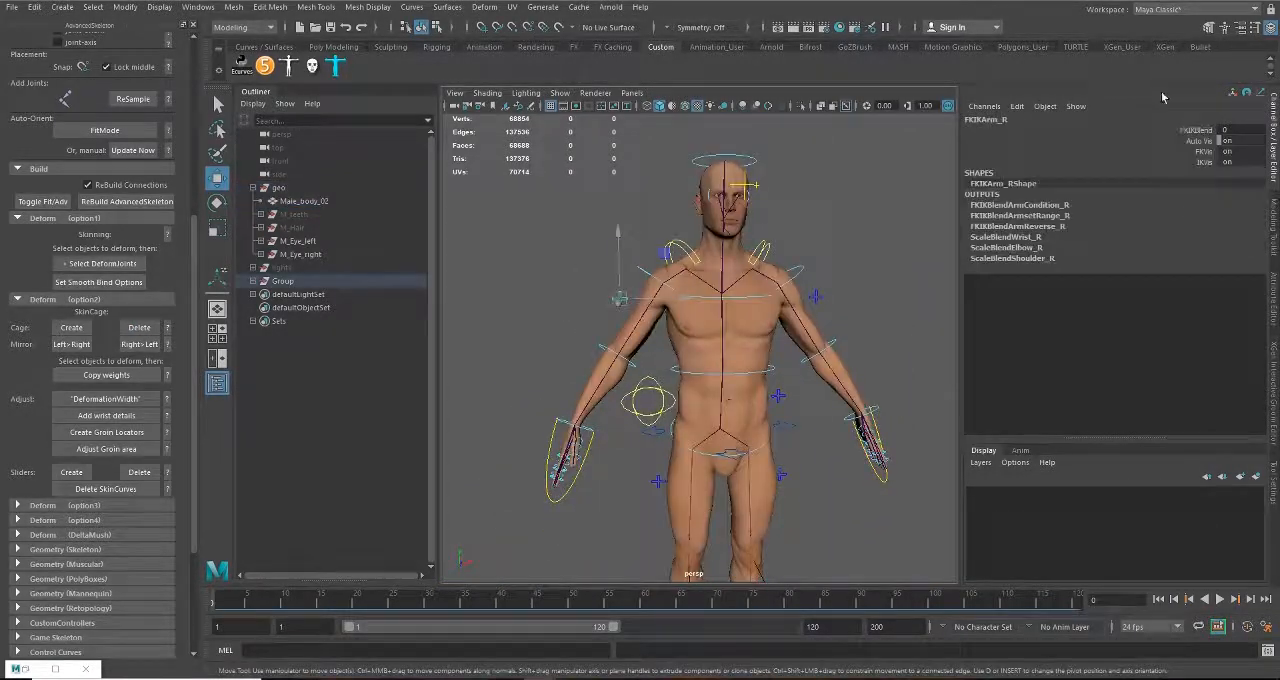
click(1187, 131)
middle_drag(538, 281, 662, 285)
drag(576, 380, 504, 220)
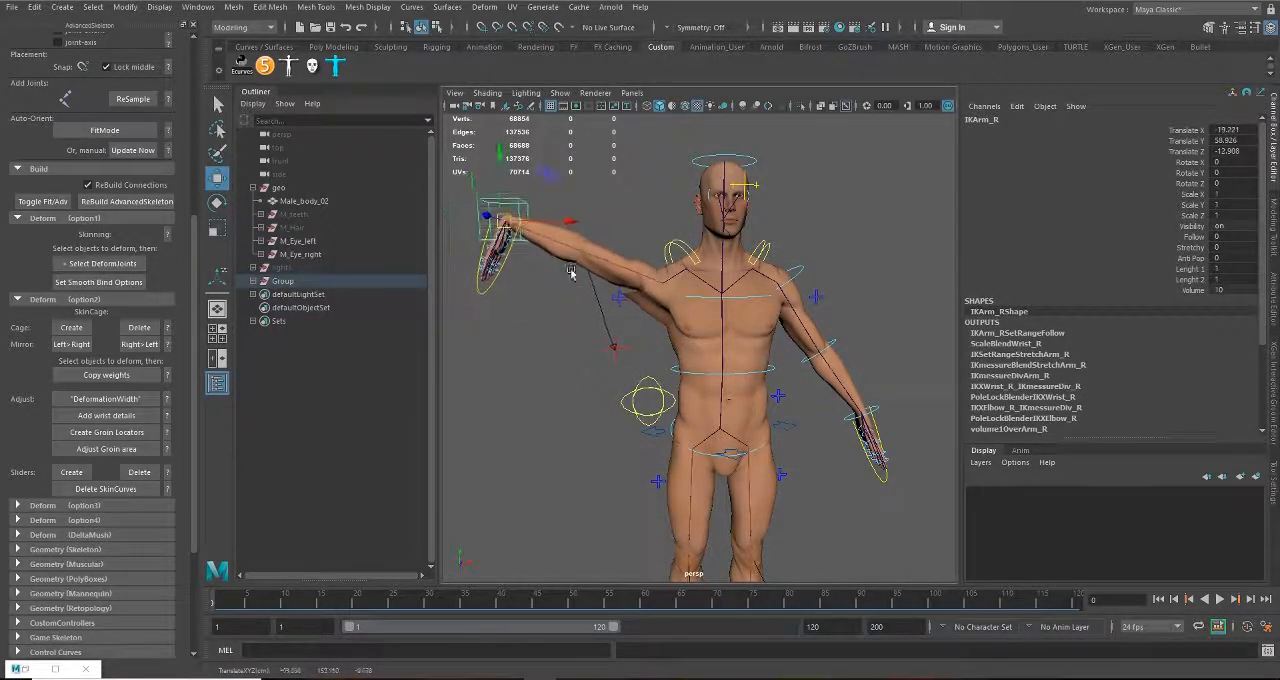
scroll(600, 300, up, 5)
alt+drag(610, 320, 700, 409)
alt+drag(590, 430, 714, 434)
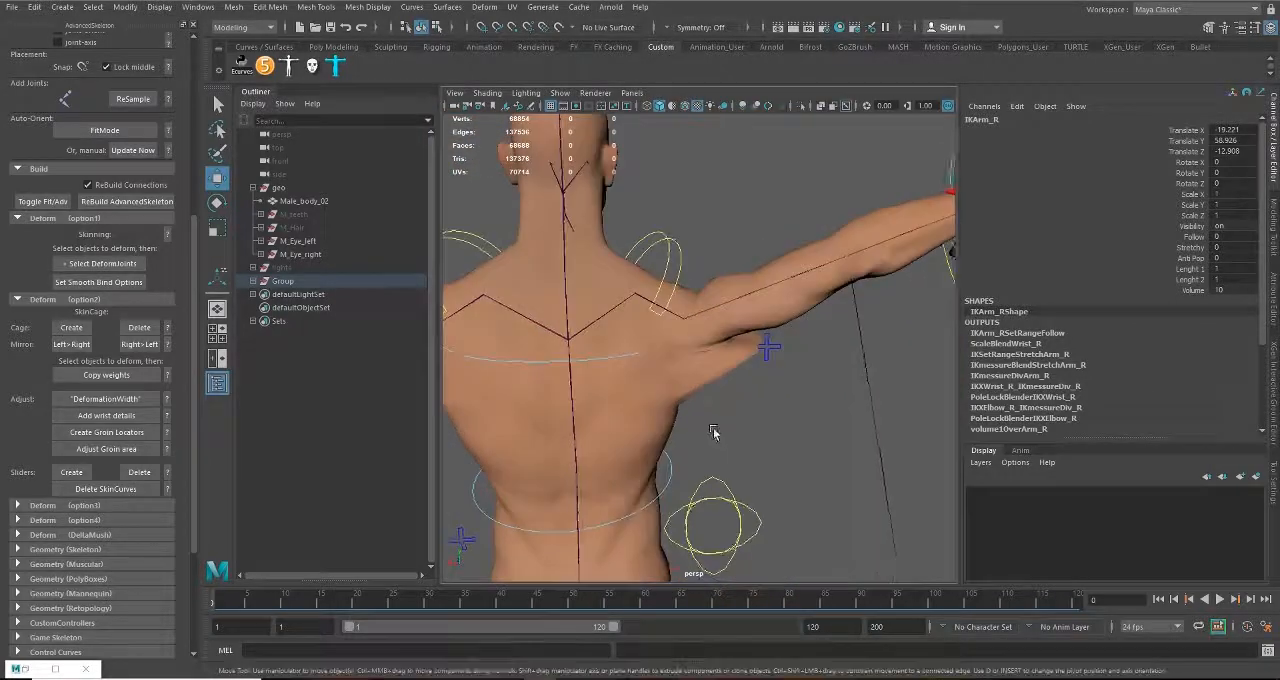
scroll(735, 448, up, 5)
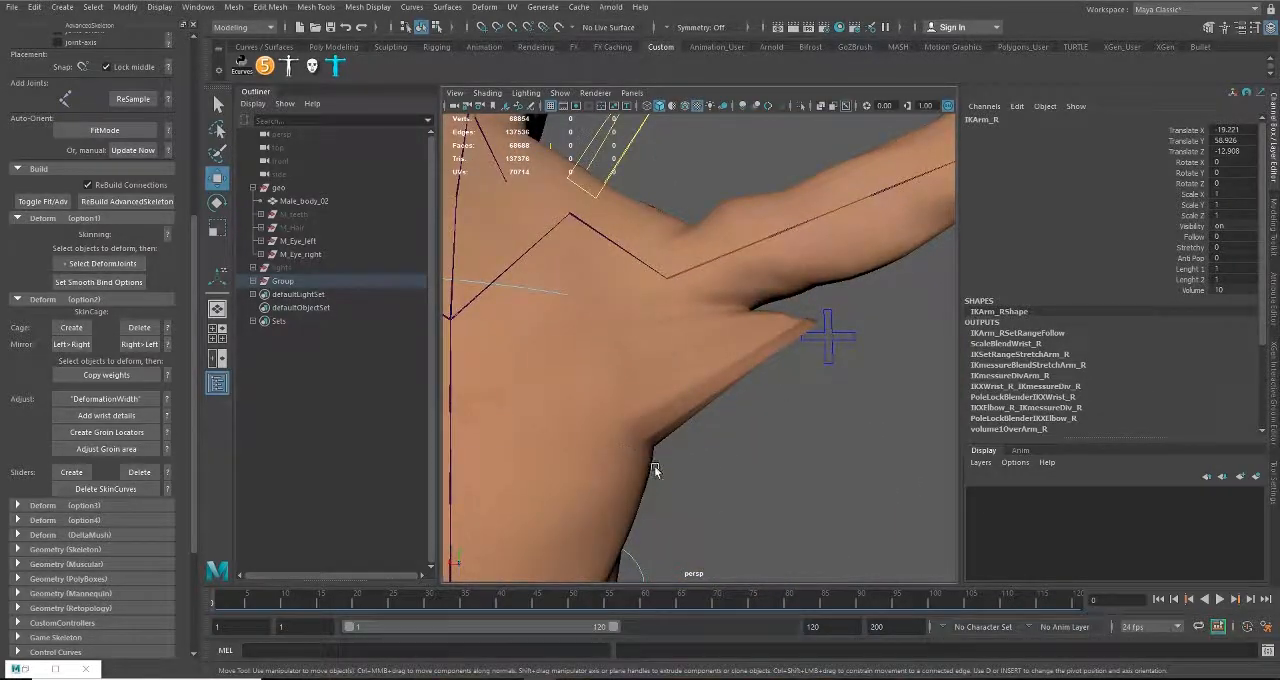
scroll(736, 486, down, 5)
alt+drag(672, 430, 676, 474)
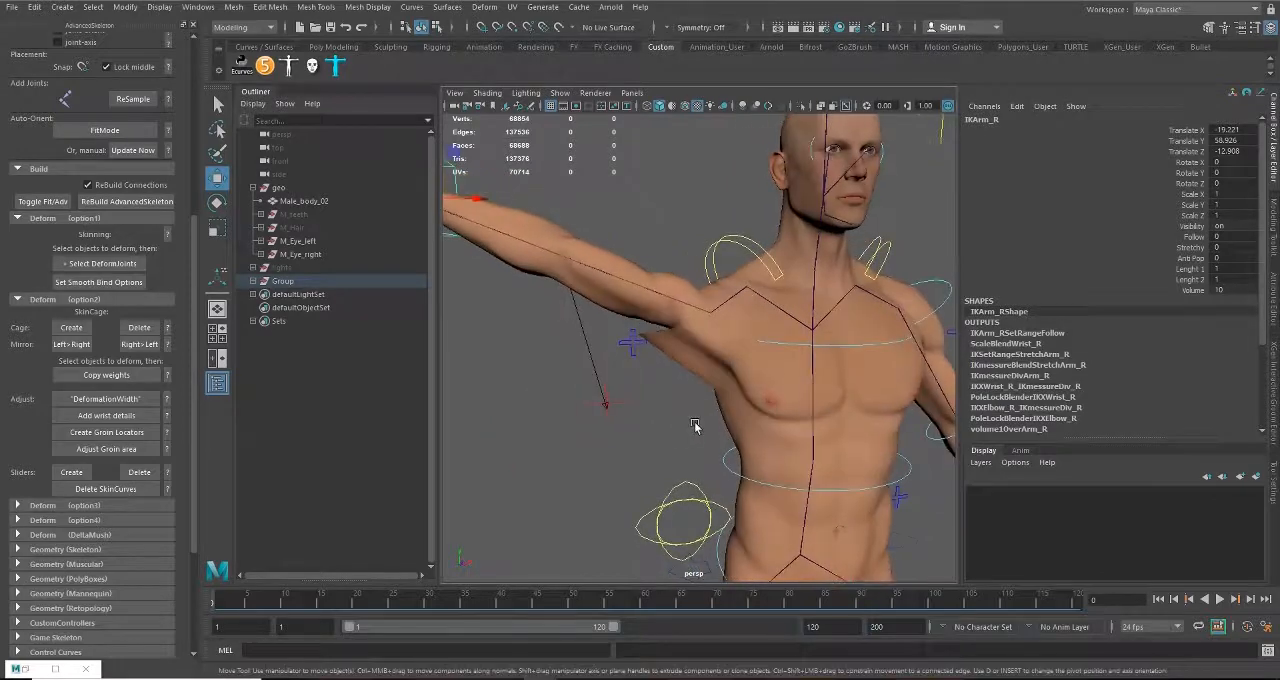
Step: Try raising and rotating the right scapula control FKScapula_R to test how the shoulder deforms
click(738, 245)
alt+middle_drag(752, 322, 694, 388)
scroll(694, 388, up, 3)
drag(678, 269, 678, 183)
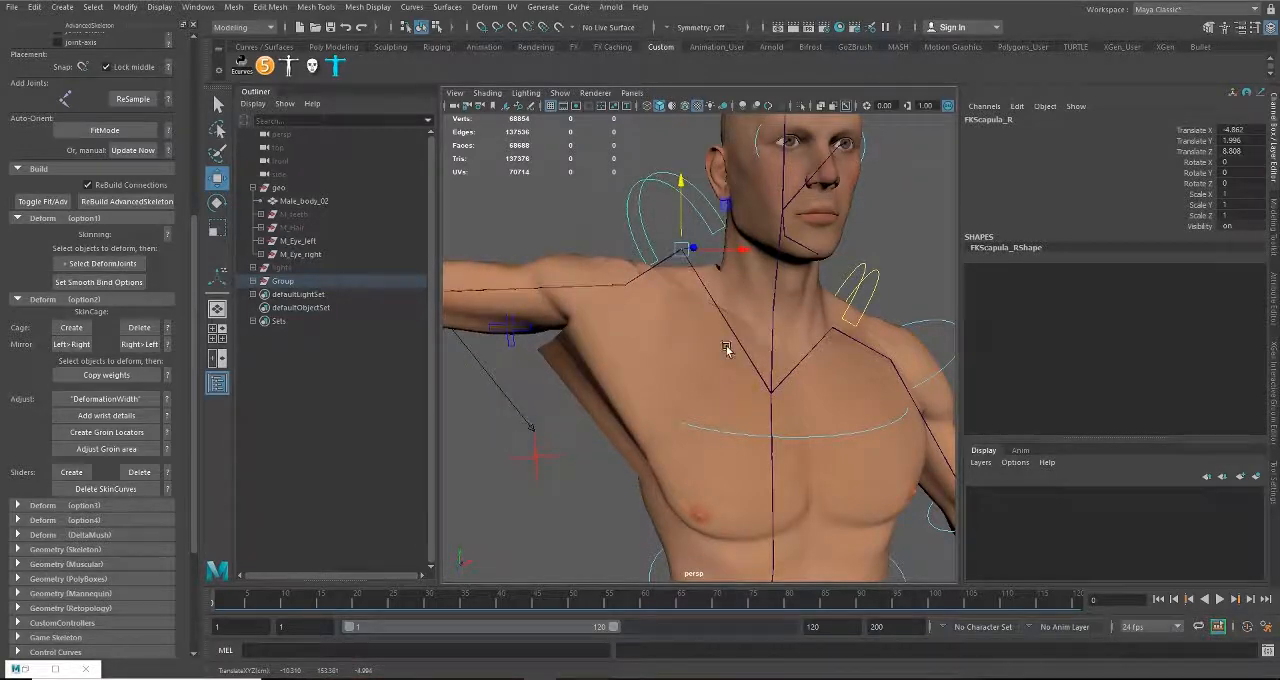
key(ctrl+z)
key(e)
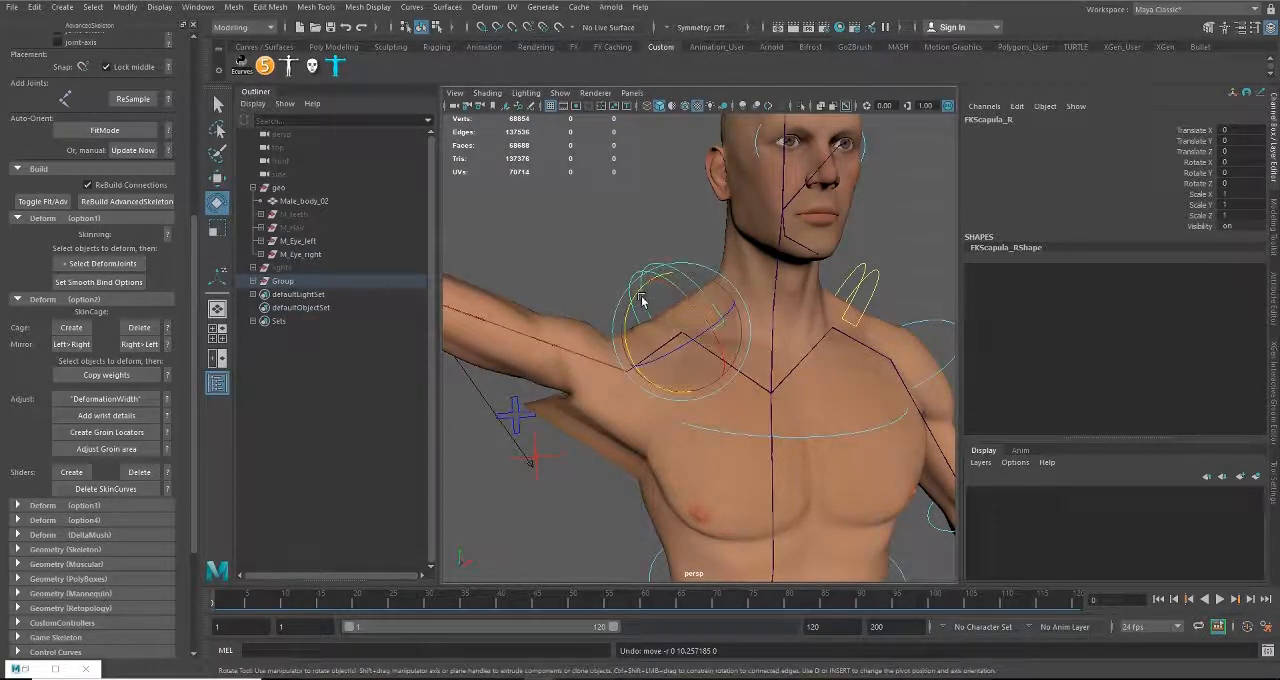
drag(727, 355, 683, 216)
key(w)
Step: Undo the scapula rotation, the right arm move and the arm's switch to IK
alt+drag(711, 308, 465, 348)
key(ctrl+z)
key(ctrl+z)
key(ctrl+z)
key(ctrl+z)
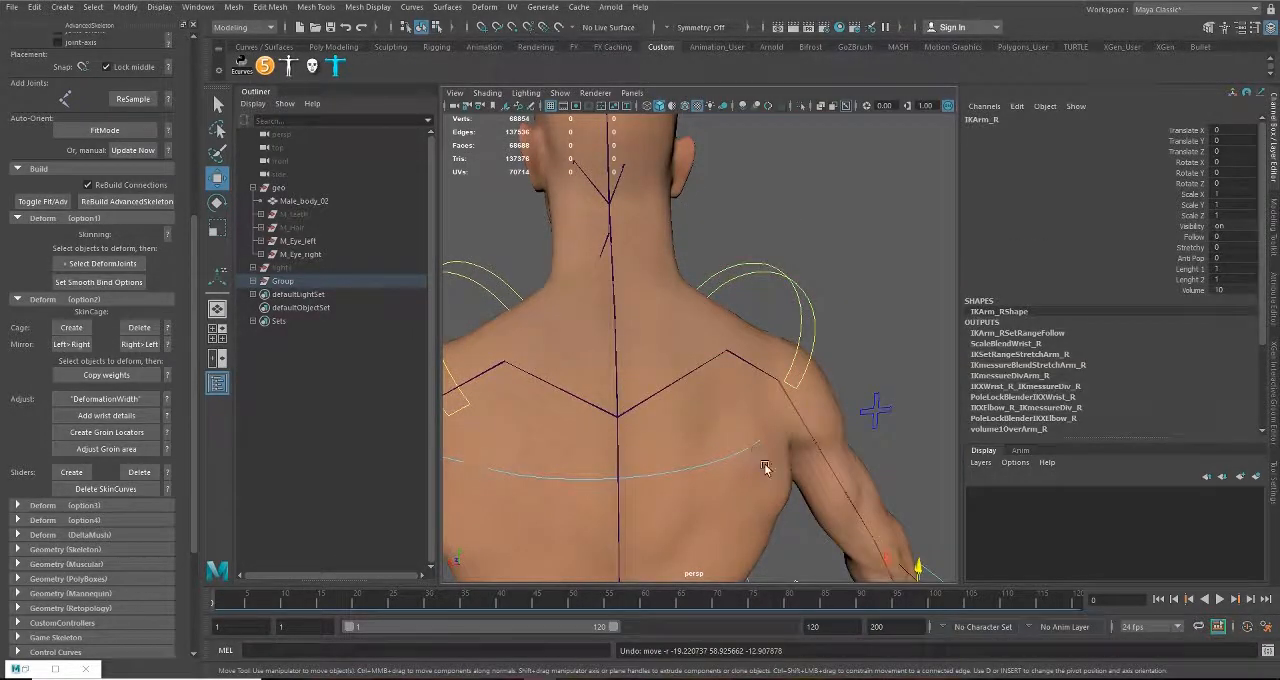
scroll(762, 458, down, 8)
alt+drag(743, 386, 550, 368)
alt+drag(766, 457, 708, 474)
alt+middle_drag(708, 474, 689, 426)
scroll(700, 440, up, 3)
key(ctrl+z)
key(ctrl+z)
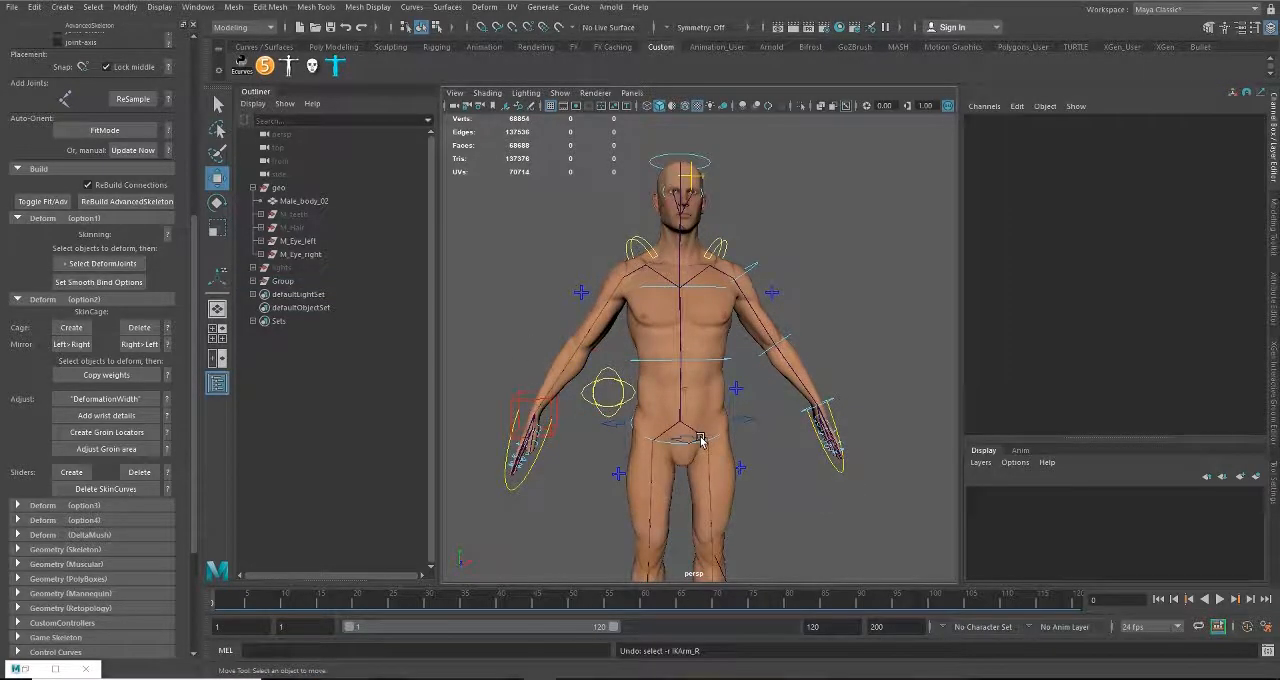
key(ctrl+z)
Step: Examine the skinned body and its rig controls from head to feet at several angles
click(837, 318)
alt+drag(837, 320, 680, 397)
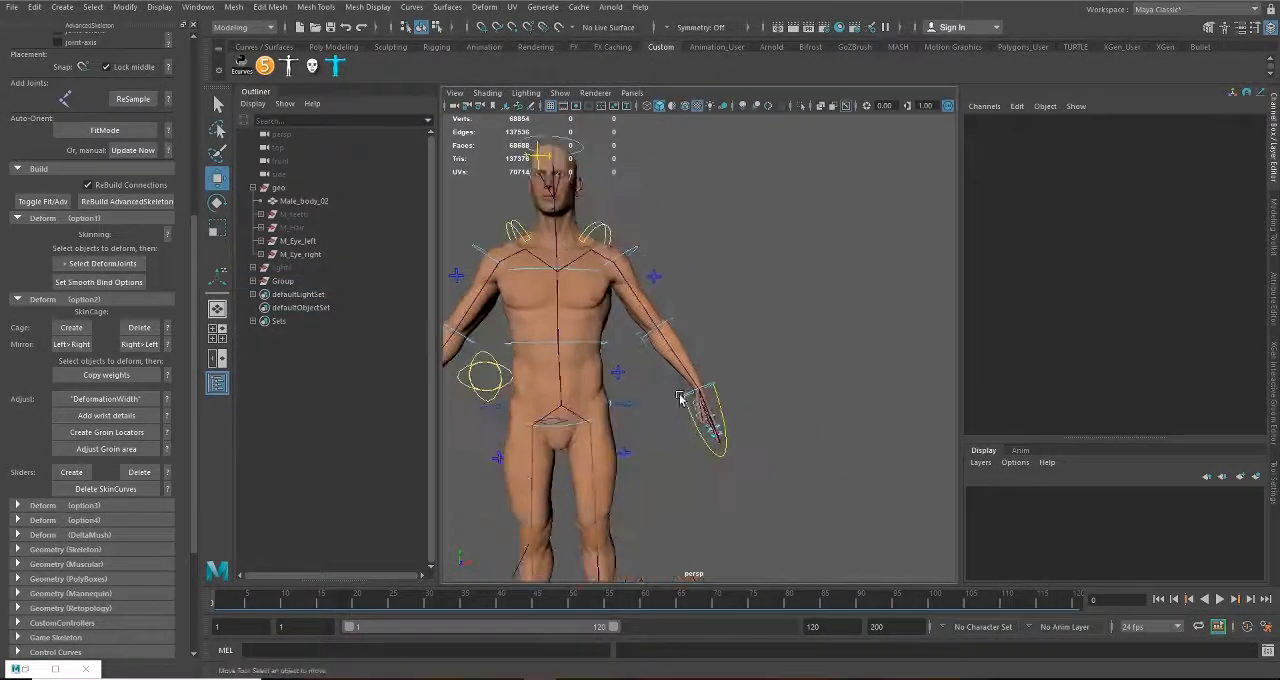
alt+middle_drag(678, 448, 779, 339)
alt+middle_drag(778, 398, 766, 466)
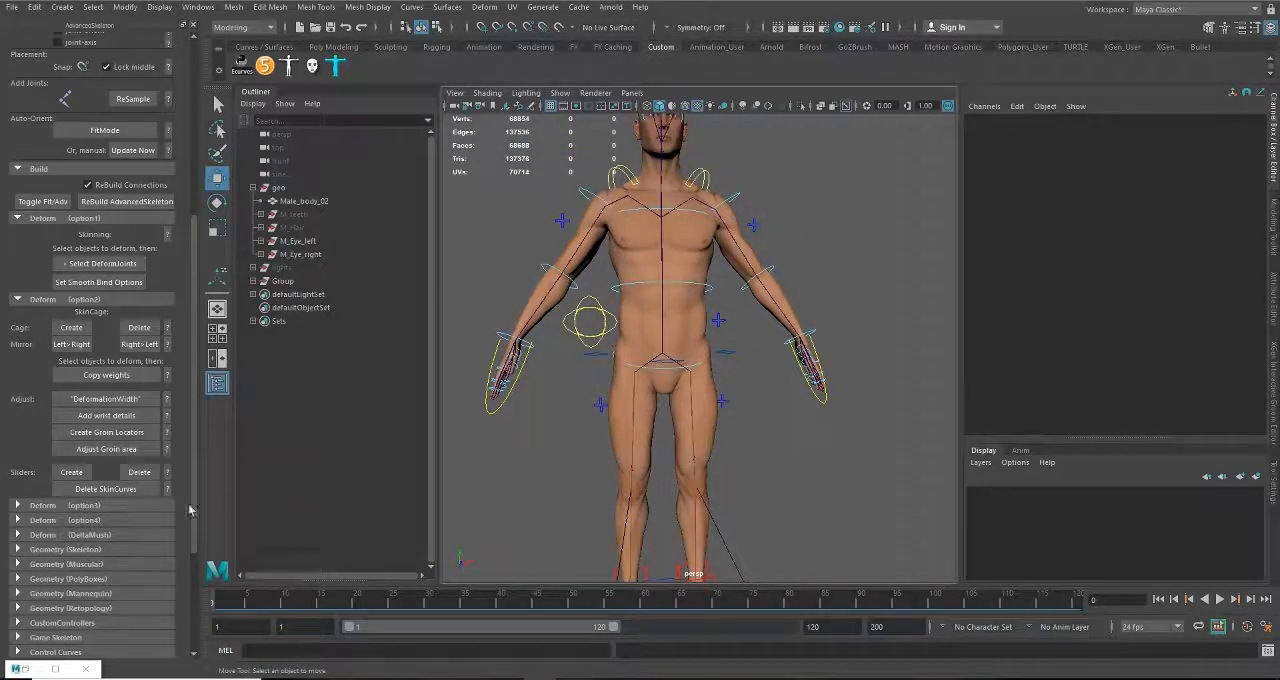
scroll(702, 519, down, 2)
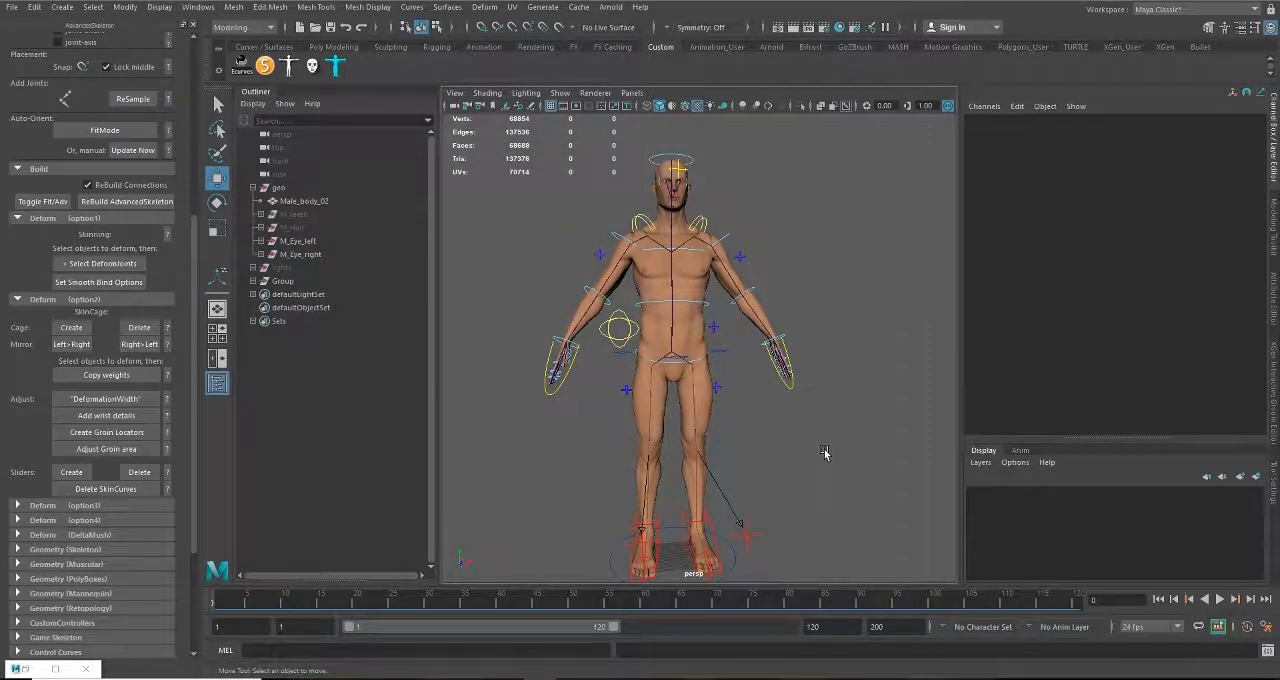
alt+middle_drag(769, 438, 761, 474)
alt+right_drag(756, 488, 660, 482)
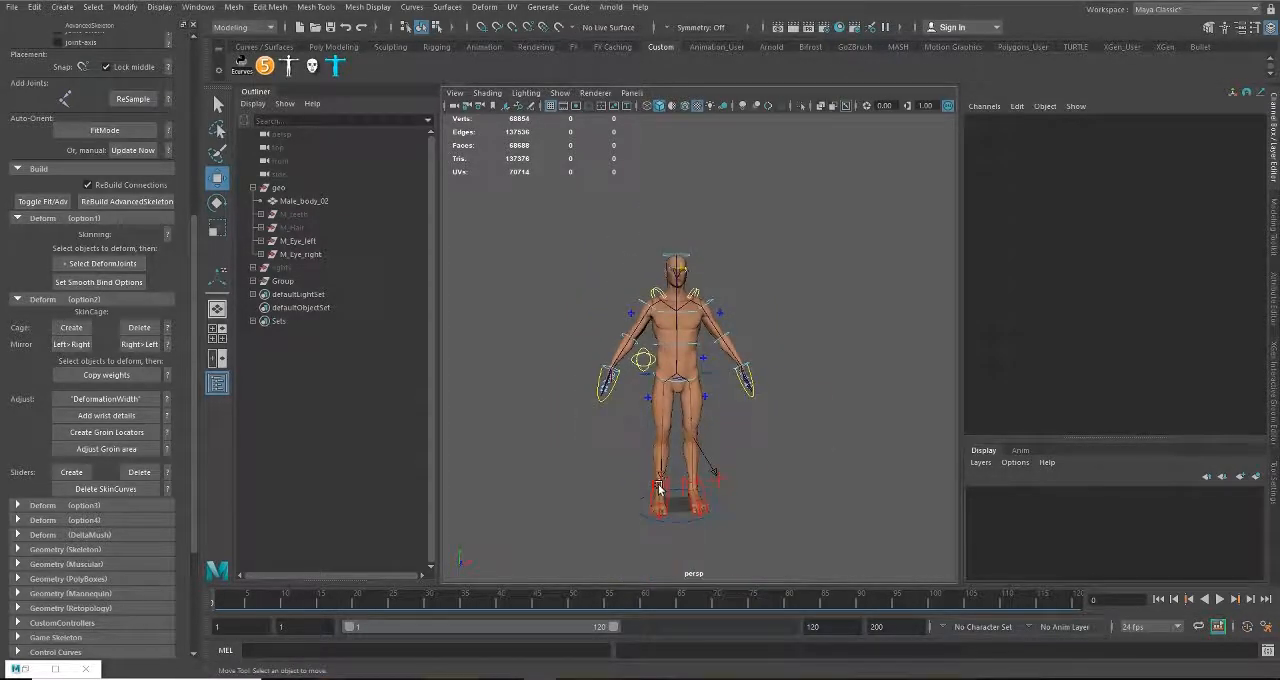
alt+drag(660, 482, 687, 486)
alt+right_drag(648, 440, 712, 455)
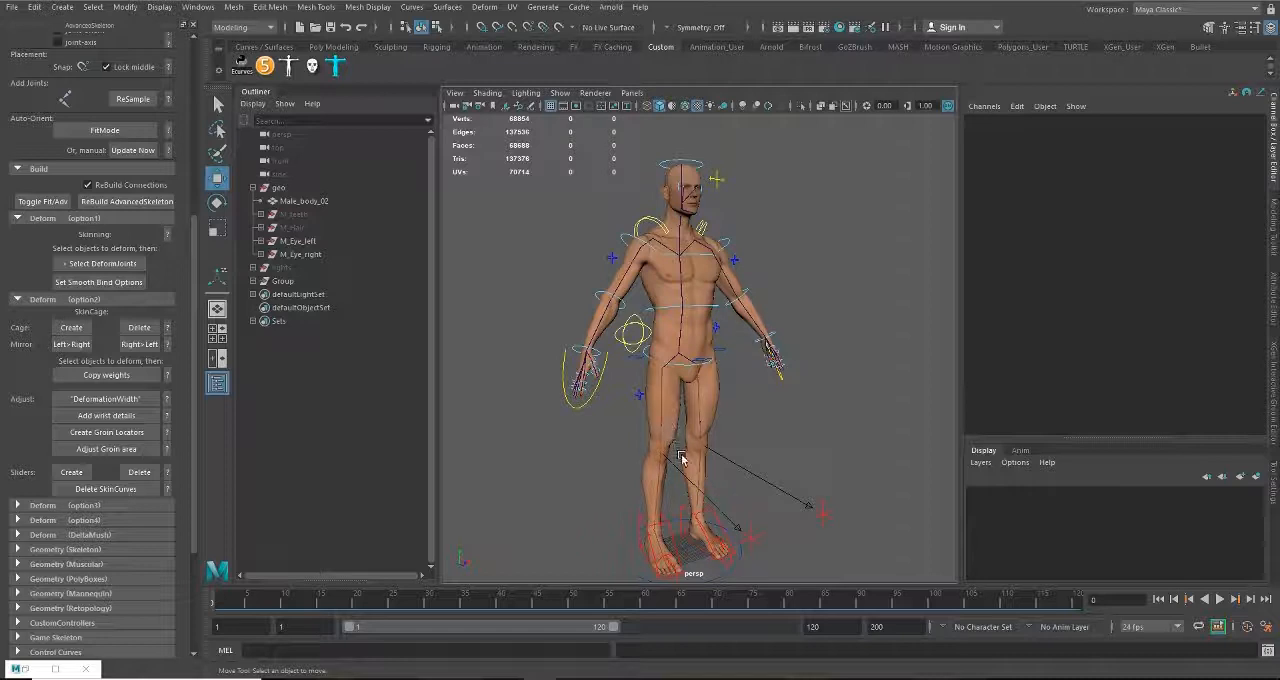